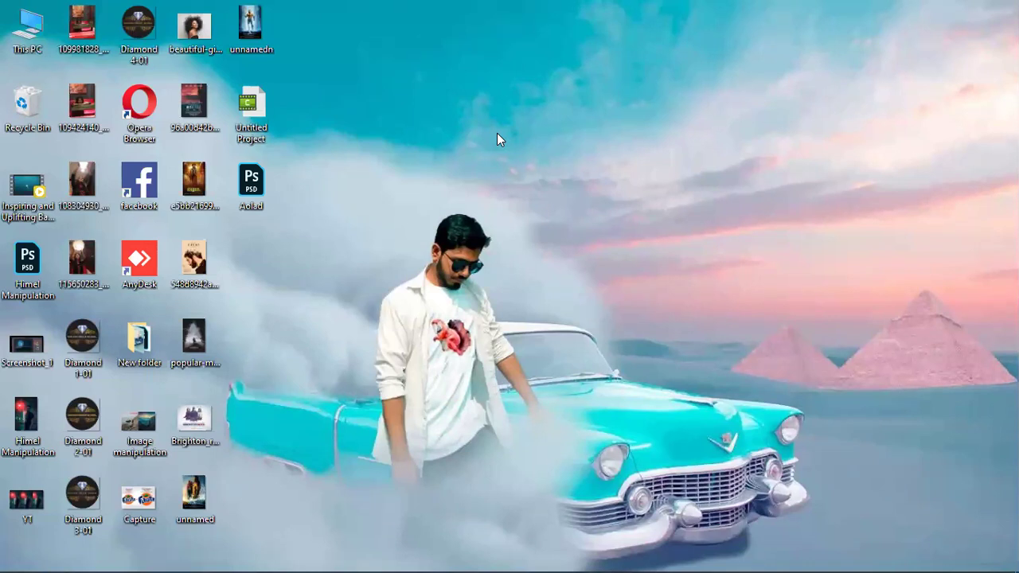
- Bring up the Royal Goods folder in a maximized File Explorer window and open the Demo 2 image
{"action": "left_click", "coordinate": [275, 557]}
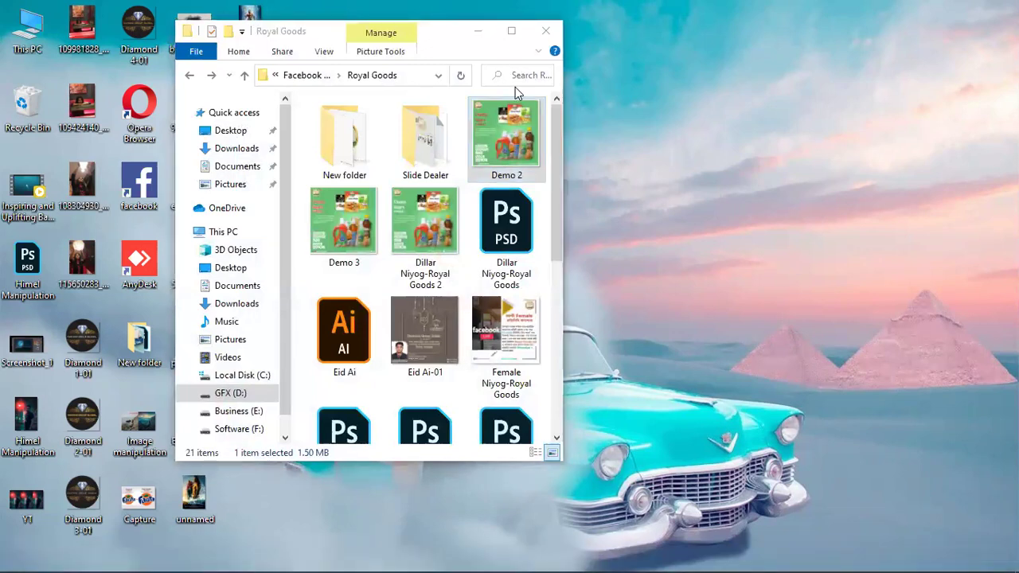
{"action": "left_click", "coordinate": [510, 31]}
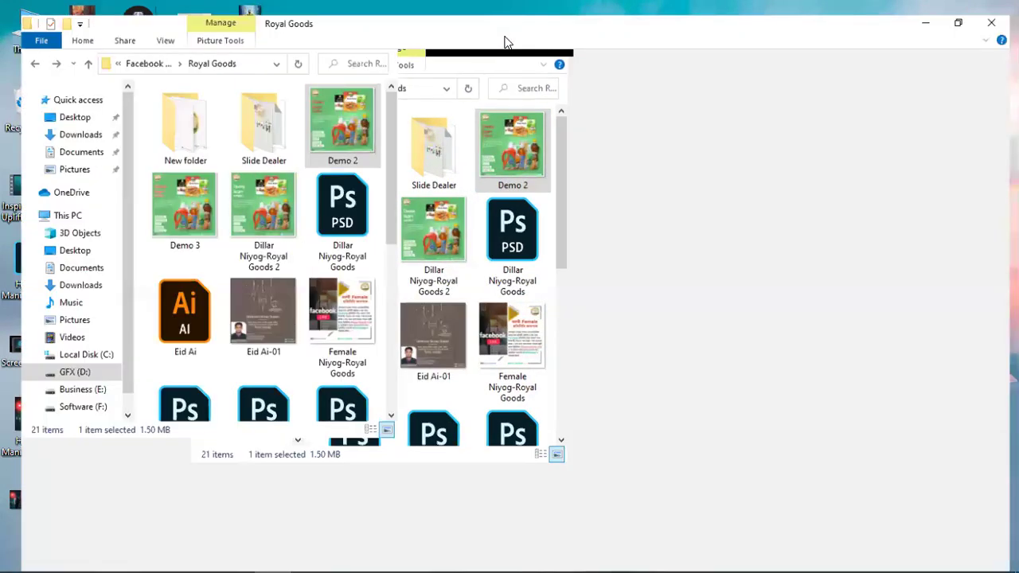
{"action": "double_click", "coordinate": [348, 137]}
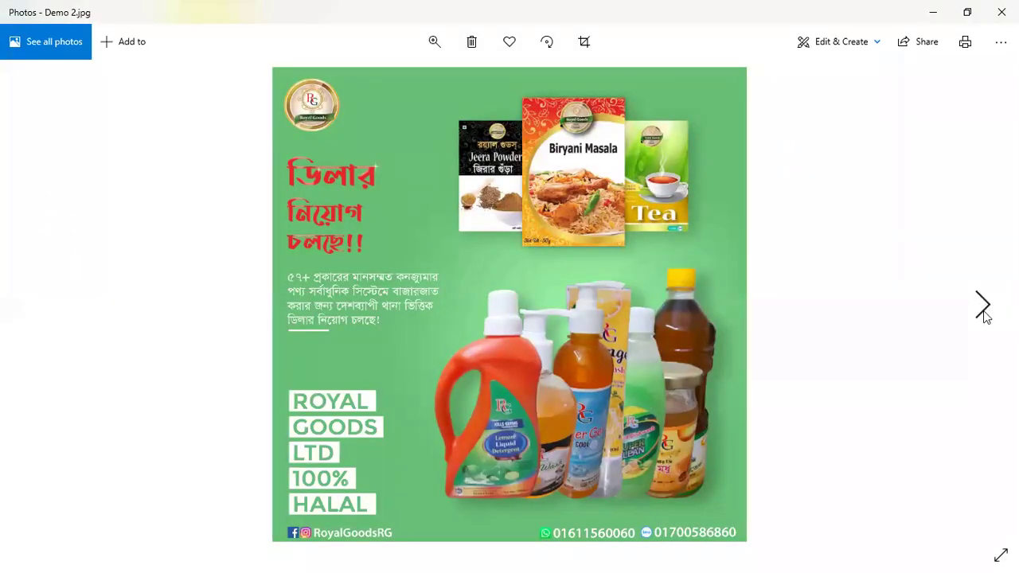
- Look through the Royal Goods designs from Demo 2 to Working Partner-Royal Goods, and close the image viewer
{"action": "left_click", "coordinate": [984, 315]}
{"action": "left_click", "coordinate": [984, 315]}
{"action": "left_click", "coordinate": [984, 315]}
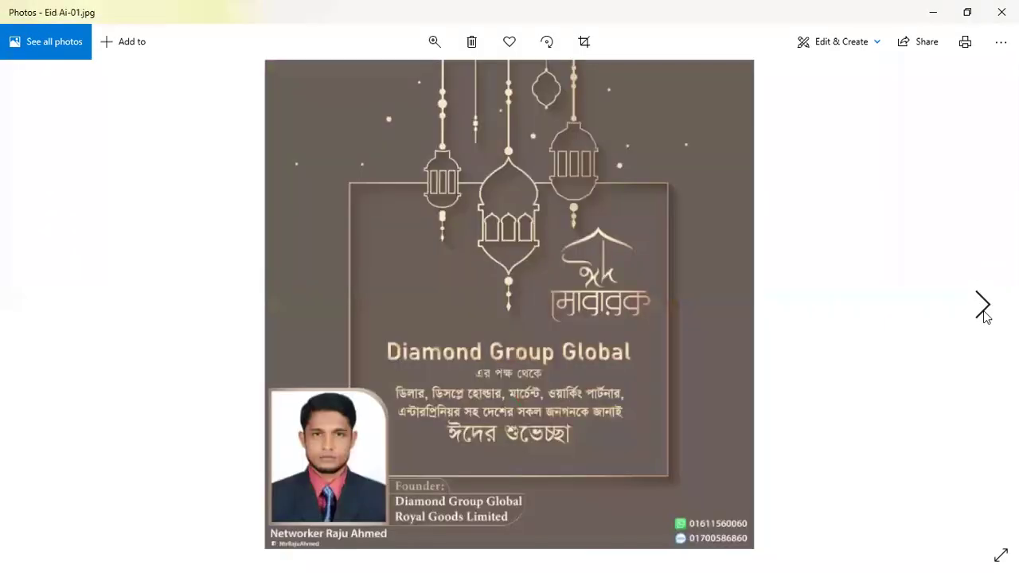
{"action": "left_click", "coordinate": [984, 315]}
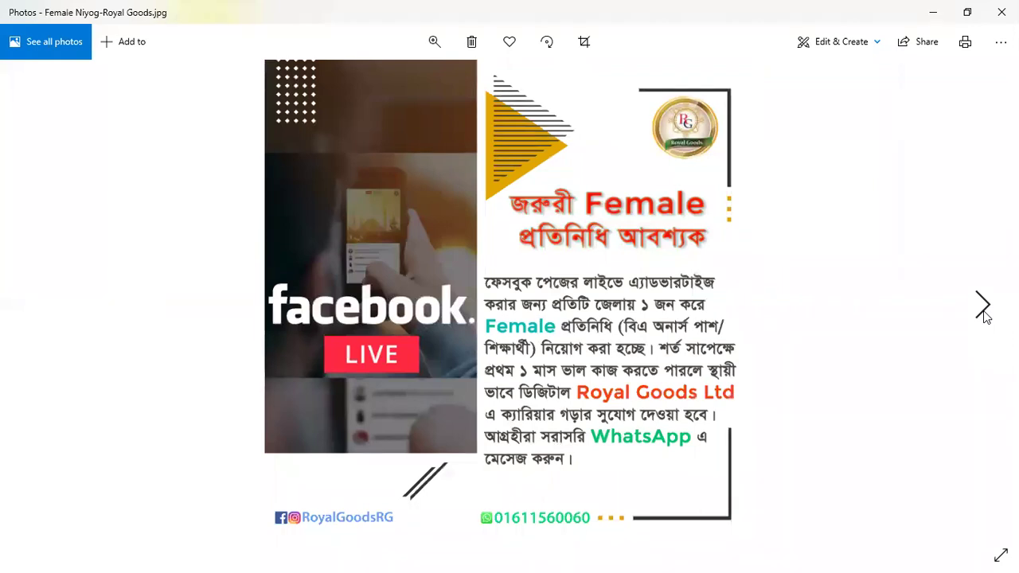
{"action": "left_click", "coordinate": [984, 315]}
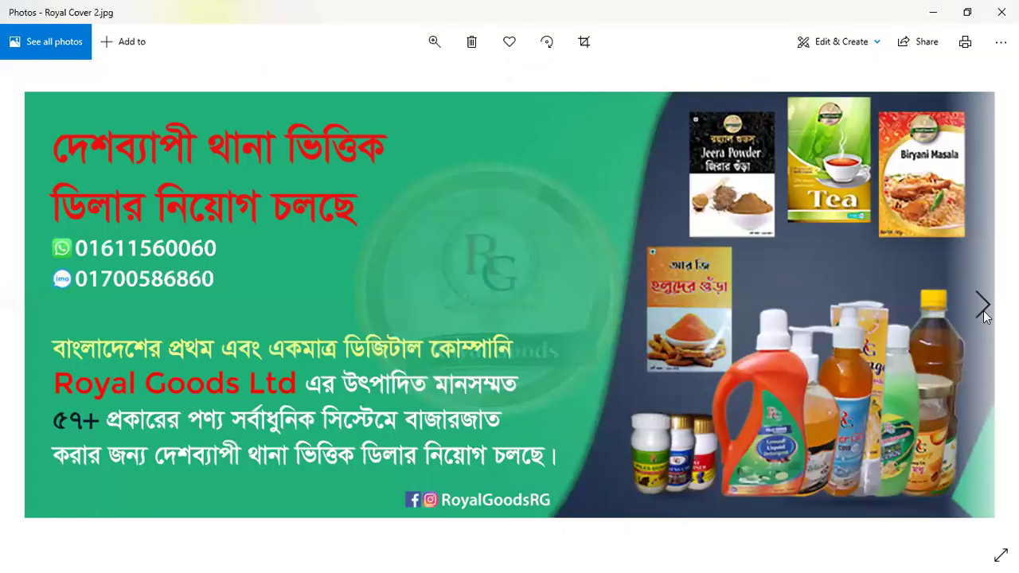
{"action": "left_click", "coordinate": [984, 316]}
{"action": "left_click", "coordinate": [984, 315]}
{"action": "left_click", "coordinate": [984, 315]}
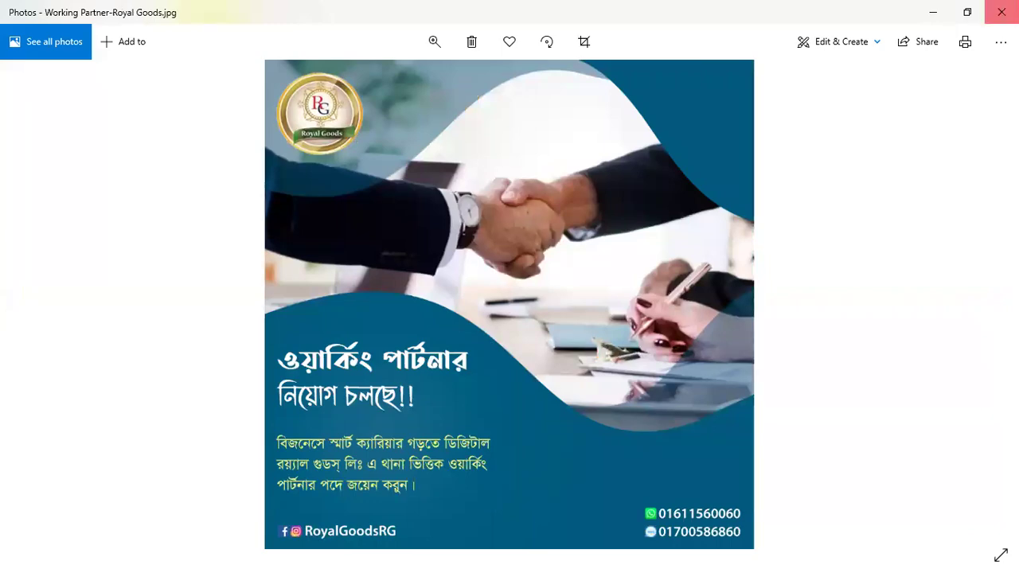
{"action": "left_click", "coordinate": [1001, 12]}
{"action": "right_click", "coordinate": [482, 210]}
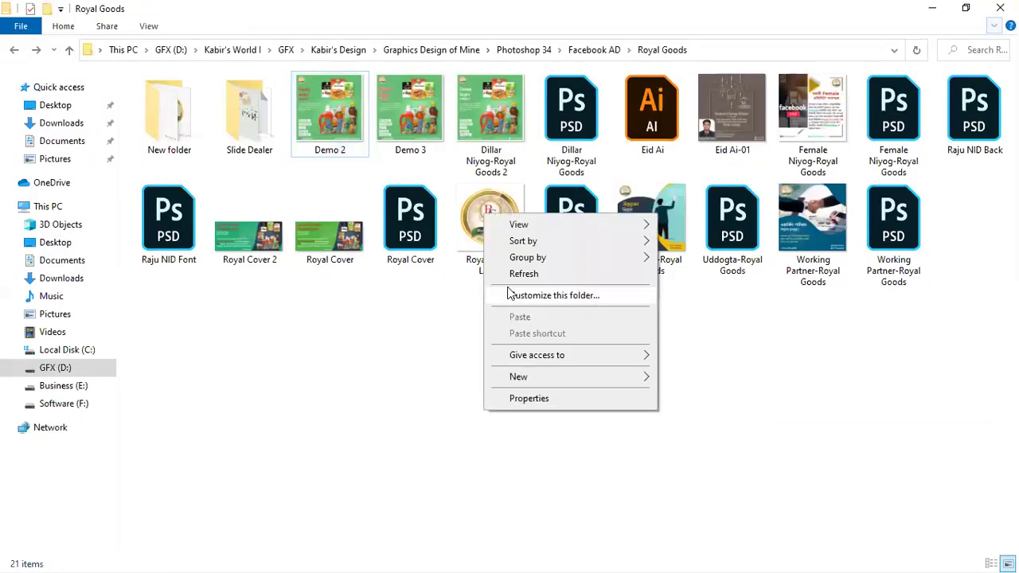
{"action": "left_click", "coordinate": [412, 421]}
{"action": "right_click", "coordinate": [411, 417]}
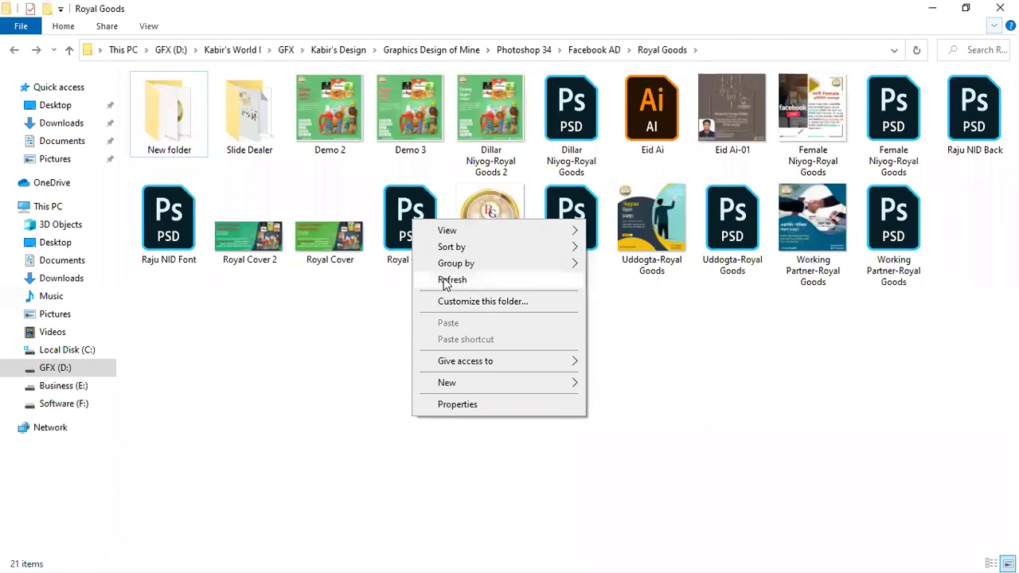
{"action": "left_click", "coordinate": [447, 280]}
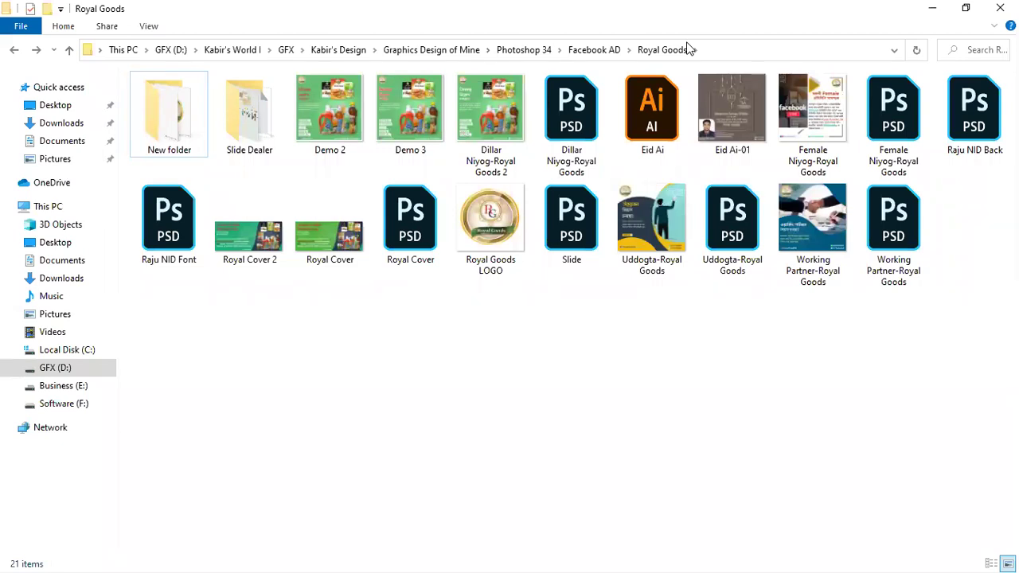
{"action": "key", "text": "alt+Tab"}
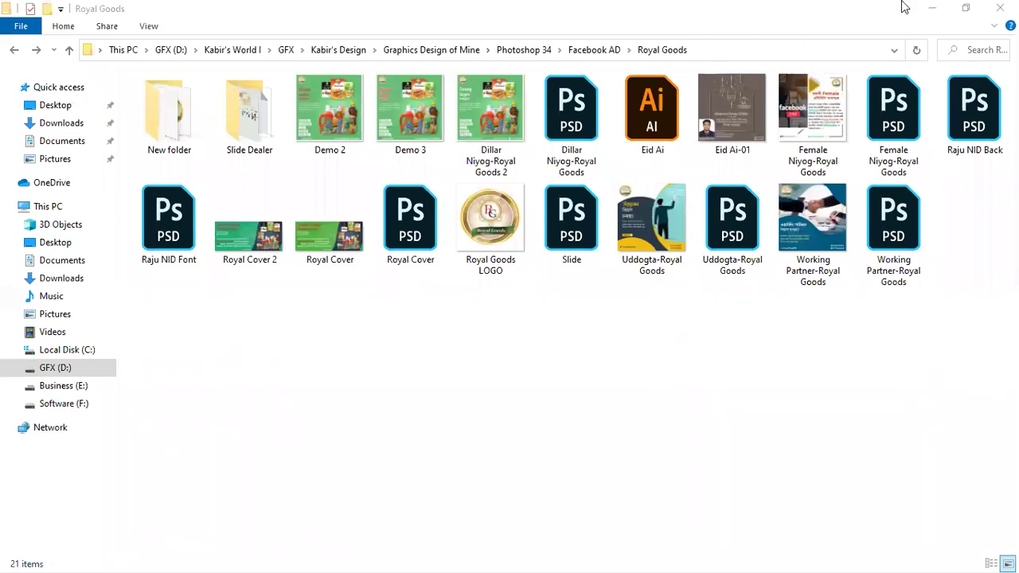
{"action": "left_click", "coordinate": [797, 454]}
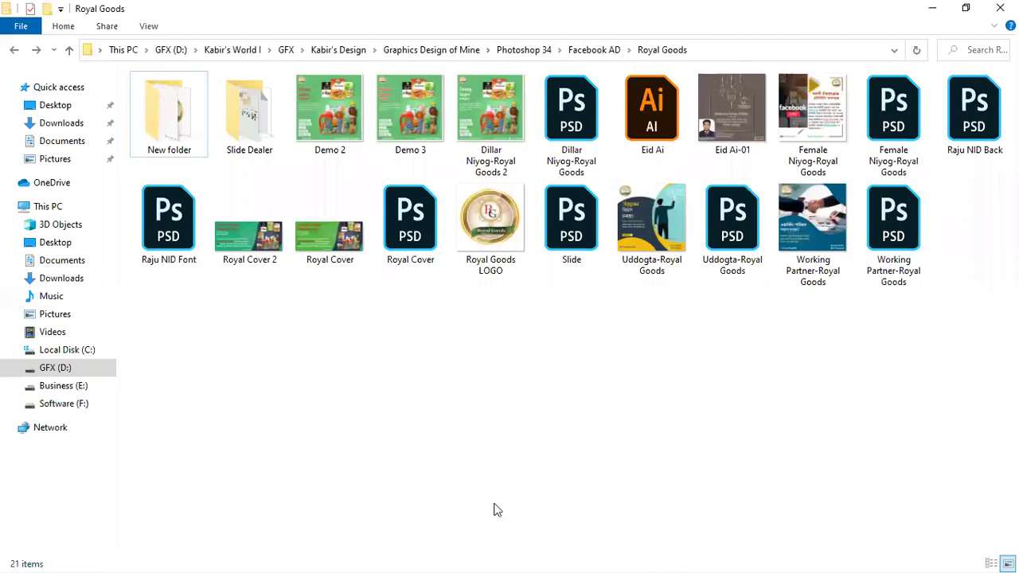
{"action": "key", "text": "super"}
{"action": "key", "text": "super"}
{"action": "key", "text": "alt+Tab"}
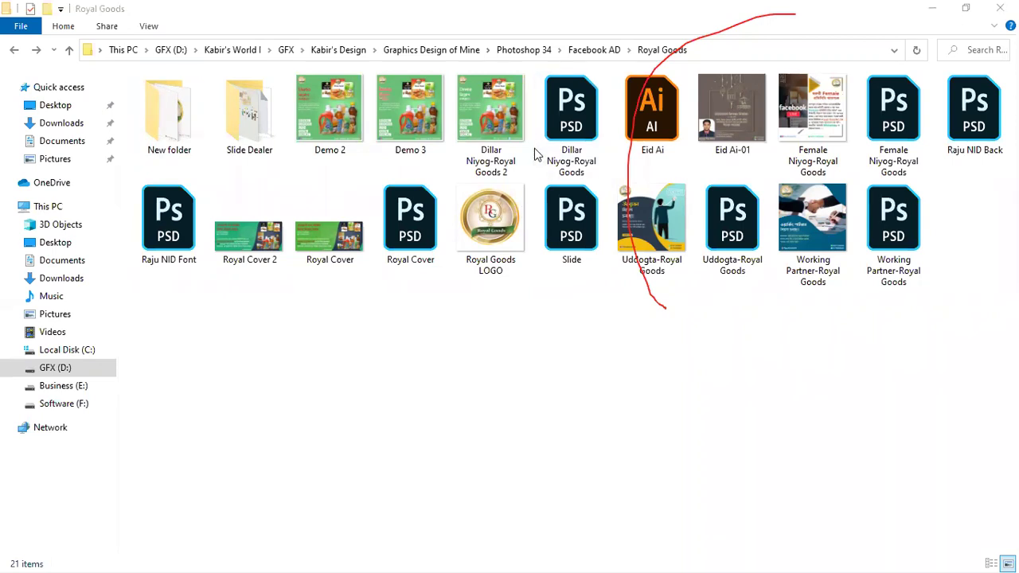
{"action": "left_click", "coordinate": [629, 145]}
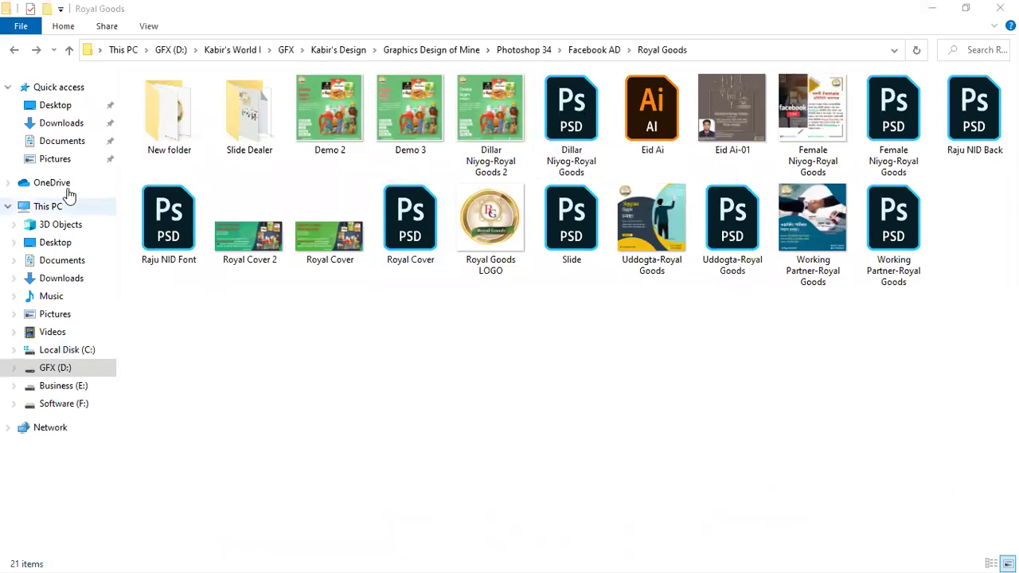
- Open the index page from the himel-site folder on the GFX (D:) drive in the web browser
{"action": "left_click", "coordinate": [52, 386]}
{"action": "left_click", "coordinate": [55, 368]}
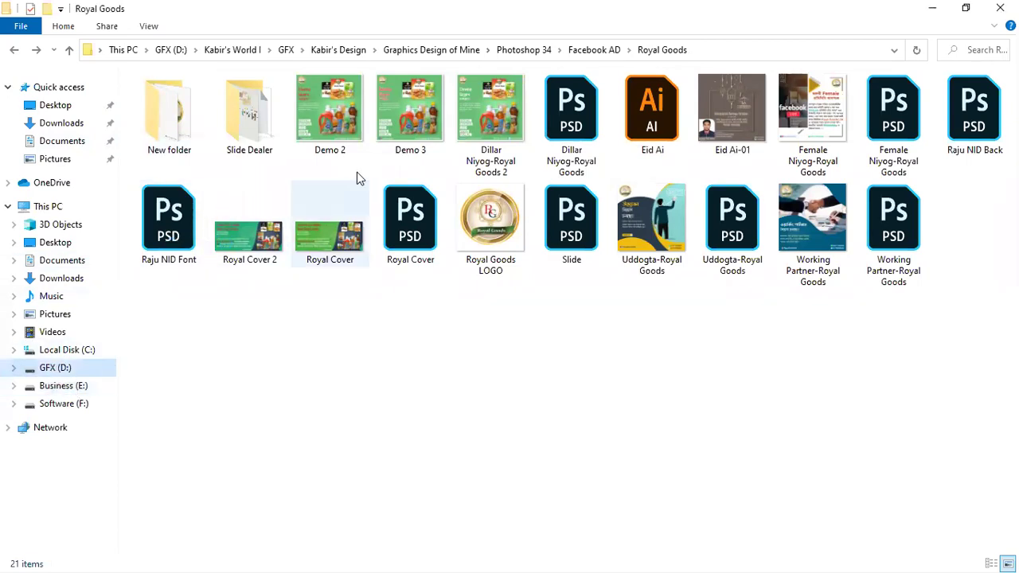
{"action": "left_click", "coordinate": [56, 370]}
{"action": "double_click", "coordinate": [305, 151]}
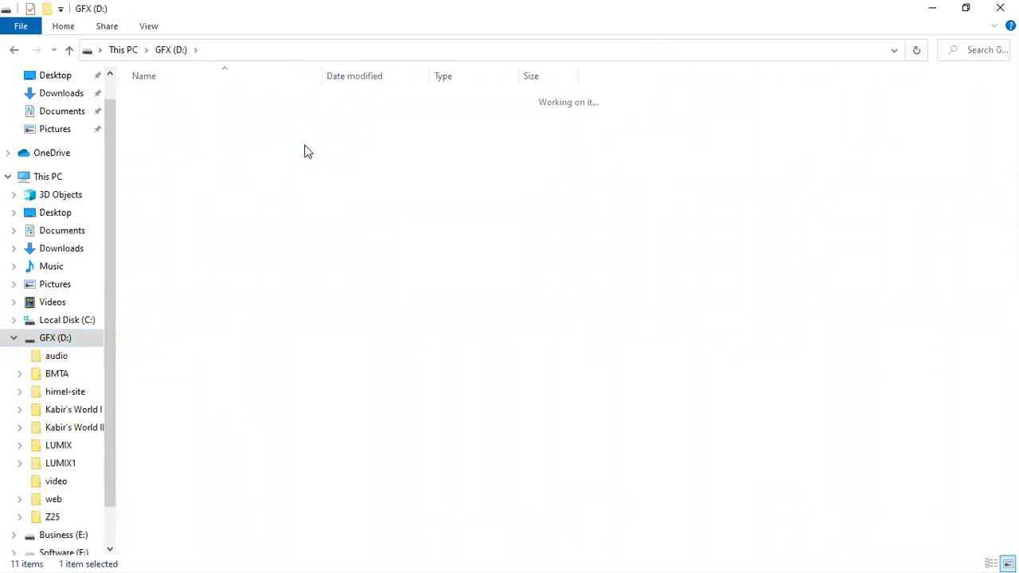
{"action": "left_click", "coordinate": [175, 194]}
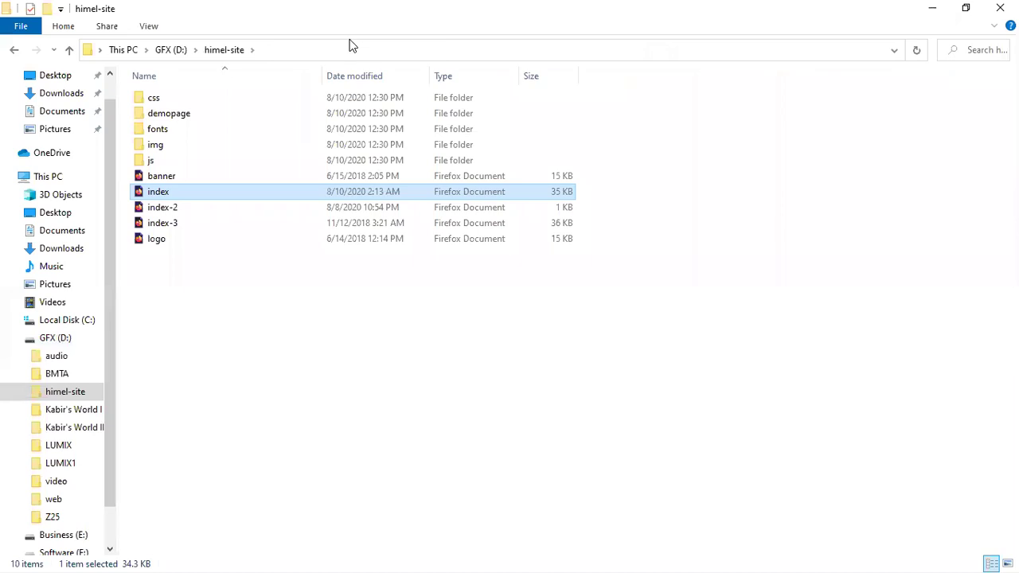
{"action": "left_click", "coordinate": [559, 502]}
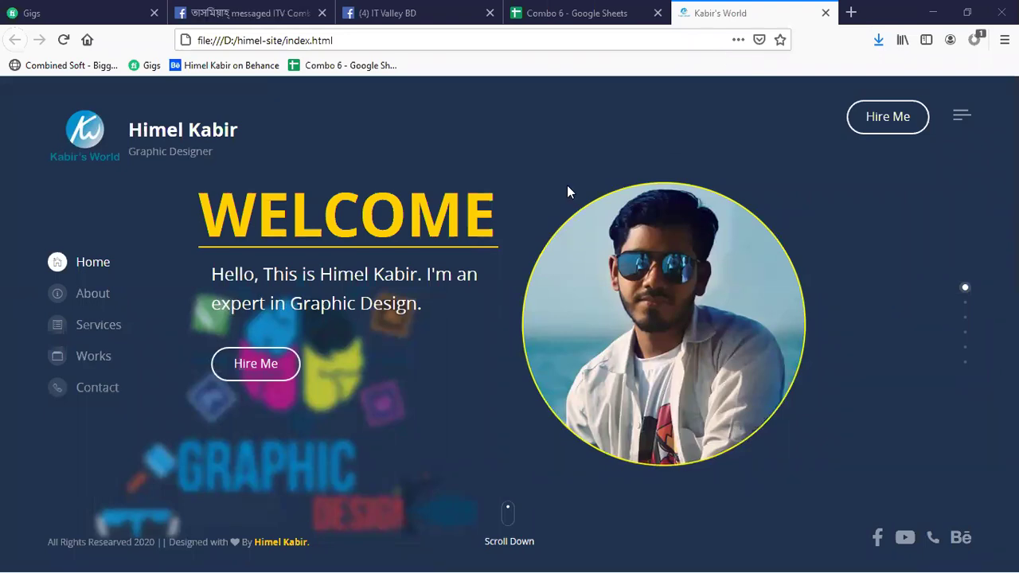
- Examine the portfolio site's sections from the welcome area through education, team, services and works, and return to the start
{"action": "scroll", "coordinate": [567, 184], "scroll_direction": "down", "scroll_amount": 1}
{"action": "scroll", "coordinate": [567, 184], "scroll_direction": "down", "scroll_amount": 1}
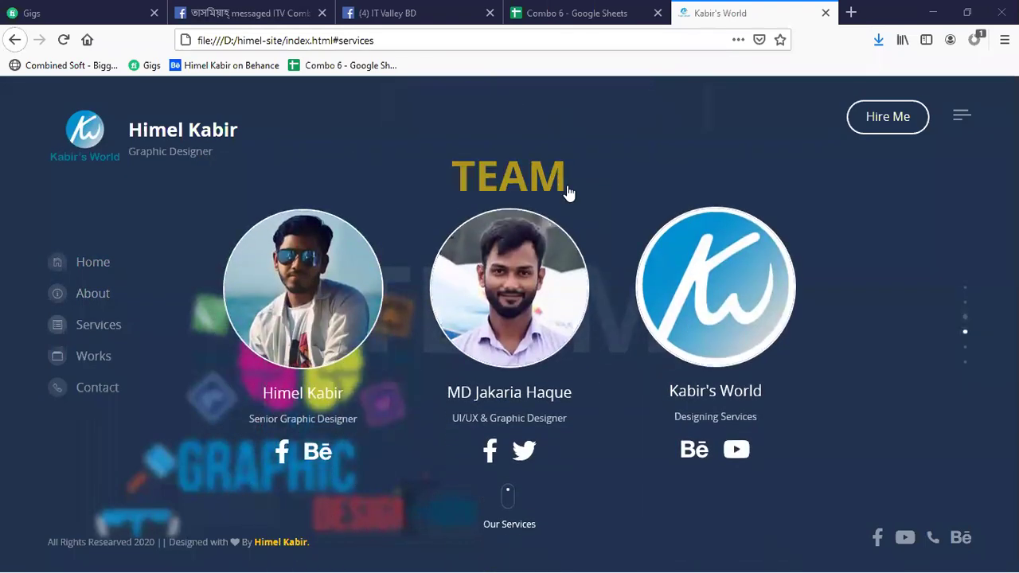
{"action": "scroll", "coordinate": [566, 184], "scroll_direction": "down", "scroll_amount": 1}
{"action": "scroll", "coordinate": [568, 188], "scroll_direction": "down", "scroll_amount": 1}
{"action": "scroll", "coordinate": [567, 188], "scroll_direction": "down", "scroll_amount": 1}
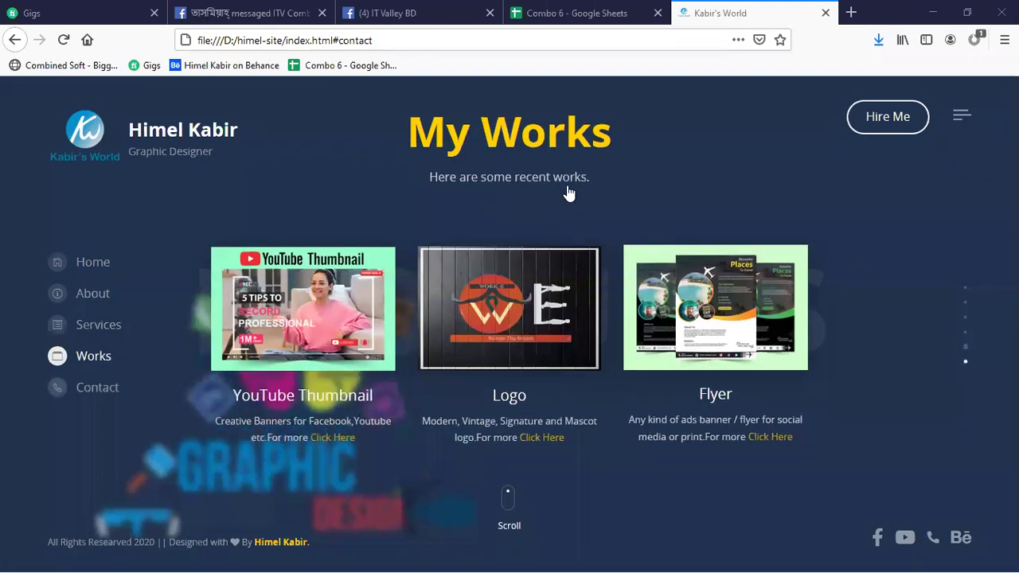
{"action": "scroll", "coordinate": [568, 186], "scroll_direction": "up", "scroll_amount": 1}
{"action": "scroll", "coordinate": [569, 186], "scroll_direction": "up", "scroll_amount": 1}
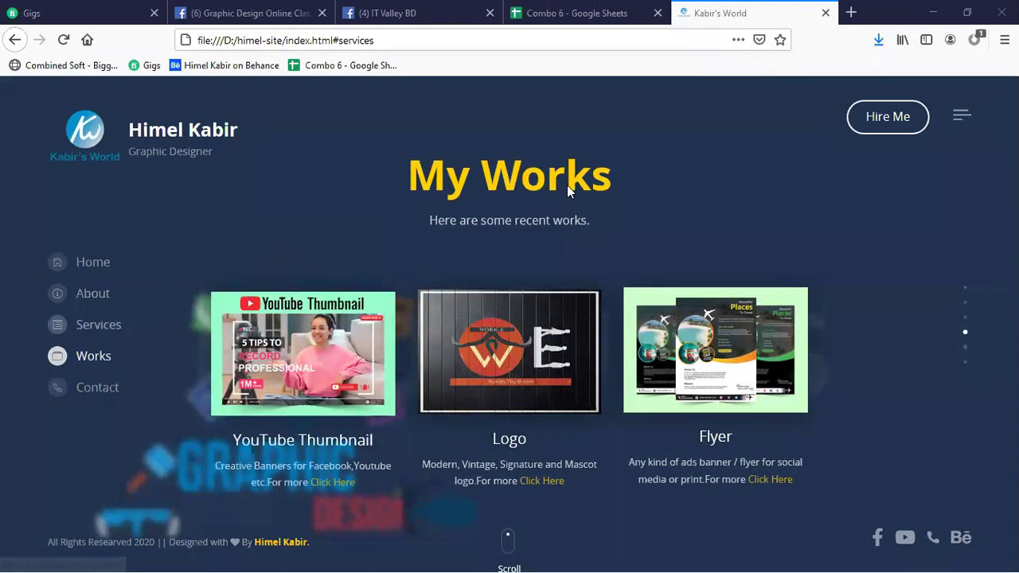
{"action": "scroll", "coordinate": [568, 187], "scroll_direction": "up", "scroll_amount": 1}
{"action": "scroll", "coordinate": [567, 187], "scroll_direction": "up", "scroll_amount": 1}
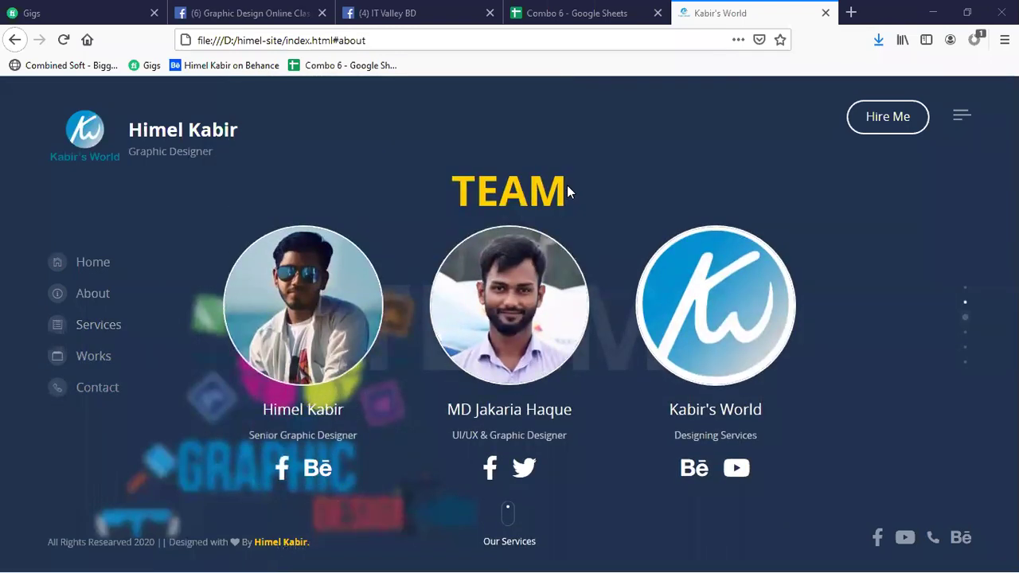
{"action": "scroll", "coordinate": [567, 186], "scroll_direction": "up", "scroll_amount": 1}
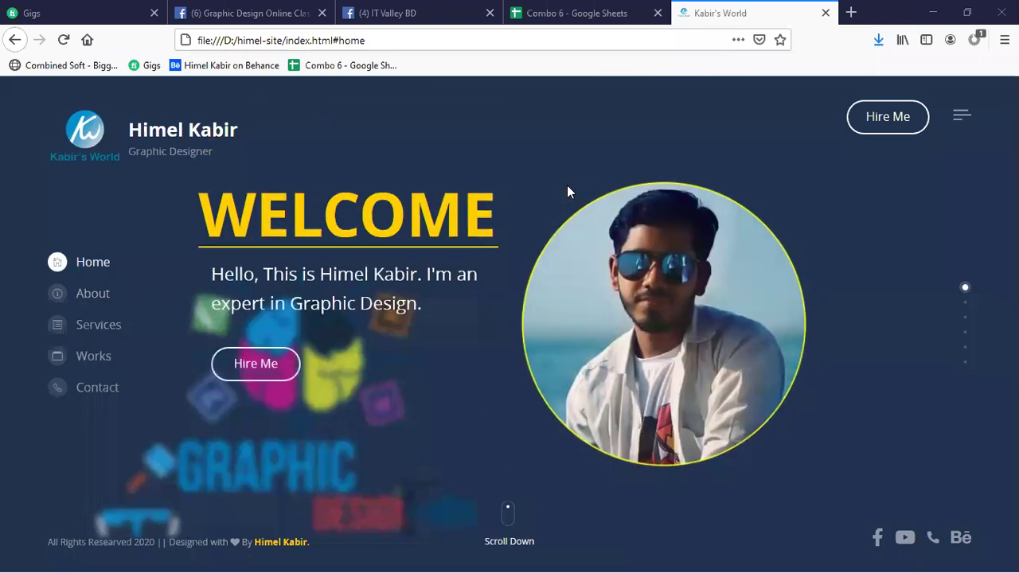
{"action": "scroll", "coordinate": [566, 187], "scroll_direction": "down", "scroll_amount": 1}
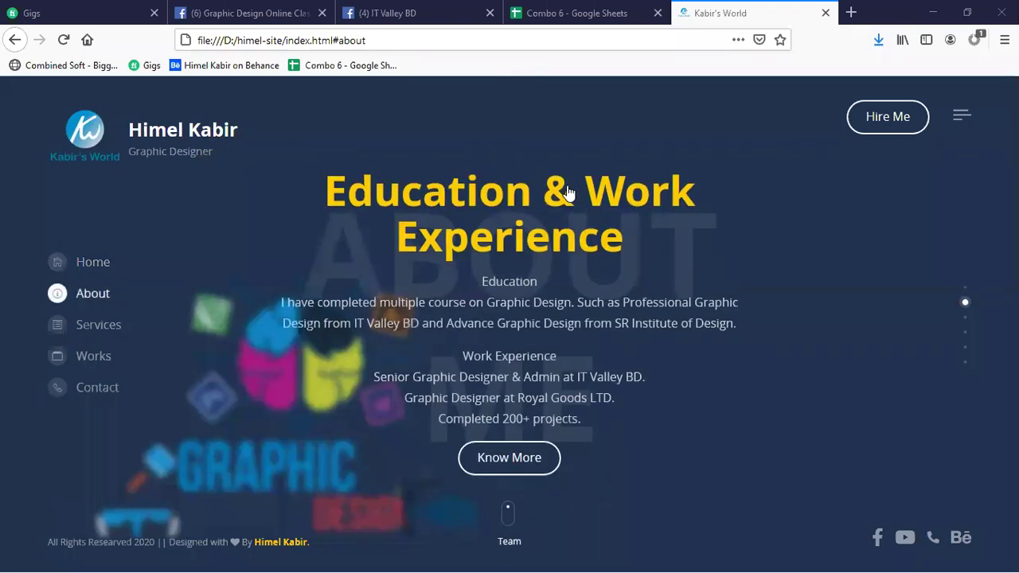
{"action": "scroll", "coordinate": [567, 185], "scroll_direction": "down", "scroll_amount": 1}
{"action": "scroll", "coordinate": [567, 191], "scroll_direction": "down", "scroll_amount": 1}
{"action": "scroll", "coordinate": [567, 188], "scroll_direction": "down", "scroll_amount": 1}
{"action": "scroll", "coordinate": [568, 187], "scroll_direction": "up", "scroll_amount": 1}
{"action": "scroll", "coordinate": [566, 186], "scroll_direction": "up", "scroll_amount": 1}
{"action": "scroll", "coordinate": [567, 191], "scroll_direction": "up", "scroll_amount": 1}
{"action": "scroll", "coordinate": [567, 191], "scroll_direction": "up", "scroll_amount": 1}
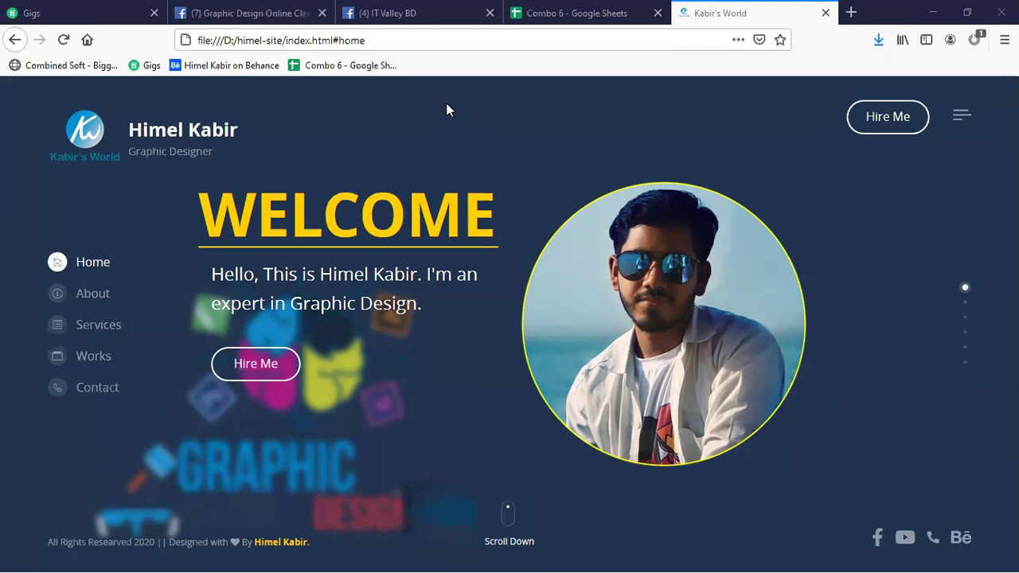
- Review the portfolio site's team, services, works and contact sections once more
{"action": "scroll", "coordinate": [457, 145], "scroll_direction": "down", "scroll_amount": 2}
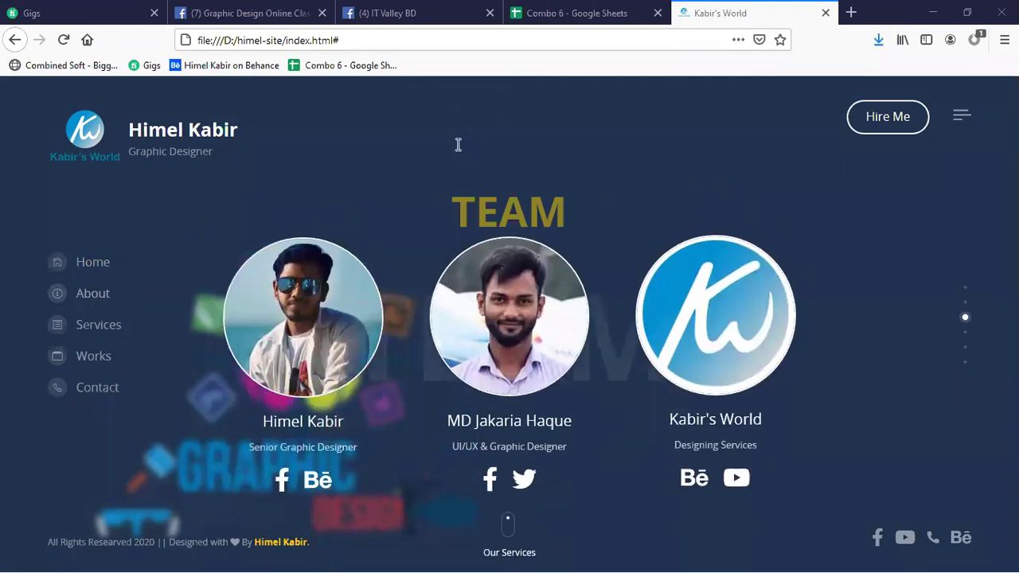
{"action": "scroll", "coordinate": [457, 145], "scroll_direction": "down", "scroll_amount": 1}
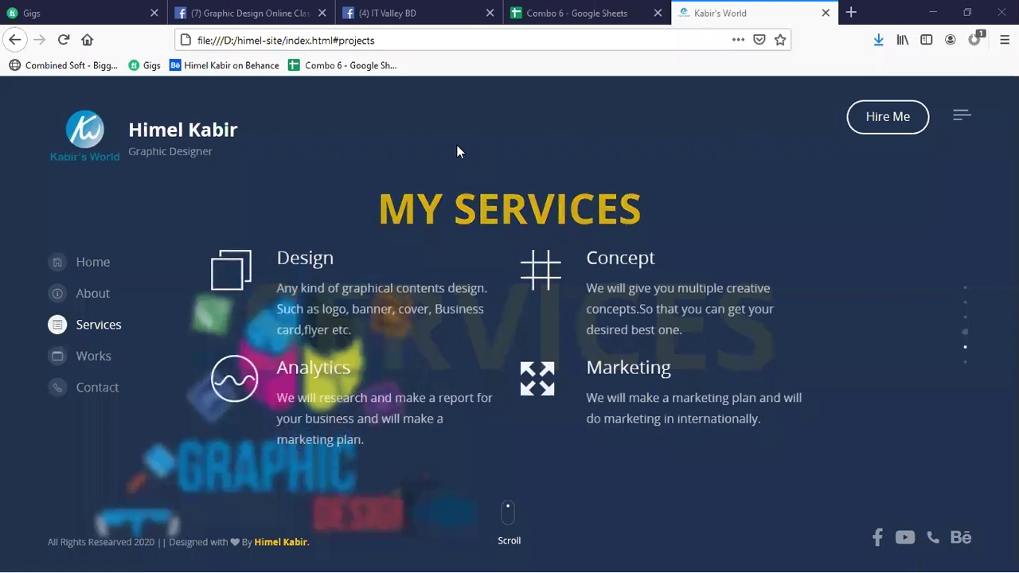
{"action": "scroll", "coordinate": [458, 152], "scroll_direction": "down", "scroll_amount": 1}
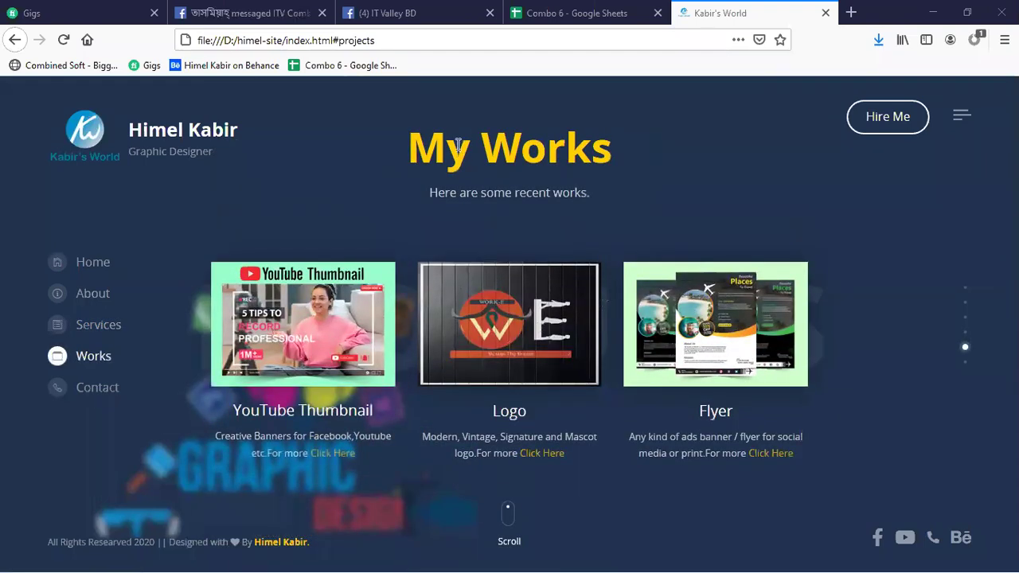
{"action": "scroll", "coordinate": [458, 152], "scroll_direction": "down", "scroll_amount": 1}
{"action": "scroll", "coordinate": [458, 151], "scroll_direction": "up", "scroll_amount": 1}
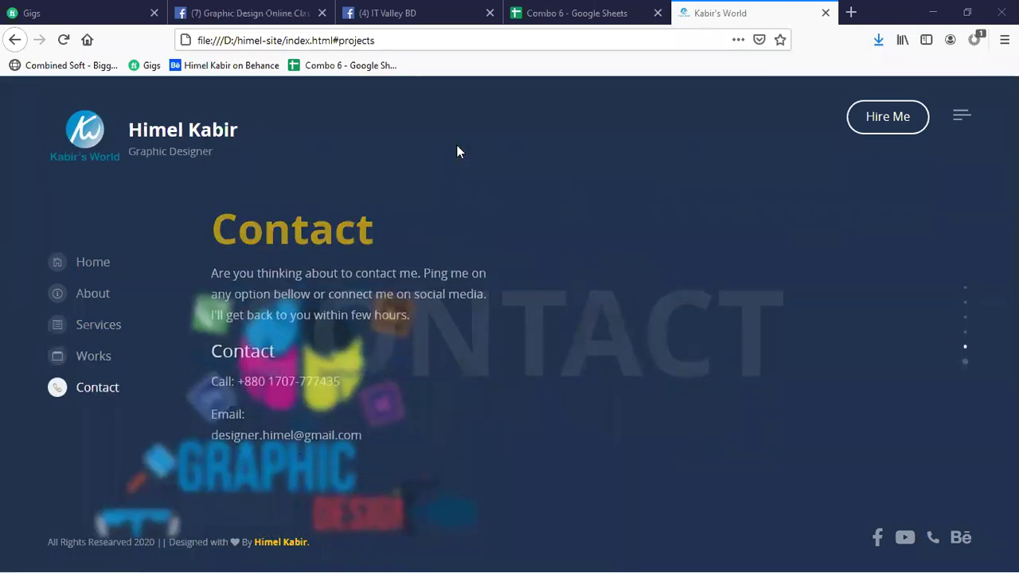
{"action": "scroll", "coordinate": [458, 151], "scroll_direction": "up", "scroll_amount": 1}
{"action": "scroll", "coordinate": [457, 151], "scroll_direction": "up", "scroll_amount": 1}
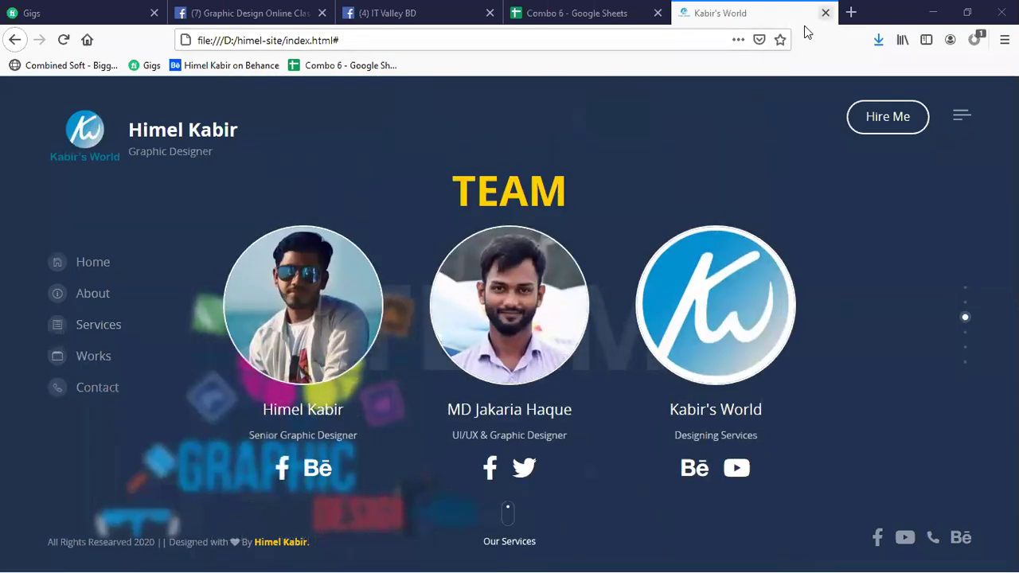
- Close the portfolio site and minimize the Queen chat on the Facebook group page
{"action": "left_click", "coordinate": [826, 12]}
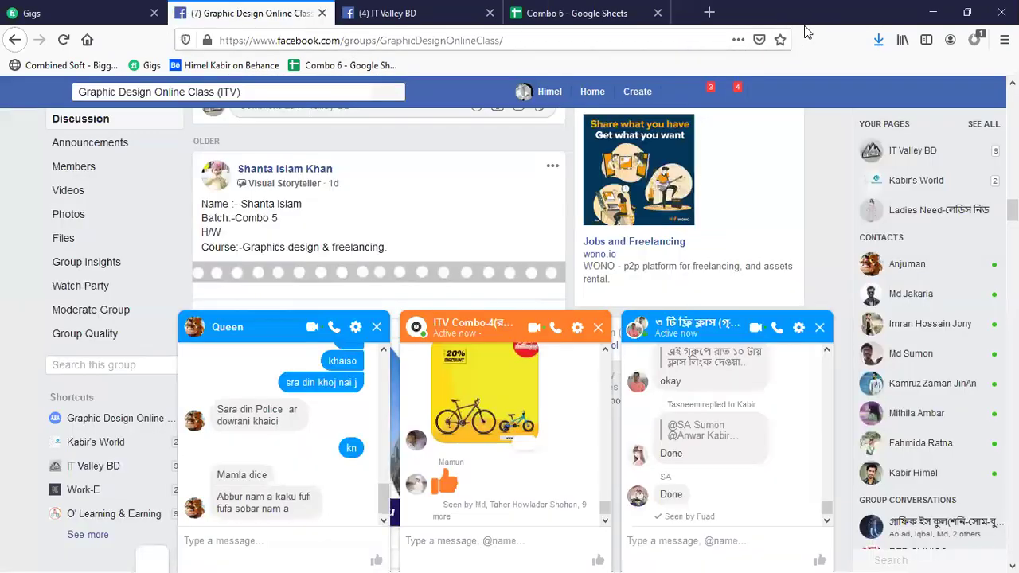
{"action": "left_click", "coordinate": [274, 328]}
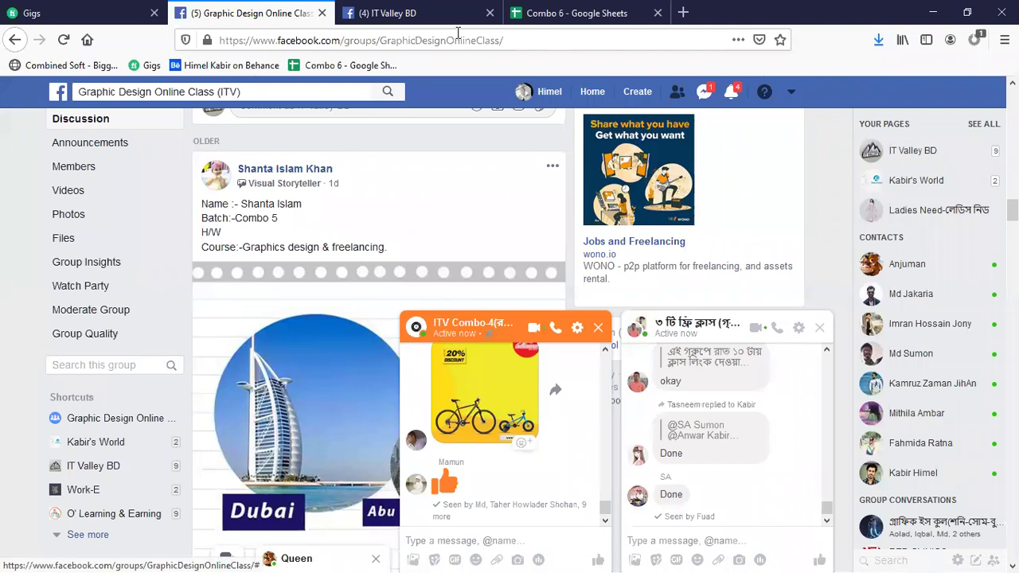
- Open the "Mane kon kon apps lagbe" conversation in the IT Valley BD inbox and reply "freelancing er jonno app lagela"
{"action": "left_click", "coordinate": [561, 13]}
{"action": "left_click", "coordinate": [421, 11]}
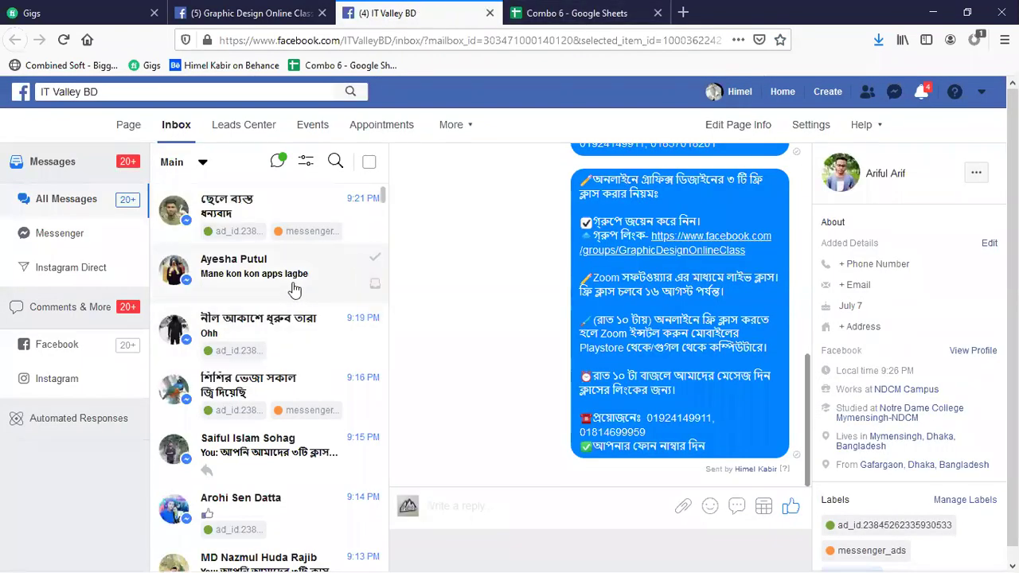
{"action": "left_click", "coordinate": [350, 271]}
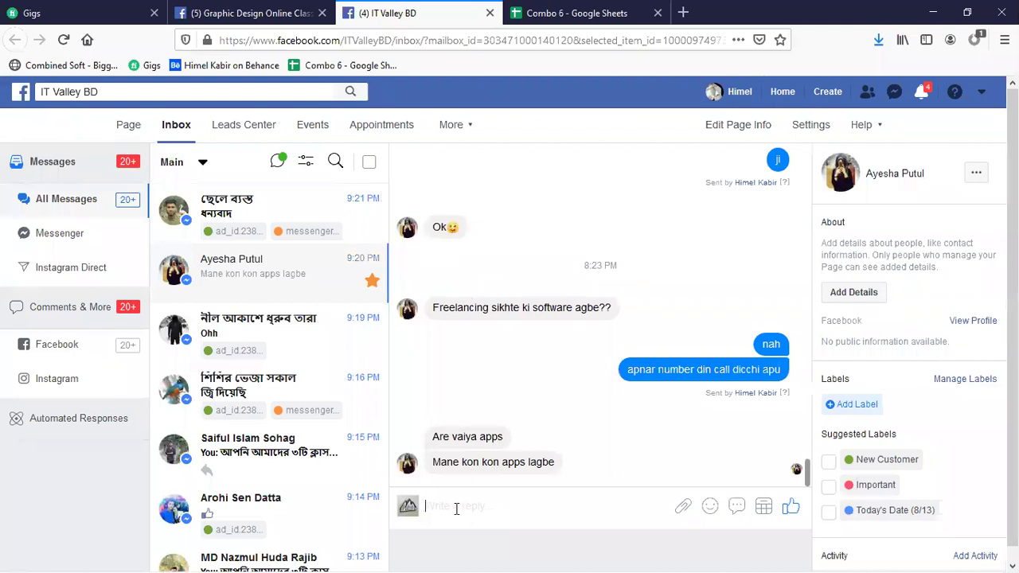
{"action": "type", "text": "freelancing er jonno aps"}
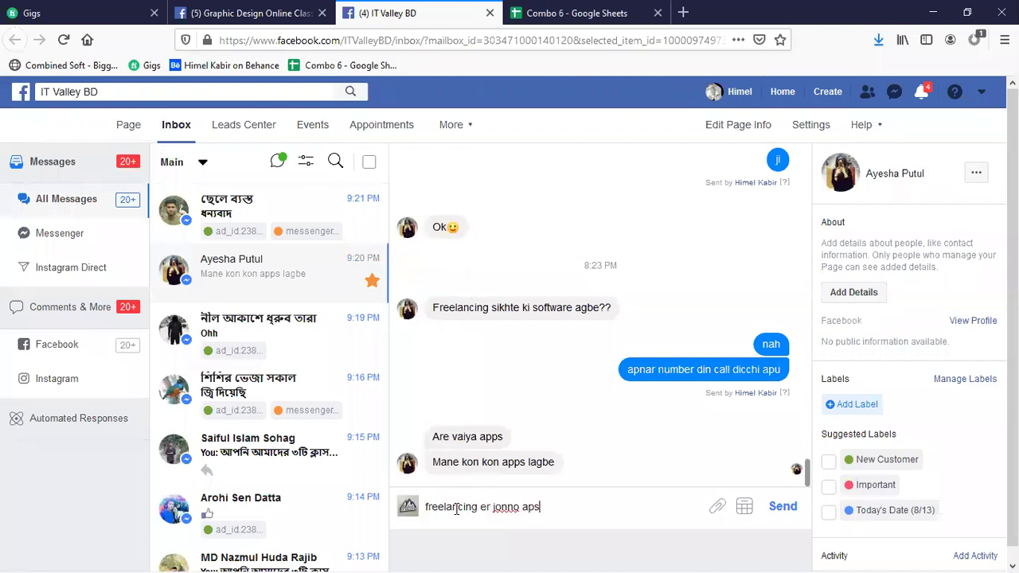
{"action": "key", "text": "BackSpace"}
{"action": "type", "text": "p lagela"}
{"action": "key", "text": "Return"}
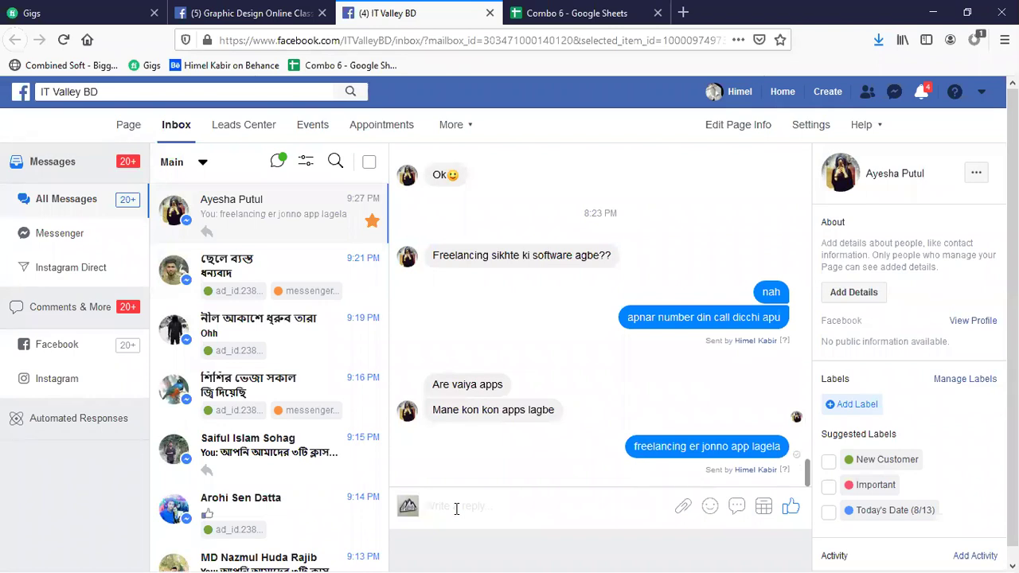
- Send the follow-up message "kaj shikh lage software" in the same conversation
{"action": "left_click", "coordinate": [456, 510]}
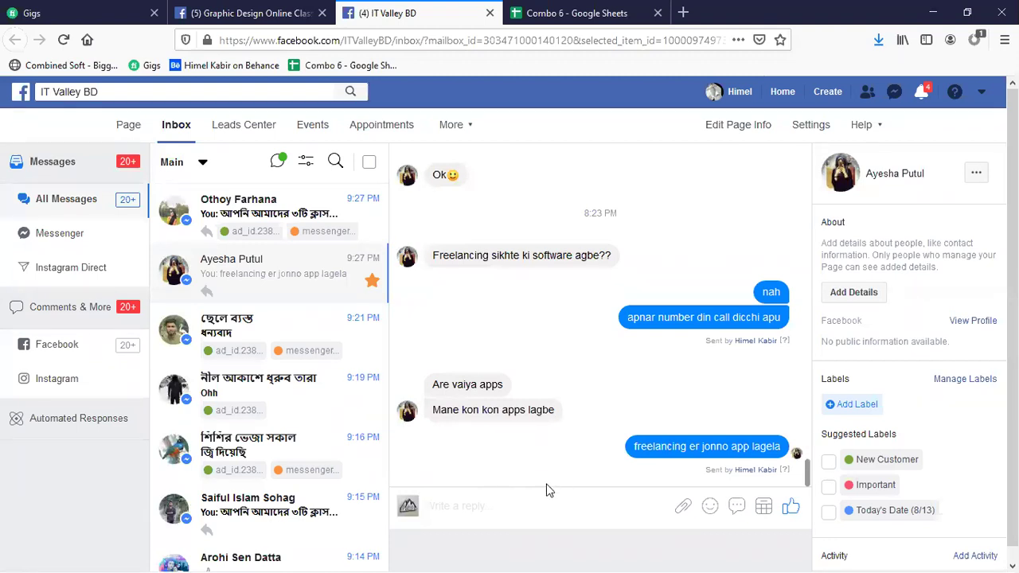
{"action": "type", "text": "ka"}
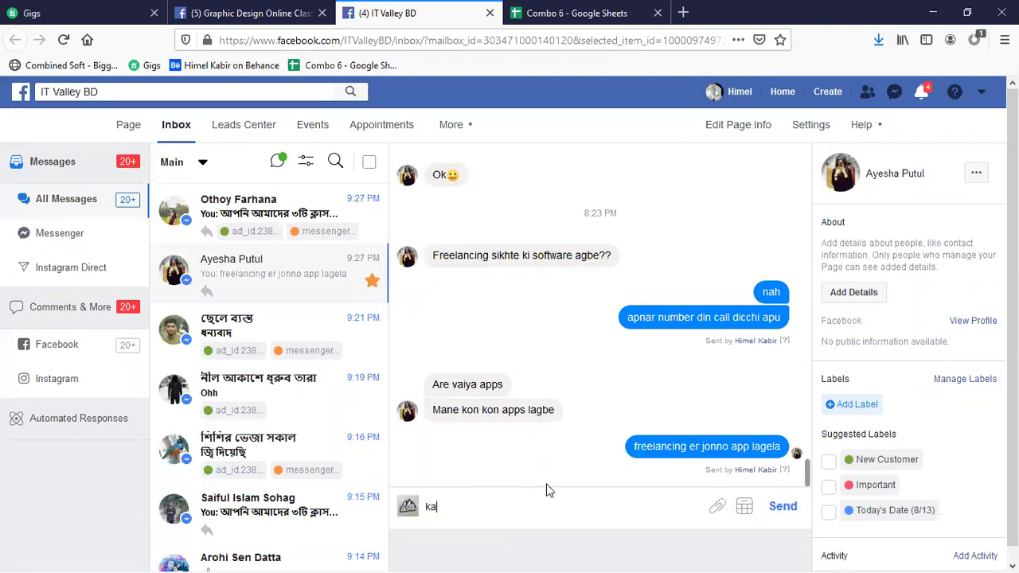
{"action": "type", "text": "j shikh"}
{"action": "type", "text": "lage"}
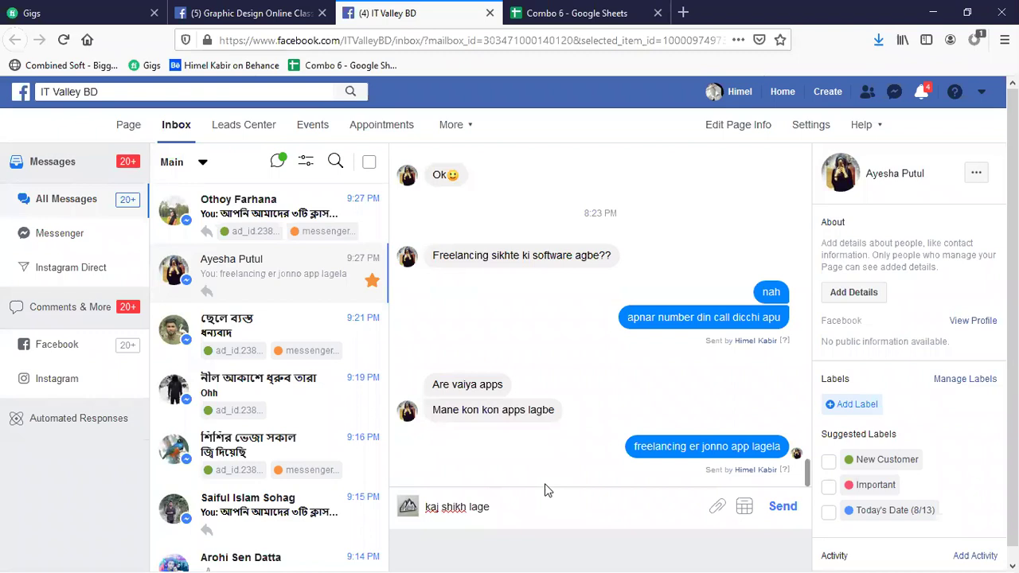
{"action": "type", "text": " software"}
{"action": "key", "text": "Return"}
{"action": "scroll", "coordinate": [277, 269], "scroll_direction": "down", "scroll_amount": 2}
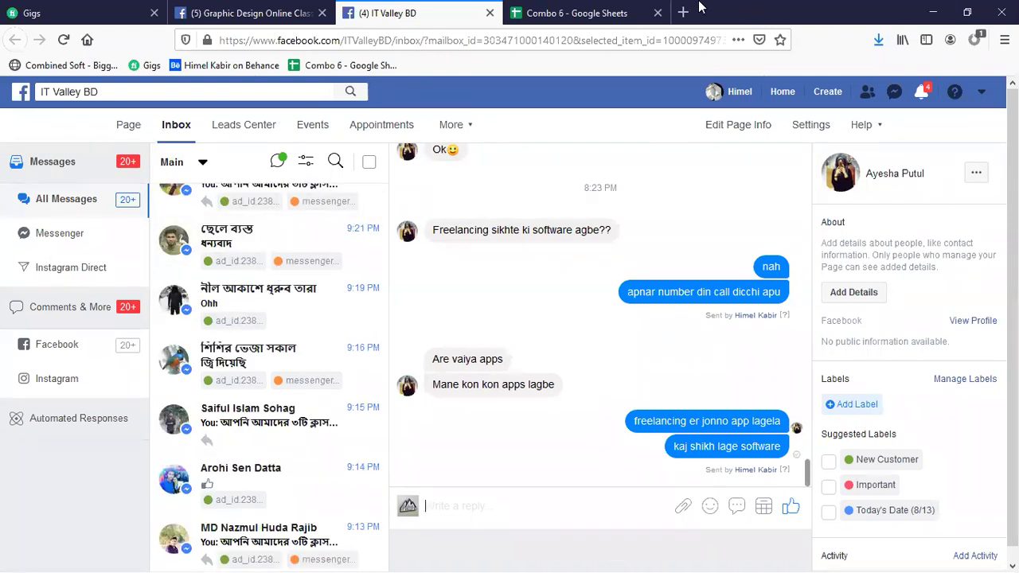
- Leave the browser on a new blank tab and switch to File Explorer's Downloads folder
{"action": "left_click", "coordinate": [253, 13]}
{"action": "left_click", "coordinate": [402, 10]}
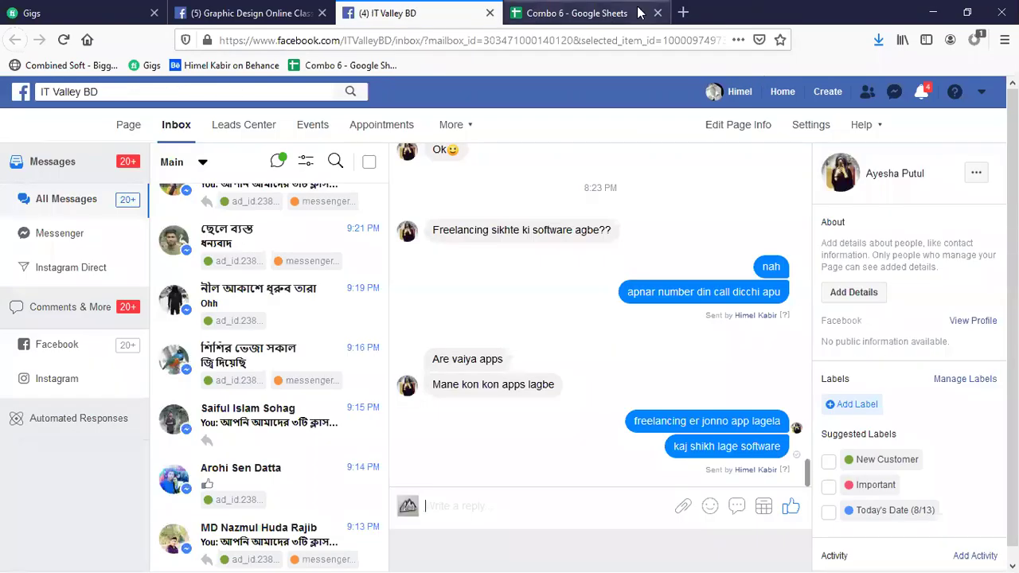
{"action": "left_click", "coordinate": [682, 12]}
{"action": "left_click", "coordinate": [930, 10]}
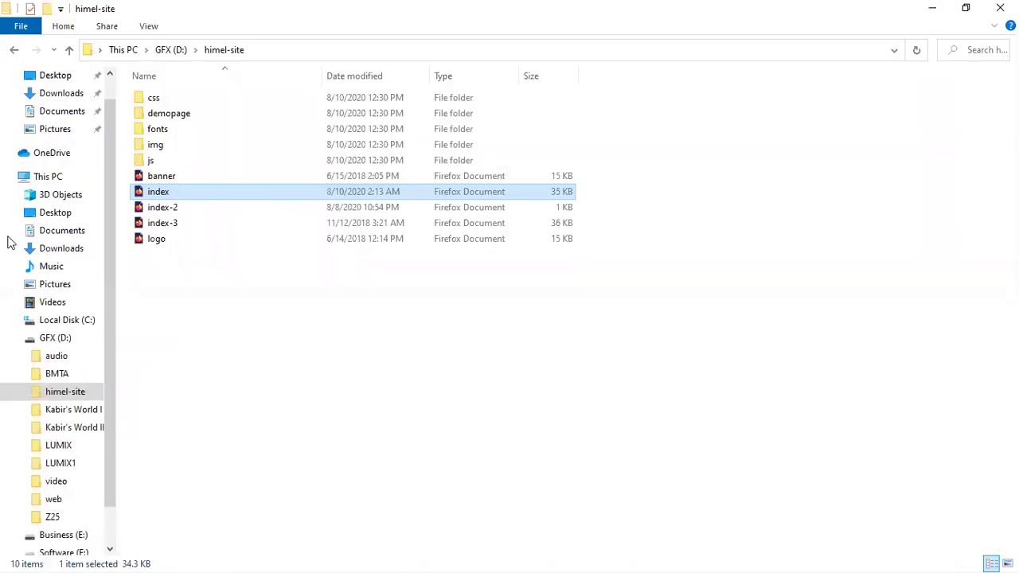
{"action": "left_click", "coordinate": [169, 49]}
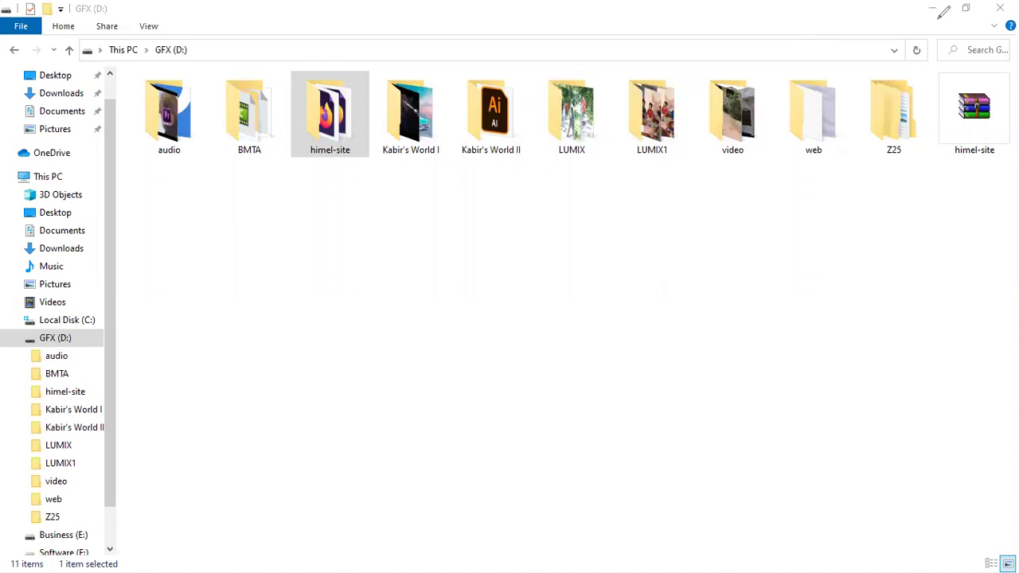
{"action": "left_click", "coordinate": [57, 96]}
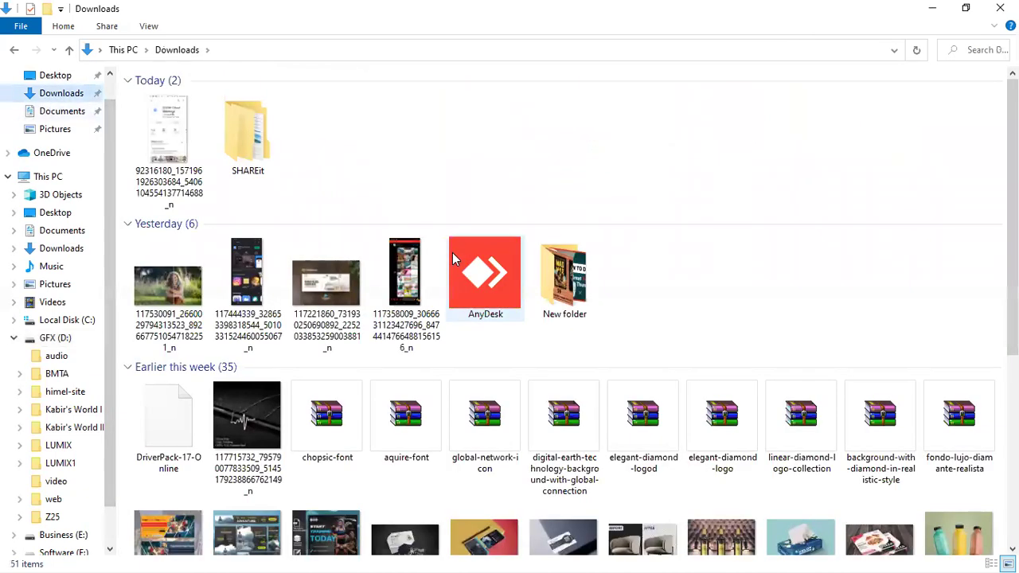
- Open the Graphic-Design-Outline PDF from the Last week group of Downloads with Firefox
{"action": "scroll", "coordinate": [451, 259], "scroll_direction": "down", "scroll_amount": 5}
{"action": "scroll", "coordinate": [451, 259], "scroll_direction": "down", "scroll_amount": 2}
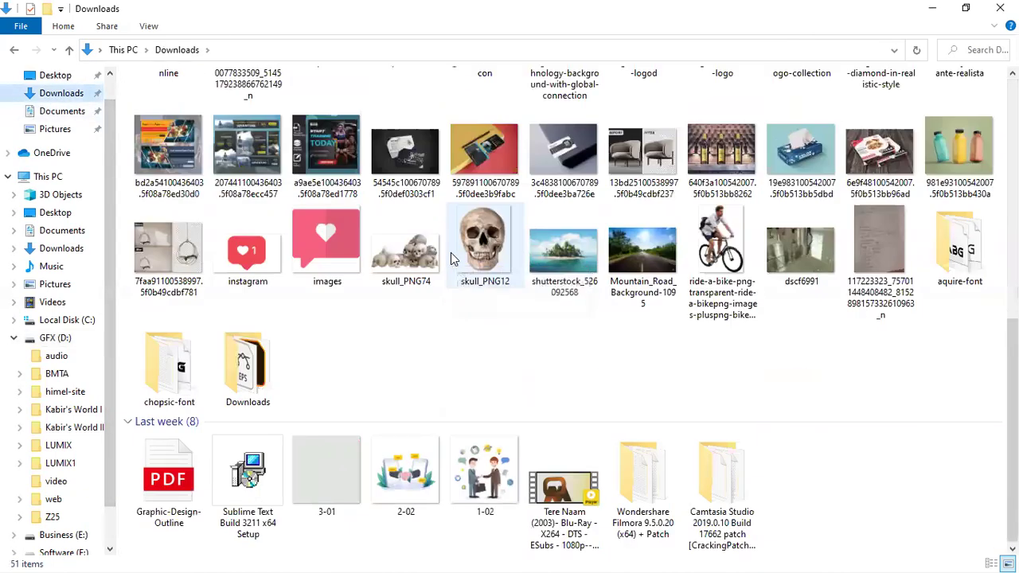
{"action": "left_click", "coordinate": [157, 516]}
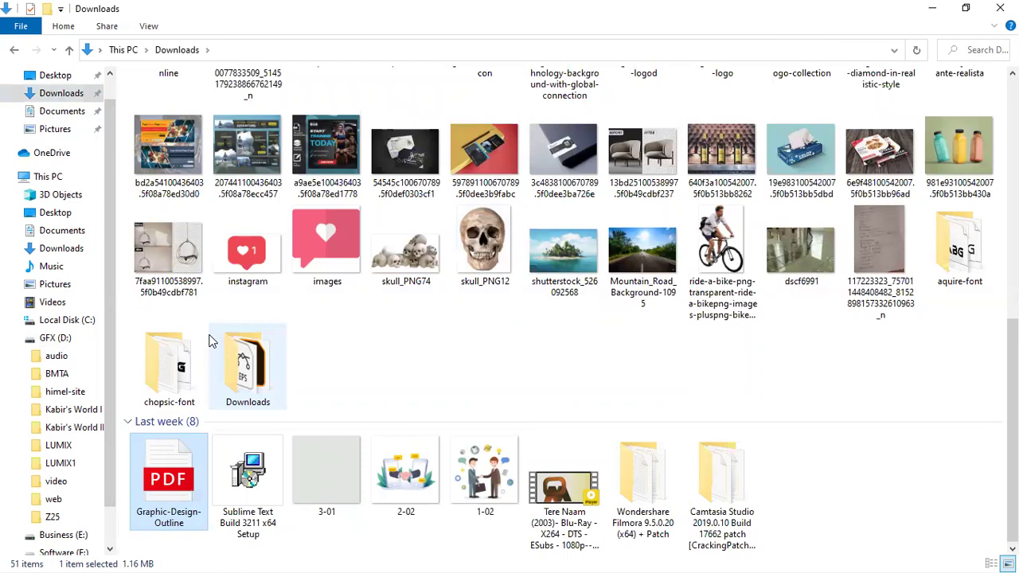
{"action": "key", "text": "Return"}
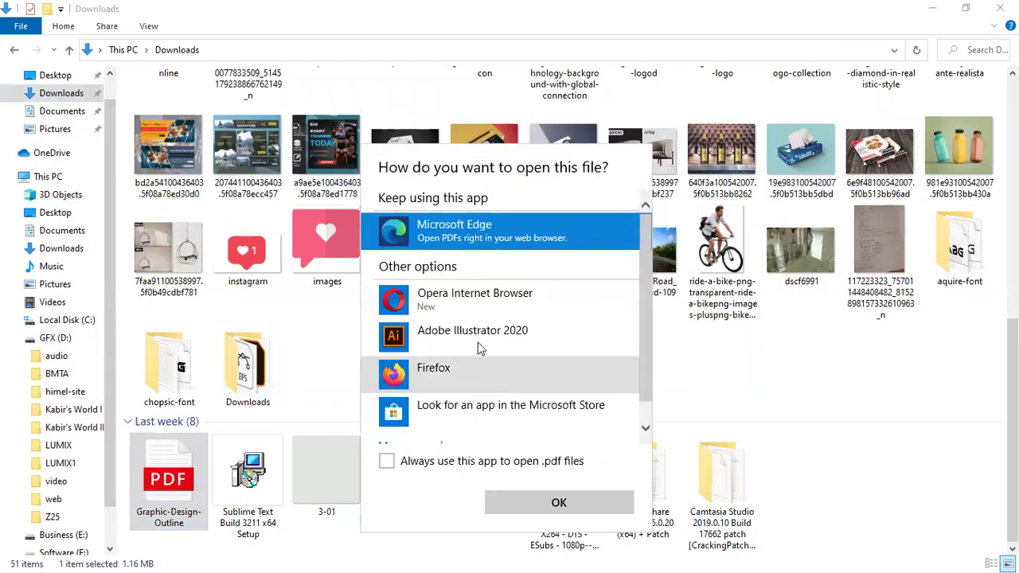
{"action": "left_click", "coordinate": [468, 368]}
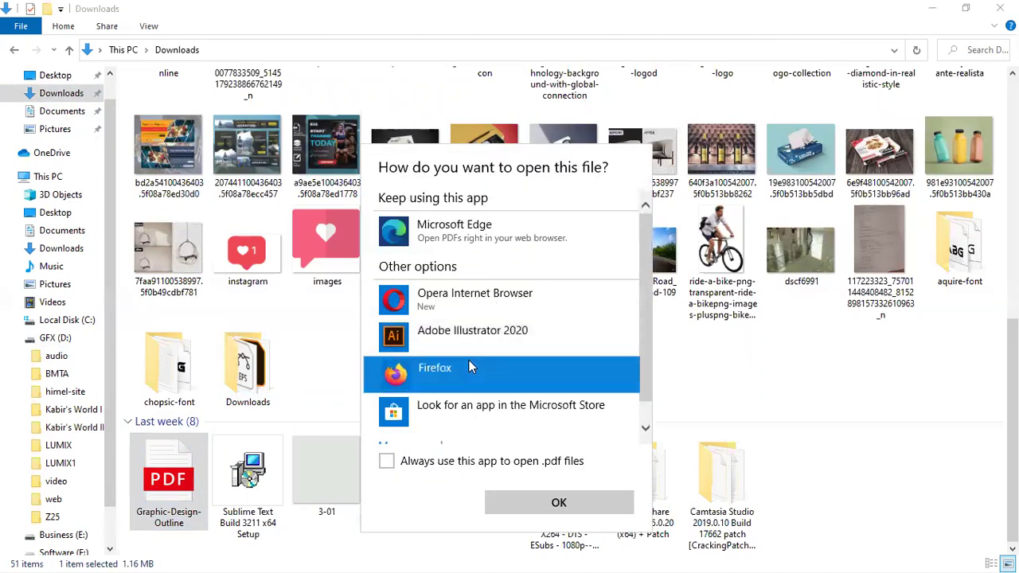
{"action": "left_click", "coordinate": [540, 508]}
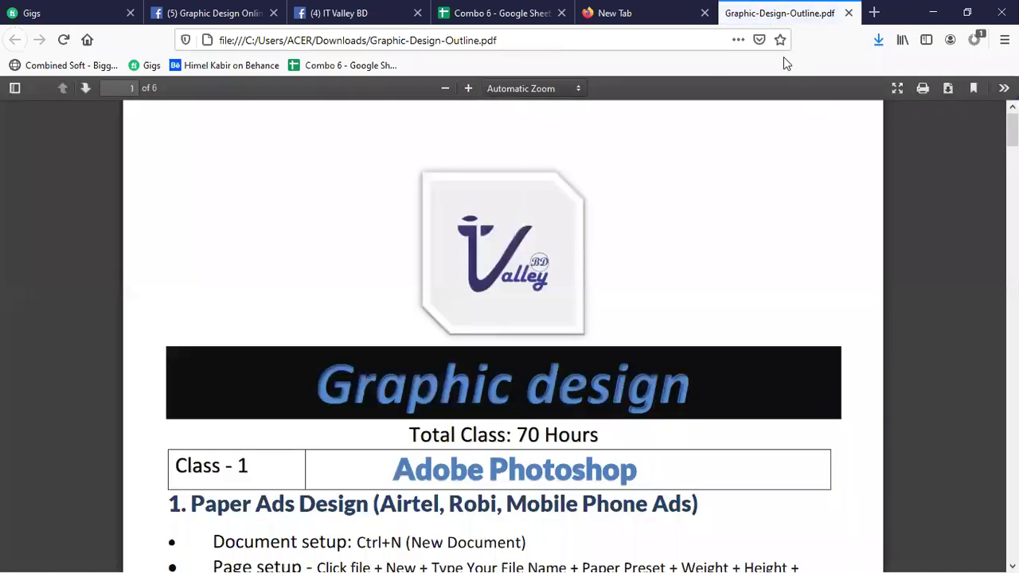
- Examine the Class 1 Adobe Photoshop section of the outline, from Paper Ads Design through the shortcuts, tools and homework
{"action": "scroll", "coordinate": [535, 226], "scroll_direction": "down", "scroll_amount": 5}
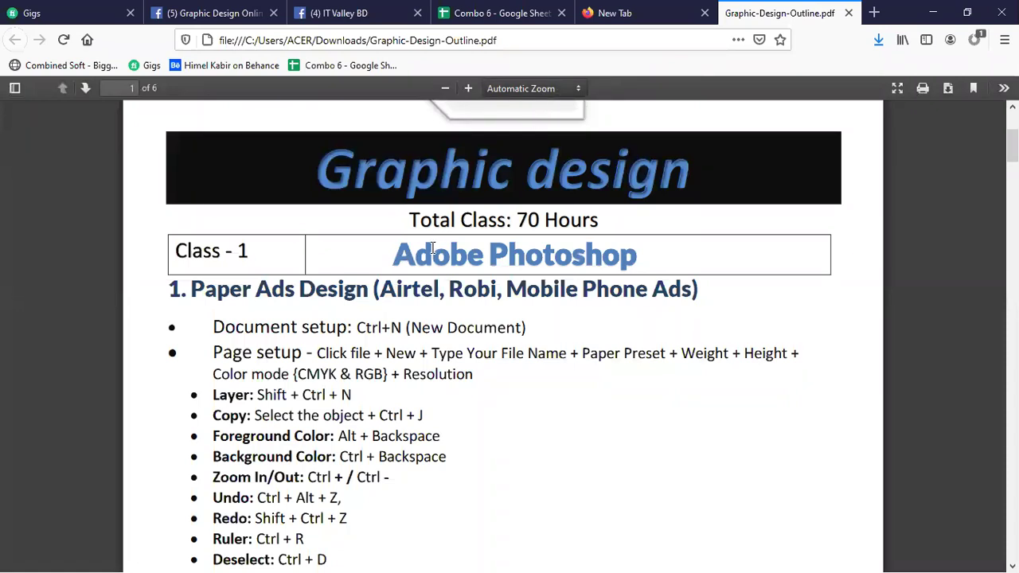
{"action": "scroll", "coordinate": [434, 246], "scroll_direction": "down", "scroll_amount": 2}
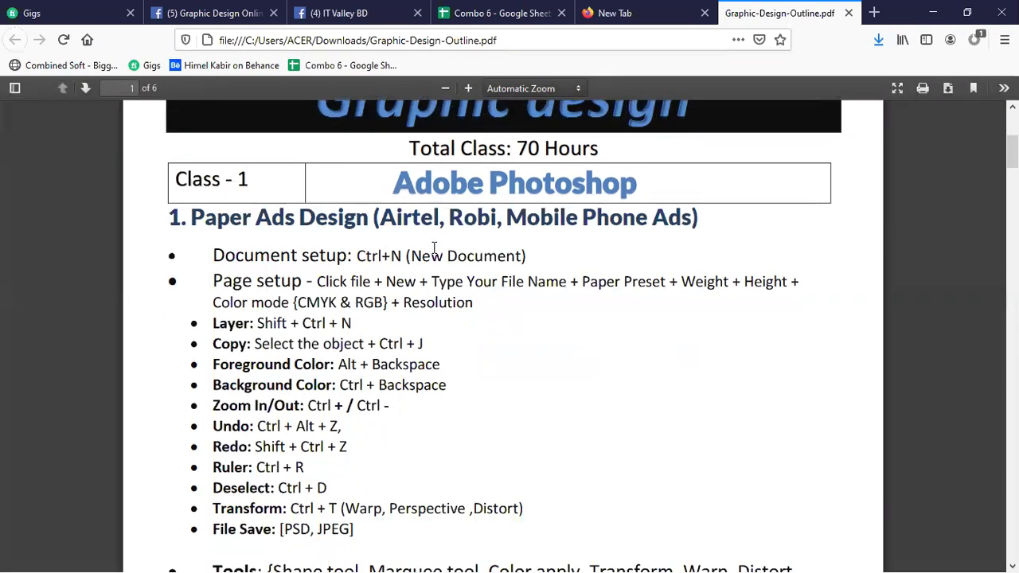
{"action": "scroll", "coordinate": [434, 246], "scroll_direction": "down", "scroll_amount": 2}
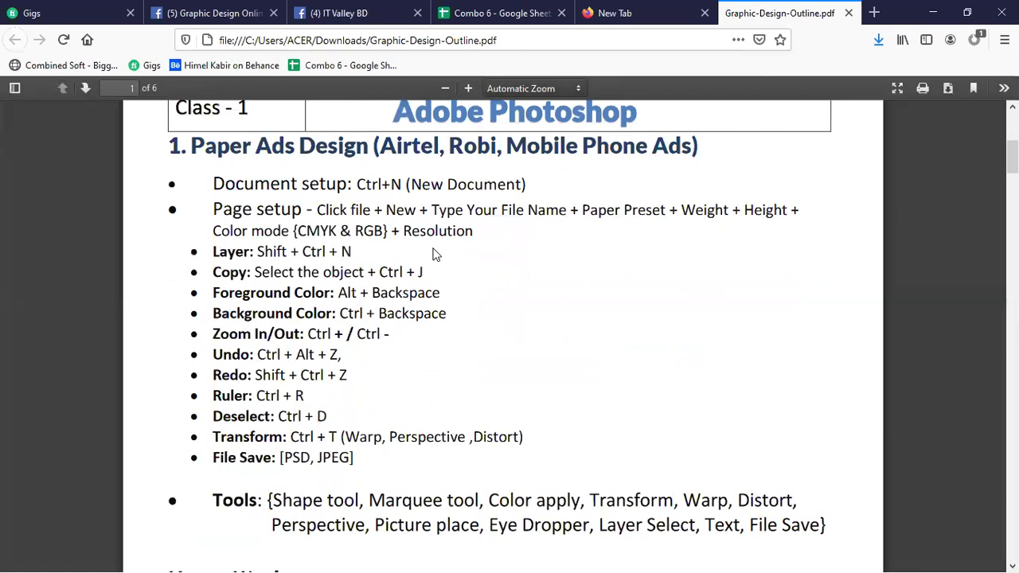
{"action": "scroll", "coordinate": [434, 252], "scroll_direction": "down", "scroll_amount": 2}
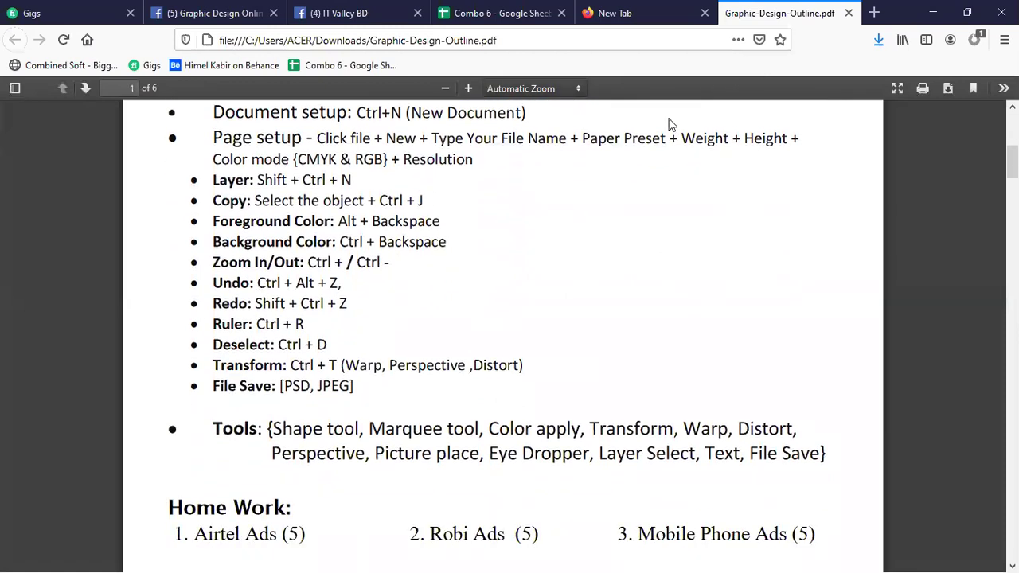
{"action": "scroll", "coordinate": [547, 237], "scroll_direction": "up", "scroll_amount": 2}
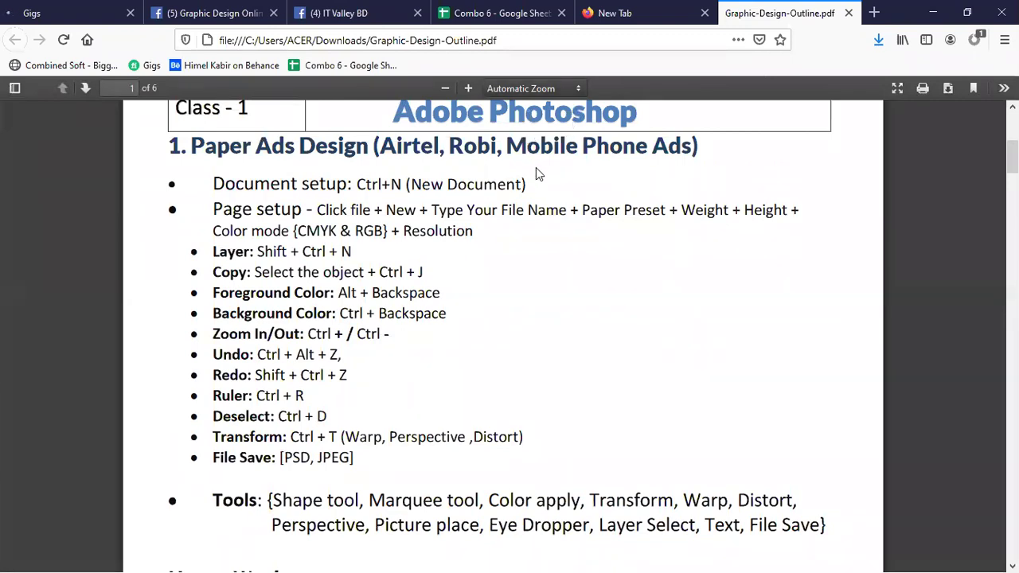
{"action": "scroll", "coordinate": [536, 169], "scroll_direction": "up", "scroll_amount": 2}
{"action": "scroll", "coordinate": [535, 165], "scroll_direction": "down", "scroll_amount": 2}
{"action": "scroll", "coordinate": [354, 201], "scroll_direction": "down", "scroll_amount": 3}
{"action": "scroll", "coordinate": [353, 201], "scroll_direction": "down", "scroll_amount": 2}
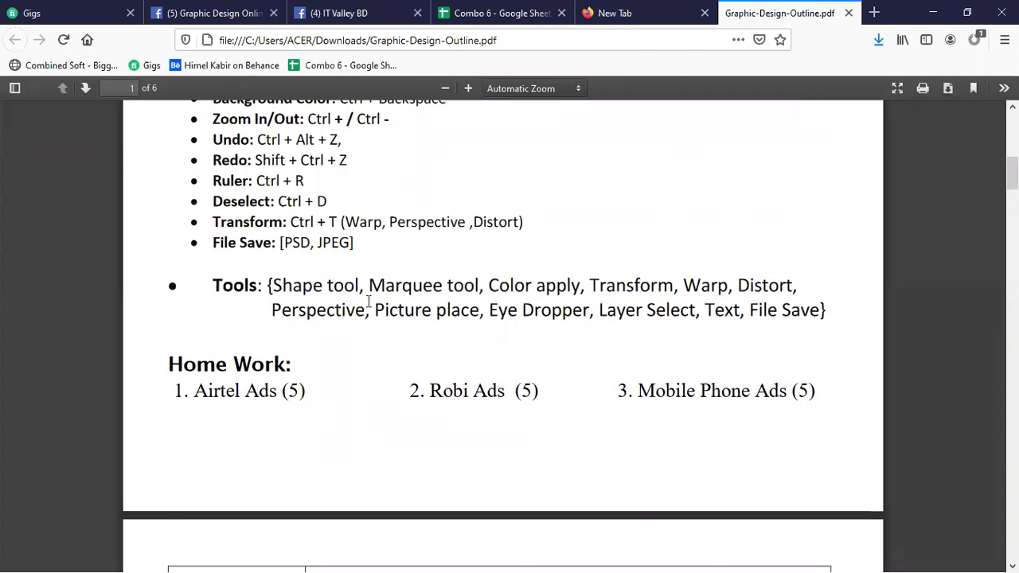
{"action": "scroll", "coordinate": [369, 301], "scroll_direction": "up", "scroll_amount": 10}
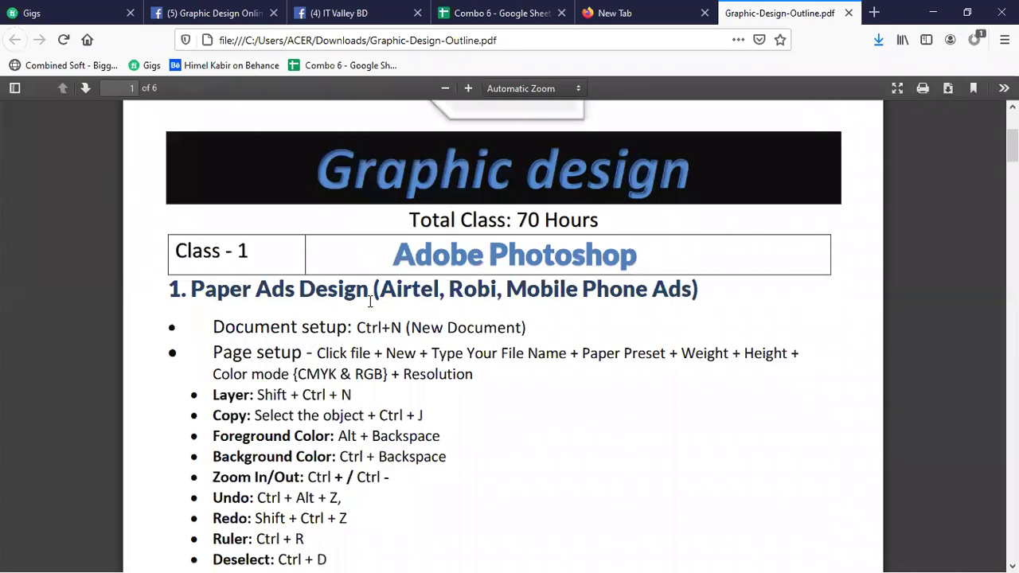
{"action": "scroll", "coordinate": [369, 301], "scroll_direction": "down", "scroll_amount": 6}
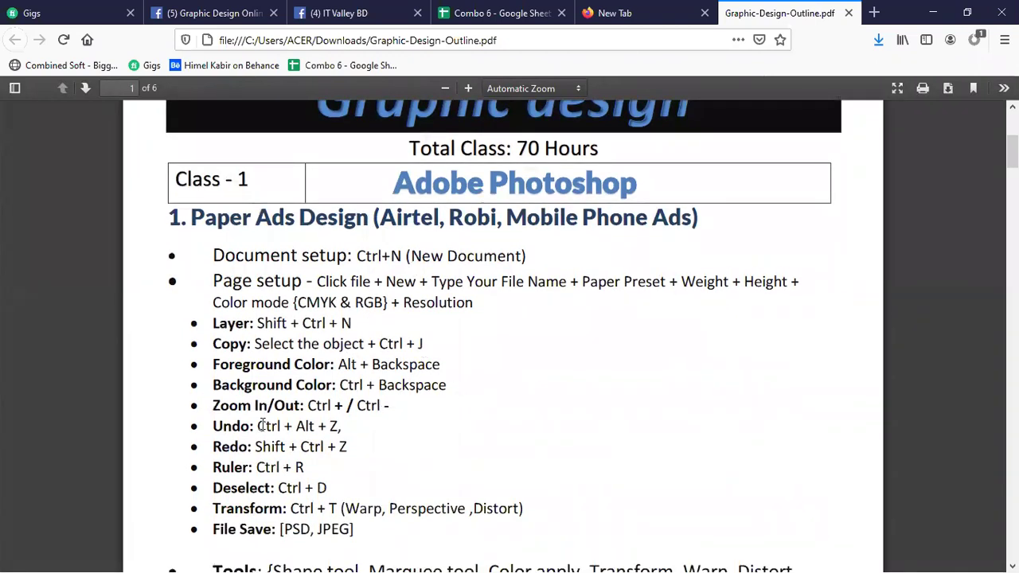
{"action": "scroll", "coordinate": [327, 503], "scroll_direction": "down", "scroll_amount": 6}
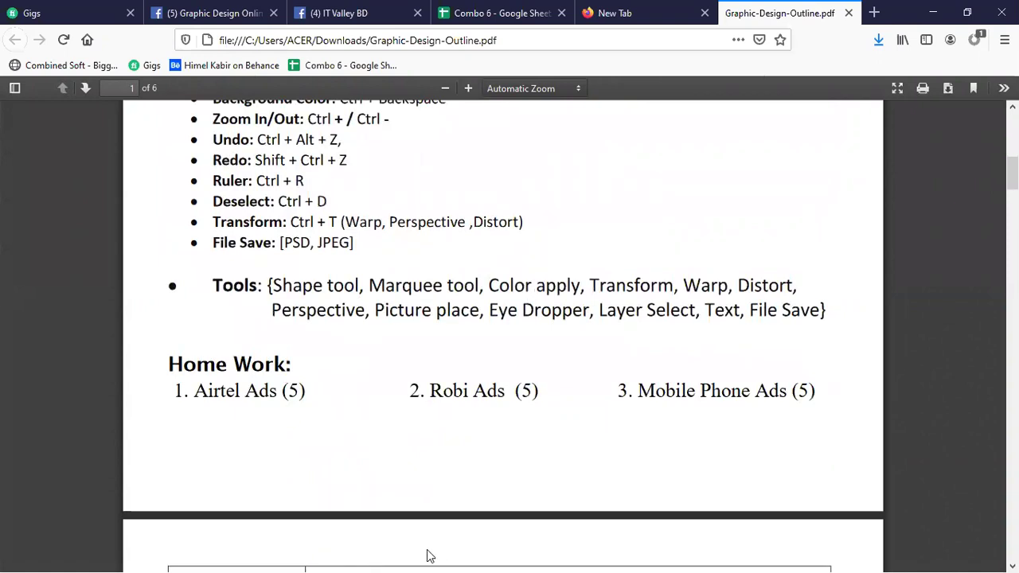
- Launch Adobe Photoshop 2020 and switch to its window
{"action": "key", "text": "super"}
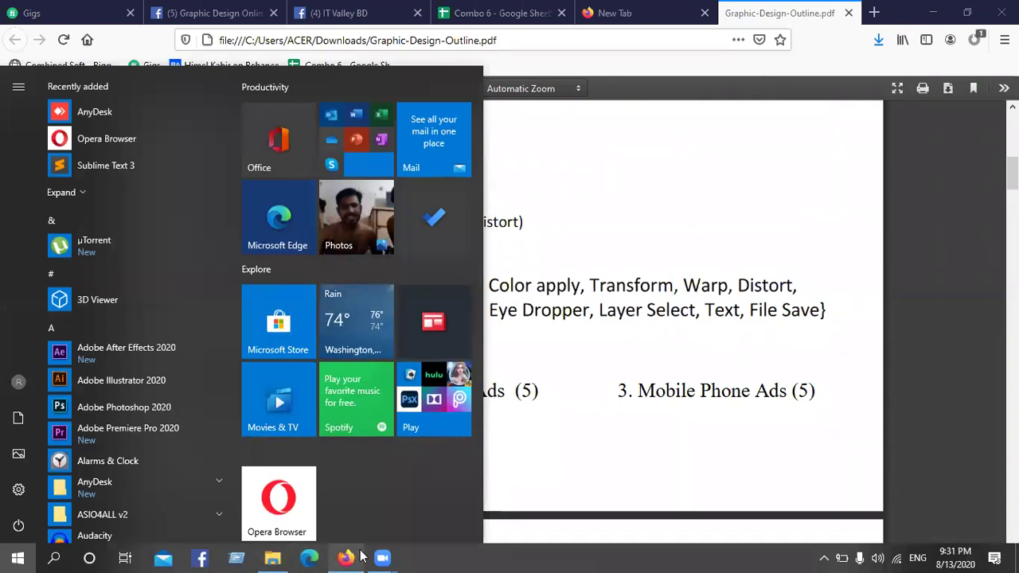
{"action": "scroll", "coordinate": [91, 239], "scroll_direction": "down", "scroll_amount": 3}
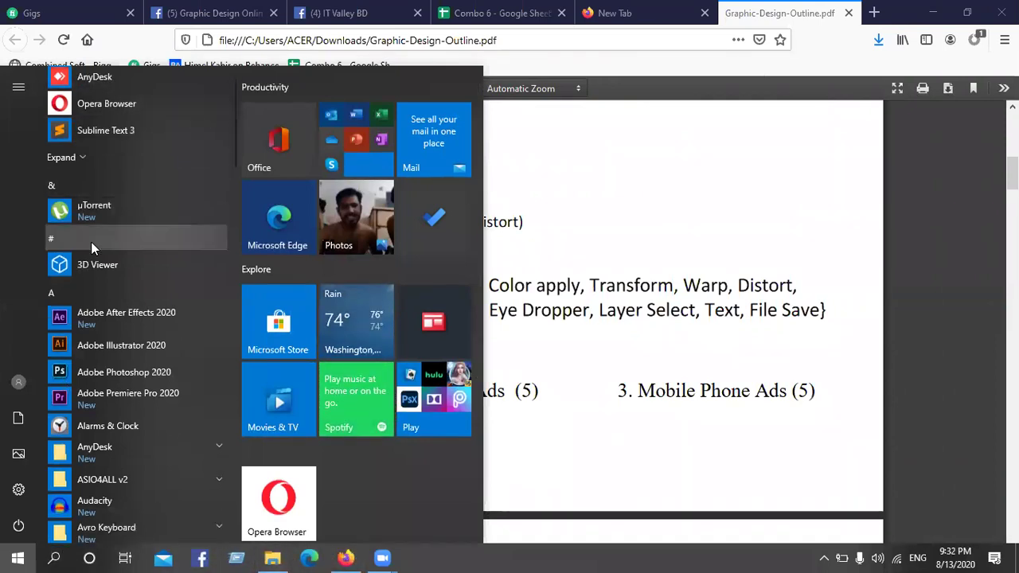
{"action": "left_click", "coordinate": [94, 270]}
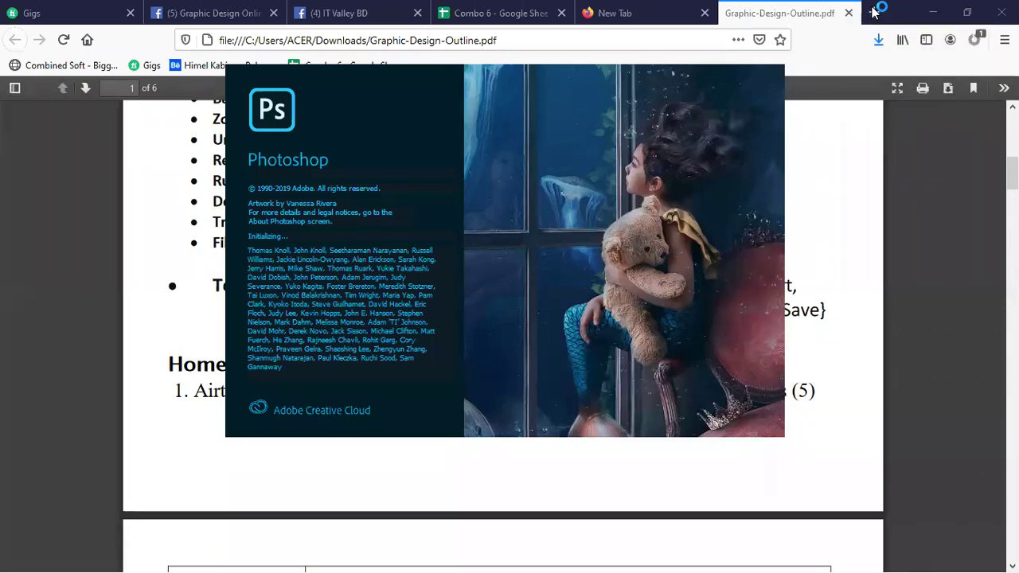
{"action": "scroll", "coordinate": [413, 184], "scroll_direction": "up", "scroll_amount": 3}
{"action": "scroll", "coordinate": [414, 182], "scroll_direction": "down", "scroll_amount": 3}
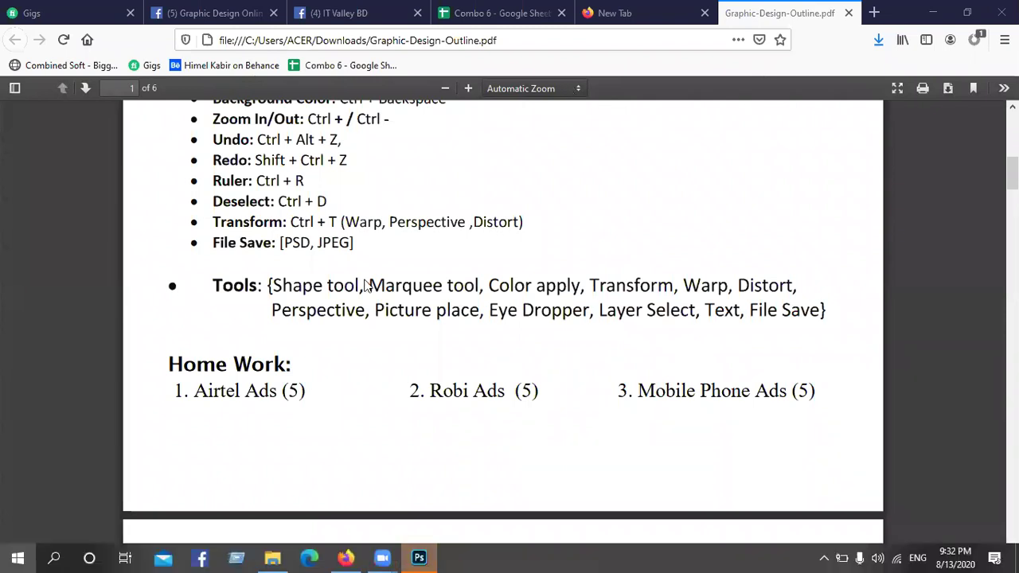
{"action": "key", "text": "super"}
{"action": "left_click", "coordinate": [416, 557]}
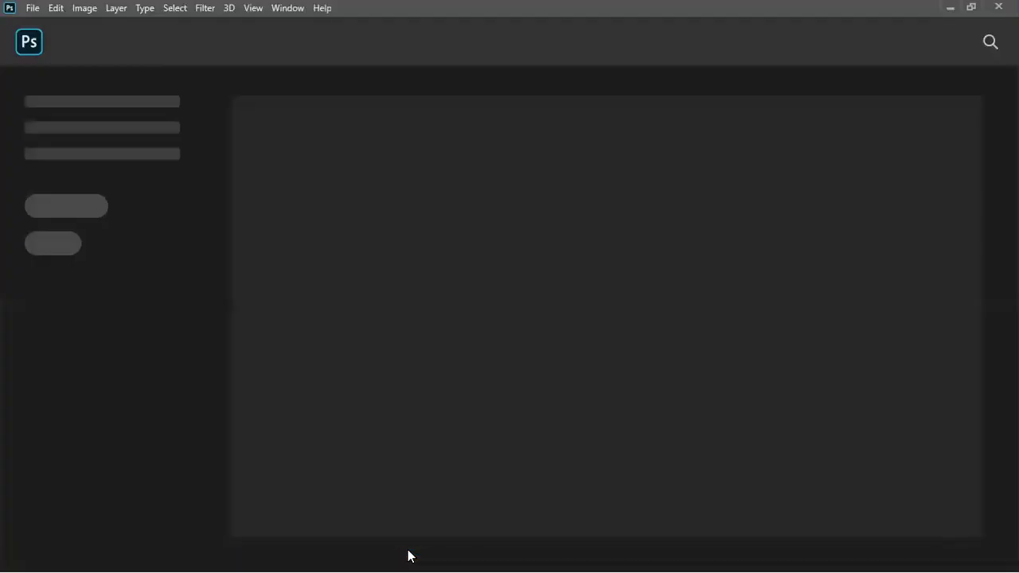
- Create a new 1280 x 720 px document at 300 pixels/inch in RGB Color with a white background
{"action": "left_click", "coordinate": [41, 6]}
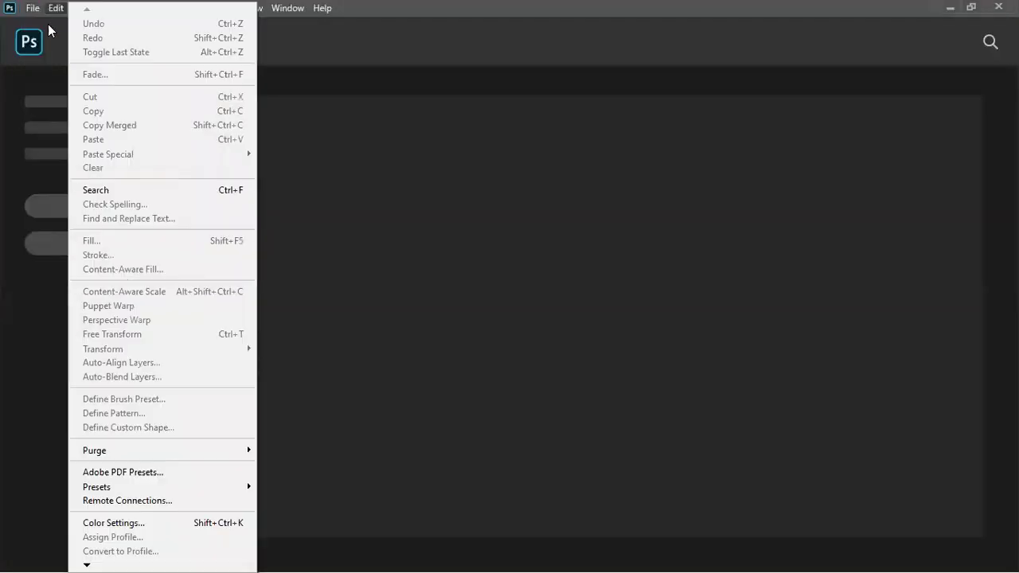
{"action": "left_click", "coordinate": [39, 26]}
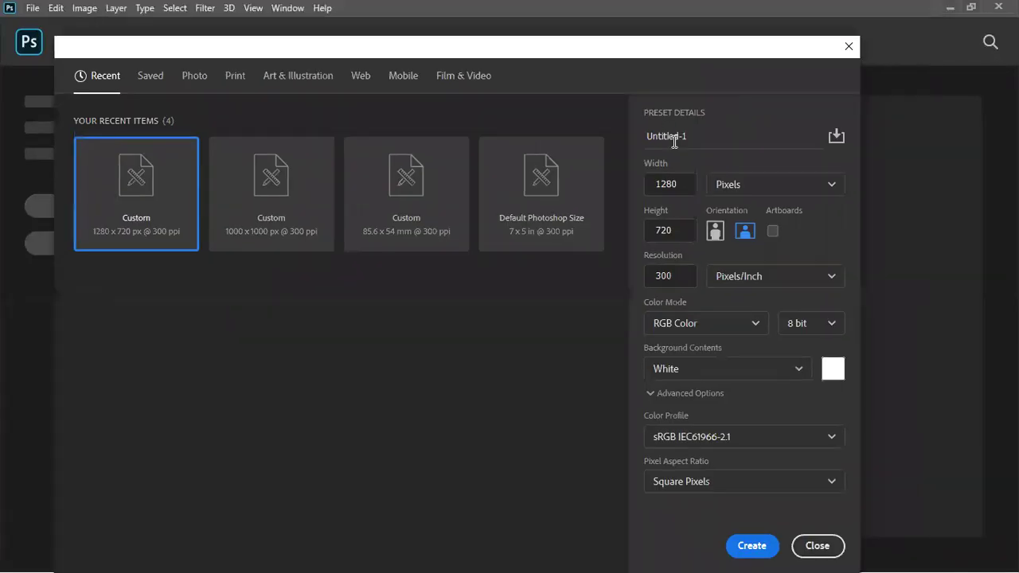
{"action": "left_click", "coordinate": [752, 545]}
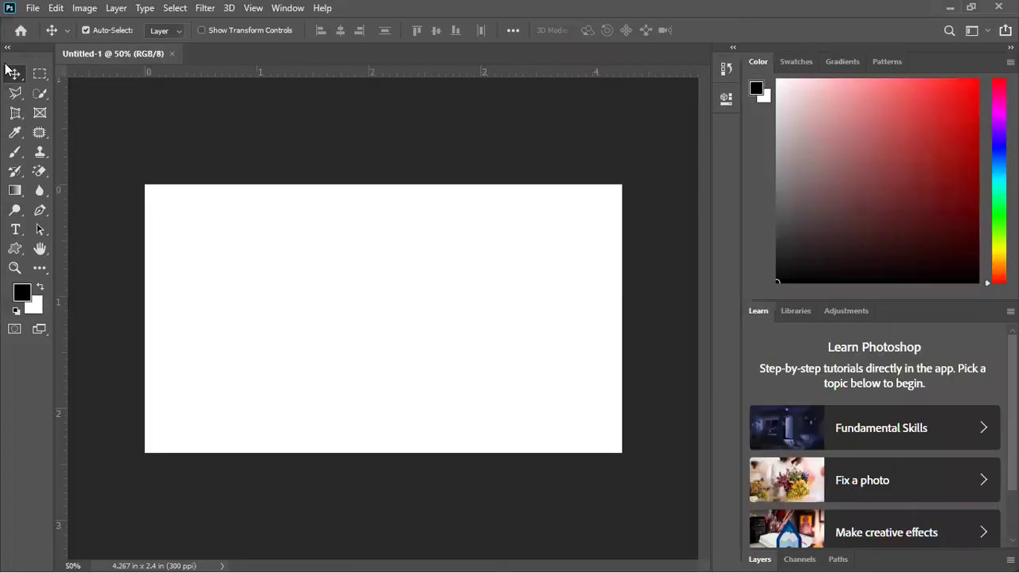
- Draw a black square about 388 x 388 px on the canvas with the Rectangle Tool, with the Layers panel expanded
{"action": "left_click", "coordinate": [16, 254]}
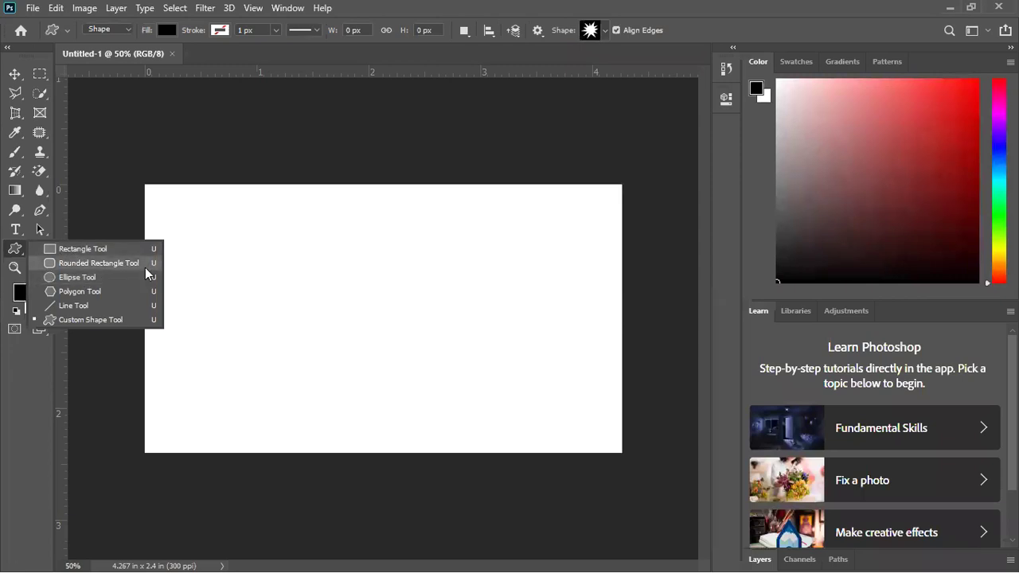
{"action": "left_click", "coordinate": [61, 249]}
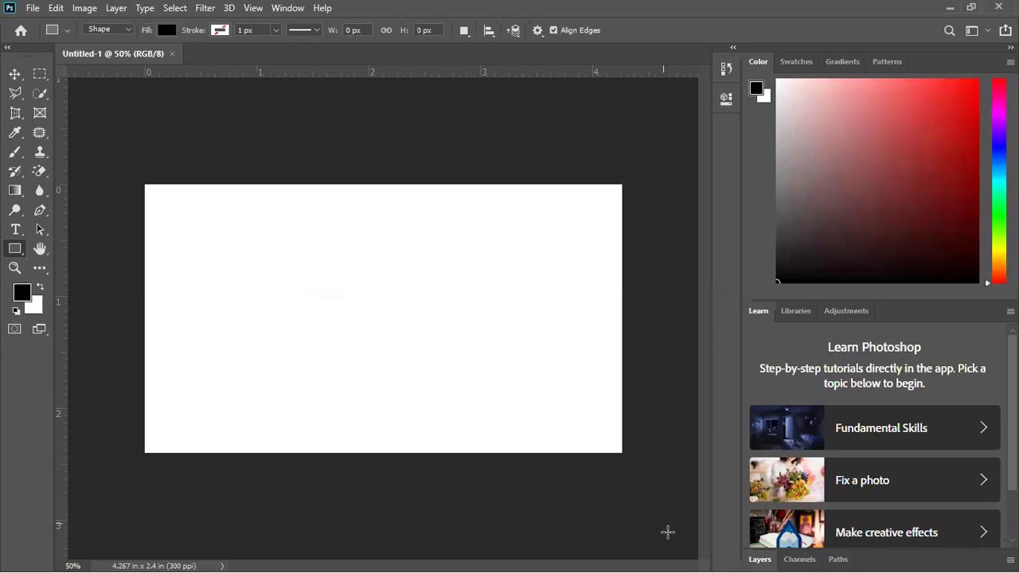
{"action": "left_click", "coordinate": [760, 559]}
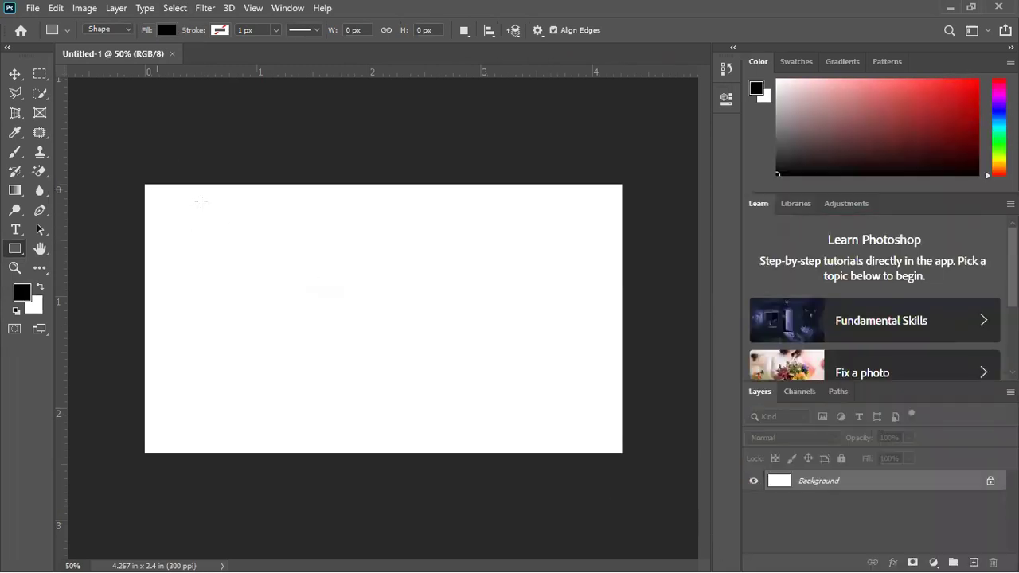
{"action": "left_click_drag", "start_coordinate": [263, 248], "coordinate": [376, 366]}
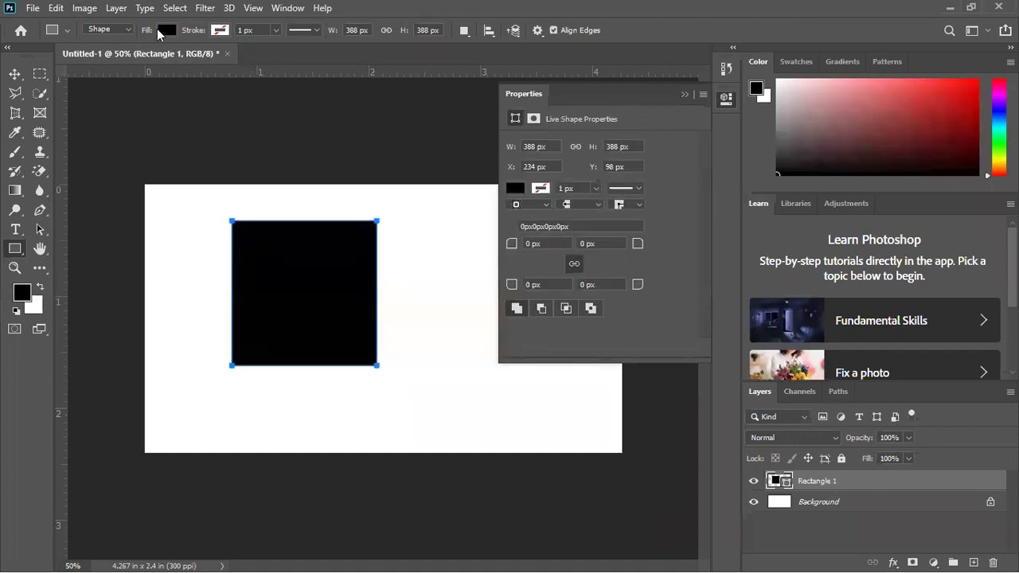
- Try several recently used fill colors on the square, including red, and settle on mint green
{"action": "left_click", "coordinate": [166, 31]}
{"action": "left_click", "coordinate": [167, 110]}
{"action": "left_click", "coordinate": [195, 110]}
{"action": "left_click", "coordinate": [248, 110]}
{"action": "left_click", "coordinate": [261, 109]}
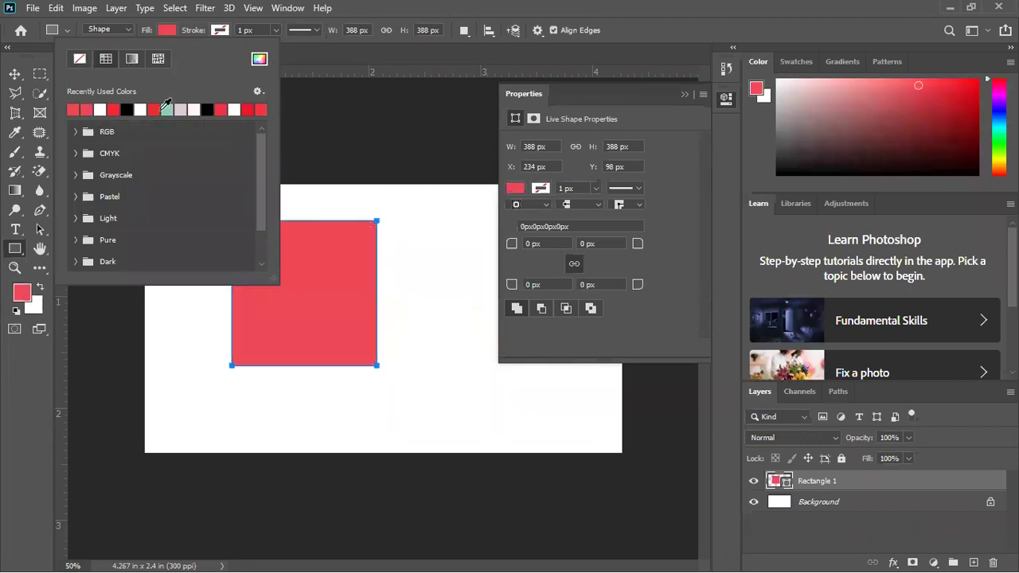
{"action": "left_click", "coordinate": [167, 110]}
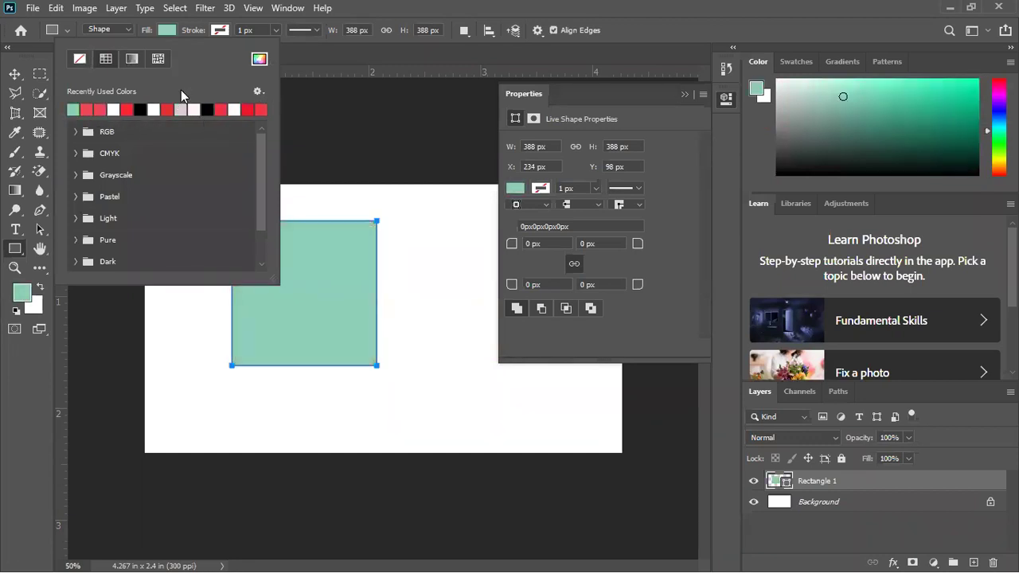
{"action": "key", "text": "Return"}
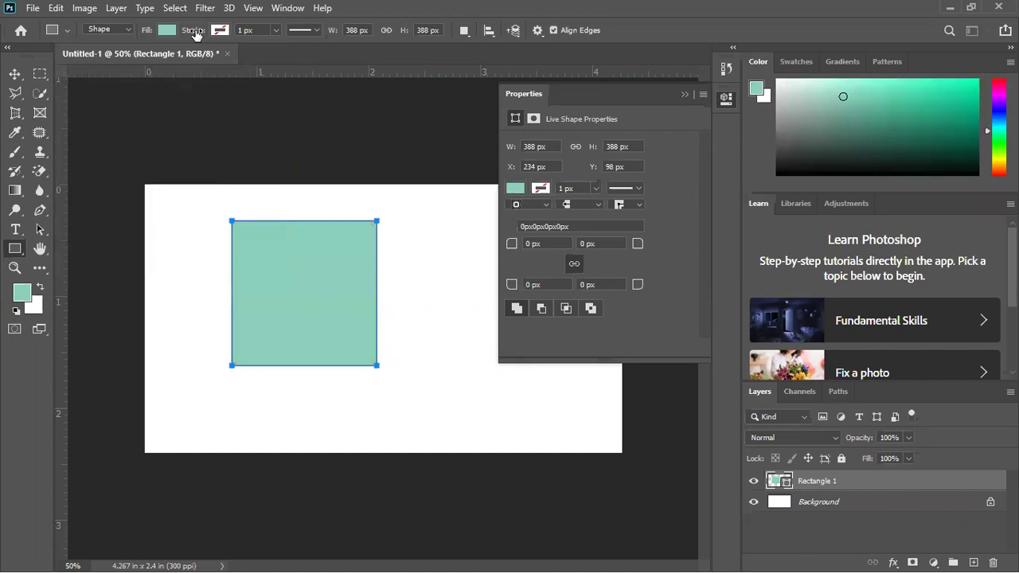
- Give the square a red stroke 10.14 px wide and remove the stroke color again
{"action": "left_click", "coordinate": [227, 32]}
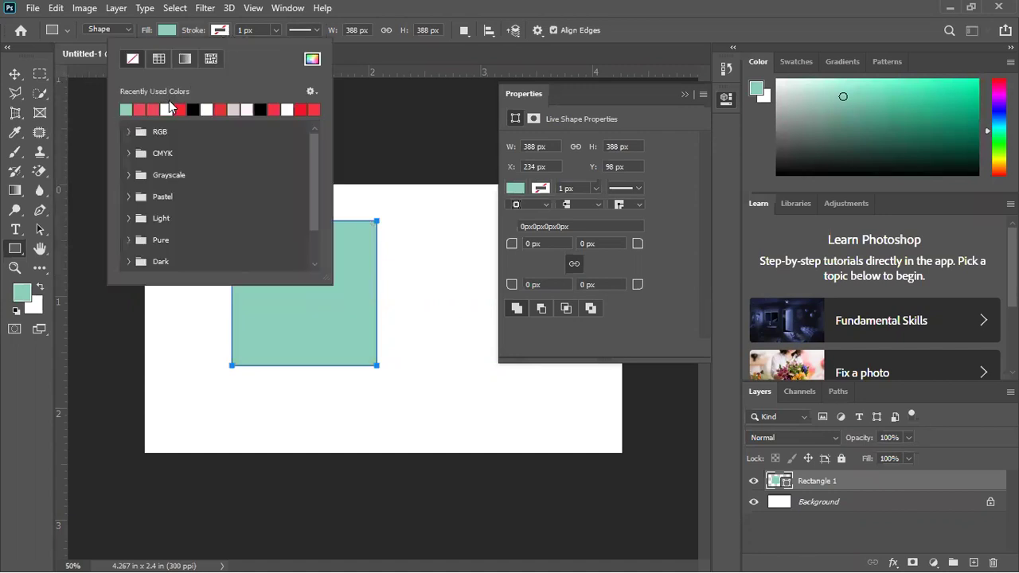
{"action": "left_click", "coordinate": [221, 109]}
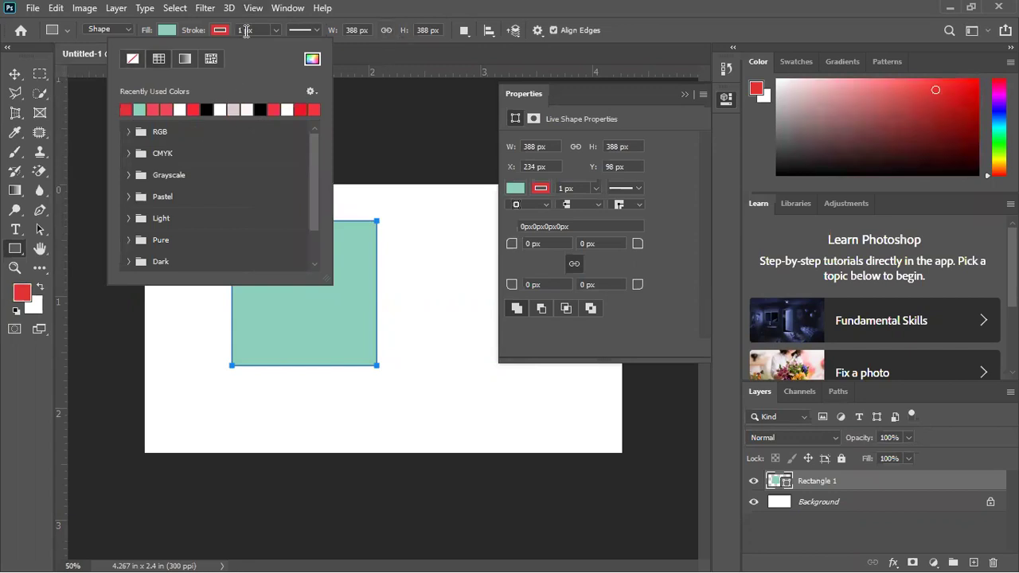
{"action": "left_click", "coordinate": [274, 30]}
{"action": "left_click_drag", "start_coordinate": [280, 53], "coordinate": [284, 49]}
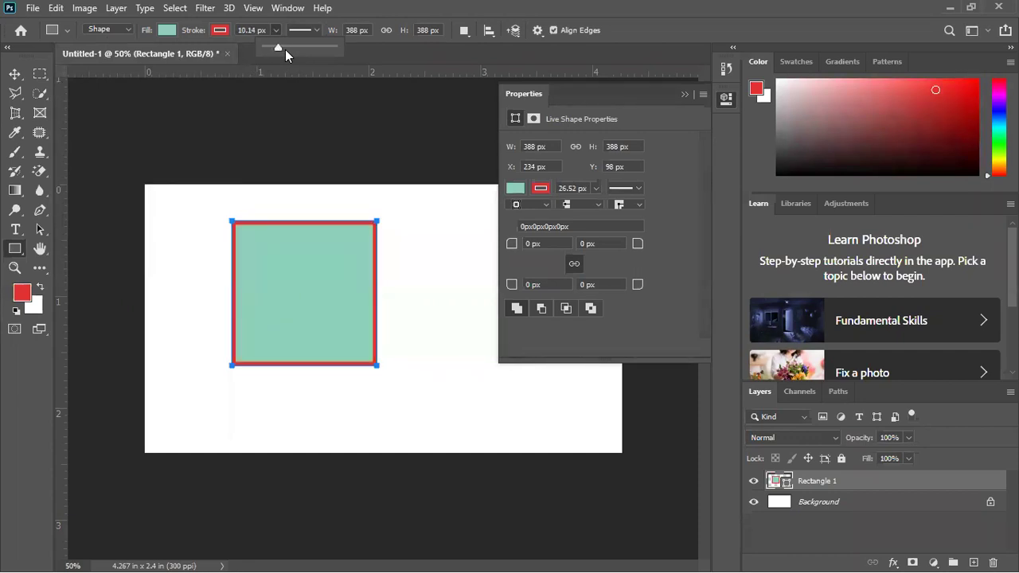
{"action": "left_click", "coordinate": [344, 68]}
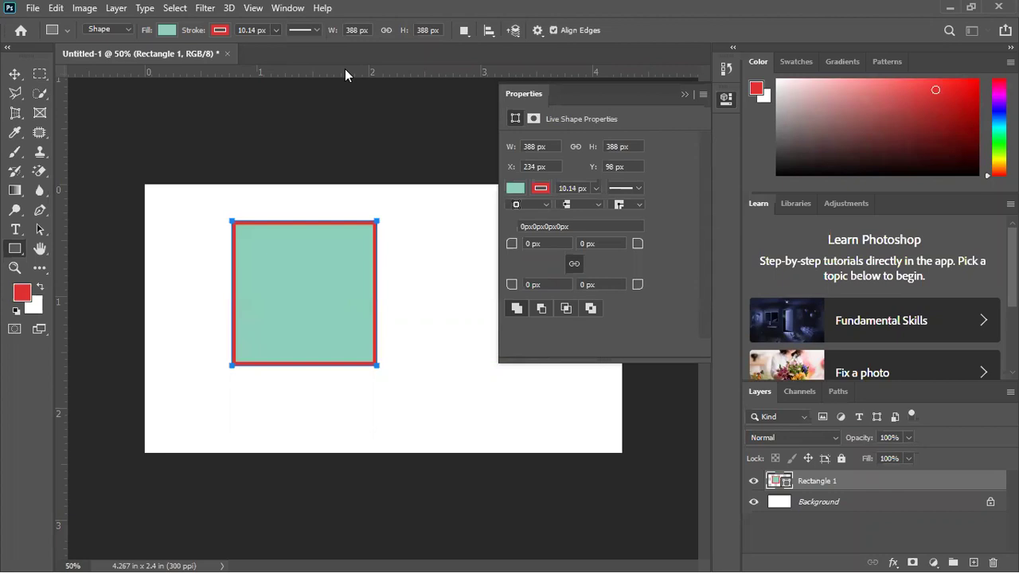
{"action": "left_click", "coordinate": [220, 30]}
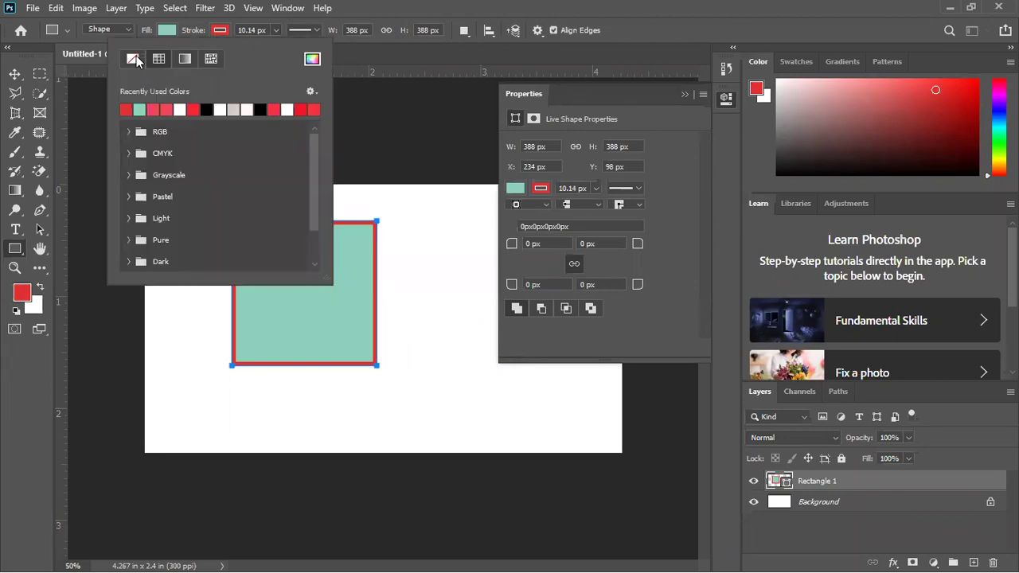
{"action": "left_click", "coordinate": [134, 62]}
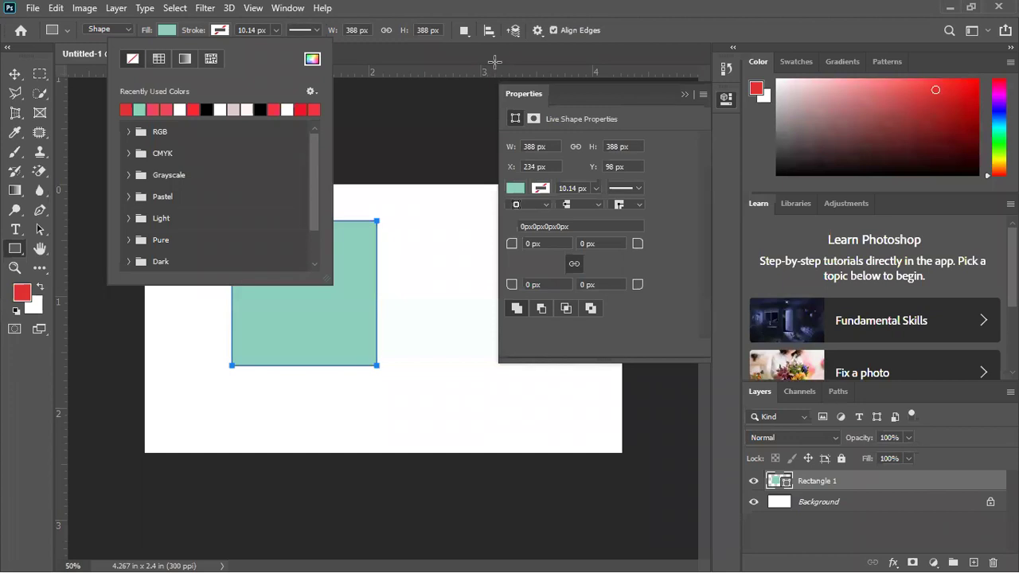
- Deselect and reselect the square with the Move Tool, comparing its options with those of the Rectangle Tool
{"action": "left_click", "coordinate": [14, 73]}
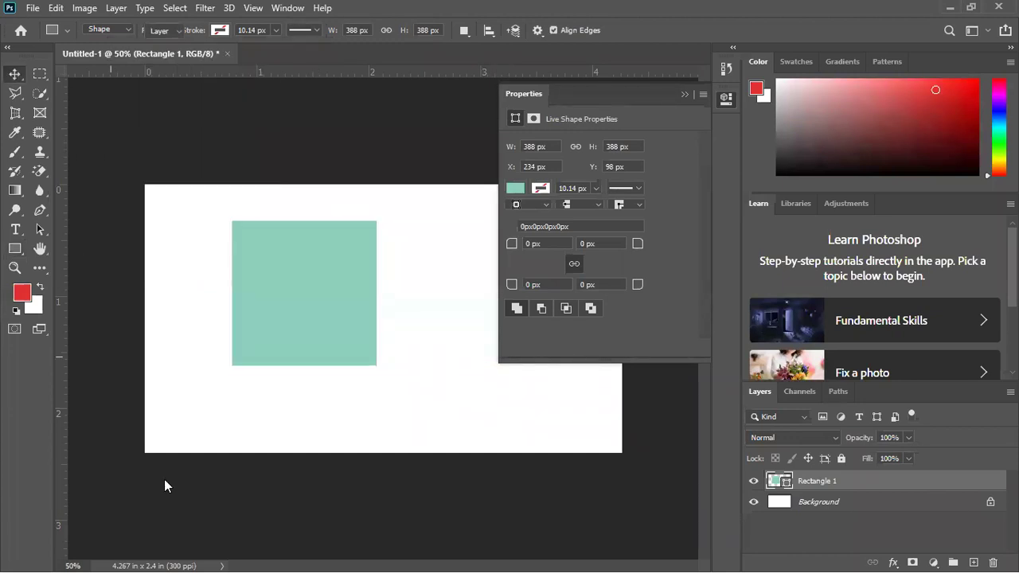
{"action": "left_click", "coordinate": [118, 368]}
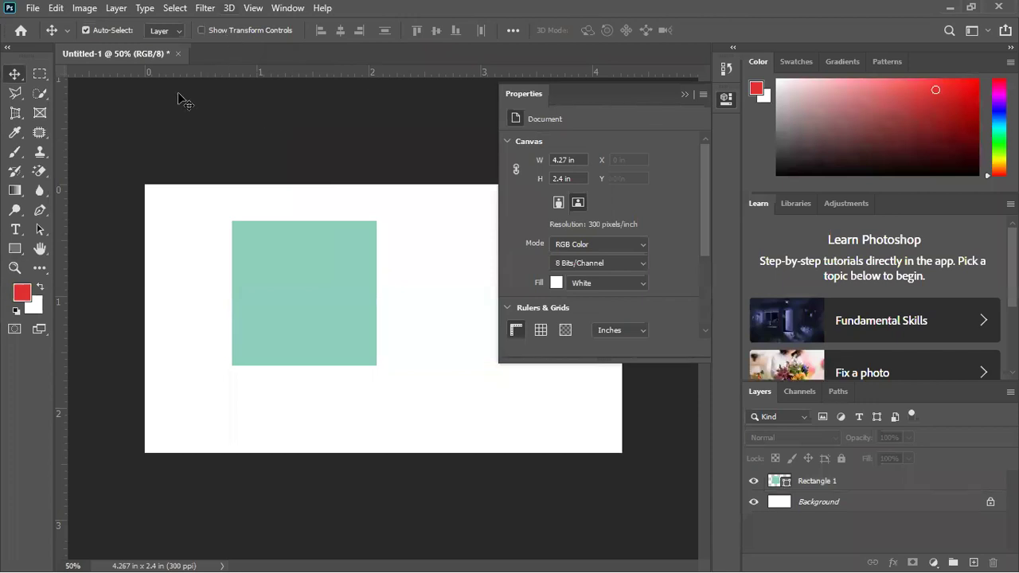
{"action": "left_click", "coordinate": [271, 272]}
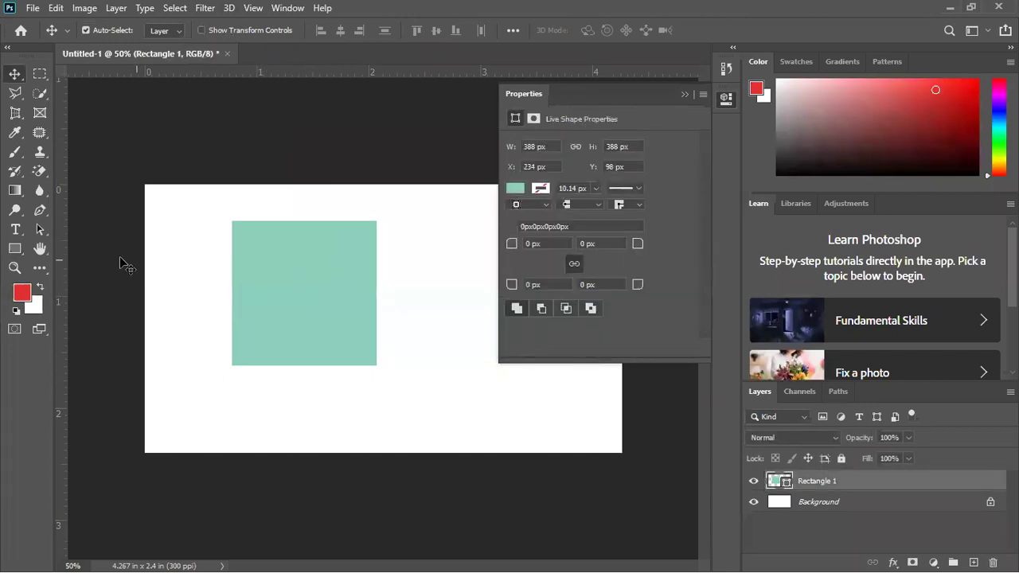
{"action": "left_click", "coordinate": [16, 249]}
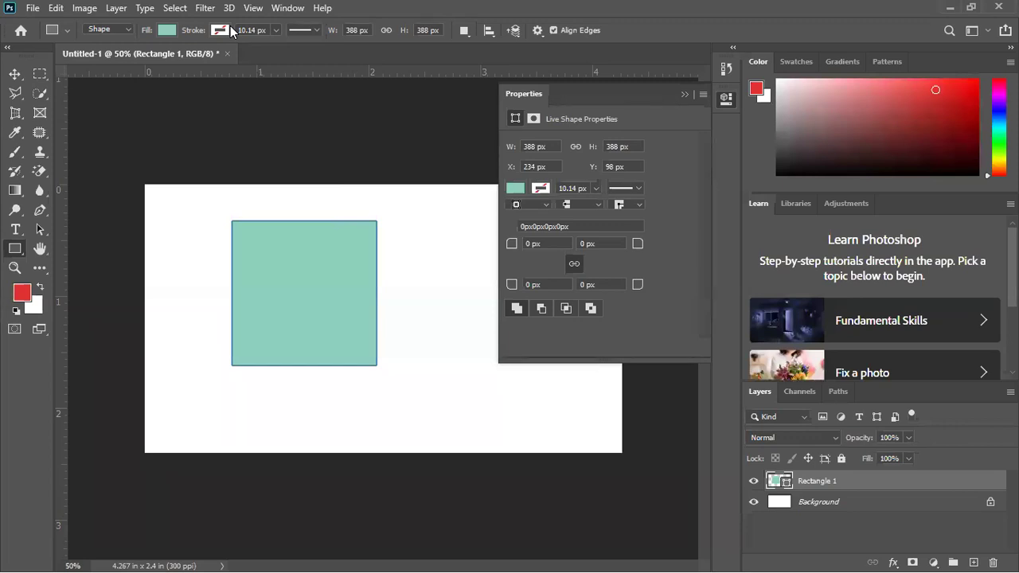
{"action": "left_click", "coordinate": [14, 72]}
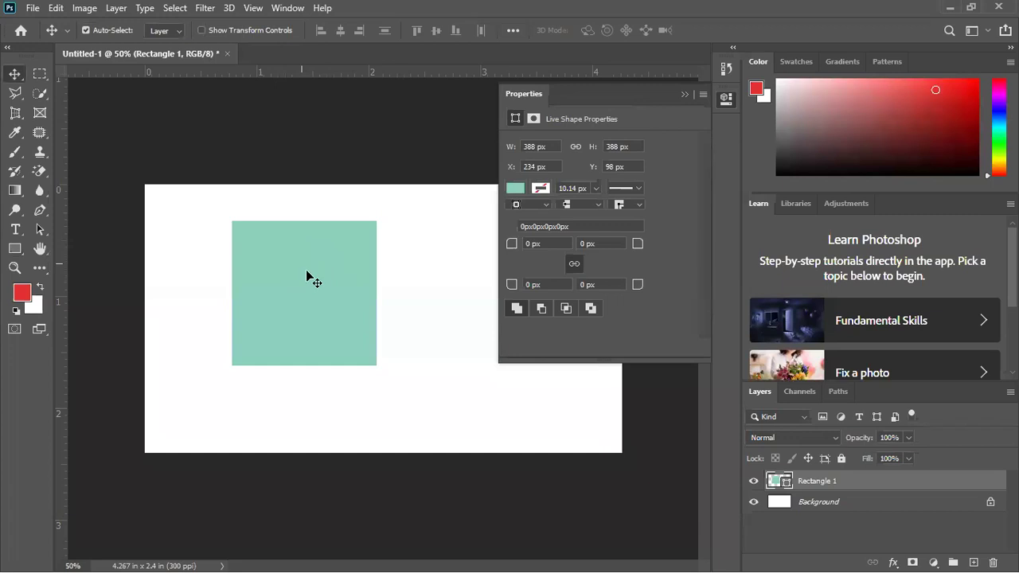
- Try a black stroke on the square and change its stroke color to white
{"action": "left_click", "coordinate": [20, 248]}
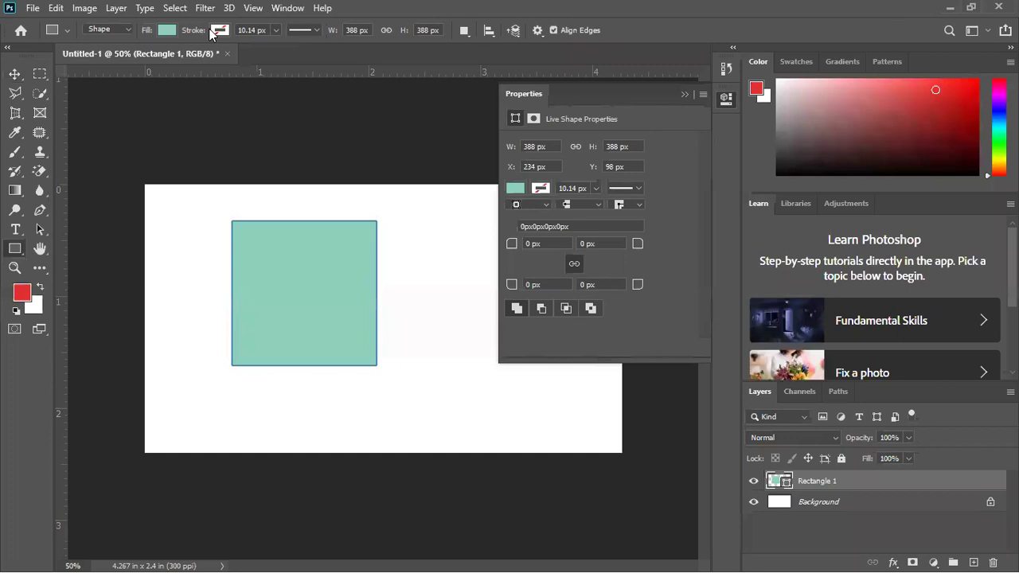
{"action": "left_click", "coordinate": [218, 30]}
{"action": "left_click", "coordinate": [261, 110]}
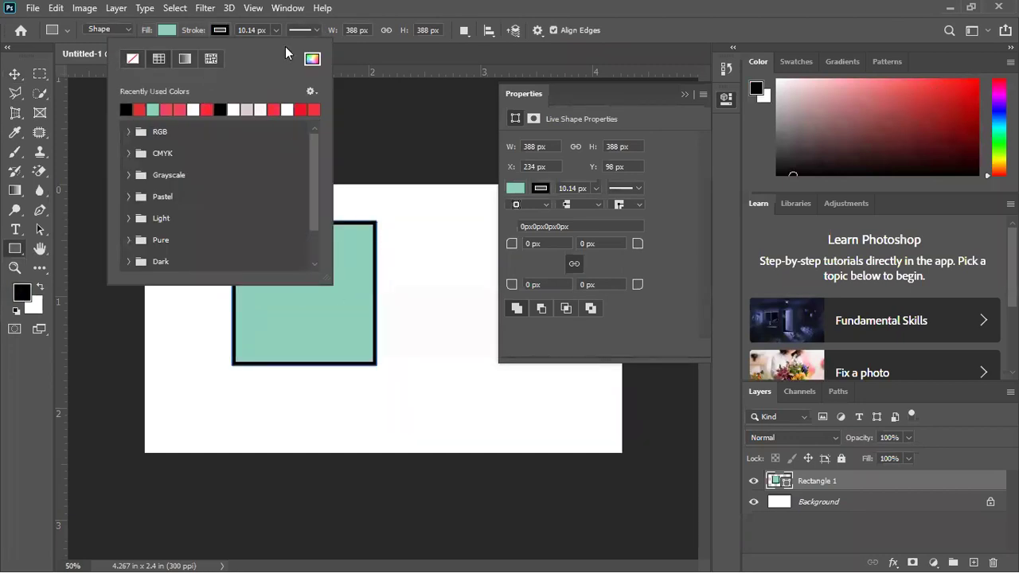
{"action": "left_click", "coordinate": [237, 107]}
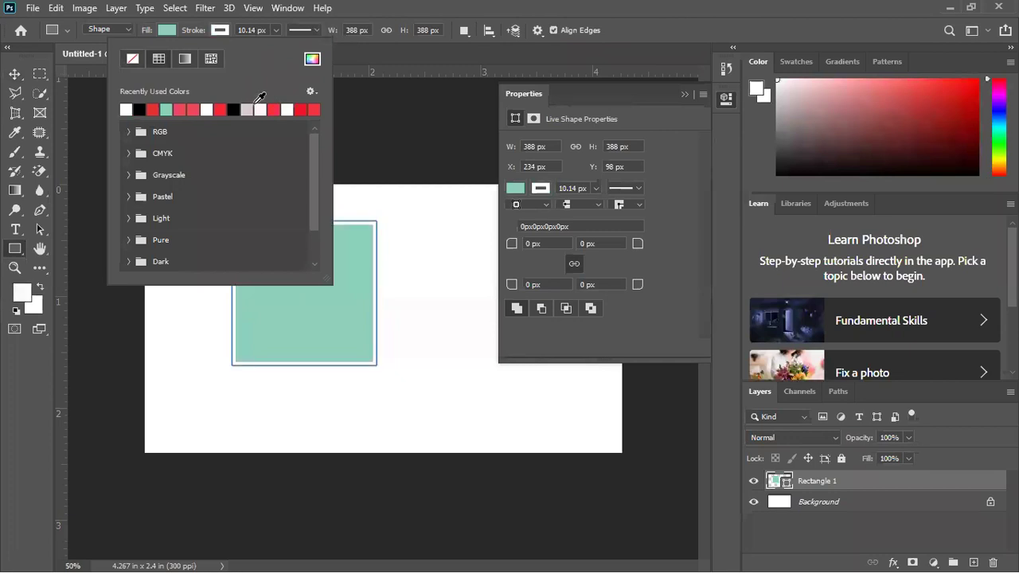
{"action": "left_click", "coordinate": [396, 51]}
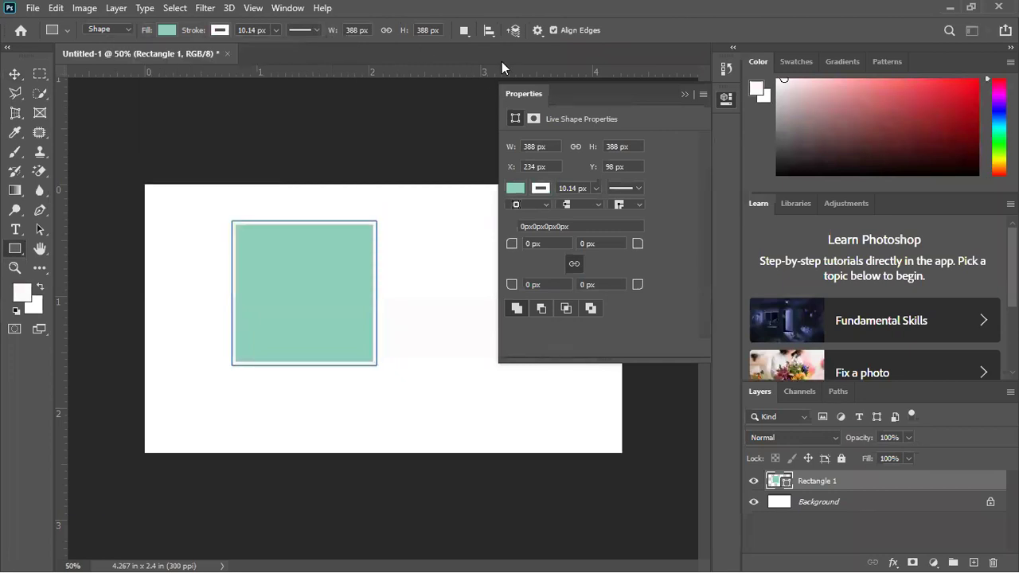
- Change the square layer's fill to the brighter green 4be9bb in the Color Picker
{"action": "double_click", "coordinate": [774, 482]}
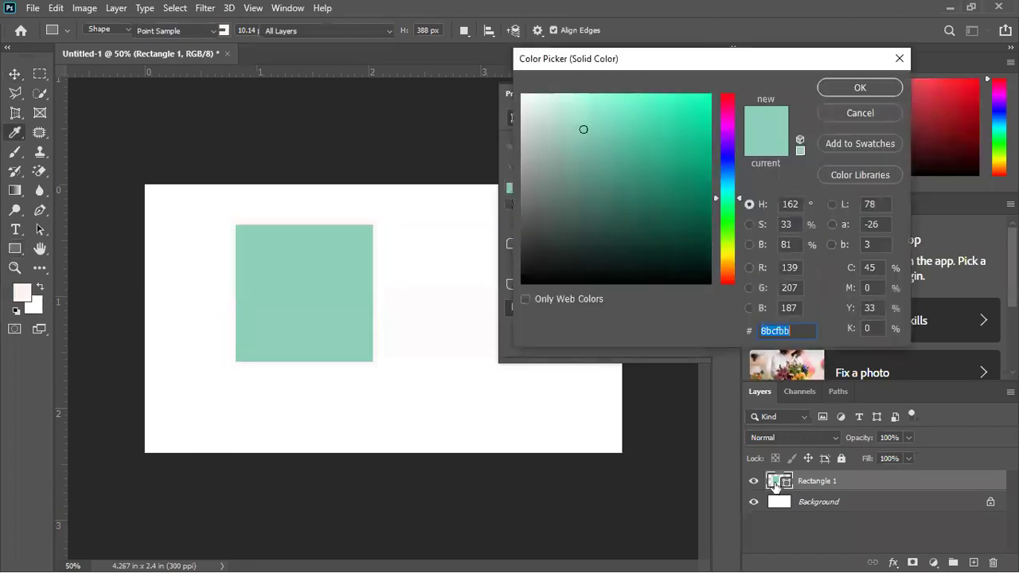
{"action": "left_click_drag", "start_coordinate": [655, 63], "coordinate": [604, 80]}
{"action": "left_click", "coordinate": [584, 159]}
{"action": "left_click", "coordinate": [586, 231]}
{"action": "left_click", "coordinate": [609, 132]}
{"action": "left_click", "coordinate": [640, 165]}
{"action": "left_click", "coordinate": [658, 221]}
{"action": "left_click_drag", "start_coordinate": [602, 155], "coordinate": [685, 129]}
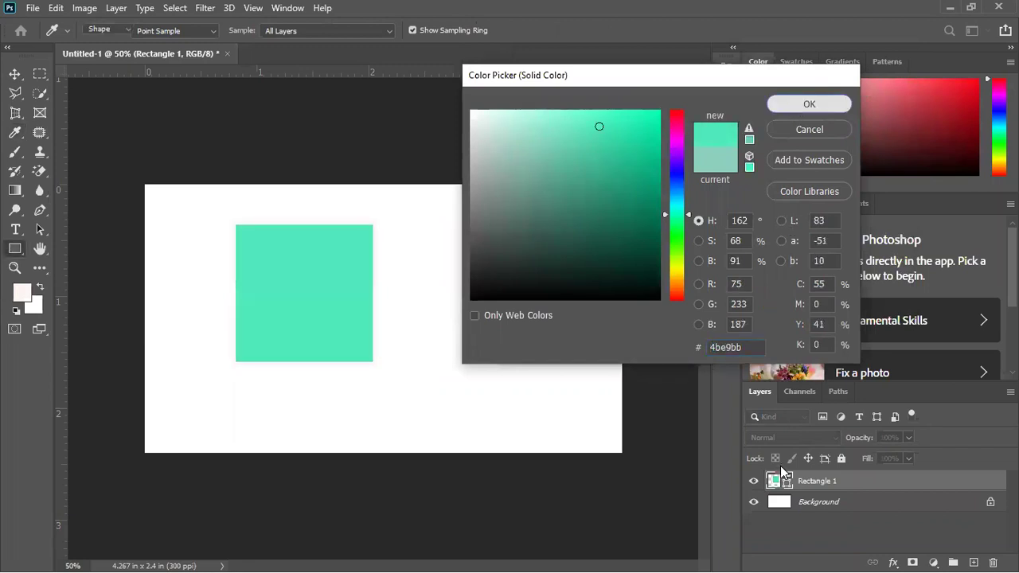
{"action": "left_click", "coordinate": [793, 107]}
- Try other fill colors for the square, including dark greens, in the Color Picker and discard the change
{"action": "double_click", "coordinate": [777, 483]}
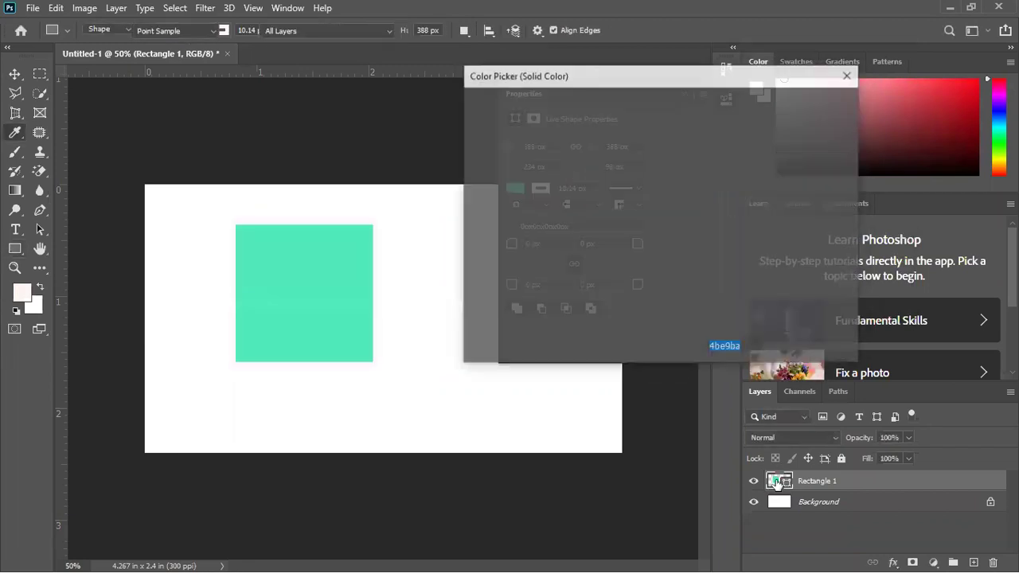
{"action": "left_click", "coordinate": [616, 219]}
{"action": "left_click", "coordinate": [677, 223]}
{"action": "left_click", "coordinate": [657, 155]}
{"action": "left_click", "coordinate": [615, 183]}
{"action": "left_click", "coordinate": [592, 233]}
{"action": "left_click", "coordinate": [550, 252]}
{"action": "left_click", "coordinate": [547, 173]}
{"action": "left_click", "coordinate": [587, 239]}
{"action": "left_click", "coordinate": [602, 190]}
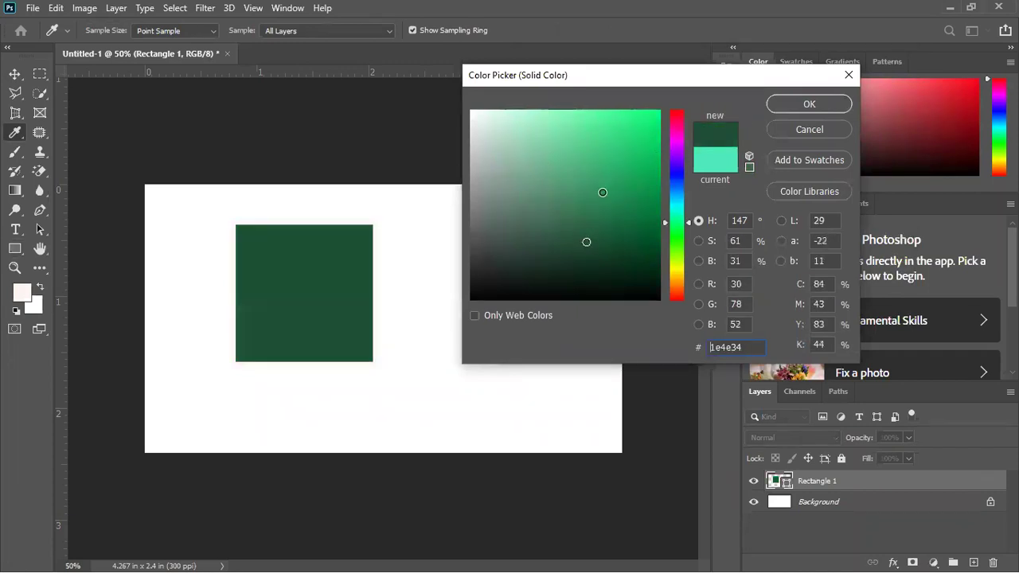
{"action": "left_click", "coordinate": [599, 214]}
{"action": "left_click", "coordinate": [599, 187]}
{"action": "left_click", "coordinate": [602, 201]}
{"action": "left_click", "coordinate": [602, 207]}
{"action": "left_click", "coordinate": [602, 188]}
{"action": "left_click", "coordinate": [809, 129]}
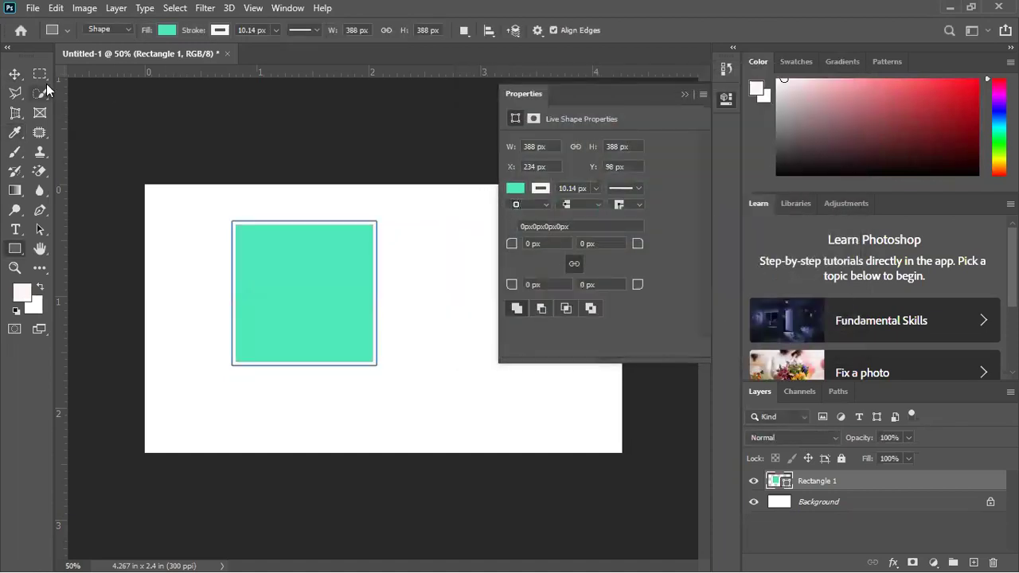
- Delete the green square from the canvas
{"action": "left_click", "coordinate": [15, 74]}
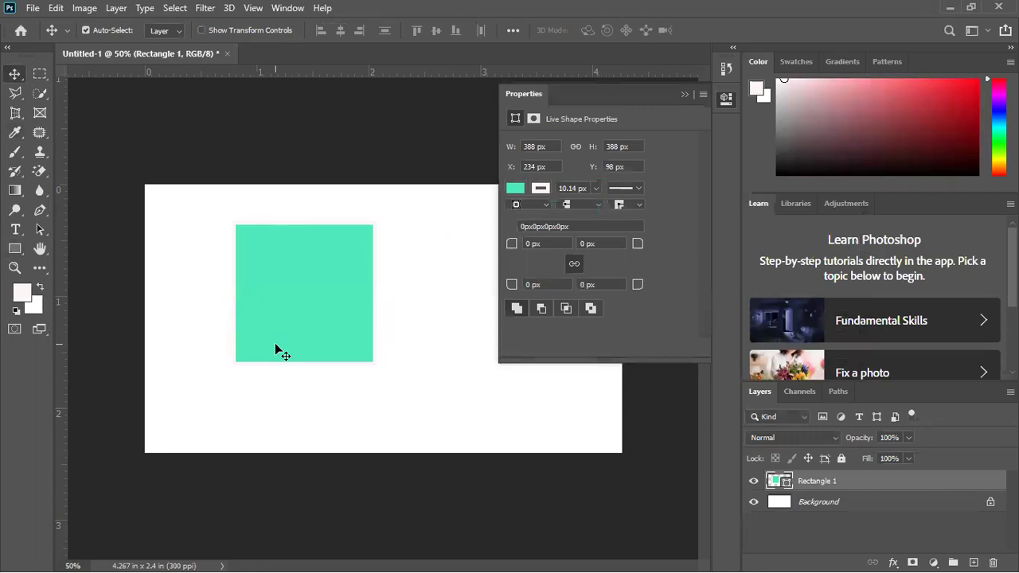
{"action": "key", "text": "Delete"}
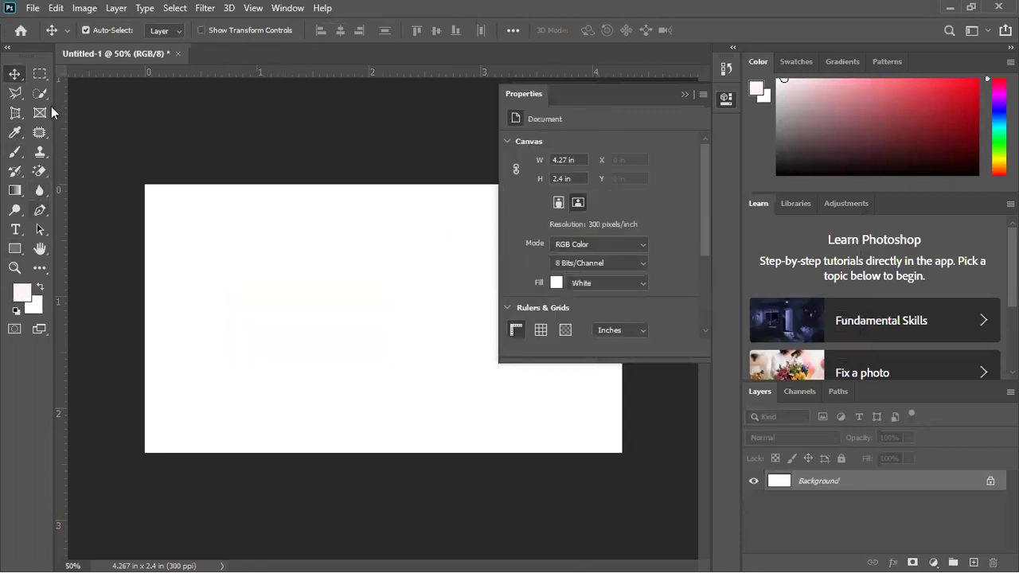
- Look through the marquee and shape tool groups and the Custom Shape Tool's preset shape folders, ending on the Move Tool
{"action": "left_click", "coordinate": [40, 73]}
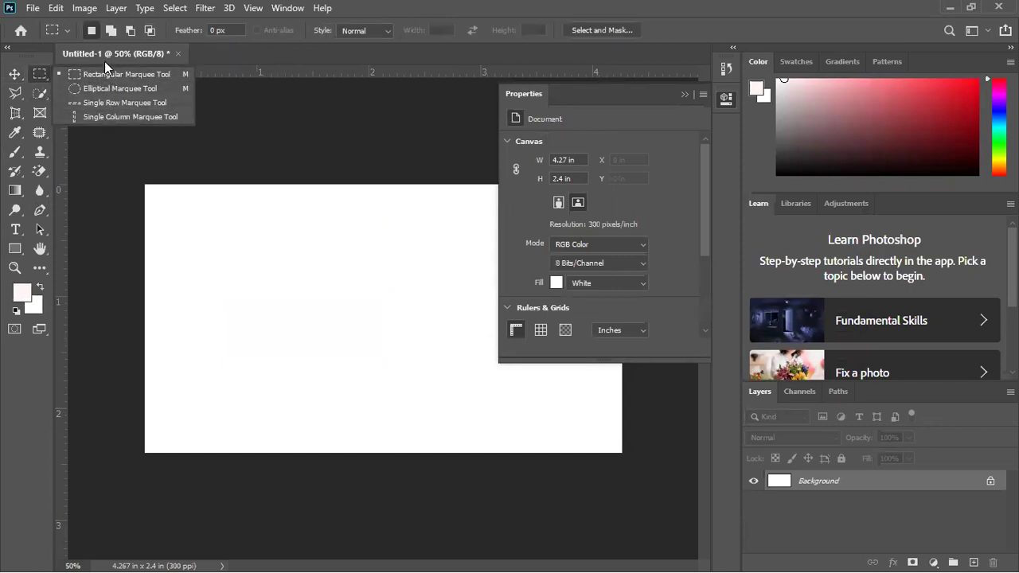
{"action": "left_click", "coordinate": [14, 249]}
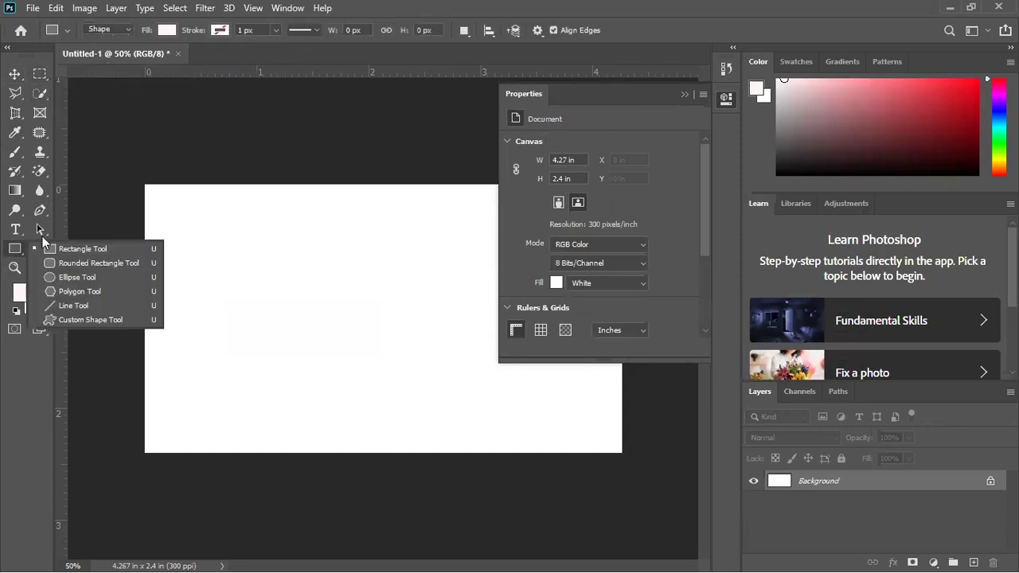
{"action": "left_click", "coordinate": [90, 319]}
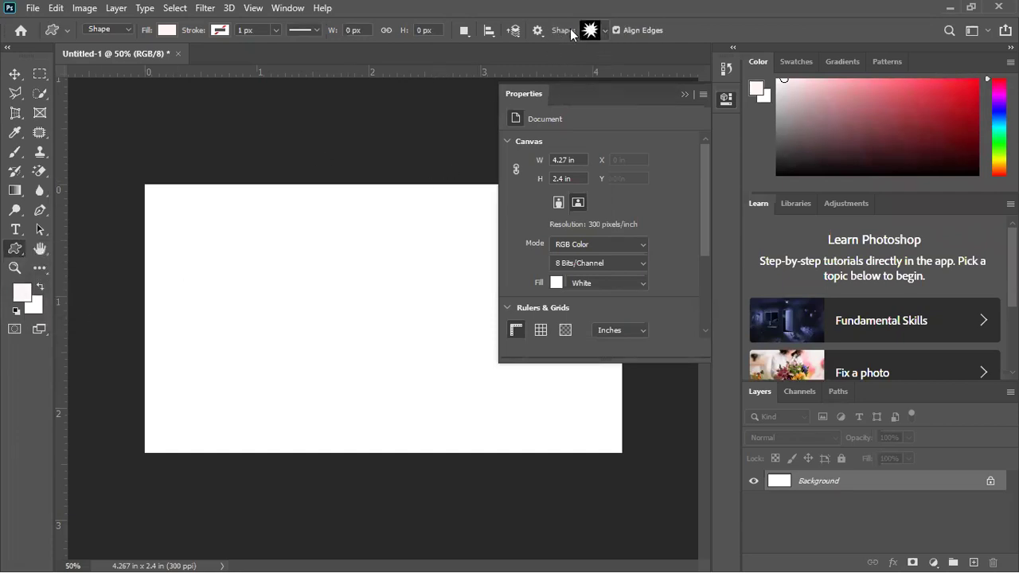
{"action": "left_click", "coordinate": [605, 31]}
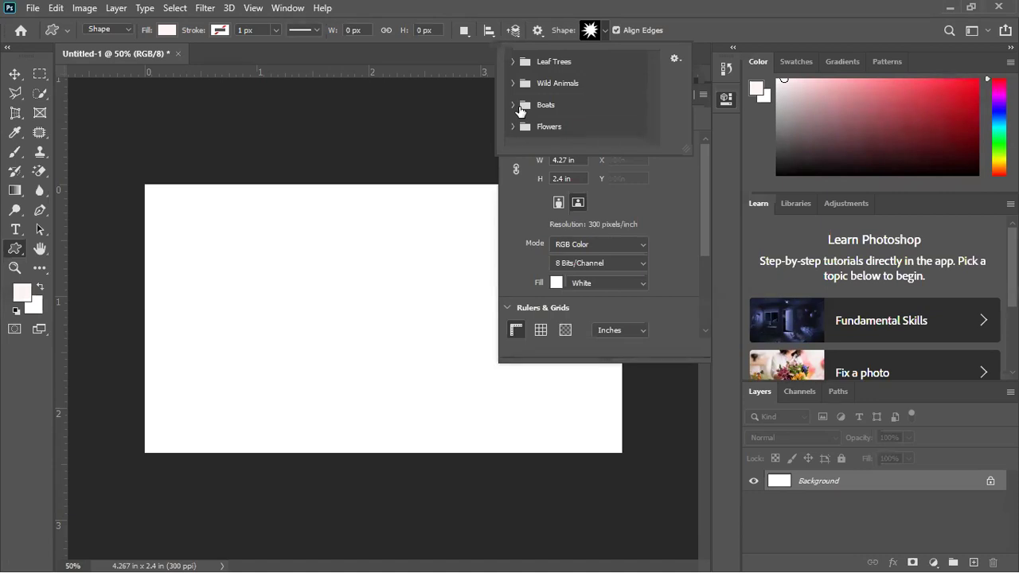
{"action": "left_click", "coordinate": [619, 199]}
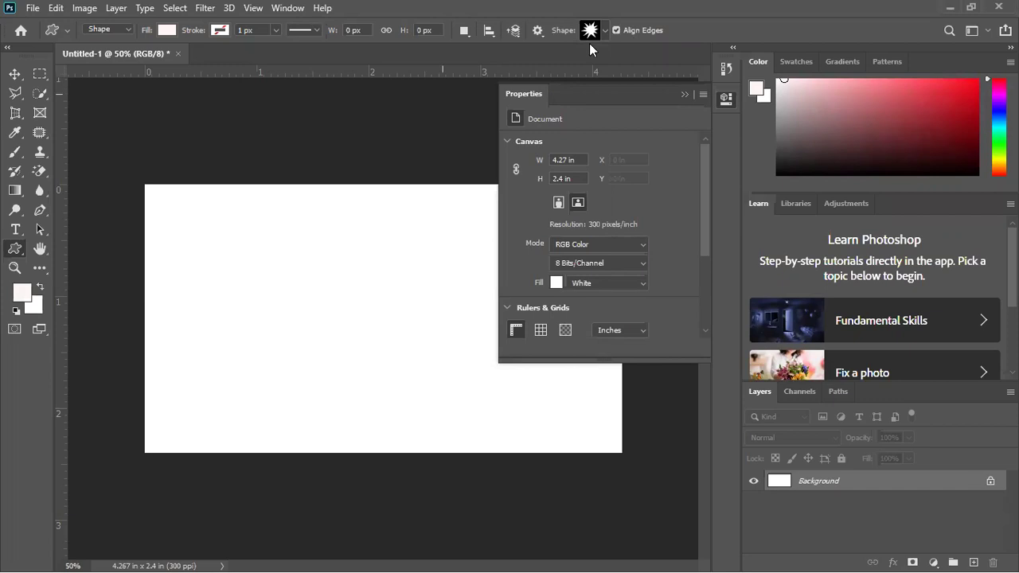
{"action": "key", "text": "v"}
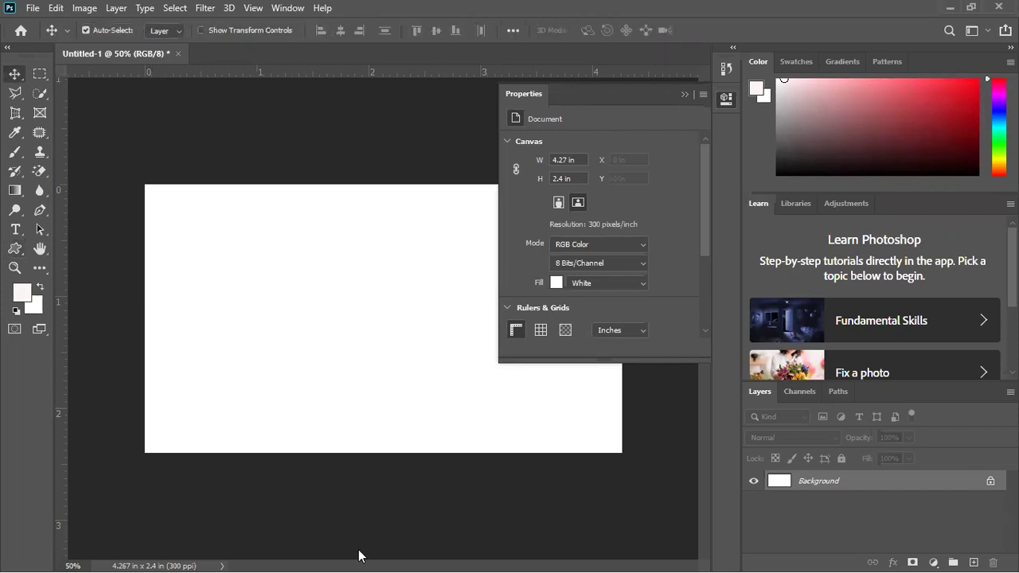
- Draw an ostrich about 562 × 438 px on the canvas with the Custom Shape Tool's Wild Animals preset
{"action": "left_click", "coordinate": [686, 95]}
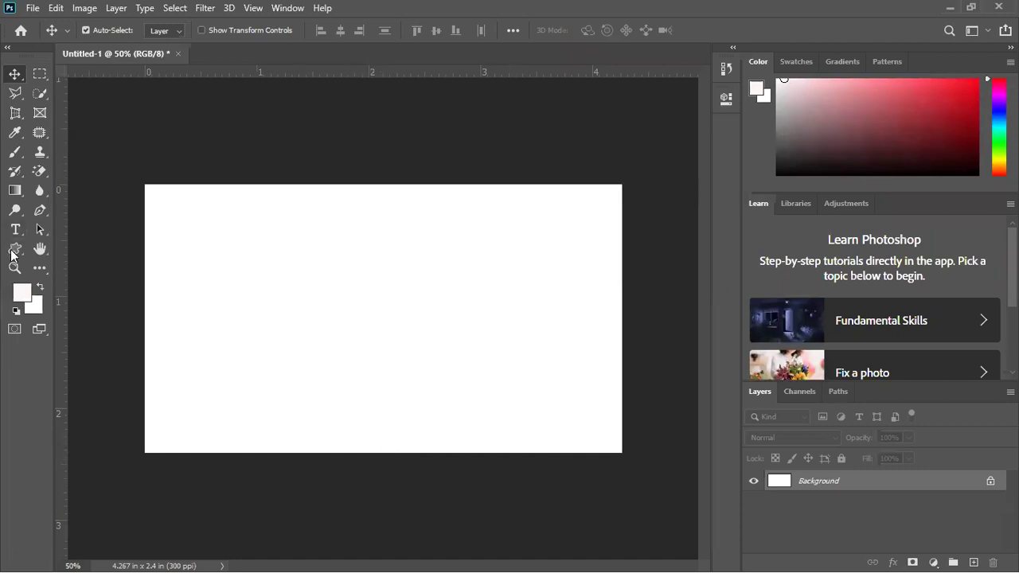
{"action": "left_click_drag", "start_coordinate": [12, 254], "coordinate": [101, 318]}
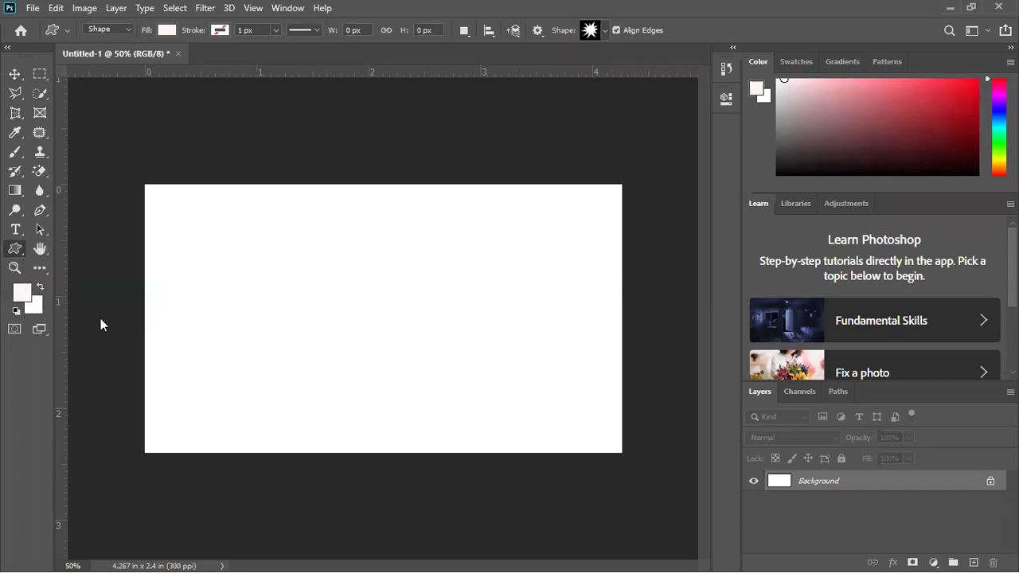
{"action": "left_click", "coordinate": [594, 32]}
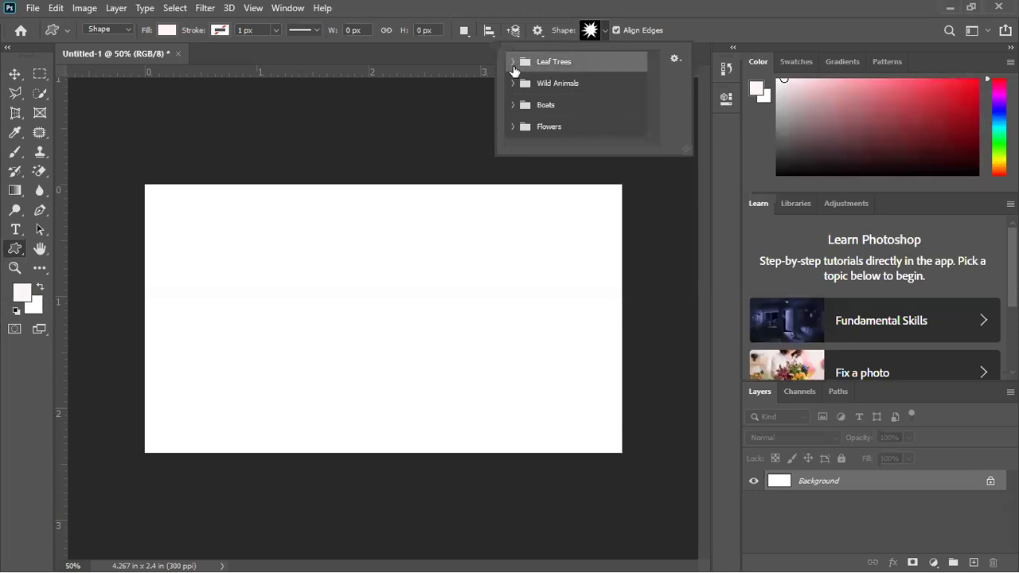
{"action": "left_click", "coordinate": [513, 84]}
{"action": "scroll", "coordinate": [603, 110], "scroll_direction": "down", "scroll_amount": 3}
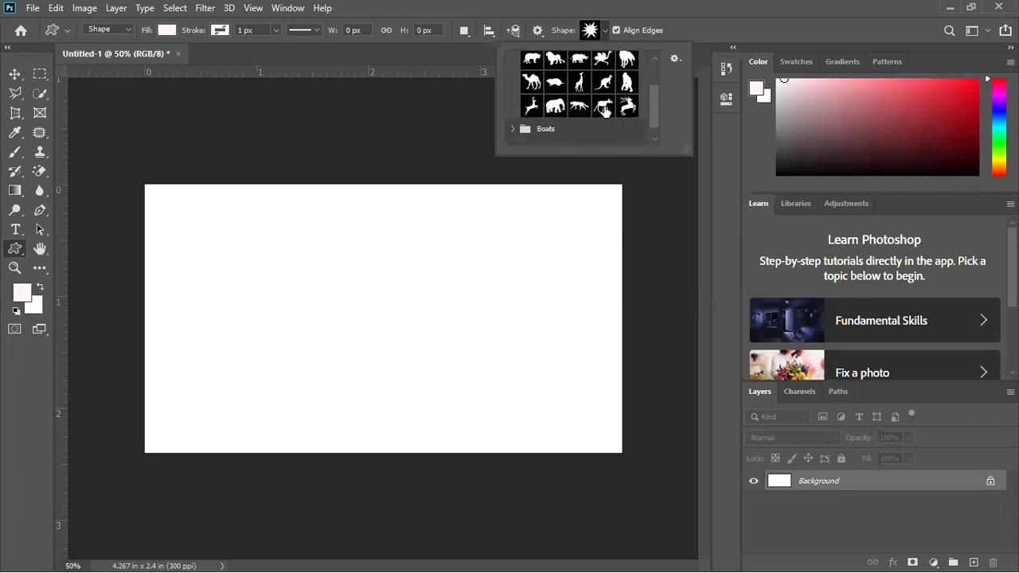
{"action": "scroll", "coordinate": [604, 110], "scroll_direction": "up", "scroll_amount": 1}
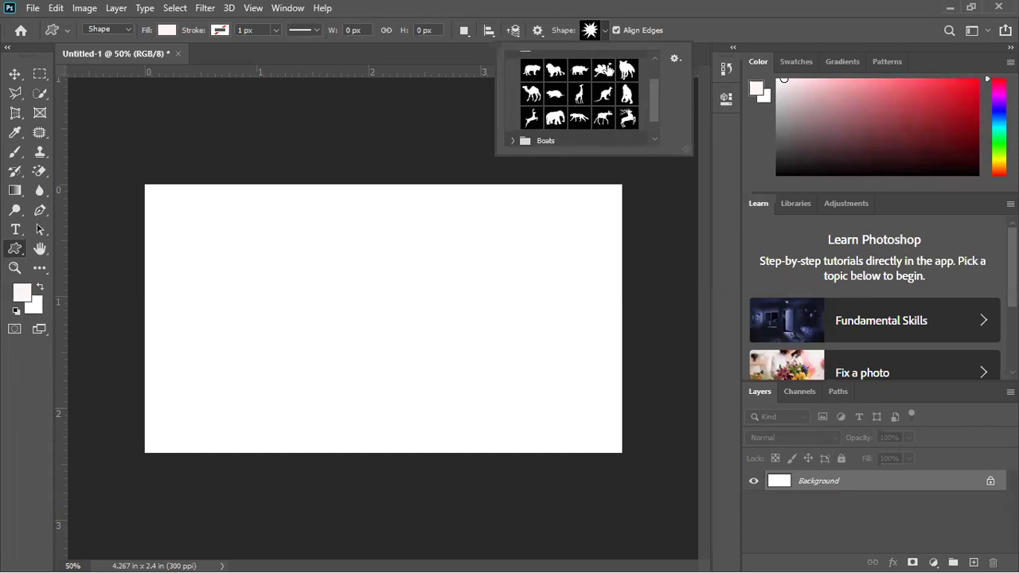
{"action": "left_click", "coordinate": [602, 70]}
{"action": "left_click_drag", "start_coordinate": [225, 233], "coordinate": [433, 396]}
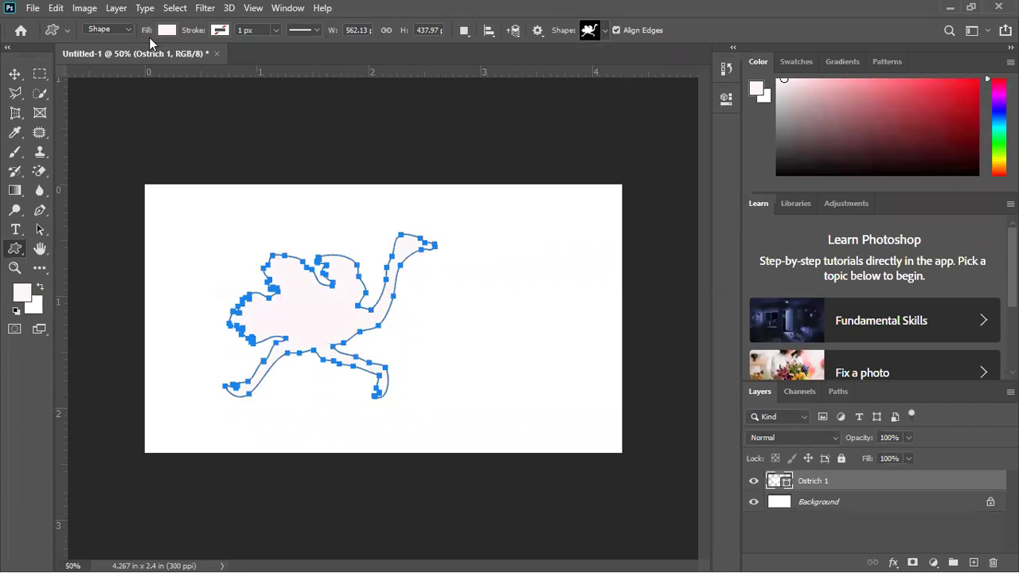
- Try white and black fills on the ostrich, then fill it with the light pinkish-gray recent color and check it unselected
{"action": "left_click", "coordinate": [162, 32]}
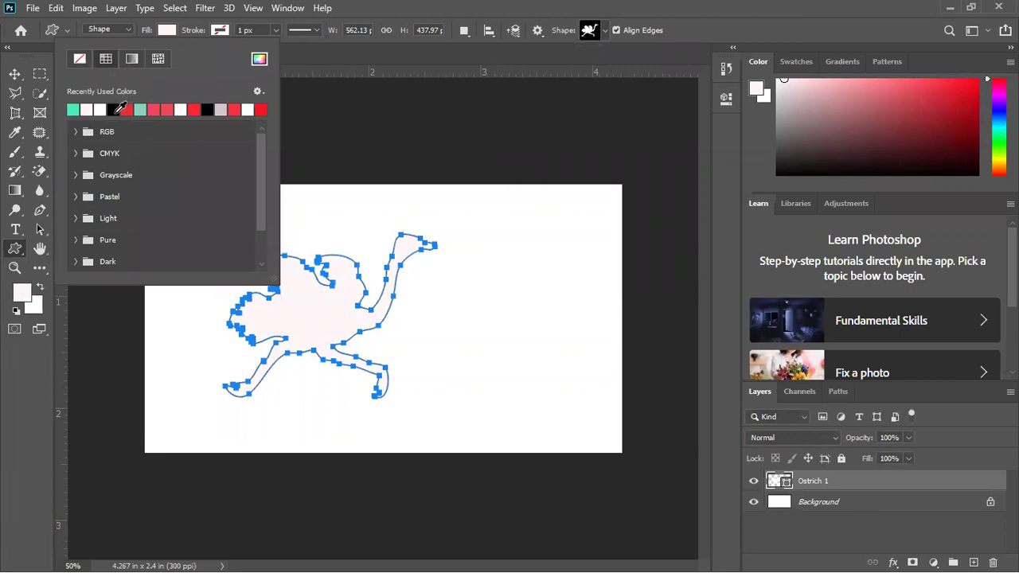
{"action": "left_click", "coordinate": [99, 108]}
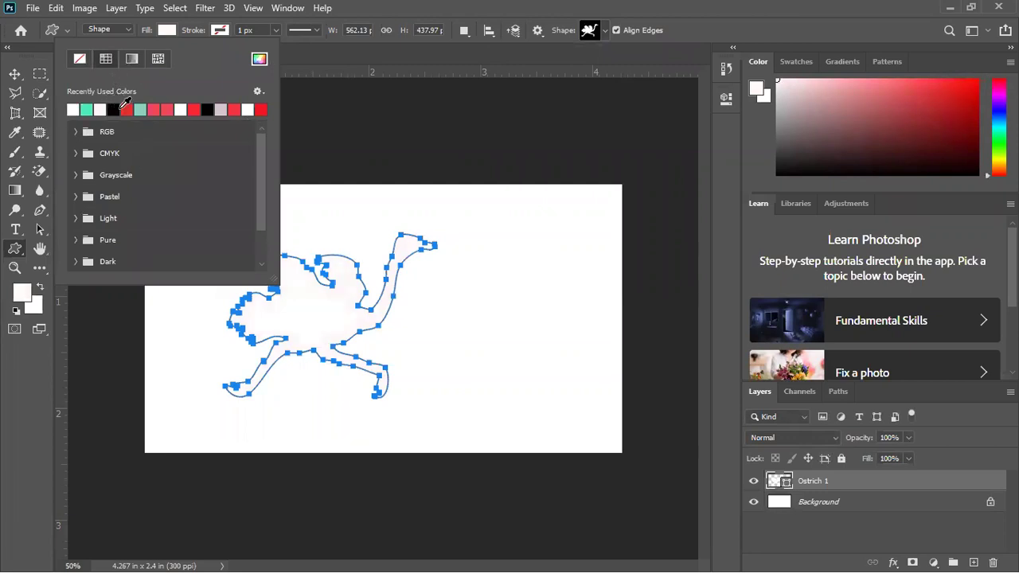
{"action": "left_click", "coordinate": [114, 108]}
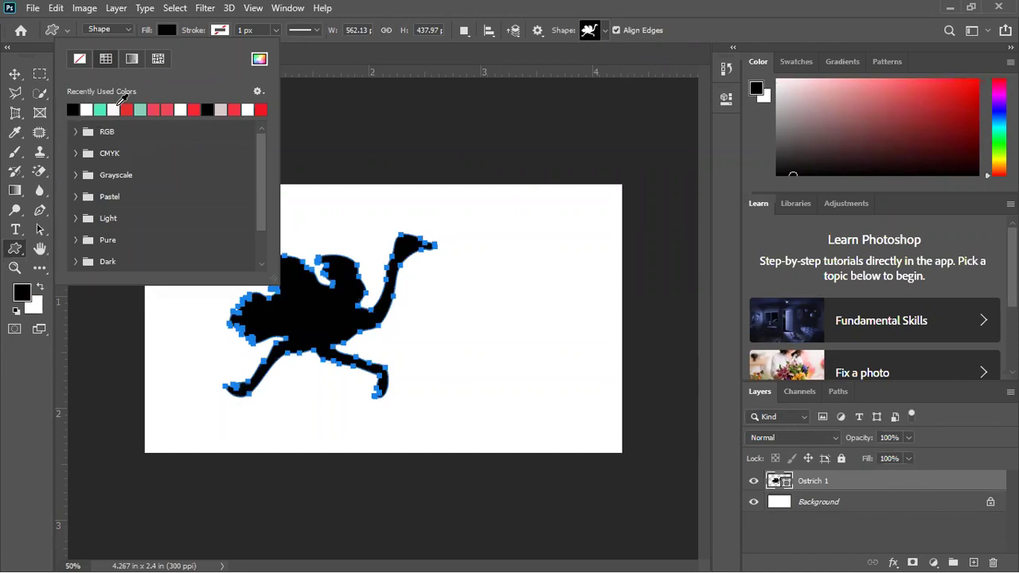
{"action": "left_click", "coordinate": [221, 106]}
{"action": "key", "text": "Return"}
{"action": "left_click", "coordinate": [11, 74]}
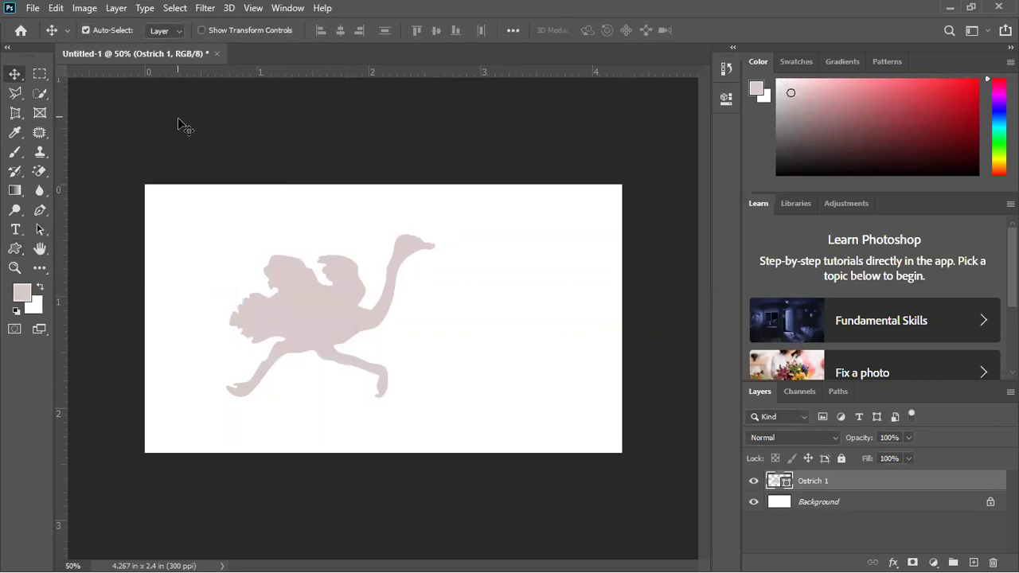
{"action": "left_click", "coordinate": [599, 141]}
{"action": "left_click", "coordinate": [324, 325]}
- Remove the ostrich's fill and give it a 1 px stroke in the recently used green
{"action": "left_click", "coordinate": [16, 249]}
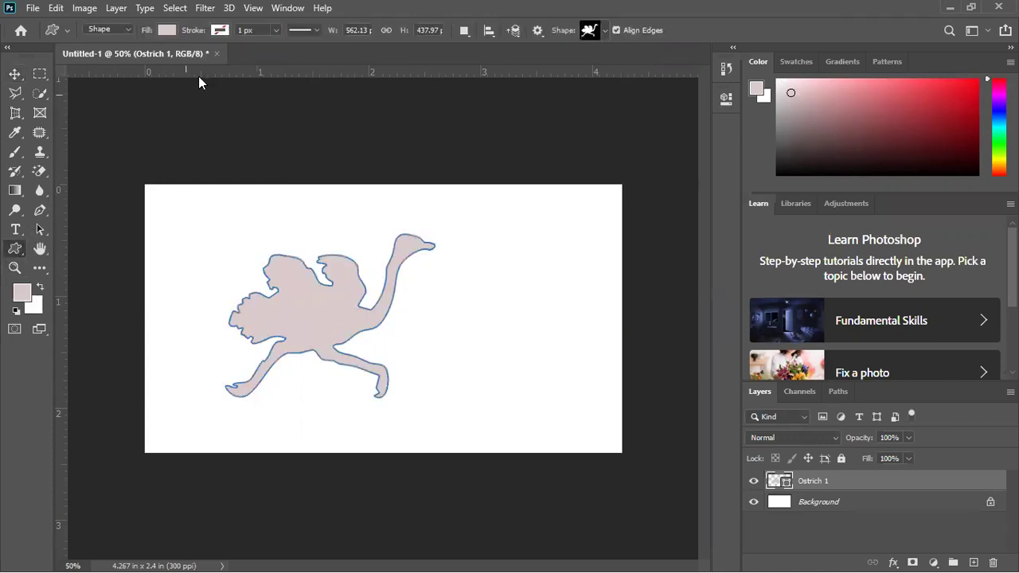
{"action": "left_click", "coordinate": [165, 31]}
{"action": "left_click", "coordinate": [78, 60]}
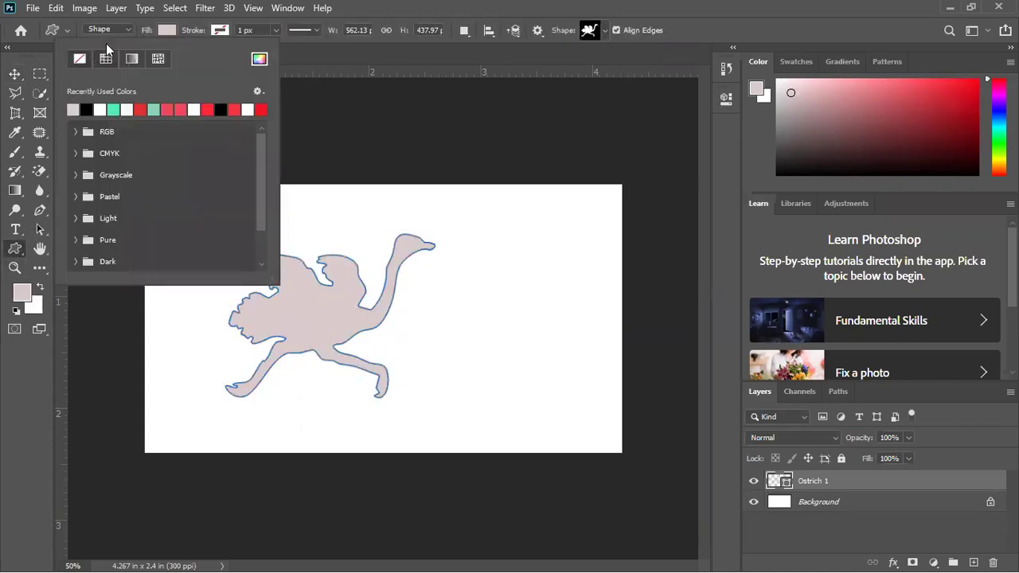
{"action": "left_click", "coordinate": [220, 31]}
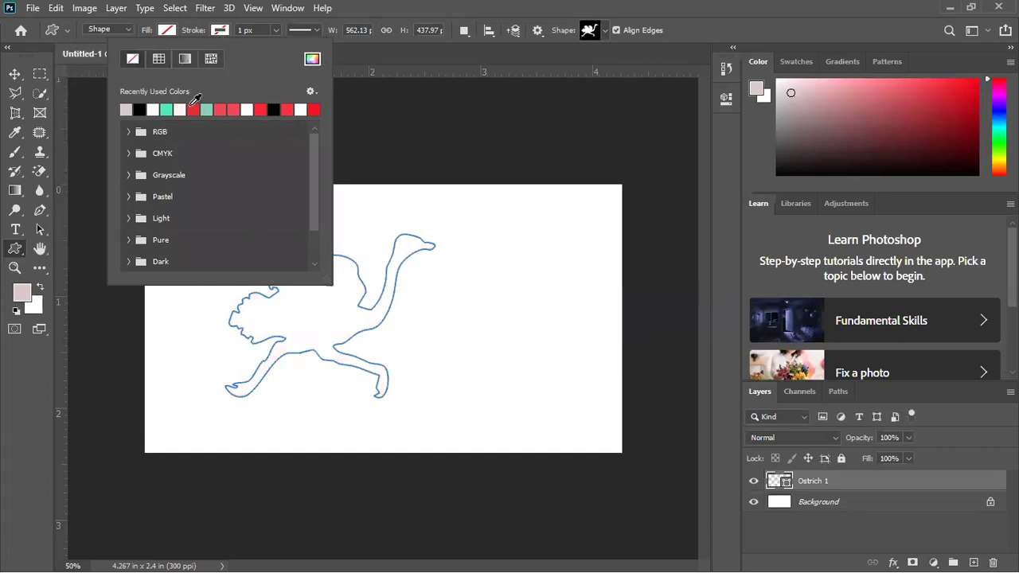
{"action": "left_click", "coordinate": [166, 108]}
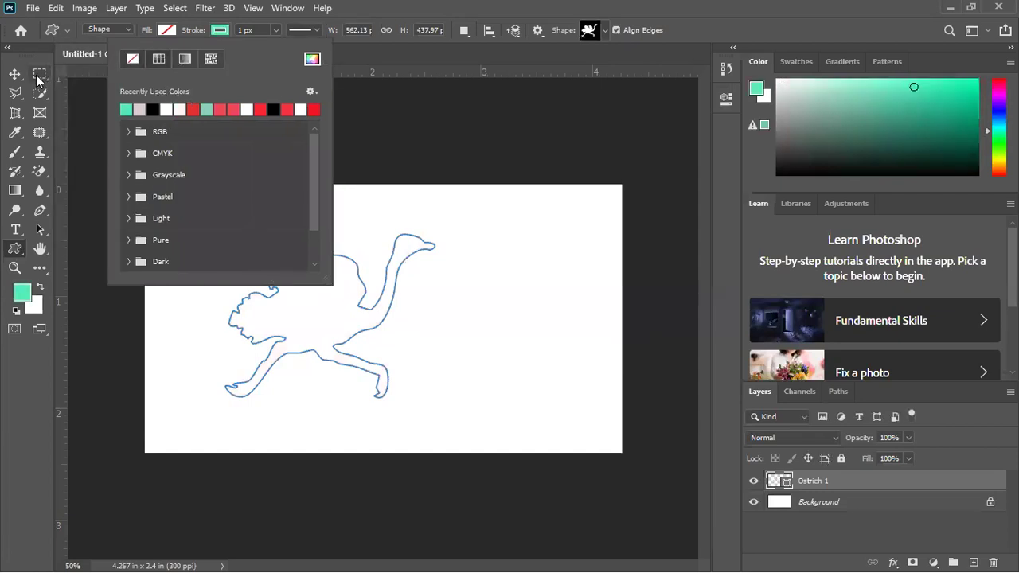
{"action": "left_click", "coordinate": [15, 74]}
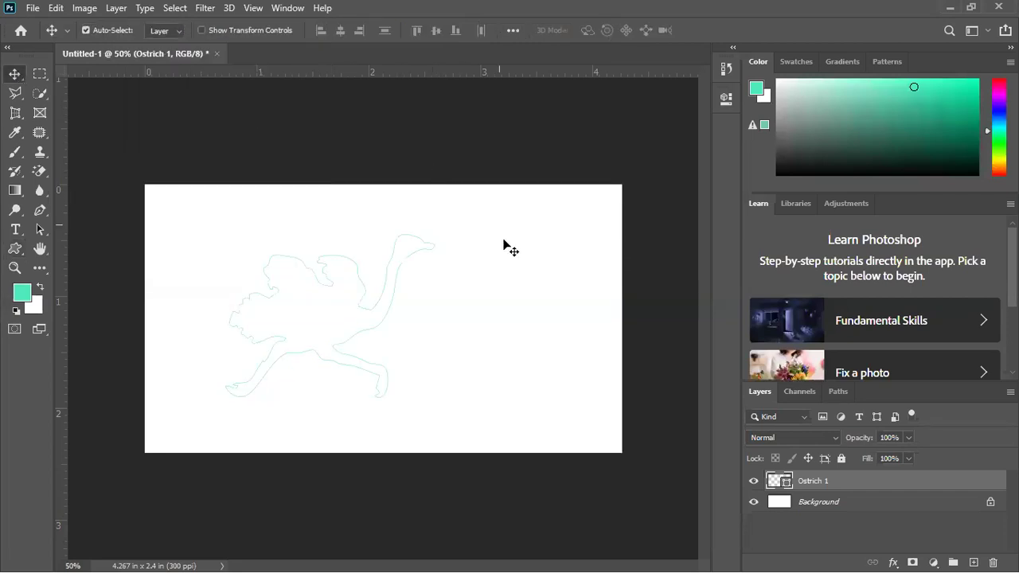
- Select the ostrich by its outline, move it about 0.7 in to the right on the canvas, and delete it
{"action": "left_click", "coordinate": [307, 388]}
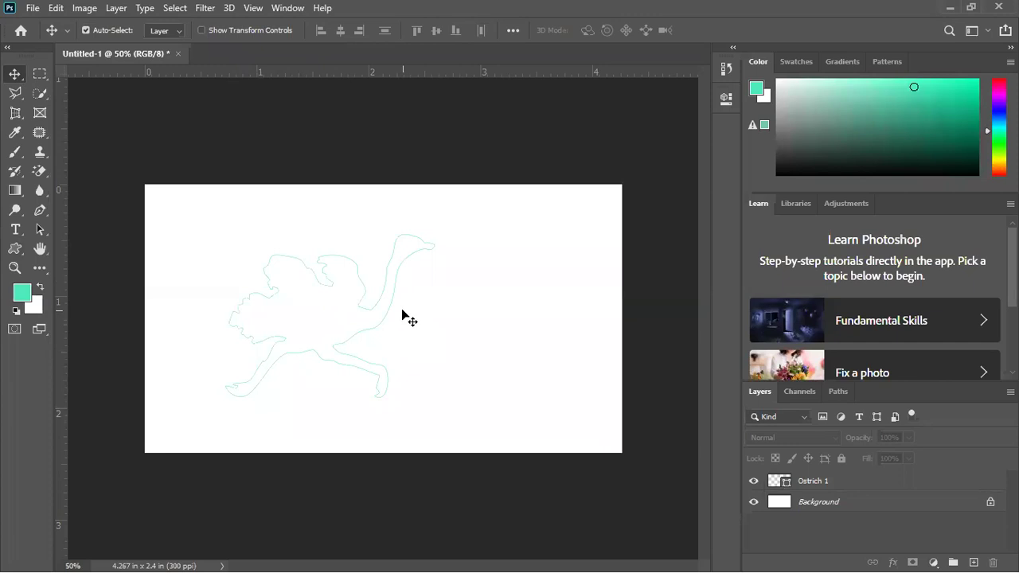
{"action": "left_click", "coordinate": [401, 234]}
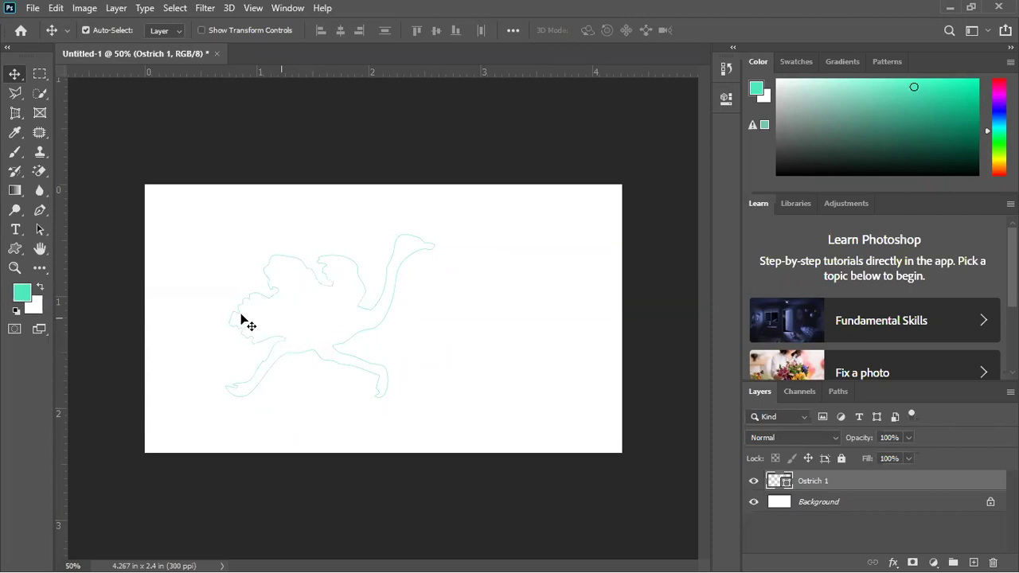
{"action": "left_click_drag", "start_coordinate": [211, 259], "coordinate": [448, 374]}
{"action": "left_click", "coordinate": [389, 386]}
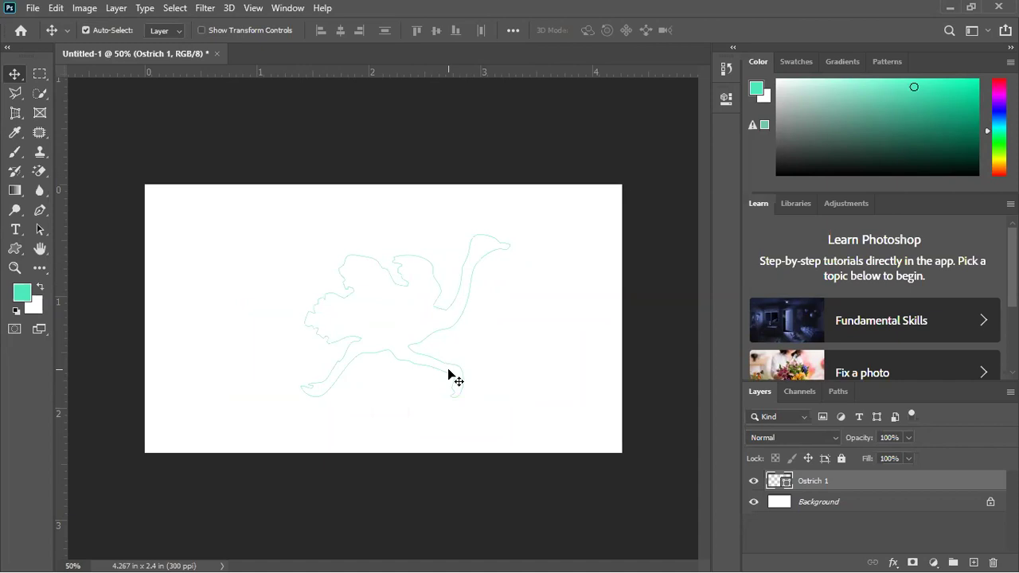
{"action": "key", "text": "Delete"}
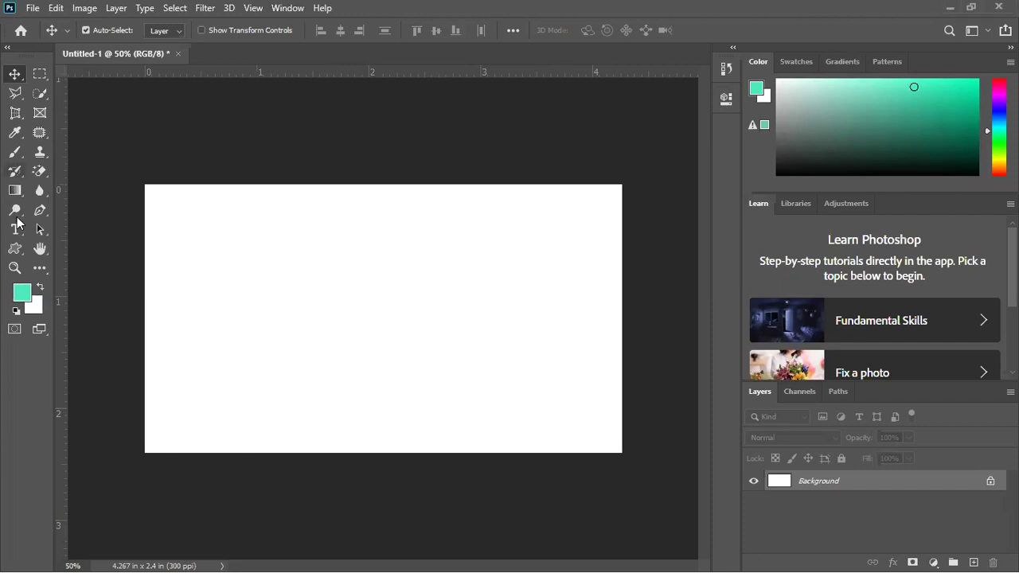
- Look through the Custom Shape Tool's Wild Animals presets and the shape picker's display, restore and import options
{"action": "left_click", "coordinate": [18, 253]}
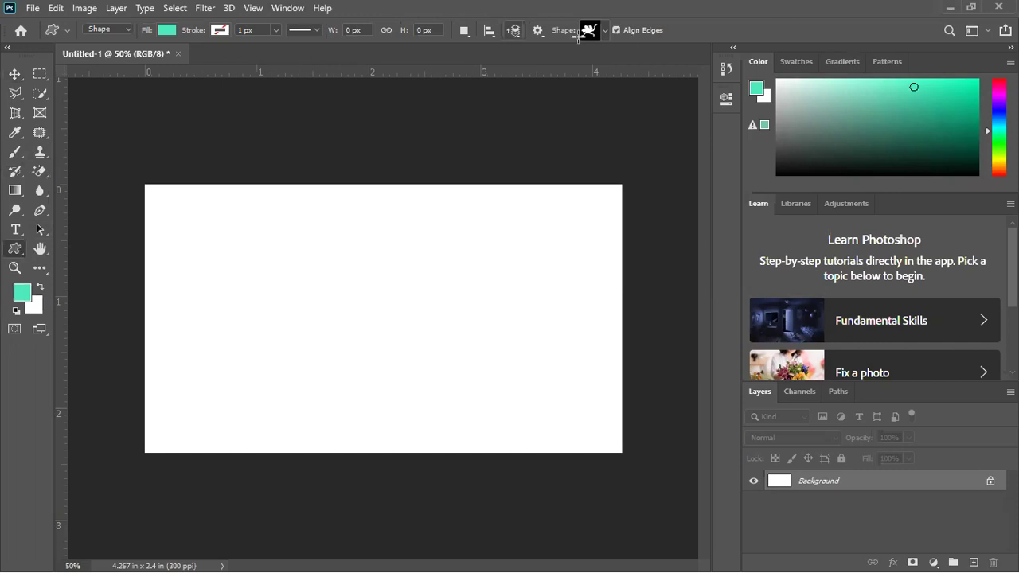
{"action": "left_click", "coordinate": [604, 30]}
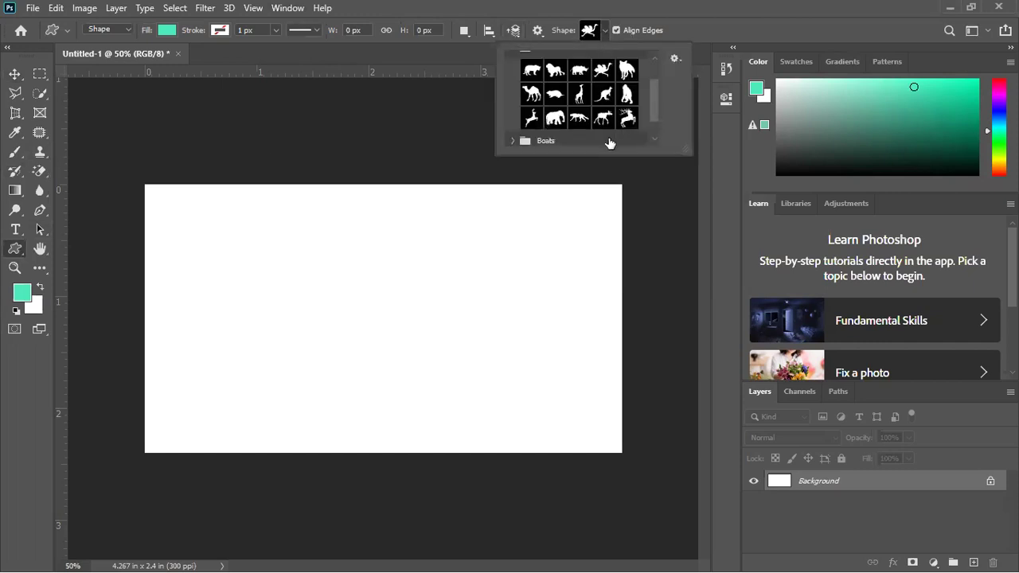
{"action": "scroll", "coordinate": [612, 116], "scroll_direction": "down", "scroll_amount": 1}
{"action": "scroll", "coordinate": [618, 117], "scroll_direction": "up", "scroll_amount": 2}
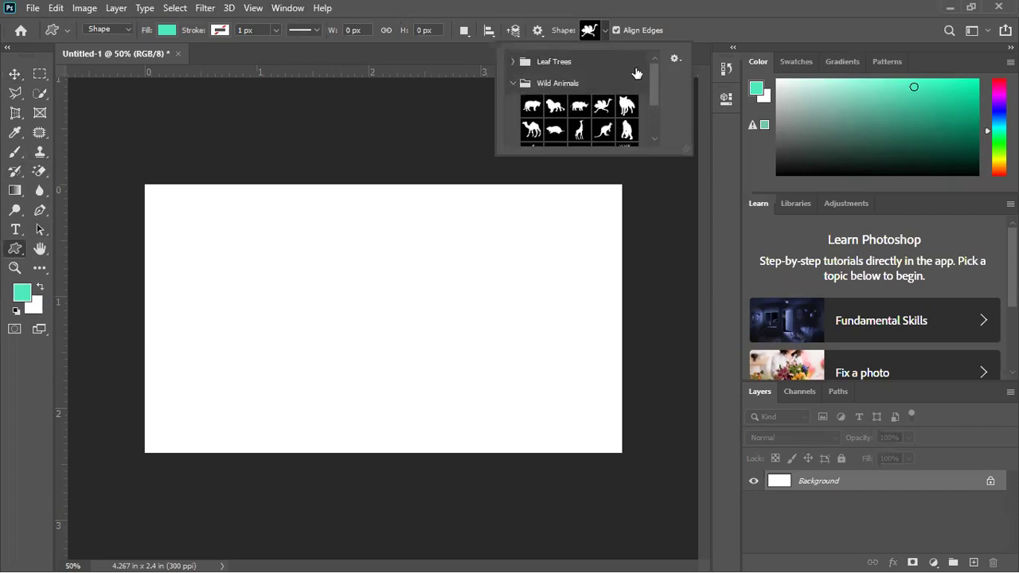
{"action": "left_click", "coordinate": [675, 59]}
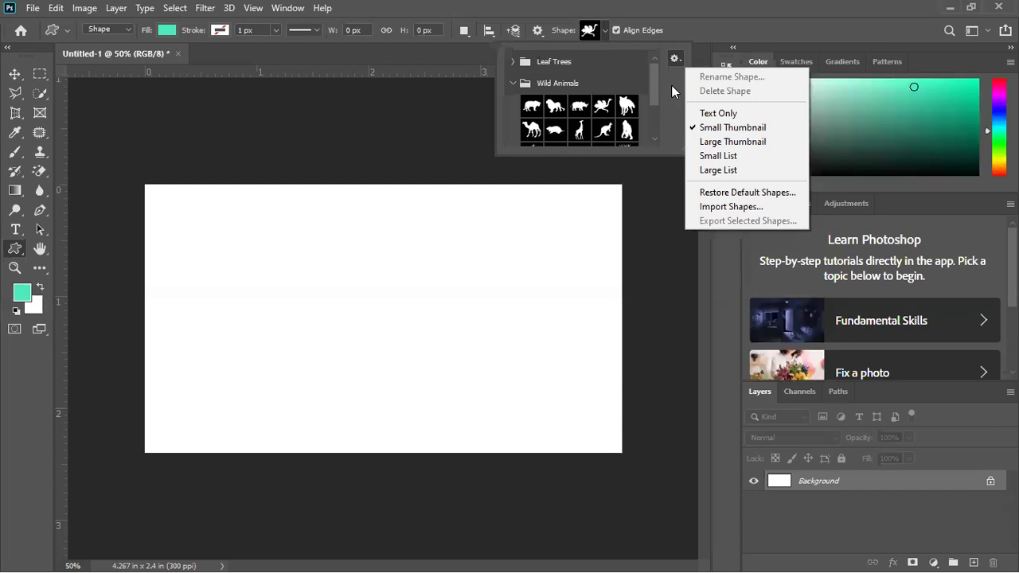
{"action": "left_click", "coordinate": [672, 72]}
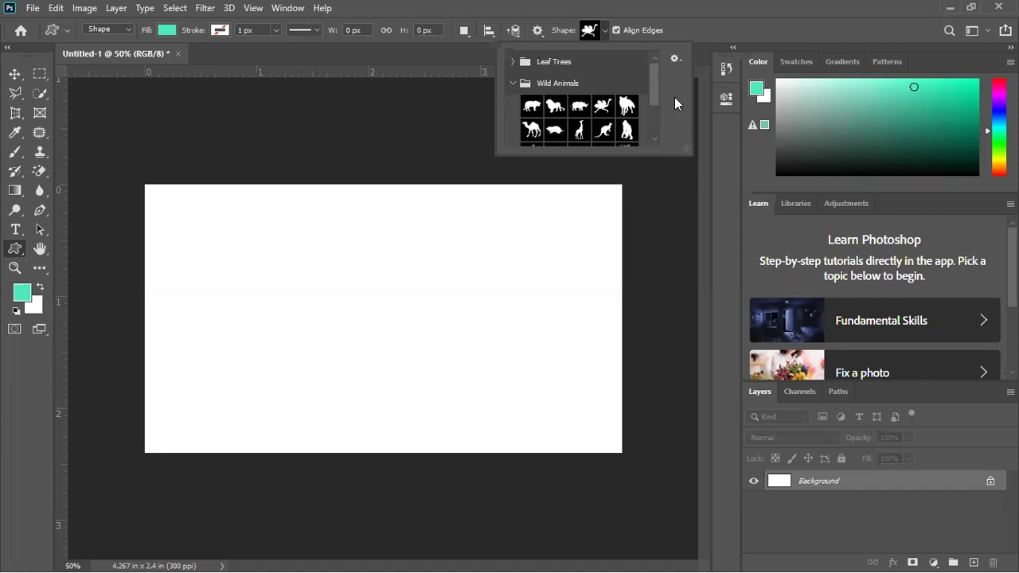
{"action": "left_click", "coordinate": [403, 196]}
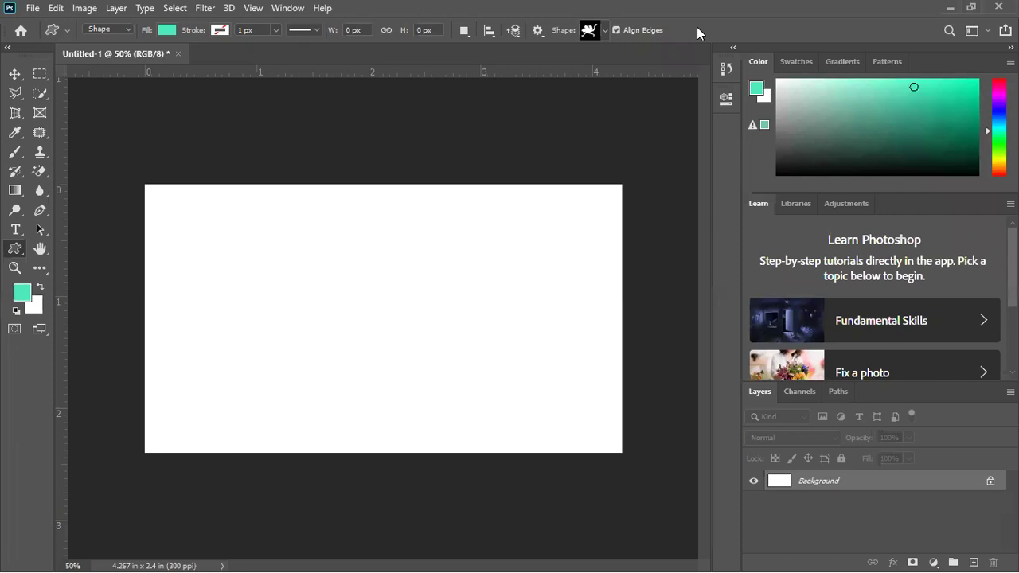
- Minimize Photoshop, search Windows for "sys" and open the System Information app
{"action": "left_click", "coordinate": [944, 7]}
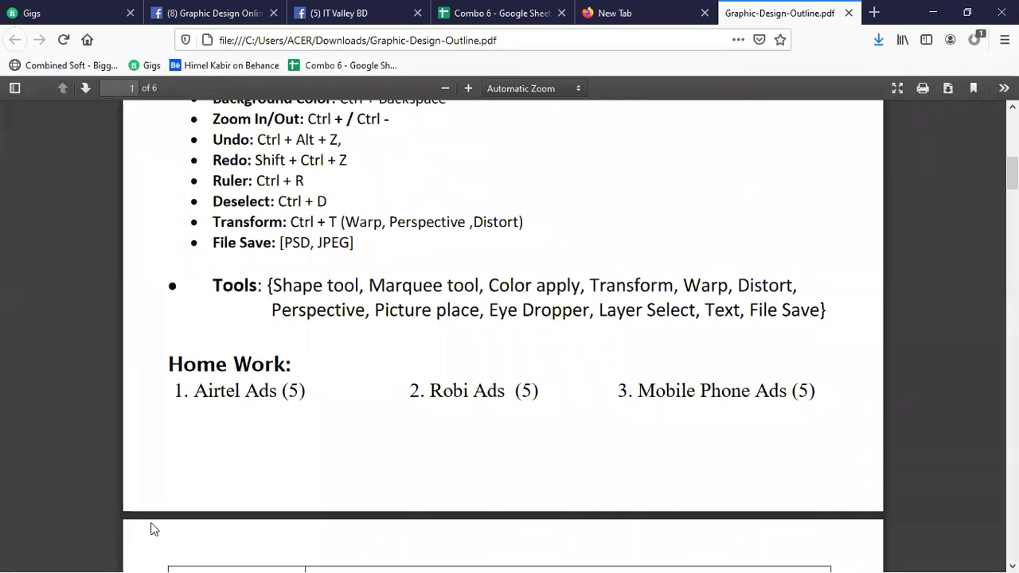
{"action": "mouse_move", "coordinate": [211, 557]}
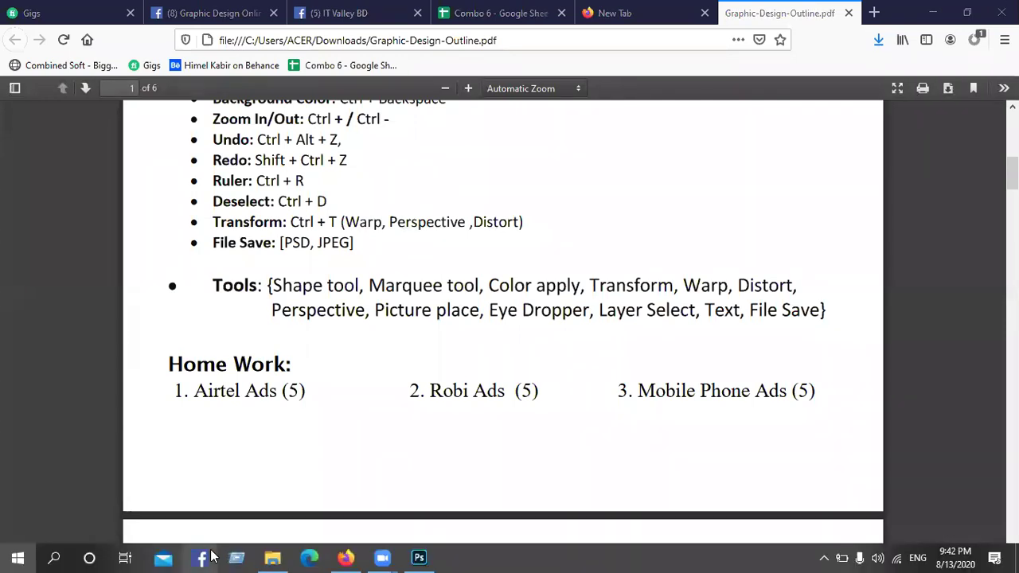
{"action": "left_click", "coordinate": [18, 558]}
{"action": "scroll", "coordinate": [291, 401], "scroll_direction": "down", "scroll_amount": 1}
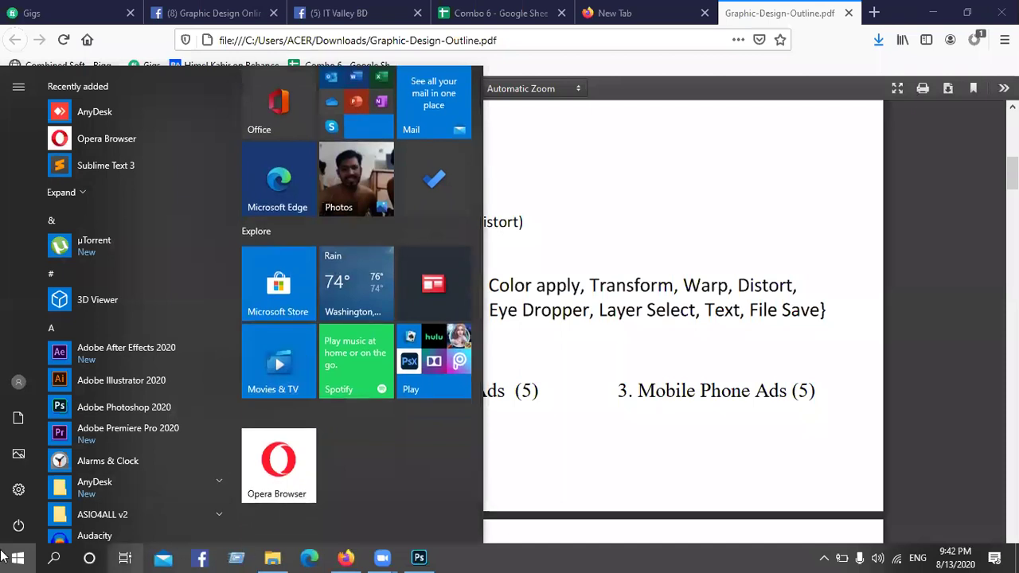
{"action": "left_click", "coordinate": [53, 557]}
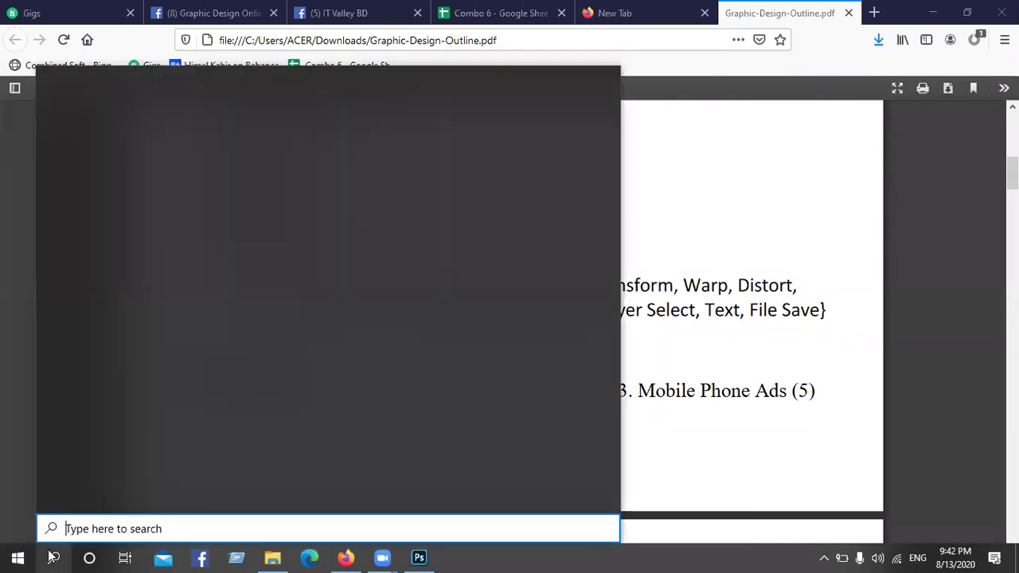
{"action": "type", "text": "sys"}
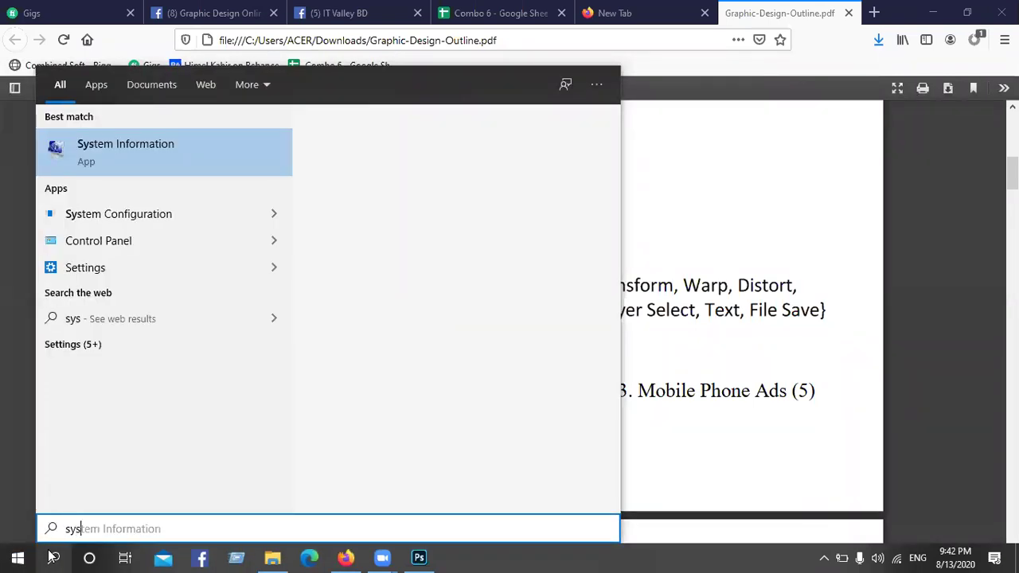
{"action": "left_click", "coordinate": [145, 162]}
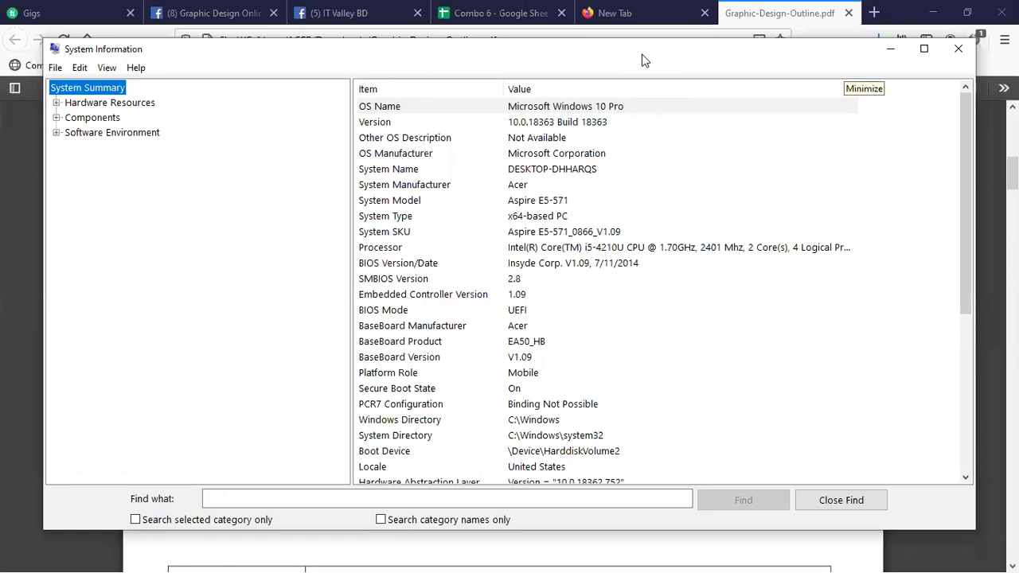
- Examine the installed RAM, total physical memory and total virtual memory entries in the system summary
{"action": "scroll", "coordinate": [561, 223], "scroll_direction": "down", "scroll_amount": 3}
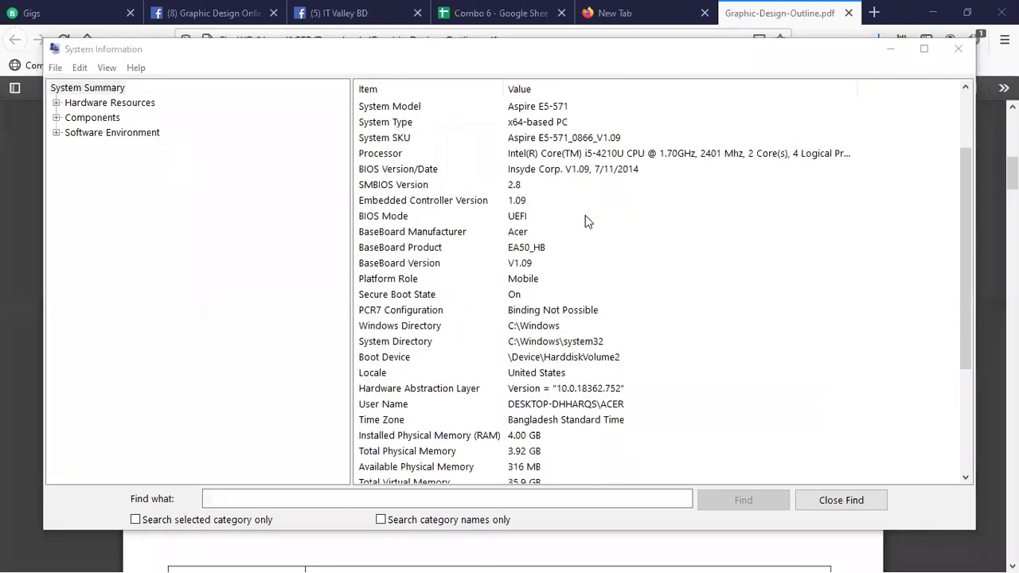
{"action": "scroll", "coordinate": [562, 223], "scroll_direction": "down", "scroll_amount": 3}
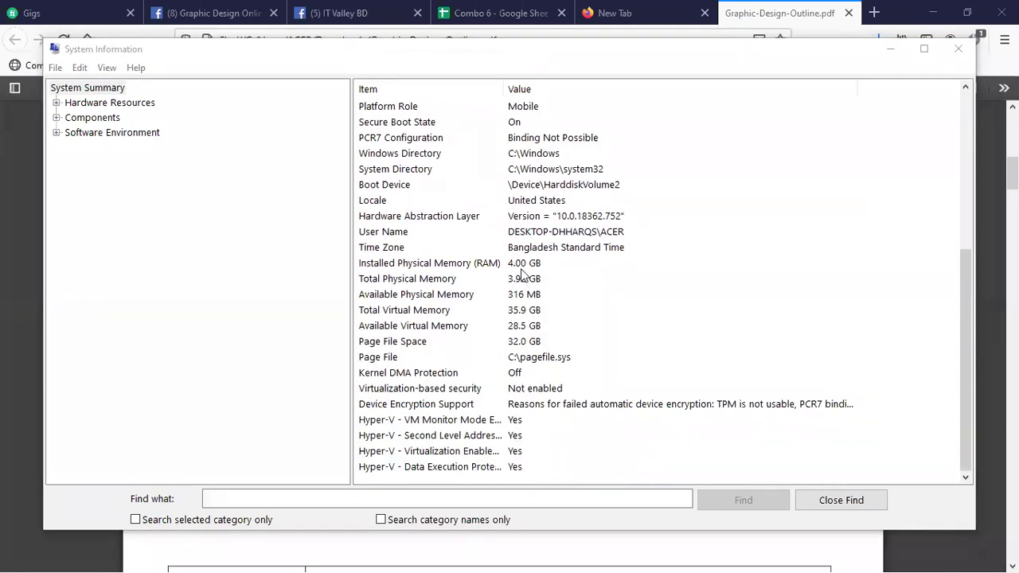
{"action": "left_click", "coordinate": [537, 266]}
{"action": "left_click", "coordinate": [537, 267]}
{"action": "left_click", "coordinate": [525, 282]}
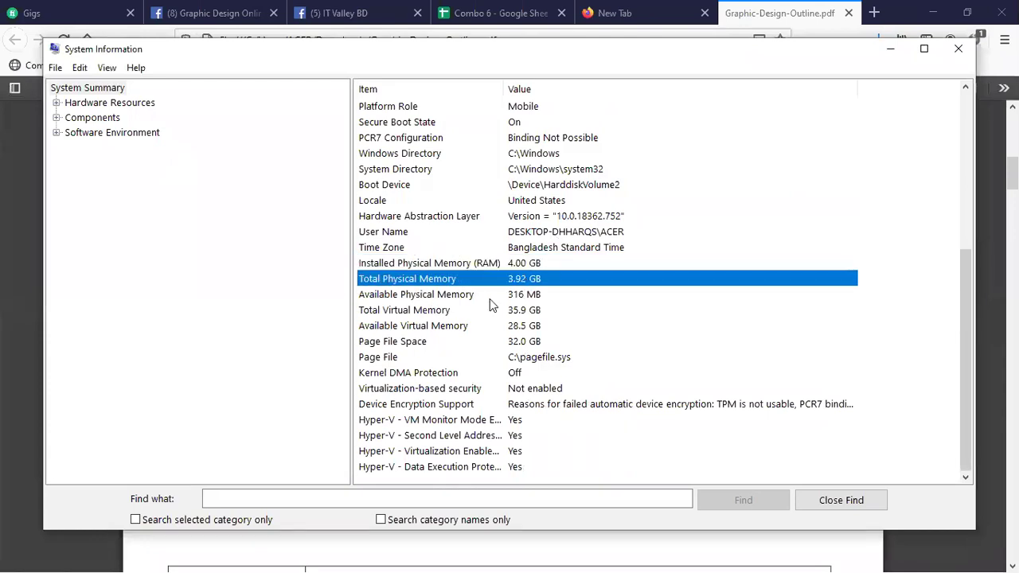
{"action": "left_click", "coordinate": [407, 315]}
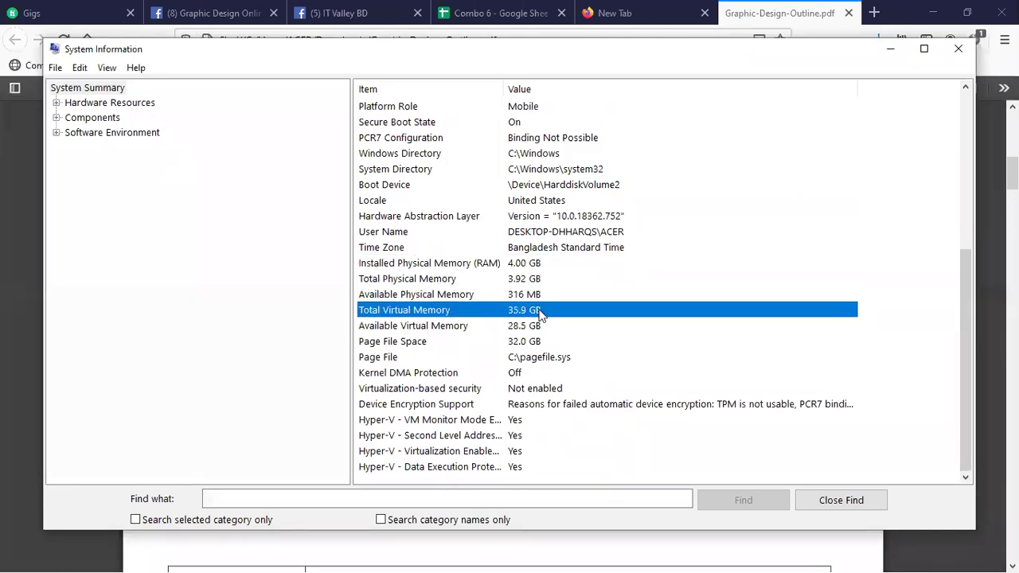
- Examine the available virtual memory and page file space entries, and minimize the System Information window
{"action": "left_click", "coordinate": [533, 327]}
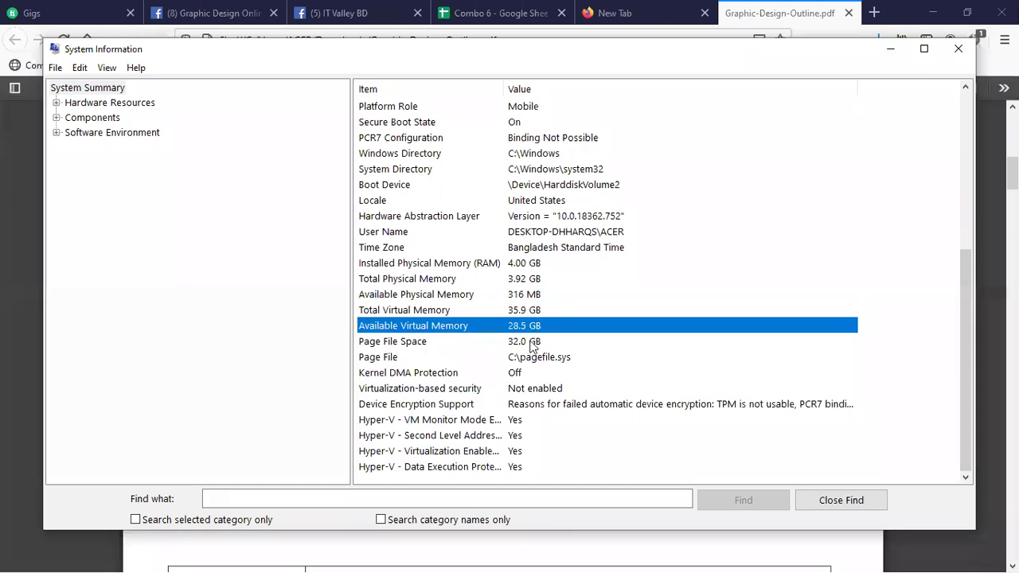
{"action": "left_click", "coordinate": [529, 342]}
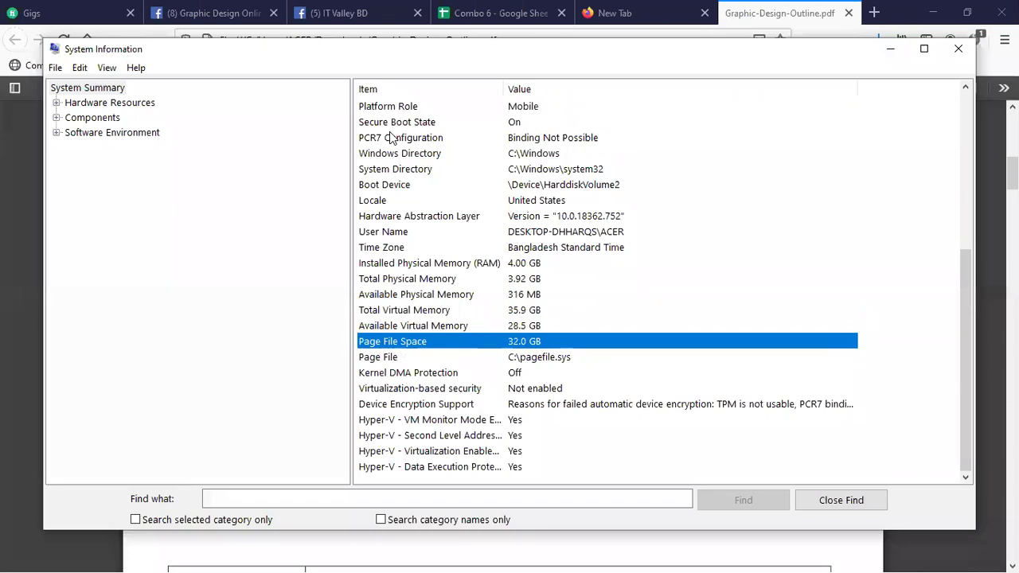
{"action": "left_click_drag", "start_coordinate": [675, 56], "coordinate": [671, 75]}
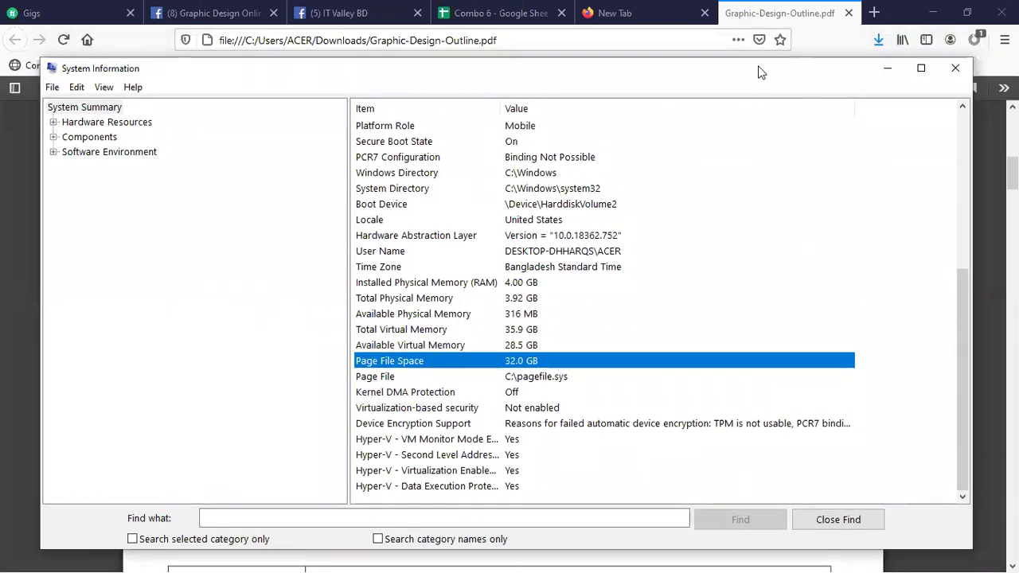
{"action": "left_click_drag", "start_coordinate": [759, 71], "coordinate": [758, 66]}
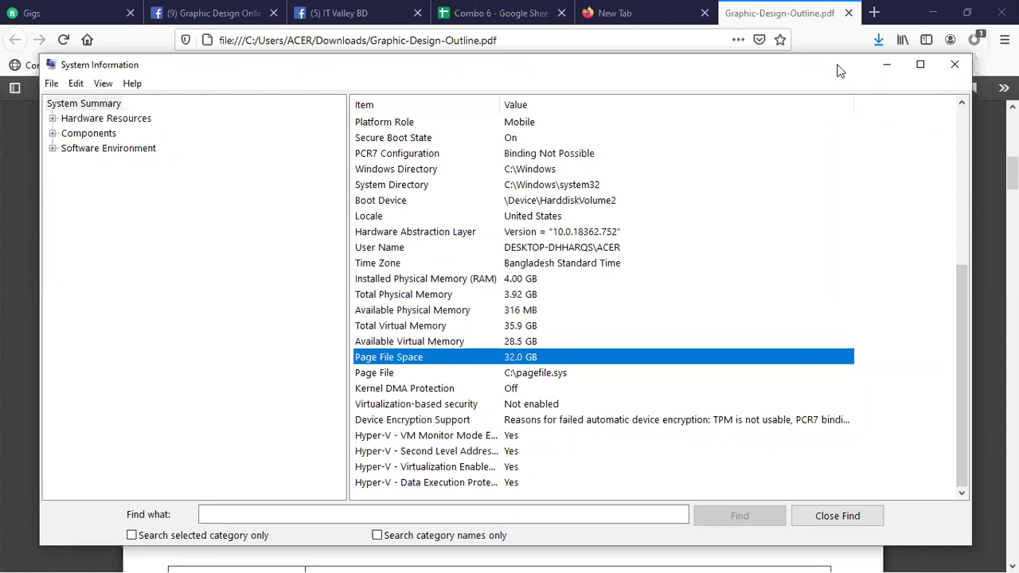
{"action": "left_click_drag", "start_coordinate": [838, 65], "coordinate": [806, 70]}
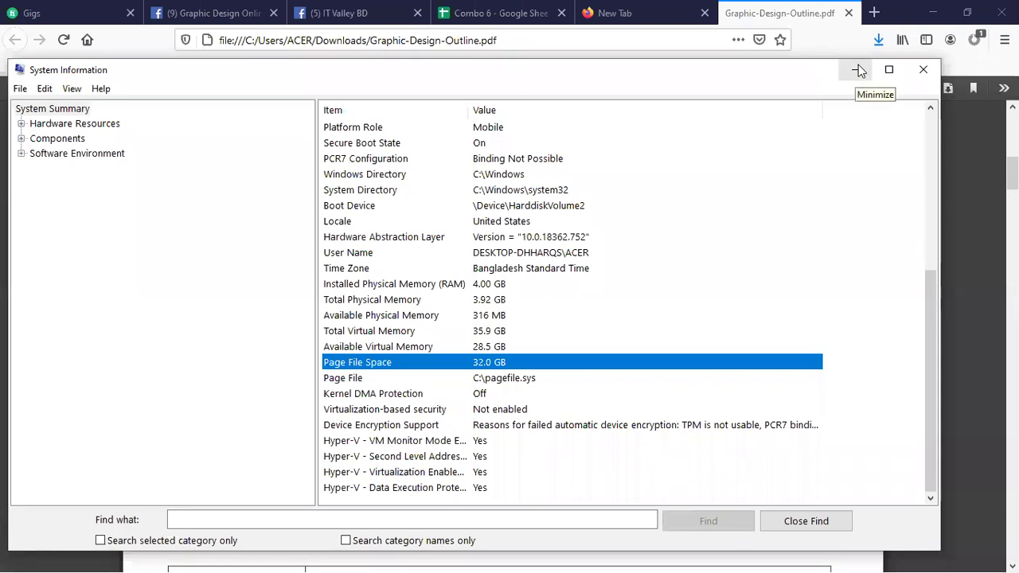
{"action": "left_click", "coordinate": [857, 70]}
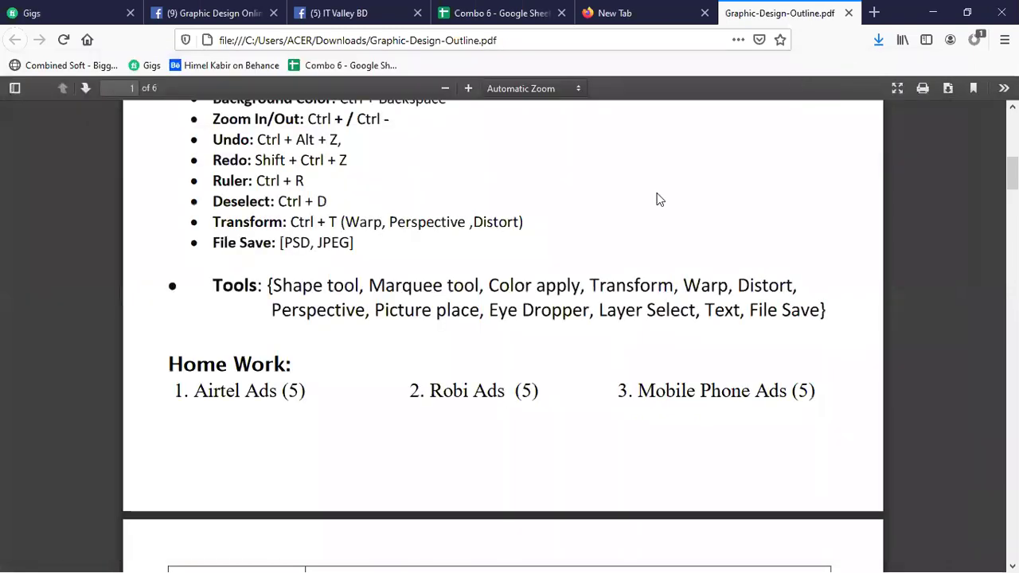
- Review the Class 1 tools list in the course outline, marking the Color apply to Distort entries and Perspective
{"action": "scroll", "coordinate": [660, 199], "scroll_direction": "up", "scroll_amount": 5}
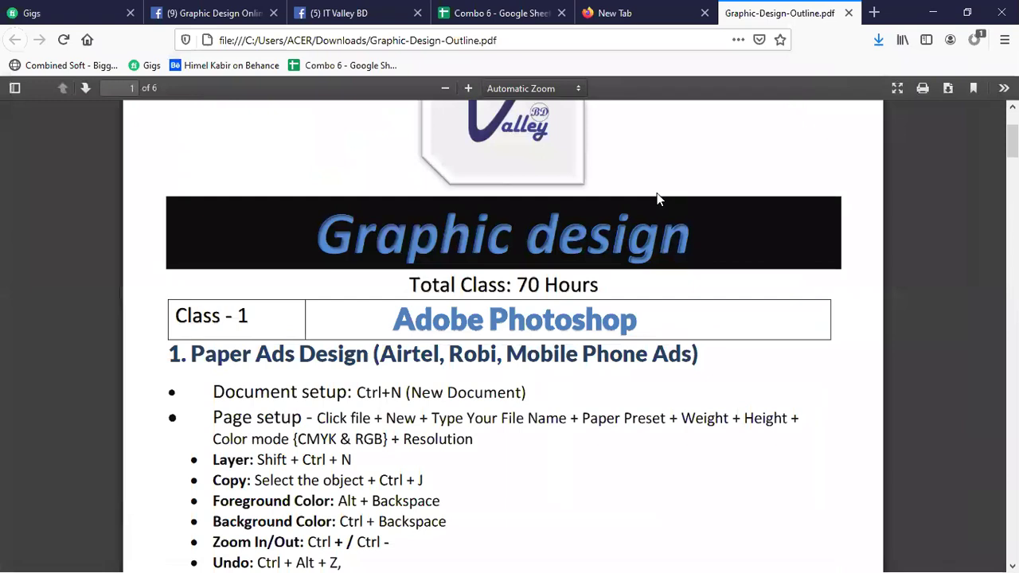
{"action": "scroll", "coordinate": [658, 197], "scroll_direction": "down", "scroll_amount": 5}
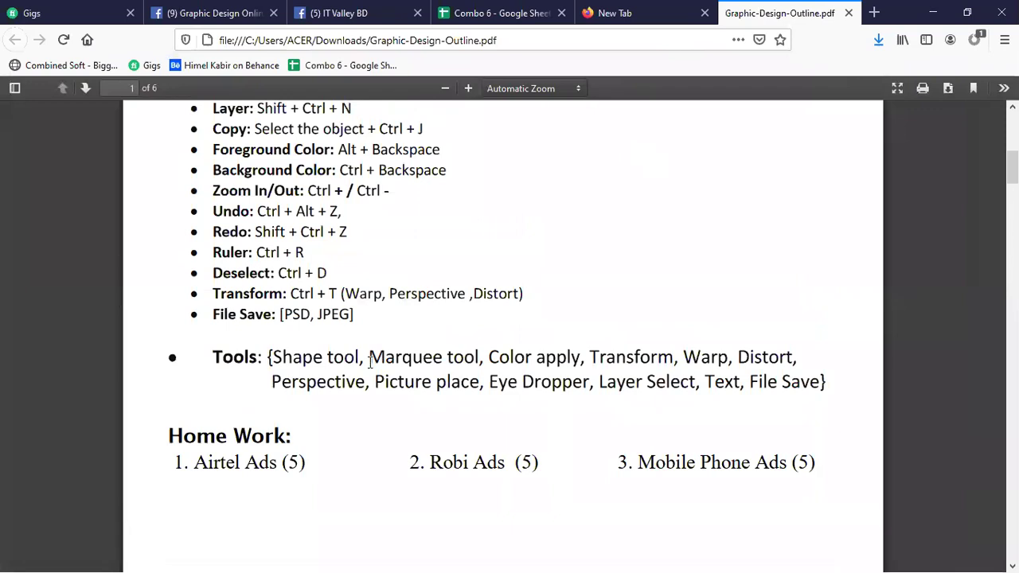
{"action": "scroll", "coordinate": [370, 361], "scroll_direction": "down", "scroll_amount": 3}
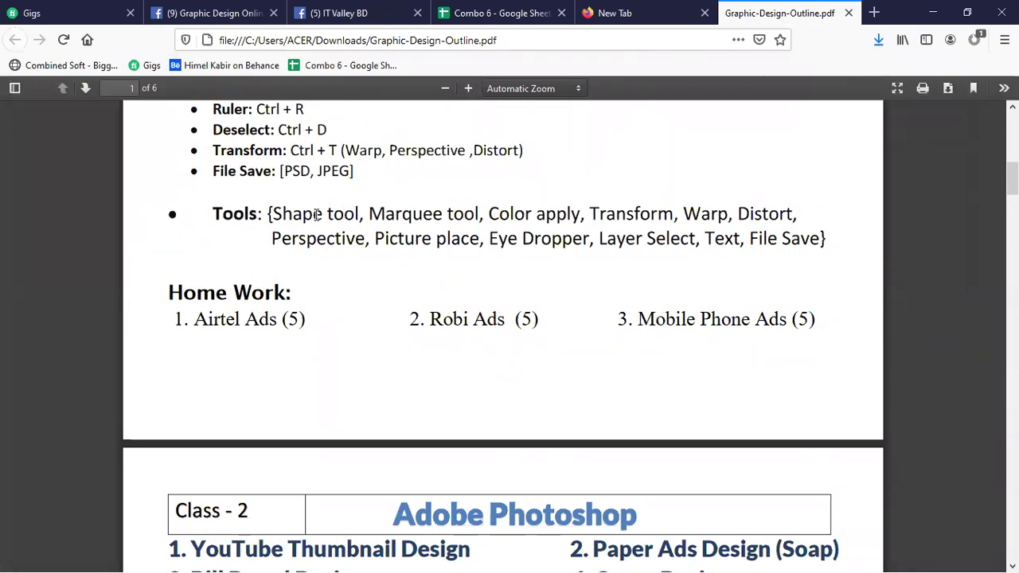
{"action": "left_click_drag", "start_coordinate": [492, 214], "coordinate": [790, 214]}
{"action": "left_click", "coordinate": [706, 214]}
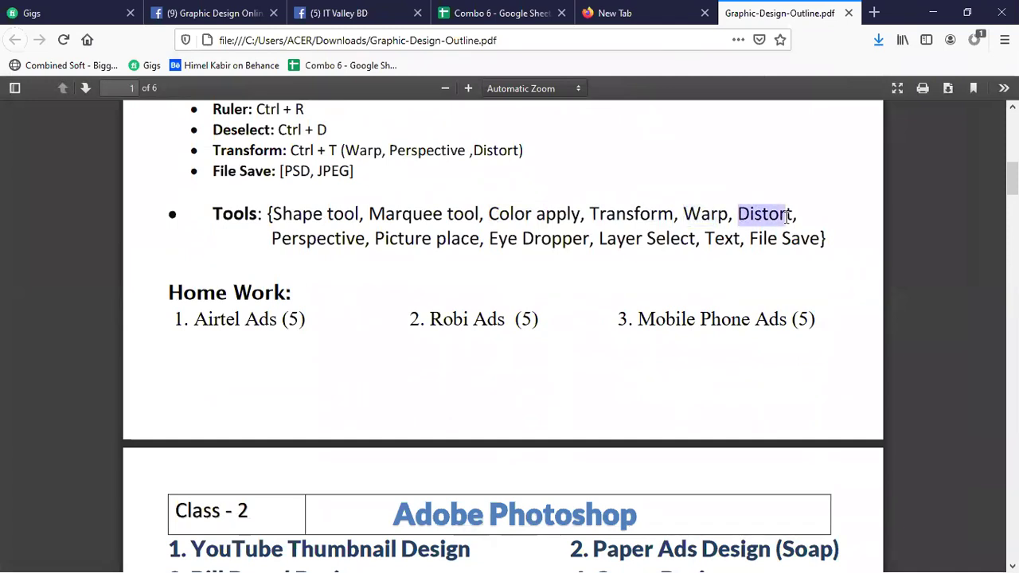
{"action": "left_click_drag", "start_coordinate": [272, 238], "coordinate": [371, 240]}
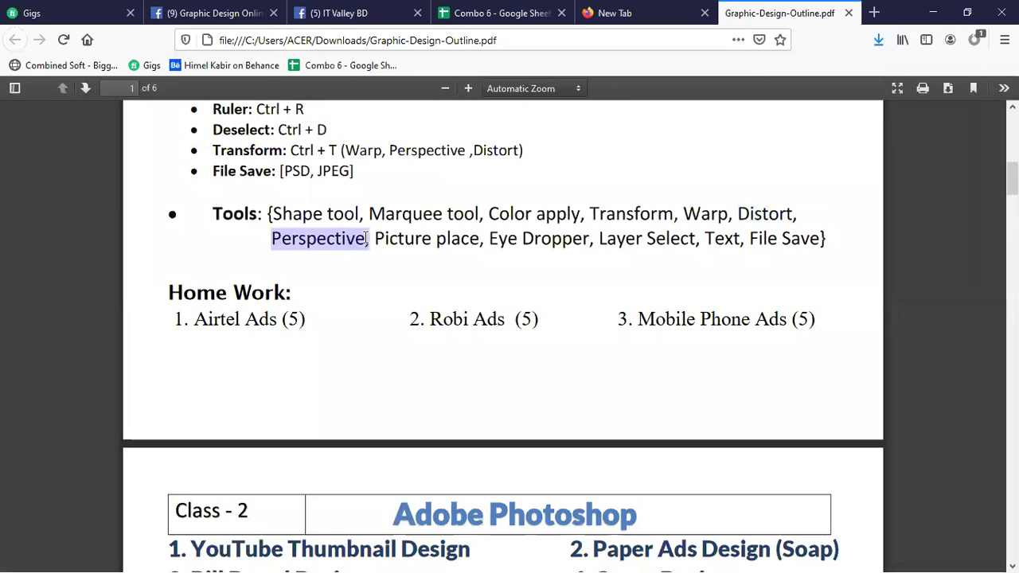
{"action": "left_click", "coordinate": [356, 232]}
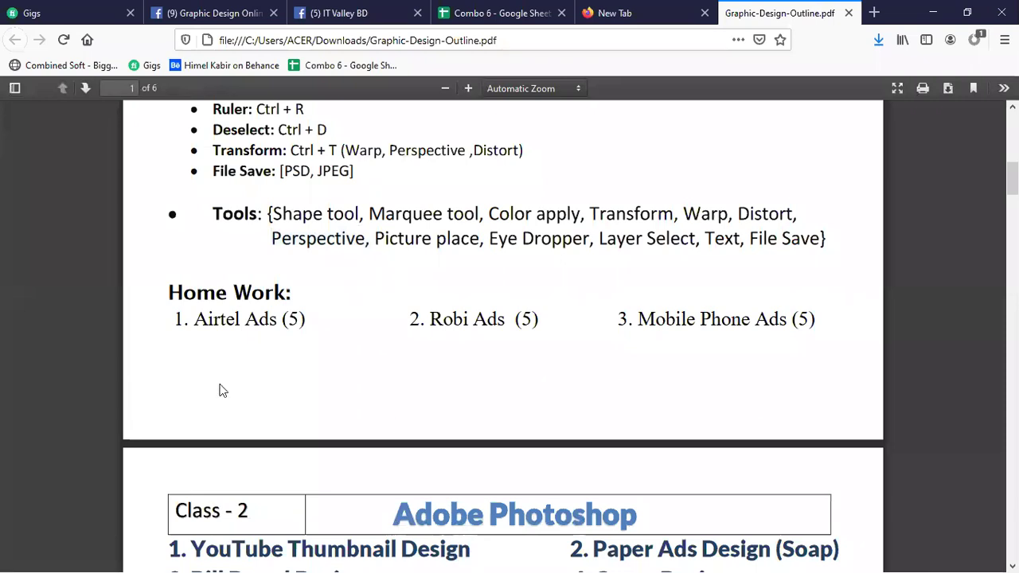
- Turn off automatic hiding of the taskbar in desktop mode and close the Settings window
{"action": "key", "text": "super"}
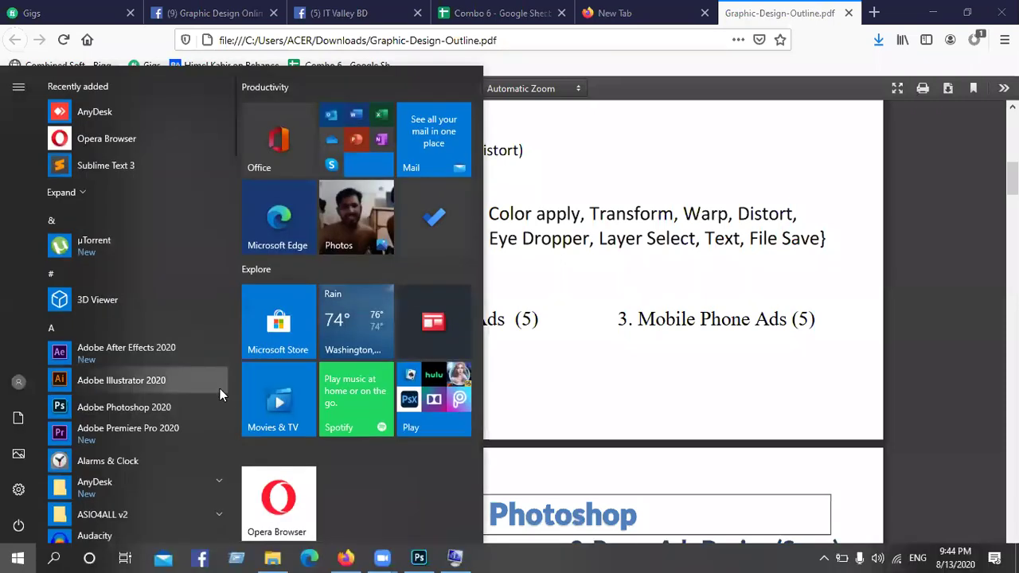
{"action": "right_click", "coordinate": [878, 555]}
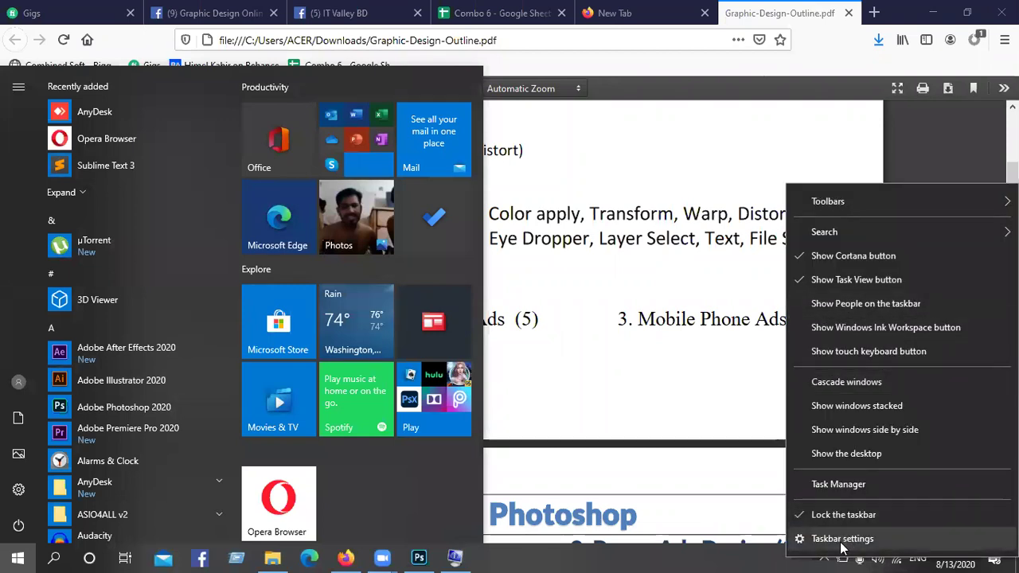
{"action": "left_click", "coordinate": [842, 546]}
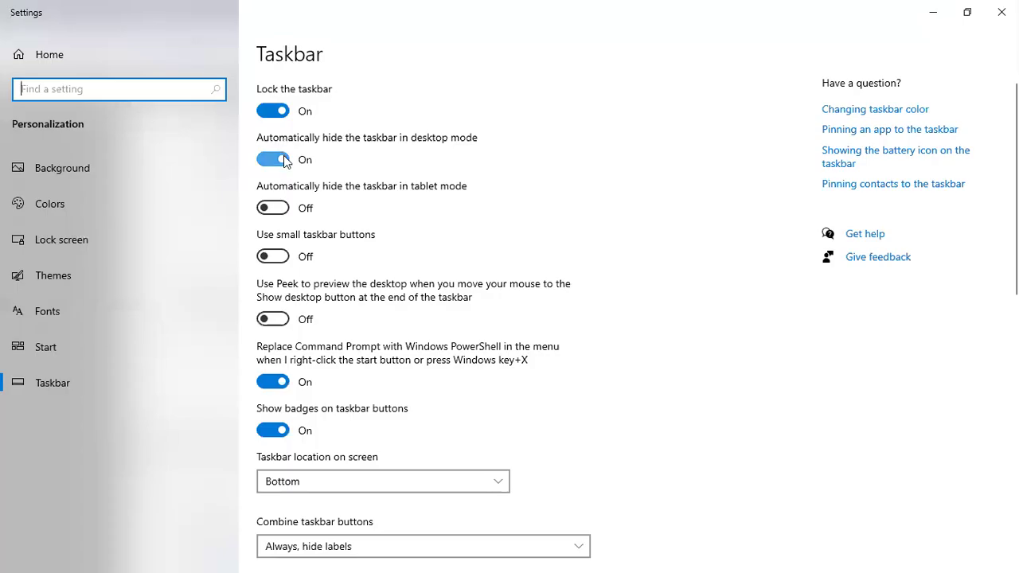
{"action": "left_click", "coordinate": [284, 160]}
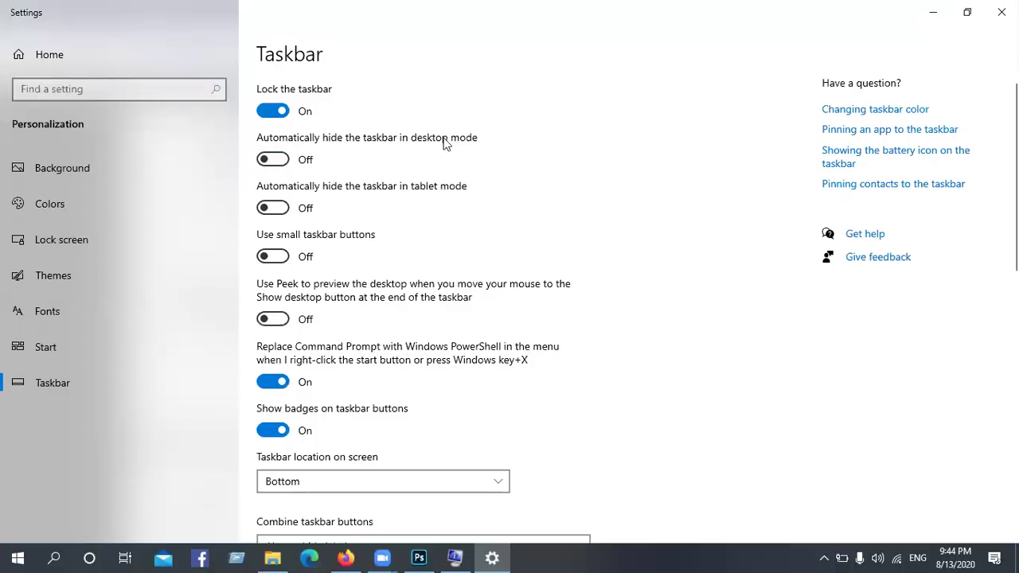
{"action": "left_click", "coordinate": [1002, 12]}
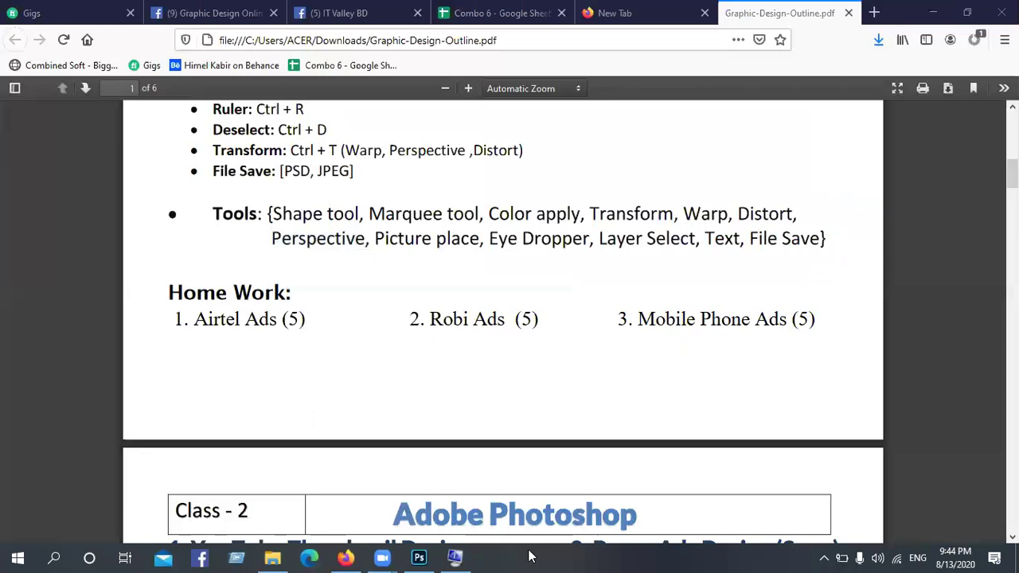
- Place the ride-a-bike image from the Downloads folder into the blank Photoshop document and close System Information
{"action": "scroll", "coordinate": [443, 530], "scroll_direction": "down", "scroll_amount": 3}
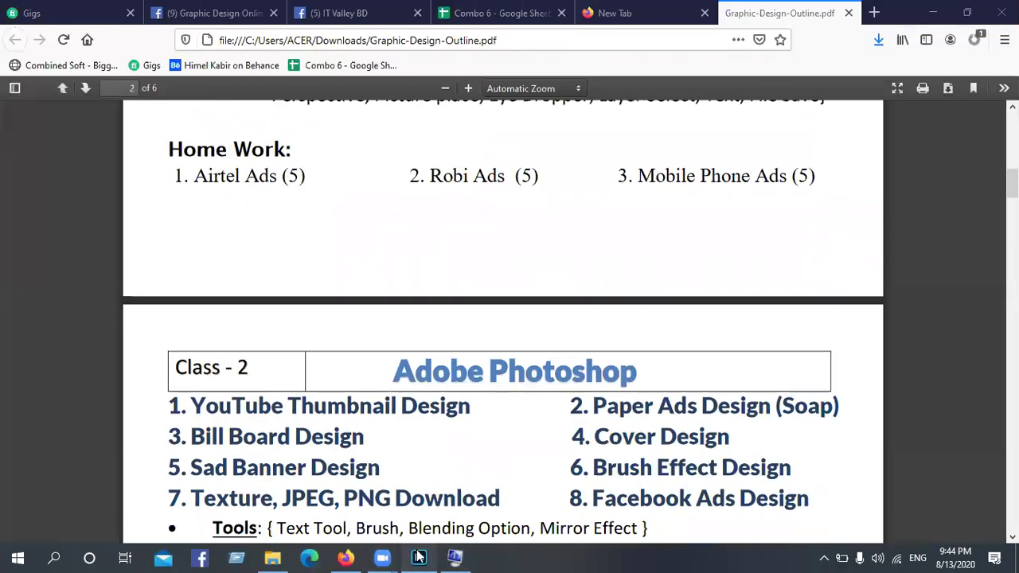
{"action": "left_click", "coordinate": [420, 557]}
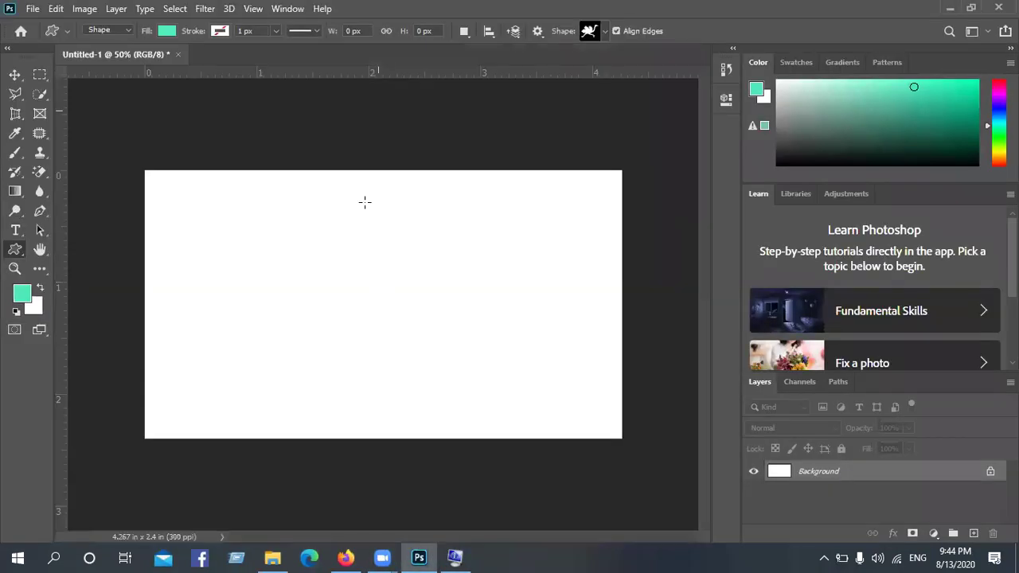
{"action": "left_click", "coordinate": [944, 8]}
{"action": "left_click", "coordinate": [943, 8]}
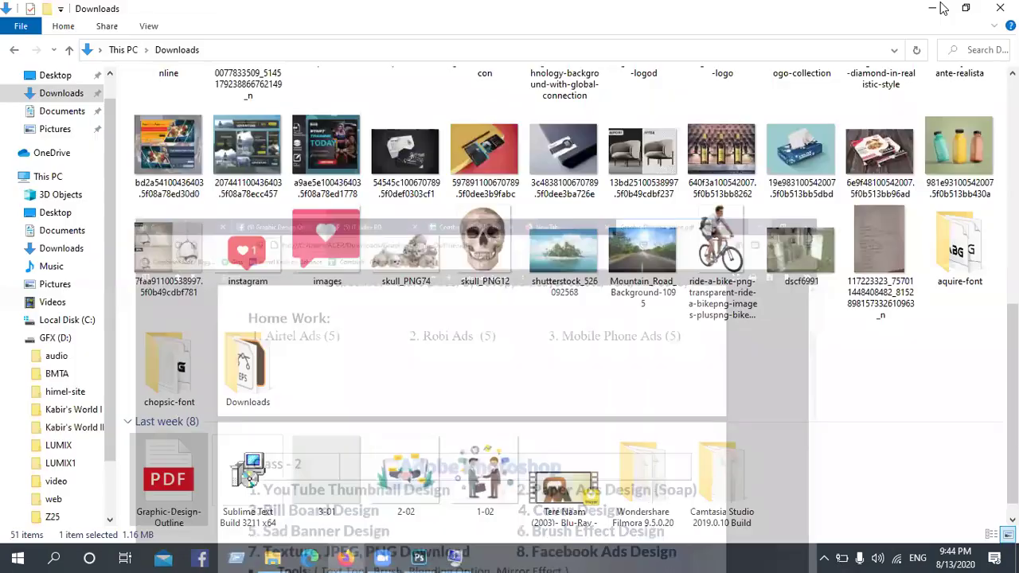
{"action": "left_click_drag", "start_coordinate": [721, 255], "coordinate": [400, 409]}
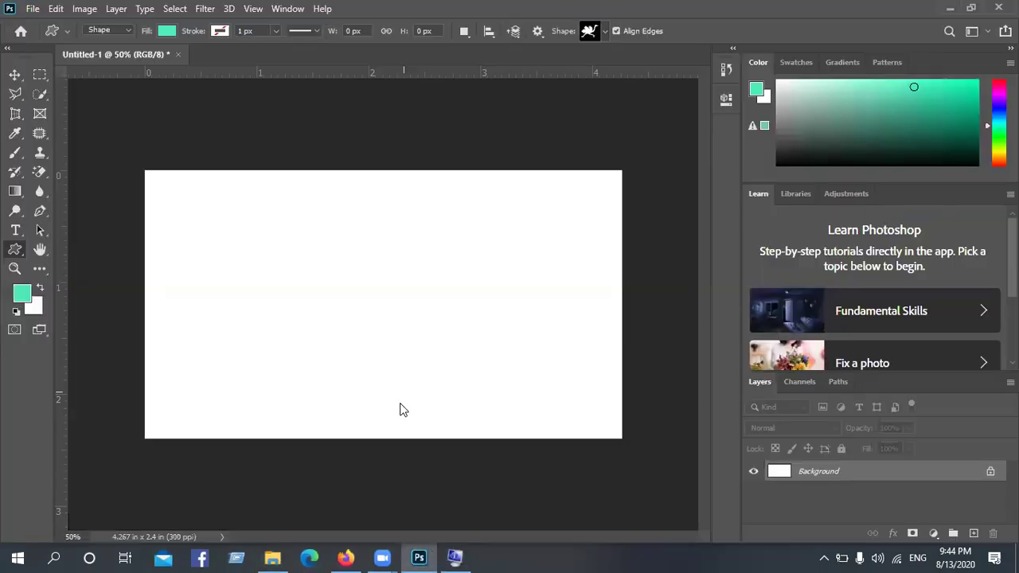
{"action": "left_click", "coordinate": [455, 558]}
{"action": "left_click", "coordinate": [924, 62]}
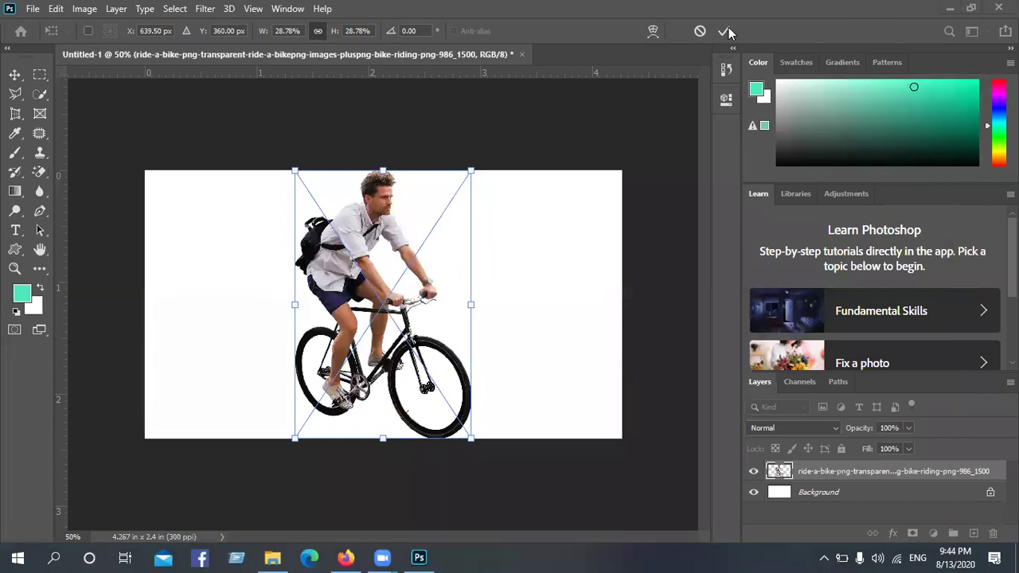
- Slant the placed cyclist to the right by shifting its upper edge, bringing the centre to about X 876.5 px
{"action": "right_click", "coordinate": [351, 213]}
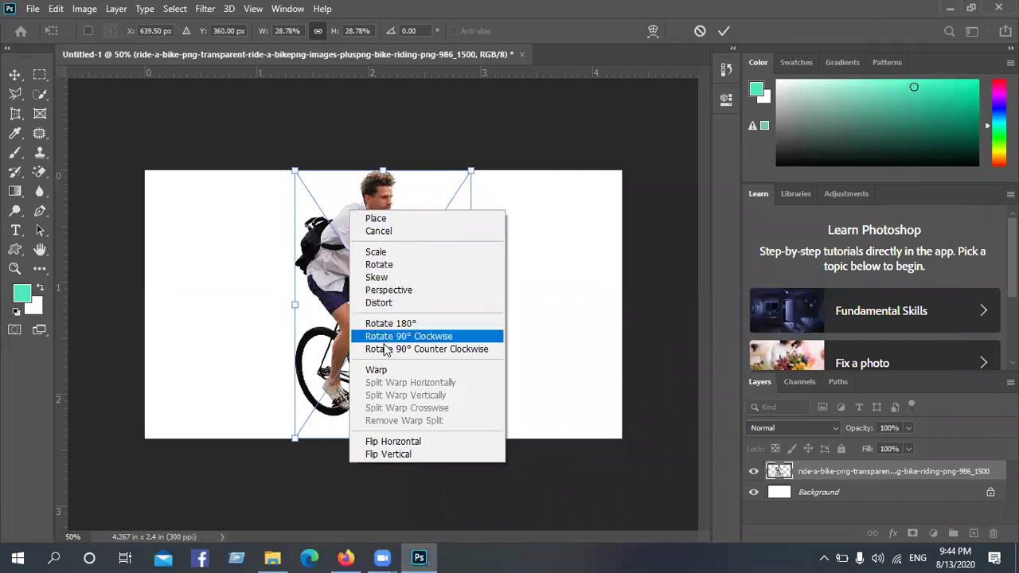
{"action": "left_click", "coordinate": [390, 291]}
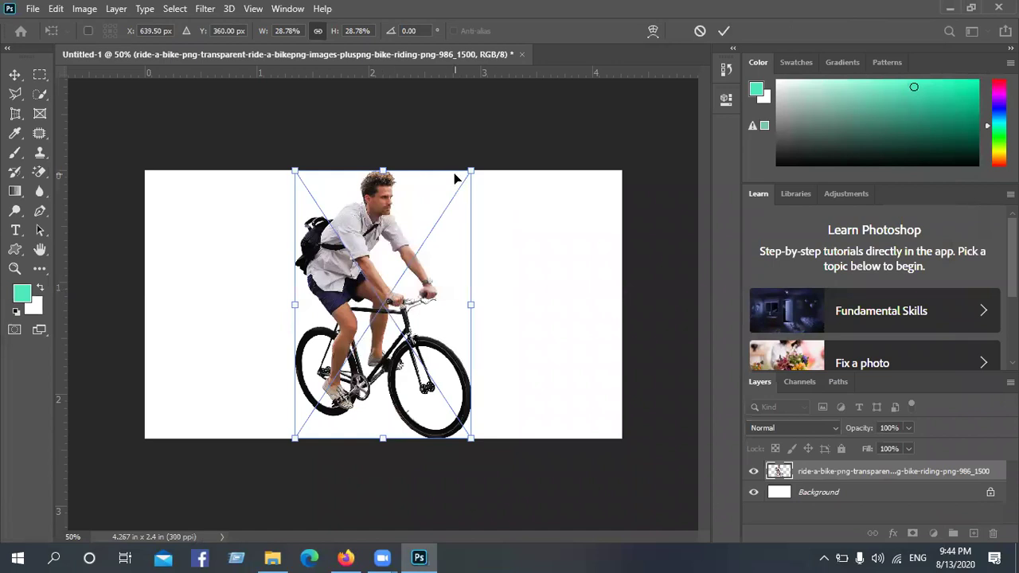
{"action": "right_click", "coordinate": [359, 228]}
{"action": "left_click", "coordinate": [407, 312]}
{"action": "left_click_drag", "start_coordinate": [383, 176], "coordinate": [562, 320]}
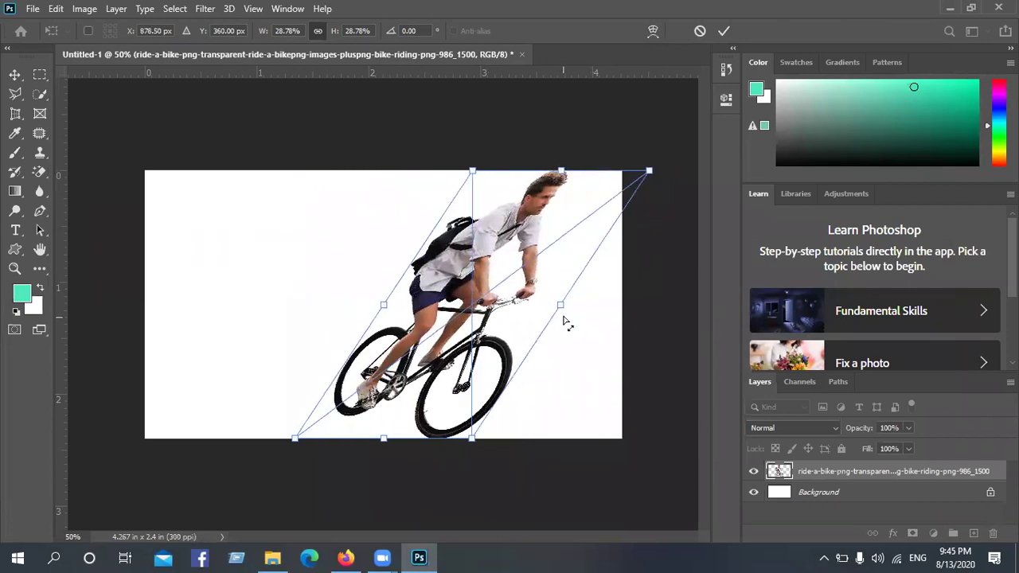
- Reshape and rotate the slanted cyclist to about 61°, 27% wide and 31% high, within the canvas, and commit the transform
{"action": "left_click_drag", "start_coordinate": [388, 309], "coordinate": [543, 221]}
{"action": "left_click_drag", "start_coordinate": [516, 277], "coordinate": [522, 256]}
{"action": "left_click_drag", "start_coordinate": [495, 209], "coordinate": [321, 237]}
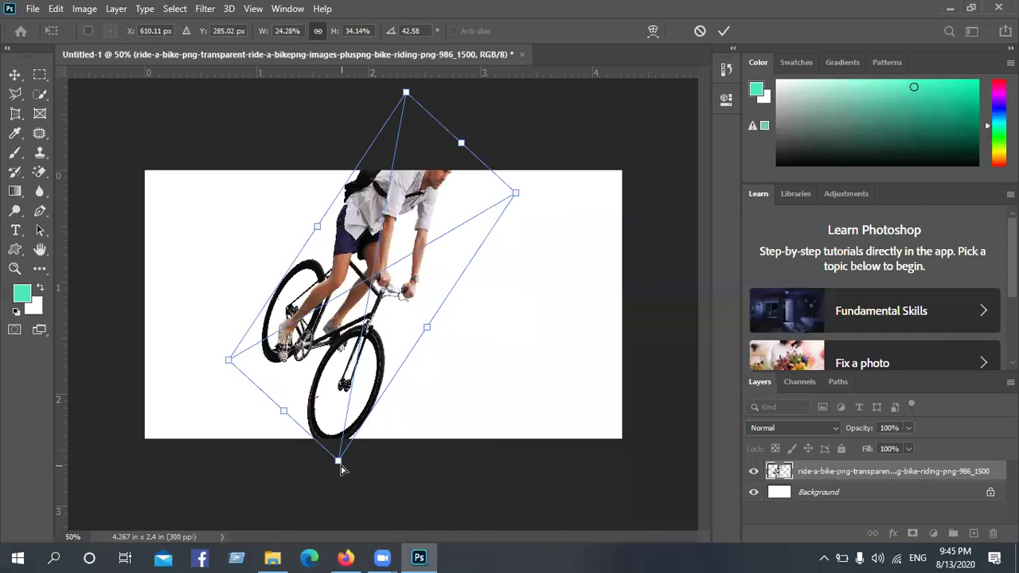
{"action": "left_click_drag", "start_coordinate": [341, 469], "coordinate": [367, 357]}
{"action": "left_click_drag", "start_coordinate": [353, 224], "coordinate": [387, 246]}
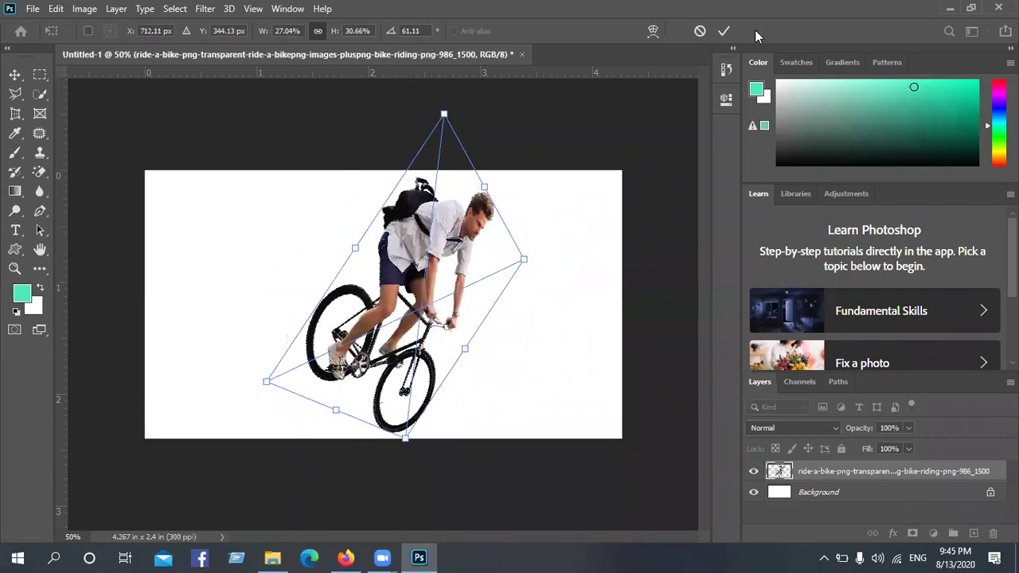
{"action": "left_click", "coordinate": [723, 31]}
{"action": "key", "text": "u"}
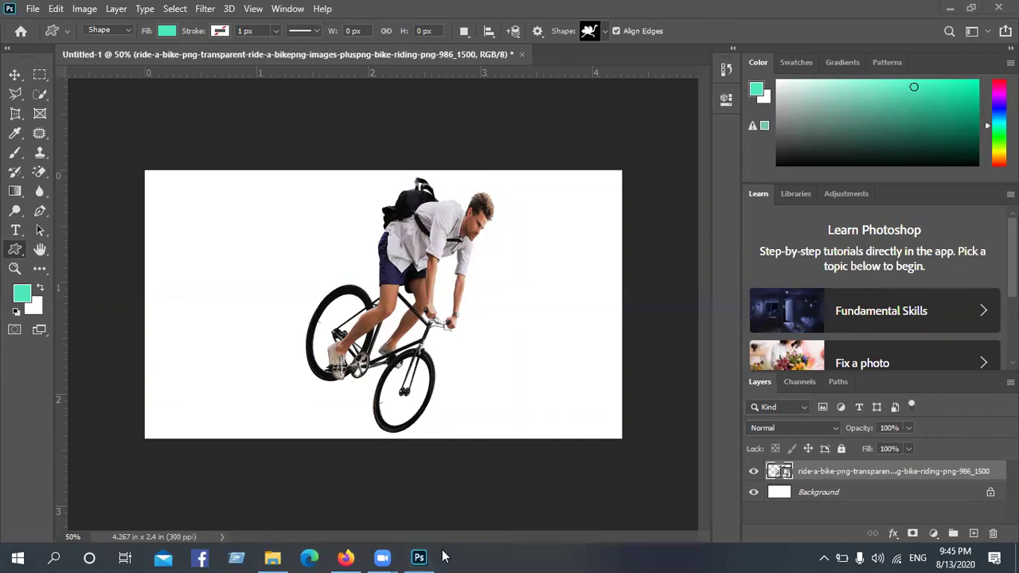
- Switch to the course outline in Firefox and review the Eye Dropper, Layer Select, Text and File Save entries of the tools list
{"action": "mouse_move", "coordinate": [363, 552]}
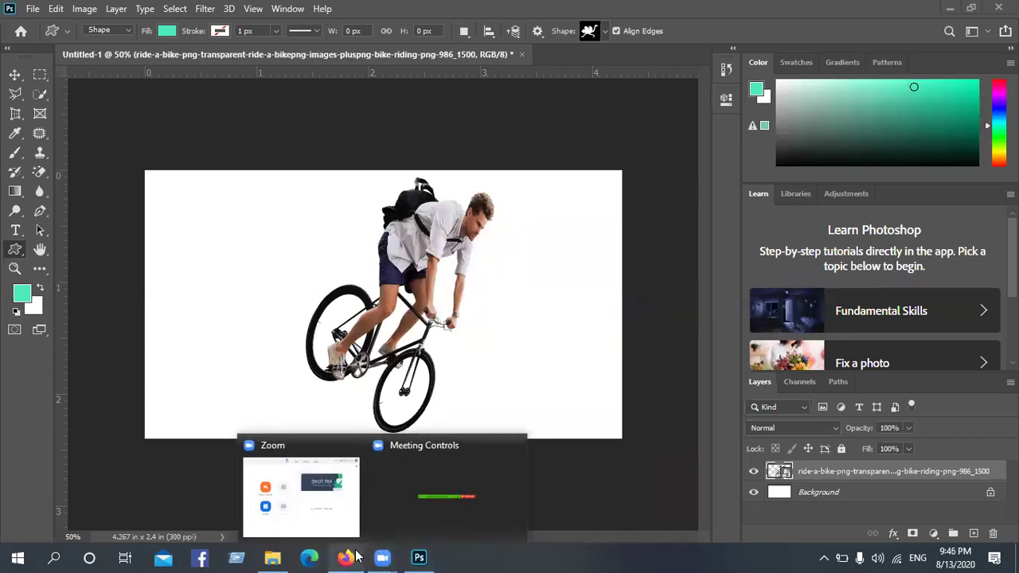
{"action": "left_click", "coordinate": [356, 556]}
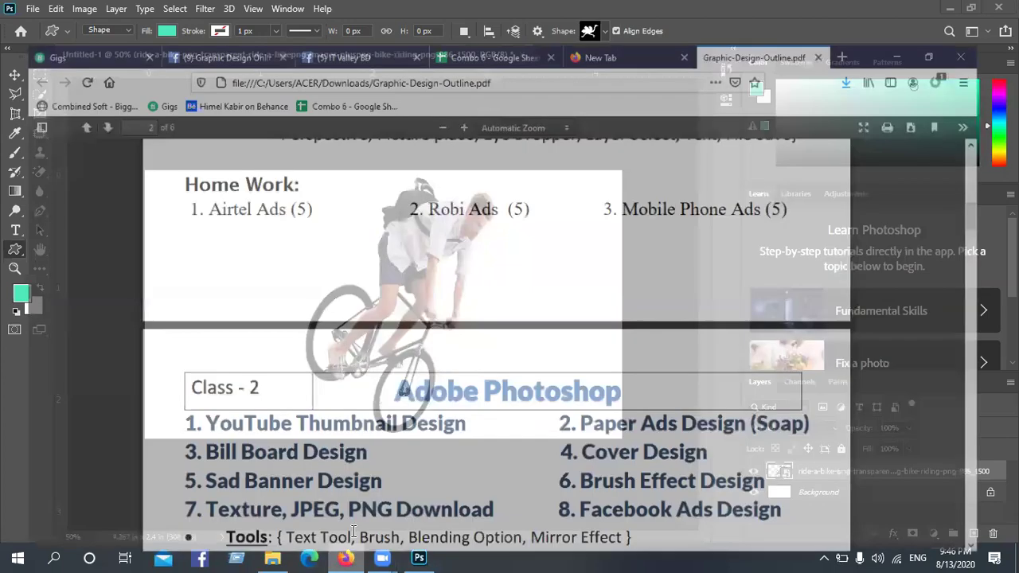
{"action": "scroll", "coordinate": [393, 390], "scroll_direction": "up", "scroll_amount": 5}
{"action": "scroll", "coordinate": [393, 390], "scroll_direction": "up", "scroll_amount": 1}
{"action": "scroll", "coordinate": [439, 395], "scroll_direction": "down", "scroll_amount": 2}
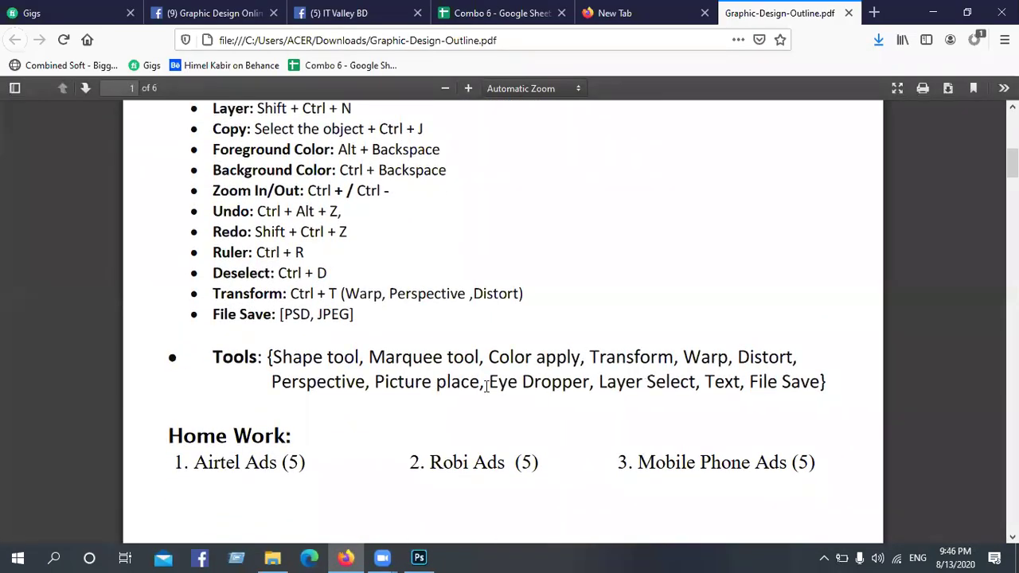
{"action": "left_click_drag", "start_coordinate": [490, 385], "coordinate": [590, 386]}
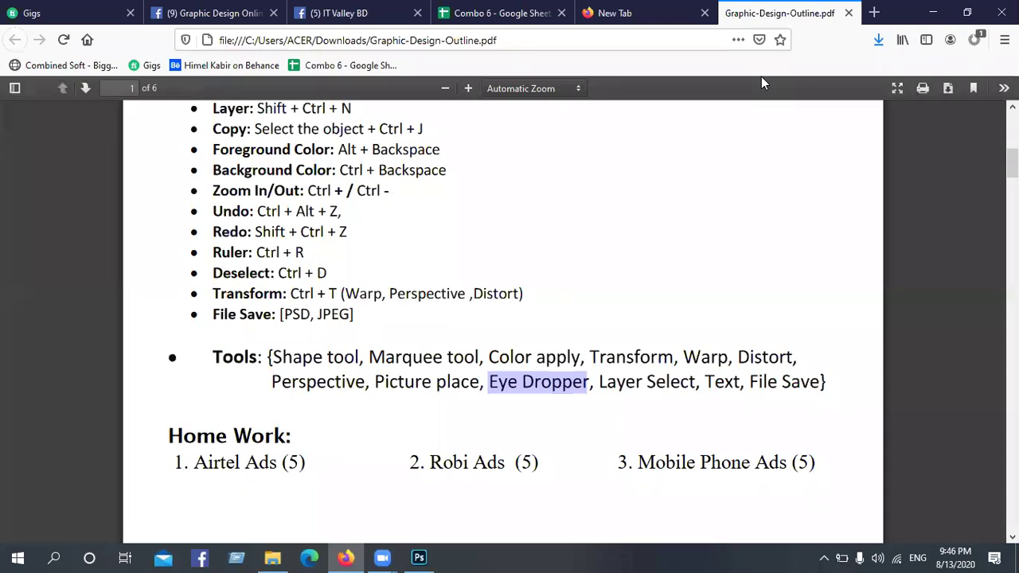
{"action": "left_click_drag", "start_coordinate": [602, 383], "coordinate": [694, 382]}
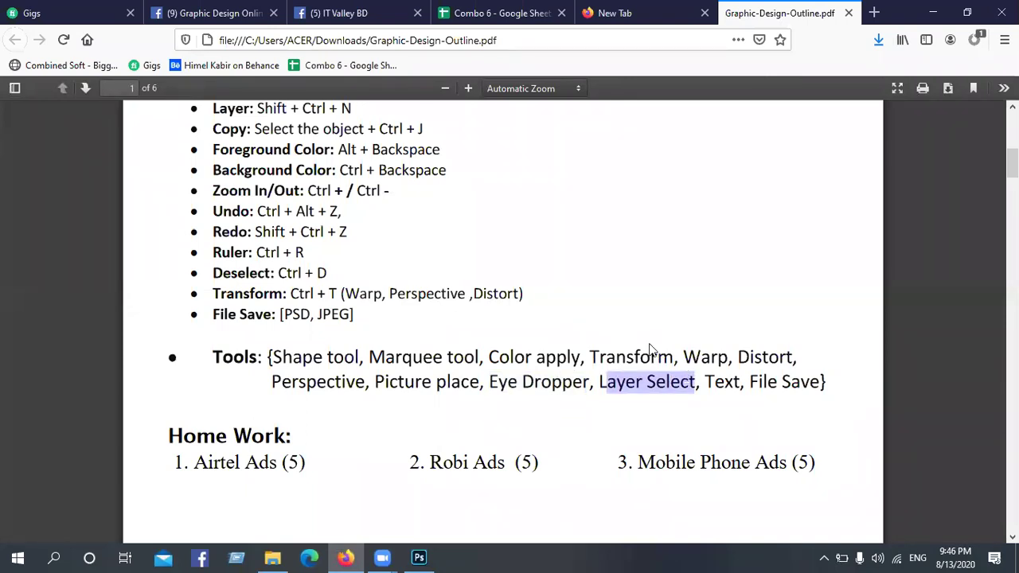
{"action": "left_click_drag", "start_coordinate": [705, 383], "coordinate": [733, 382]}
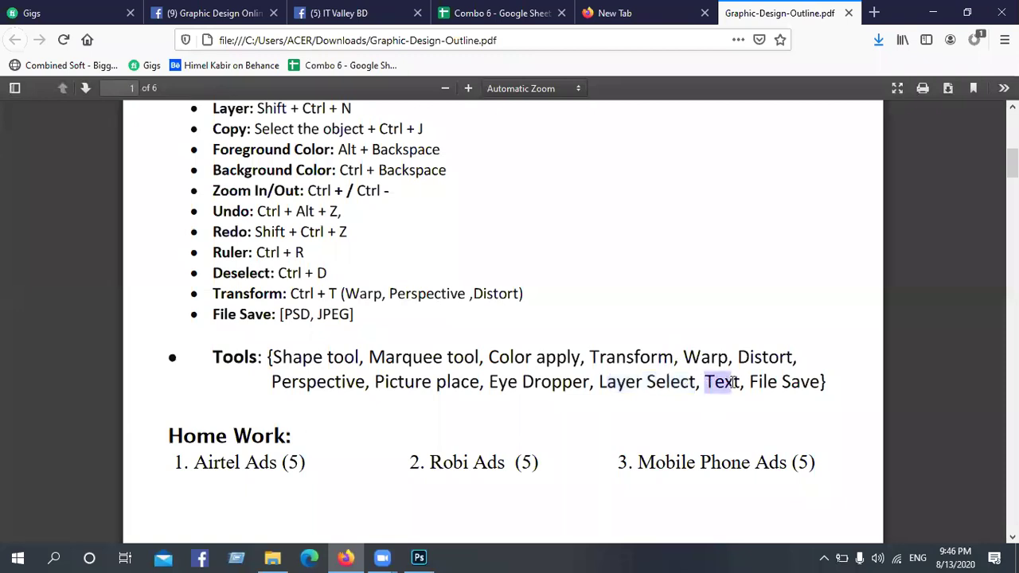
{"action": "left_click_drag", "start_coordinate": [749, 382], "coordinate": [820, 382]}
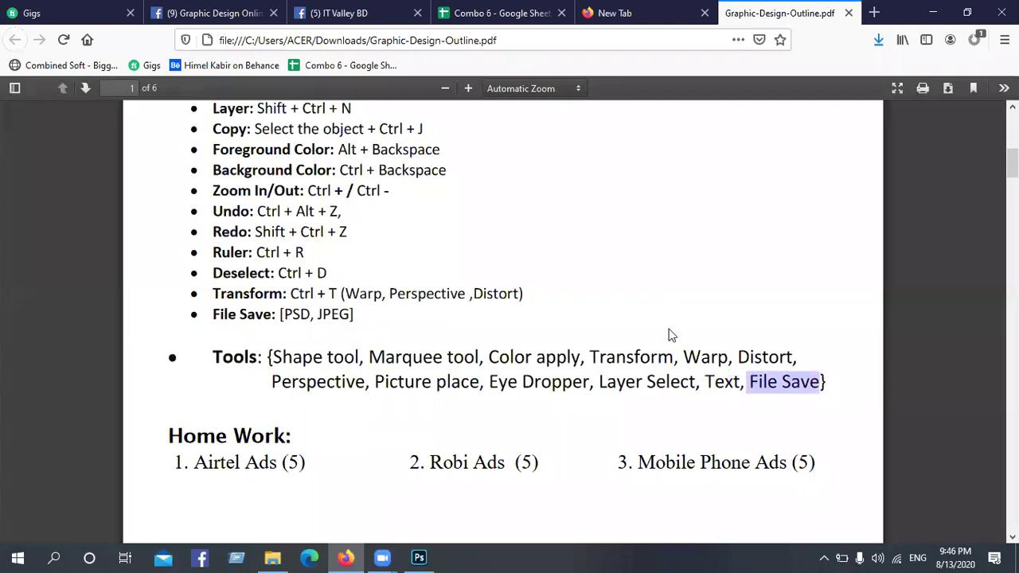
{"action": "scroll", "coordinate": [665, 335], "scroll_direction": "up", "scroll_amount": 5}
{"action": "scroll", "coordinate": [665, 334], "scroll_direction": "down", "scroll_amount": 6}
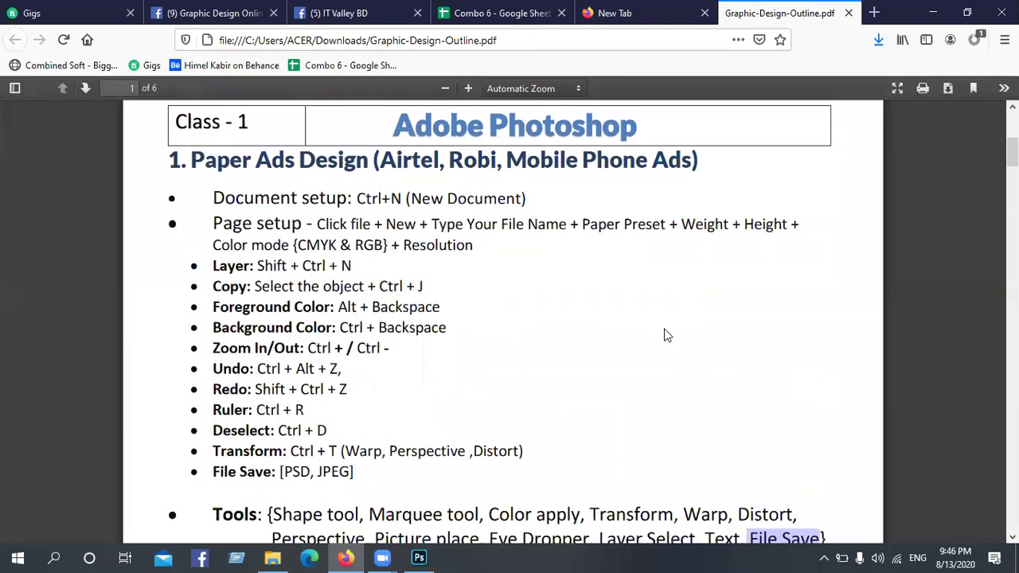
{"action": "scroll", "coordinate": [667, 335], "scroll_direction": "down", "scroll_amount": 3}
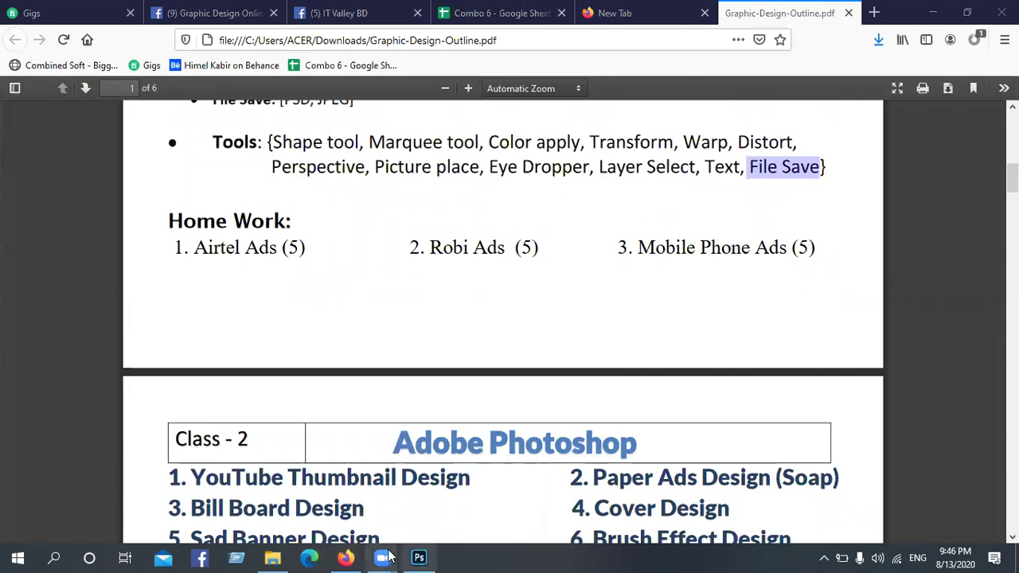
- Switch to Photoshop and add a Lorem Ipsum text line starting to the left of the cyclist, sized 36 pt
{"action": "left_click", "coordinate": [419, 557]}
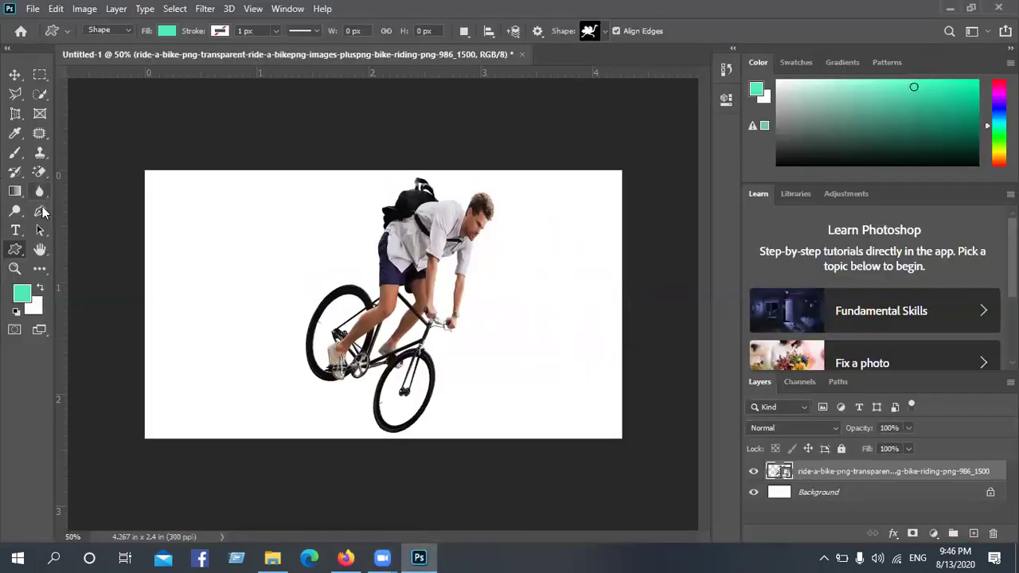
{"action": "left_click", "coordinate": [15, 230]}
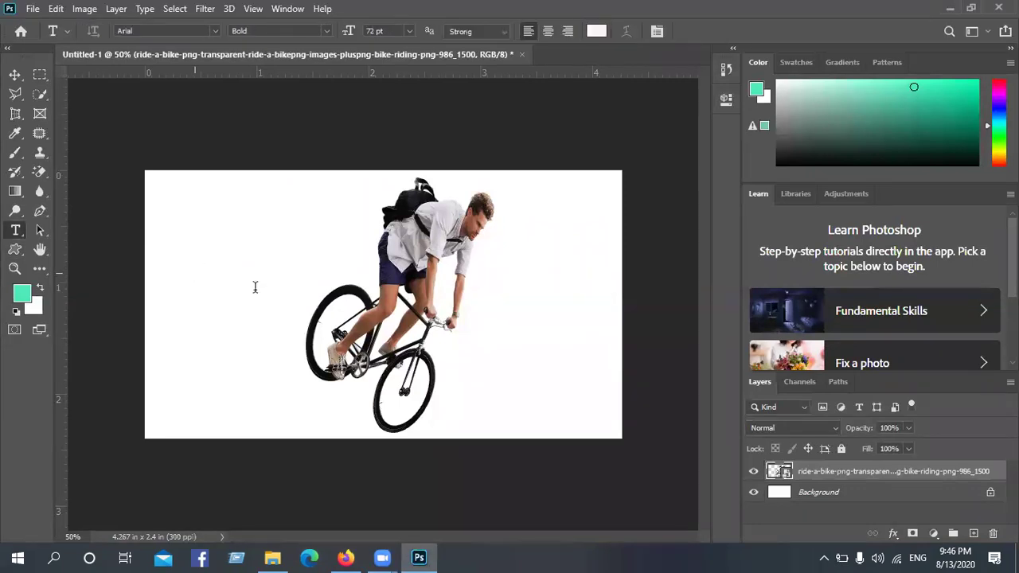
{"action": "left_click", "coordinate": [194, 273]}
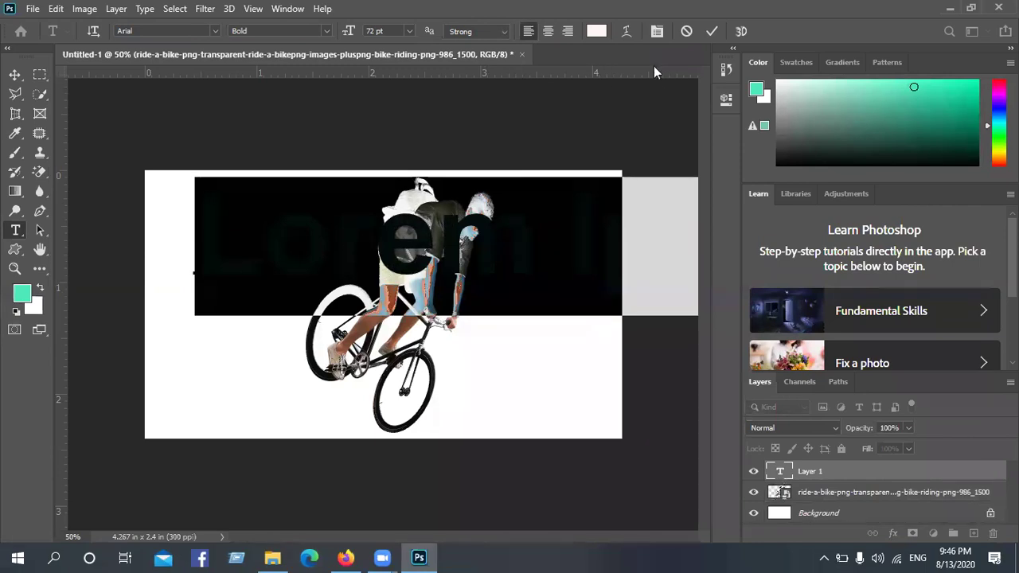
{"action": "left_click", "coordinate": [409, 31]}
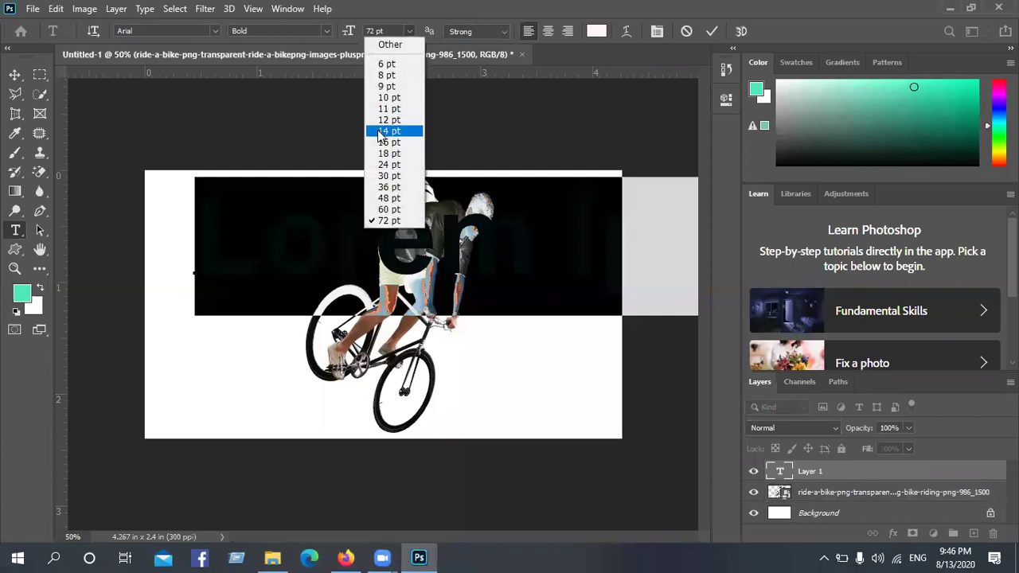
{"action": "left_click", "coordinate": [380, 133]}
{"action": "left_click", "coordinate": [409, 31]}
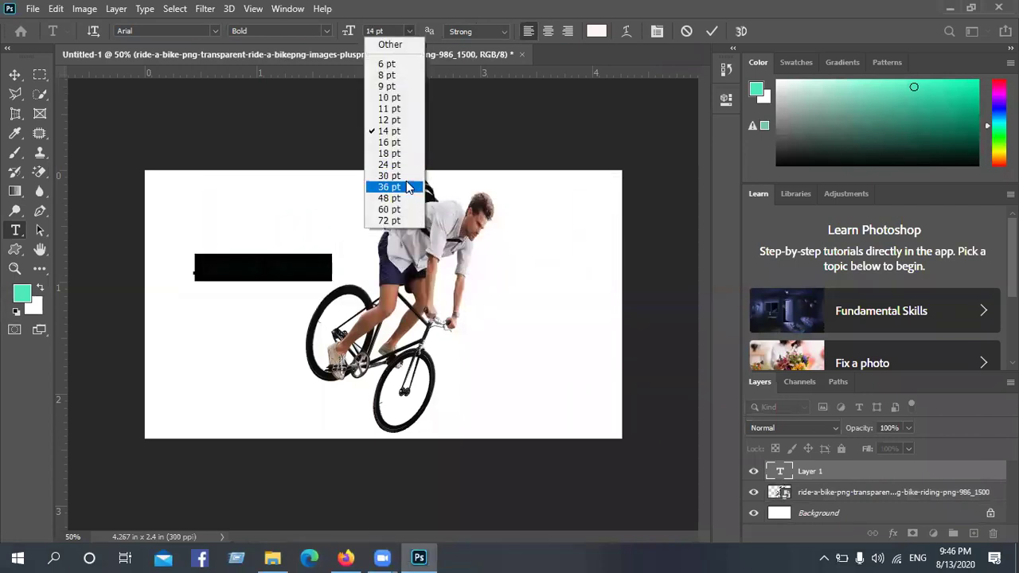
{"action": "left_click", "coordinate": [406, 186]}
- Set the Lorem Ipsum text colour to dark red, a3252e
{"action": "left_click", "coordinate": [596, 31]}
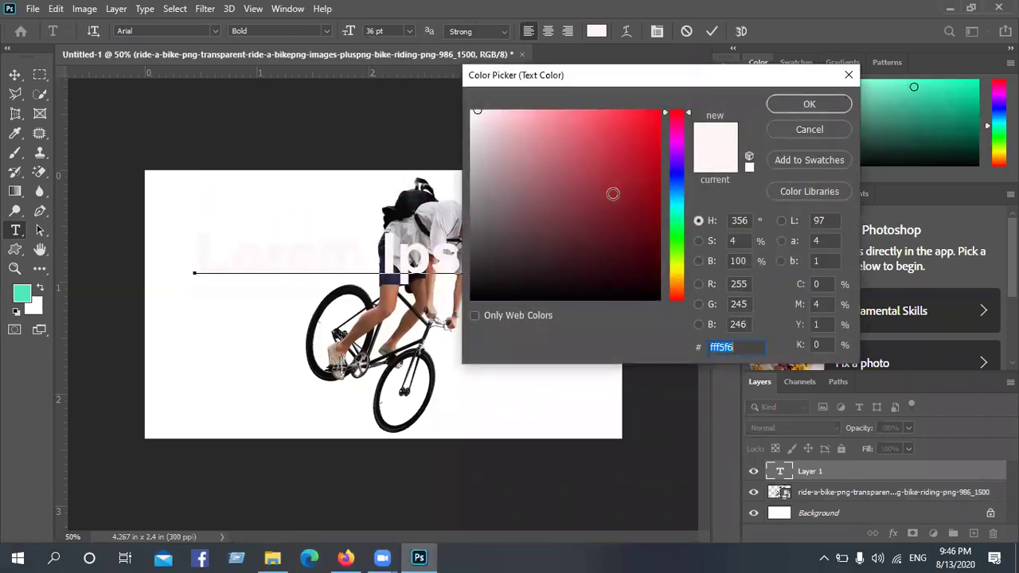
{"action": "left_click", "coordinate": [642, 162]}
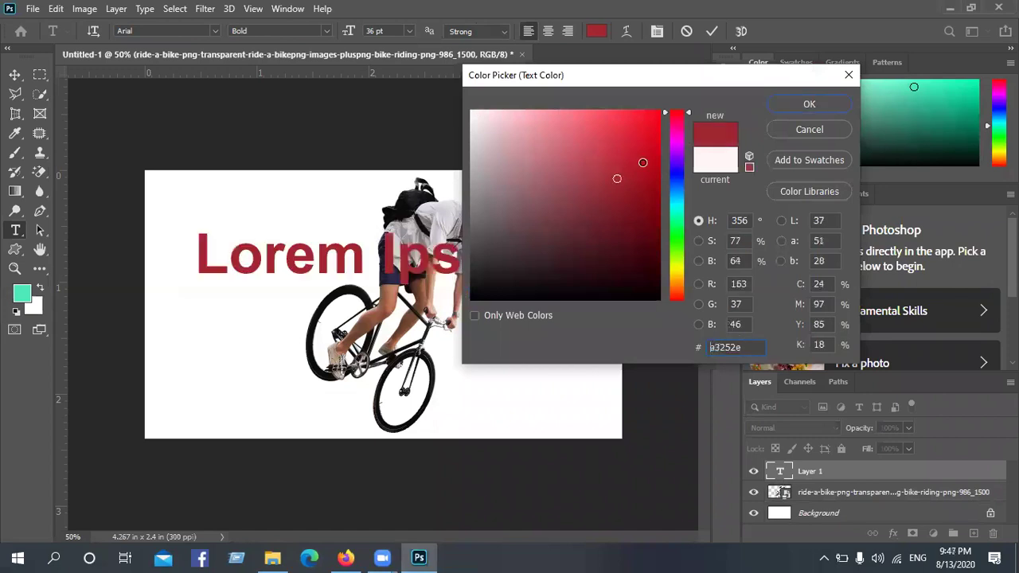
{"action": "left_click", "coordinate": [809, 105]}
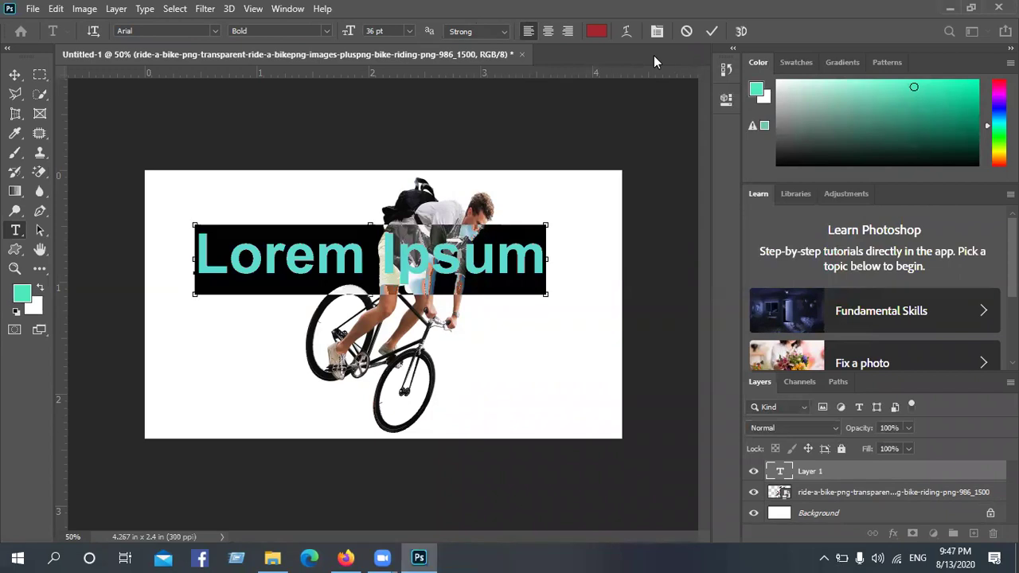
- Show the character settings beside the canvas and apply All Caps to the Lorem Ipsum text
{"action": "key", "text": "ctrl+t"}
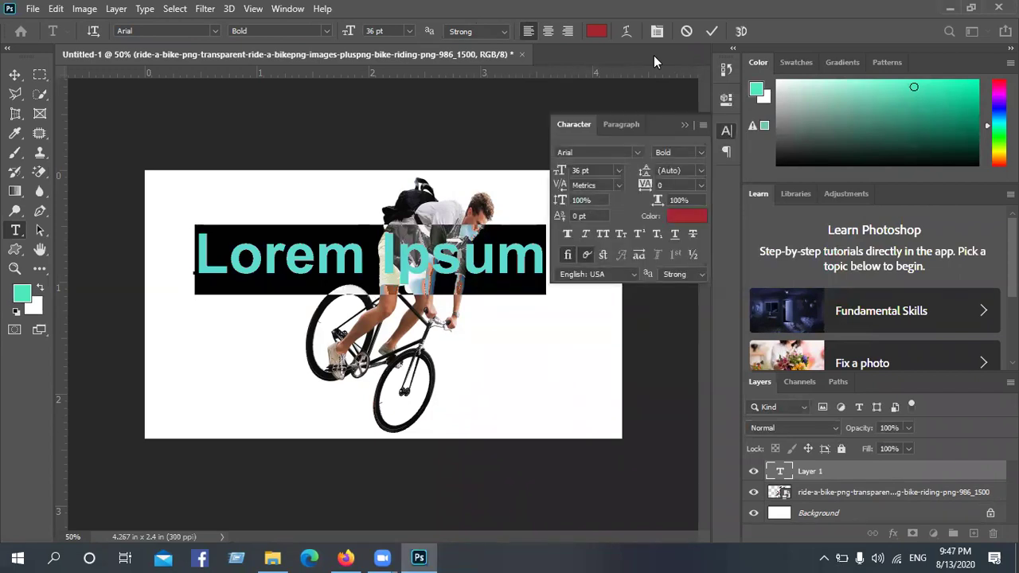
{"action": "left_click_drag", "start_coordinate": [649, 118], "coordinate": [695, 126]}
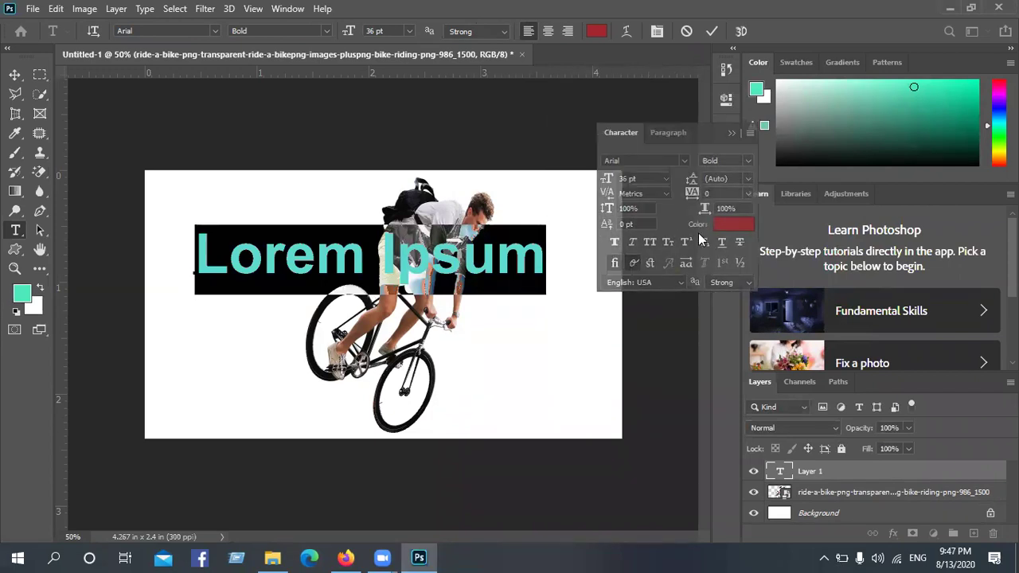
{"action": "left_click", "coordinate": [649, 241]}
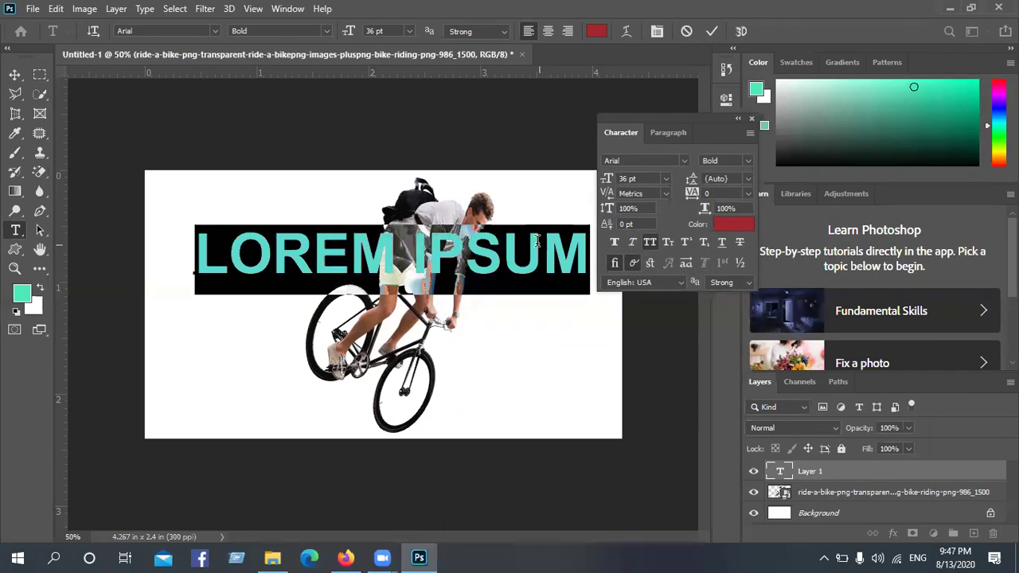
- Move the text line slightly down and to the left across the cyclist, and reselect all of its characters
{"action": "left_click", "coordinate": [467, 243]}
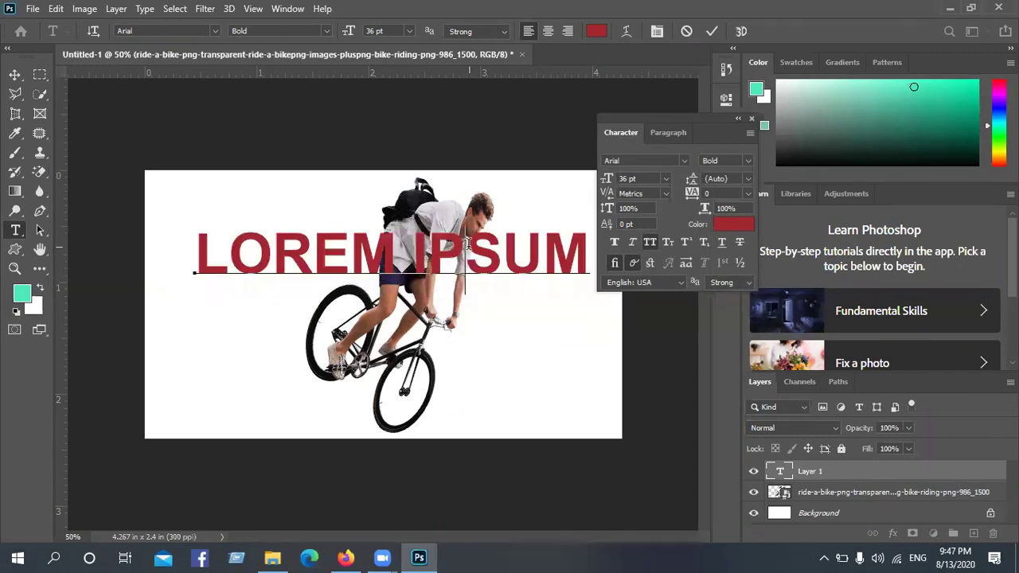
{"action": "left_click_drag", "start_coordinate": [364, 342], "coordinate": [364, 372]}
{"action": "left_click_drag", "start_coordinate": [183, 285], "coordinate": [611, 286]}
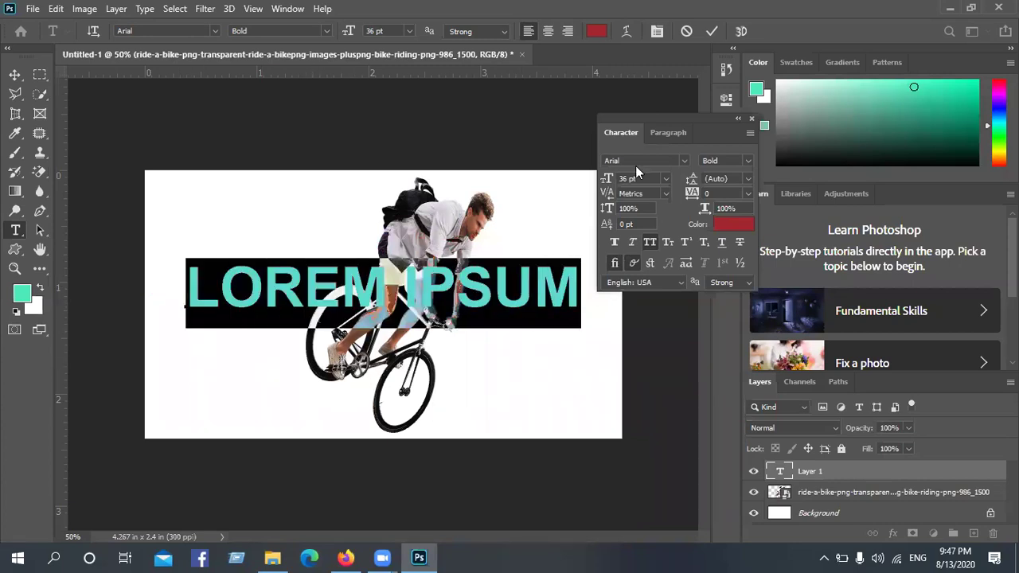
{"action": "left_click_drag", "start_coordinate": [706, 134], "coordinate": [713, 163]}
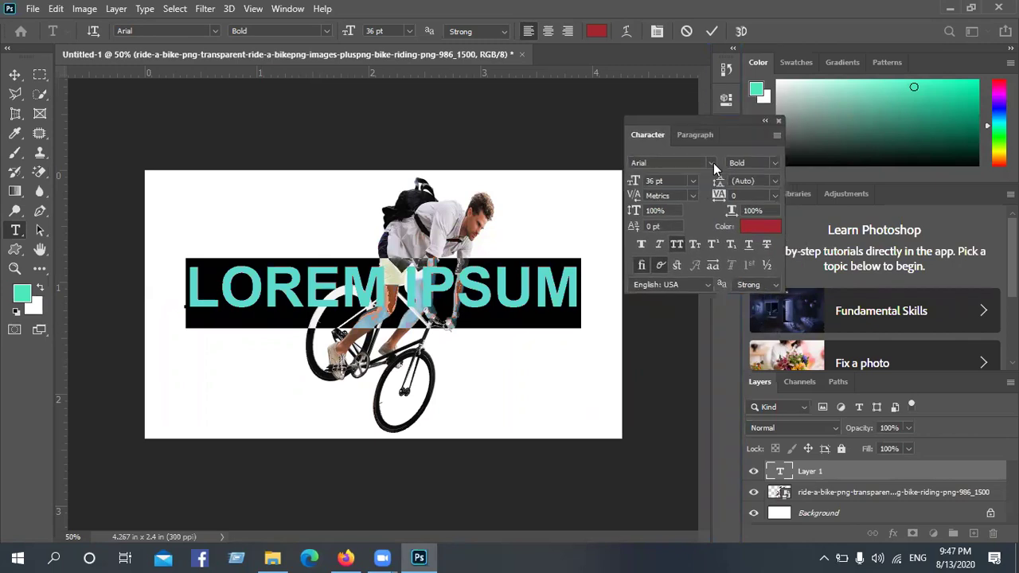
{"action": "left_click", "coordinate": [338, 300]}
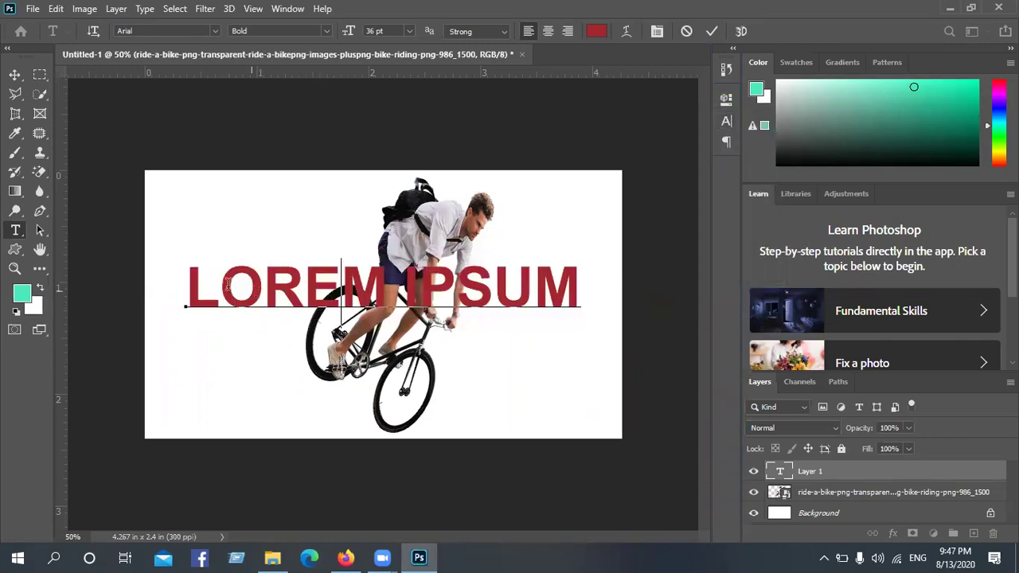
{"action": "key", "text": "ctrl+a"}
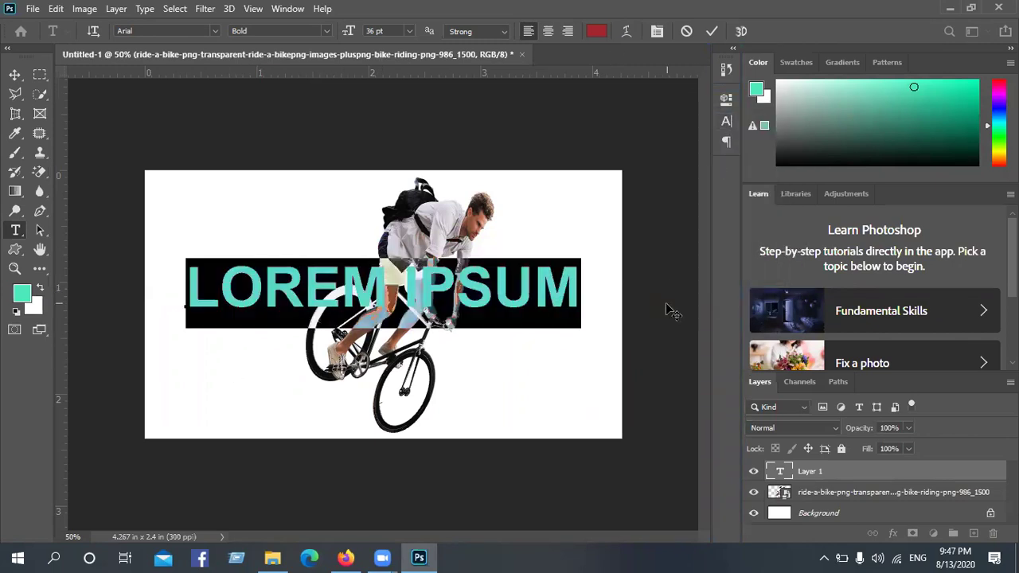
- Turn off All Caps for the selected text, and try Faux Italic on it before removing that style
{"action": "key", "text": "ctrl+t"}
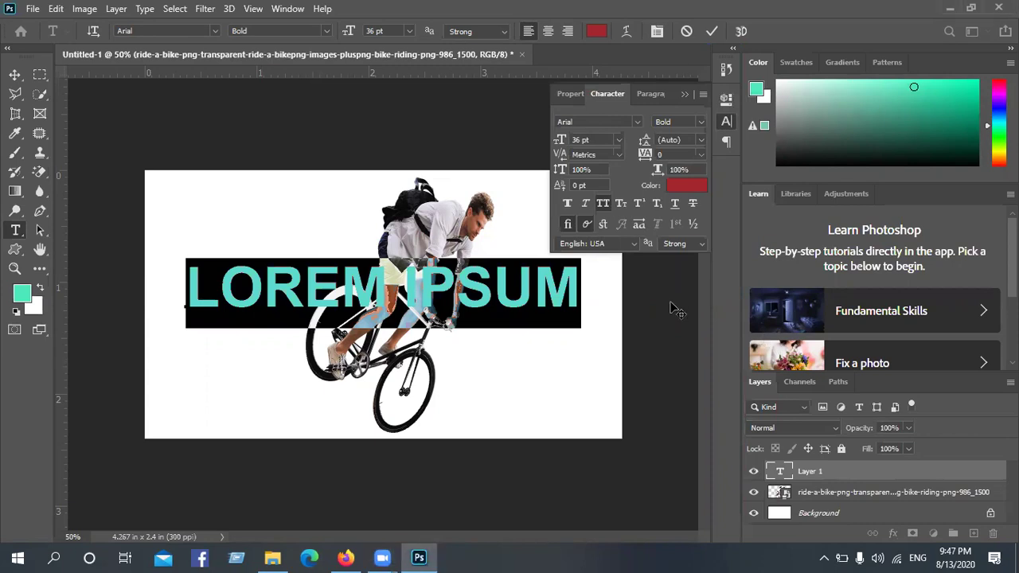
{"action": "left_click", "coordinate": [606, 204]}
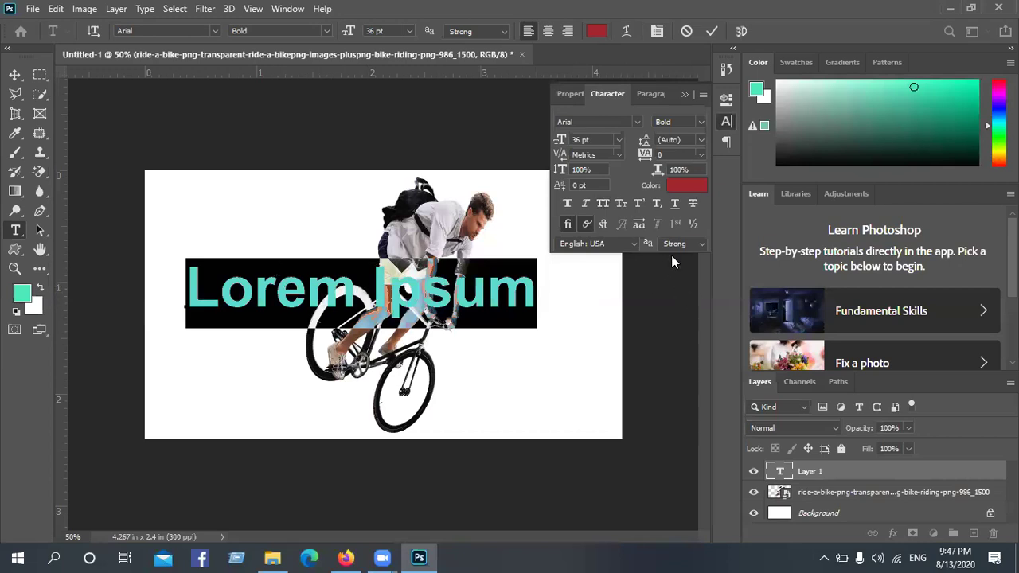
{"action": "left_click", "coordinate": [585, 204]}
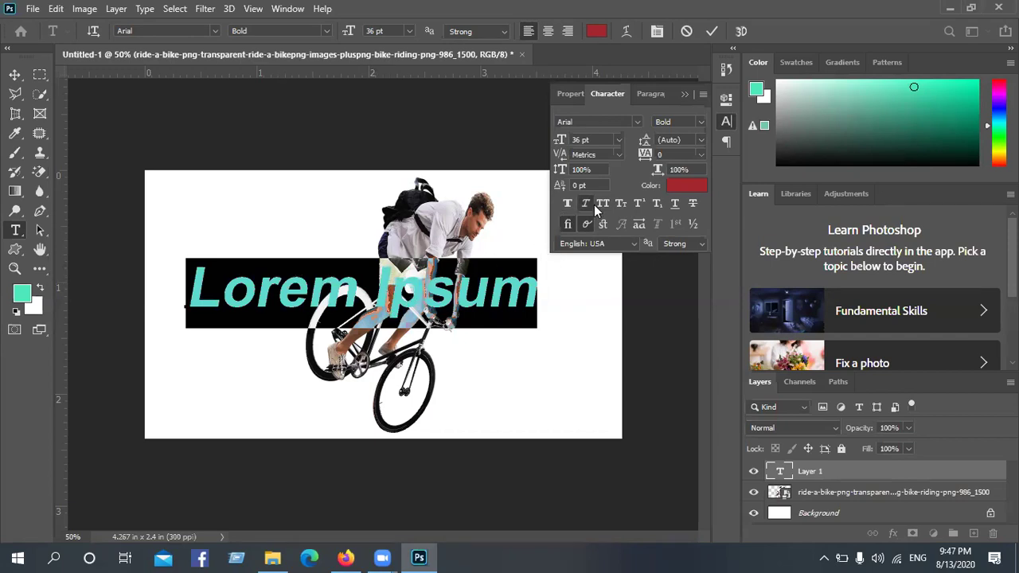
{"action": "left_click", "coordinate": [585, 203]}
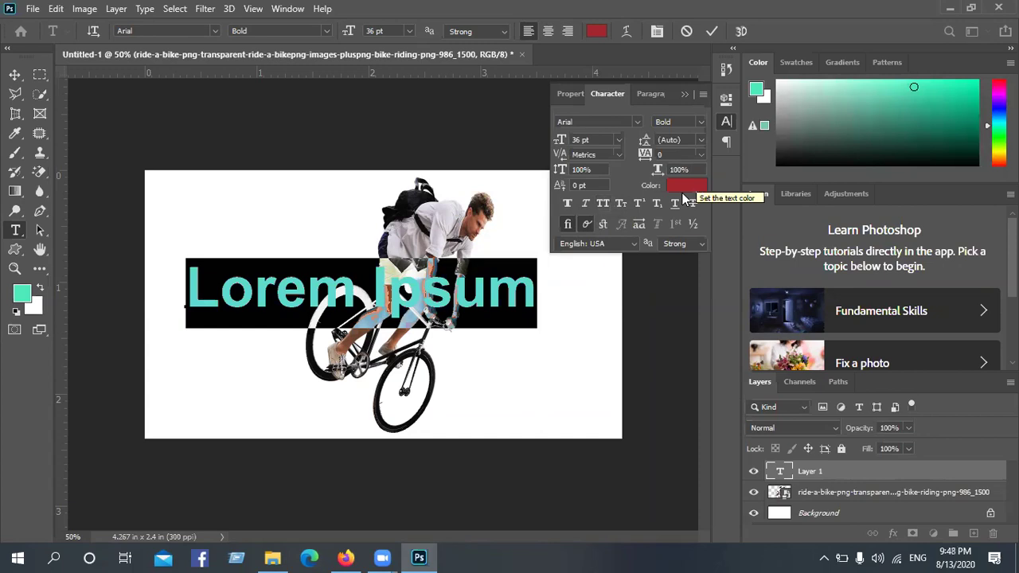
- Try Underline and Strikethrough in turn on the whole Lorem Ipsum text, and clear both styles
{"action": "left_click", "coordinate": [354, 287]}
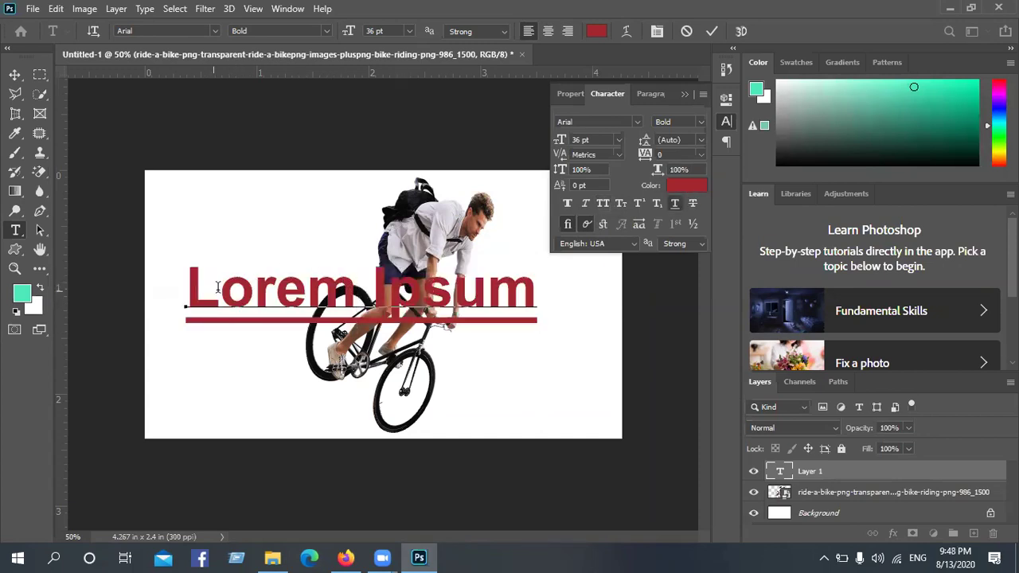
{"action": "left_click_drag", "start_coordinate": [184, 288], "coordinate": [605, 308]}
{"action": "left_click", "coordinate": [676, 205]}
{"action": "left_click", "coordinate": [692, 204]}
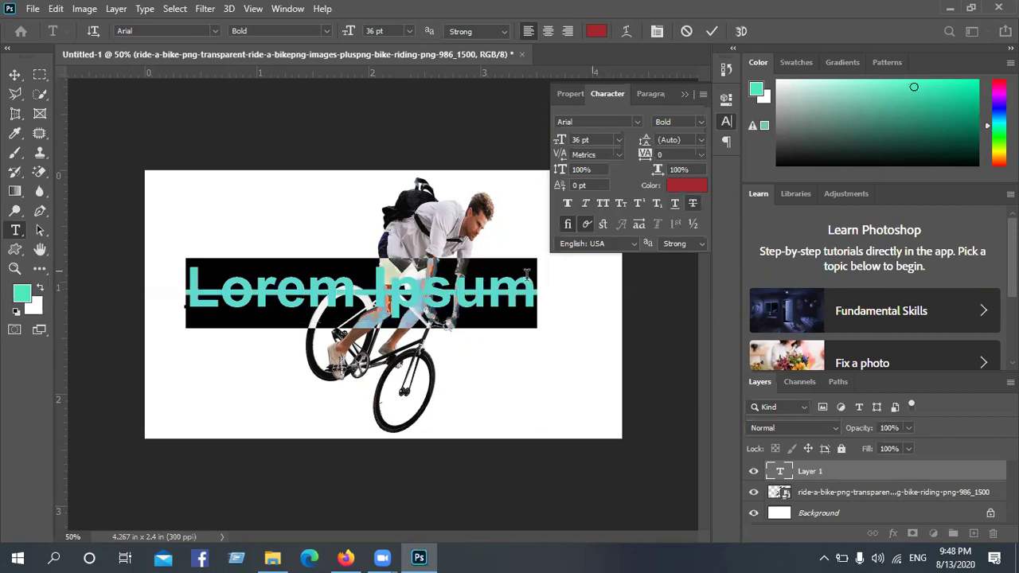
{"action": "left_click", "coordinate": [693, 205]}
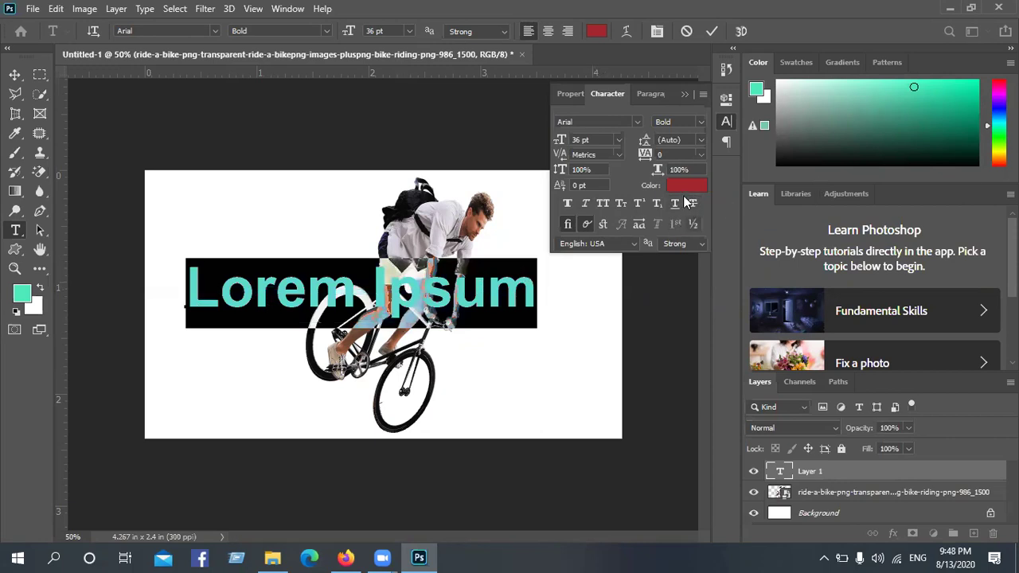
- Show the paragraph settings, reselect the whole Lorem Ipsum line and commit the text edit
{"action": "left_click", "coordinate": [645, 93]}
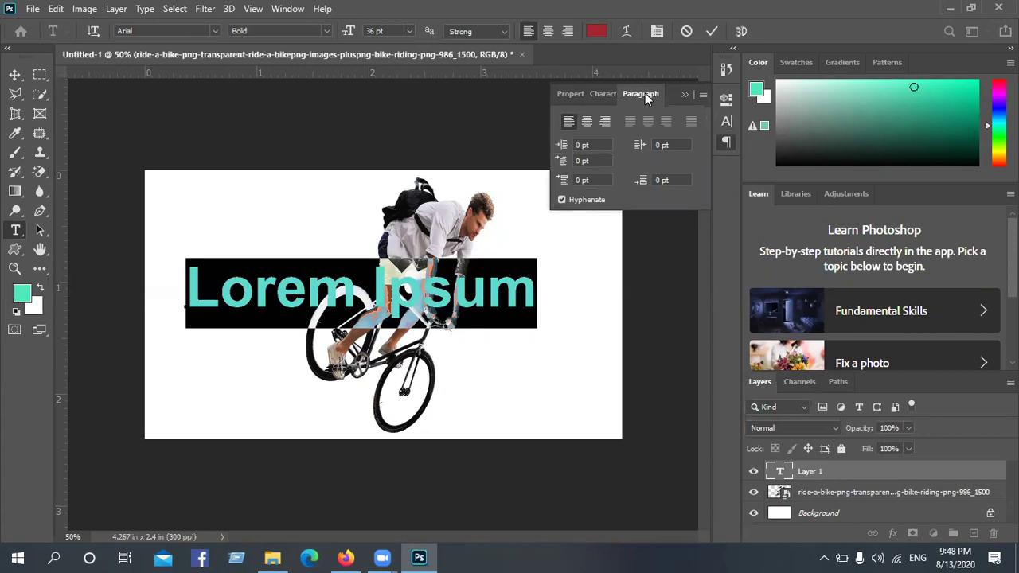
{"action": "left_click", "coordinate": [510, 287]}
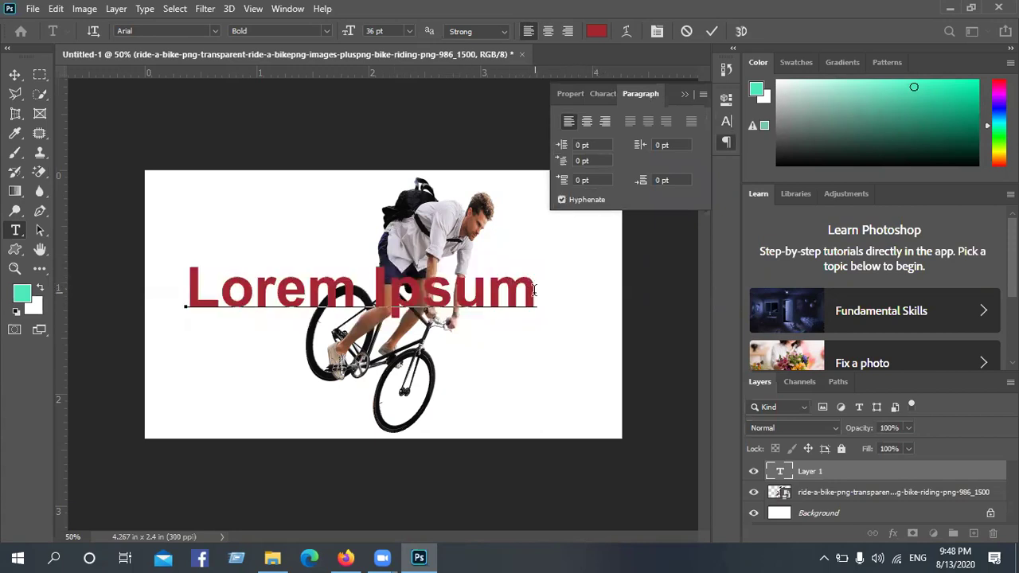
{"action": "left_click", "coordinate": [187, 283]}
{"action": "left_click_drag", "start_coordinate": [538, 294], "coordinate": [118, 279]}
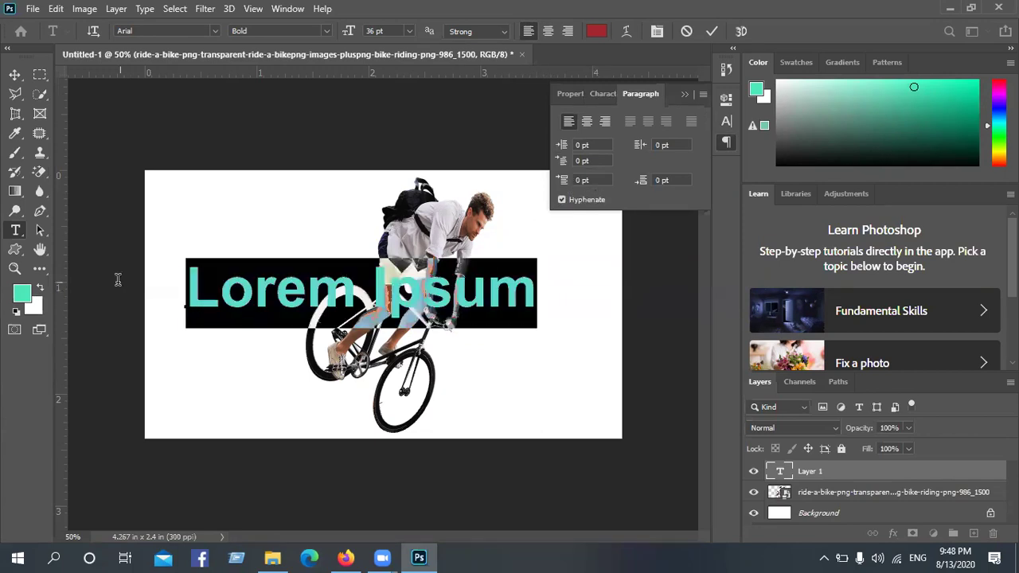
{"action": "left_click", "coordinate": [712, 31]}
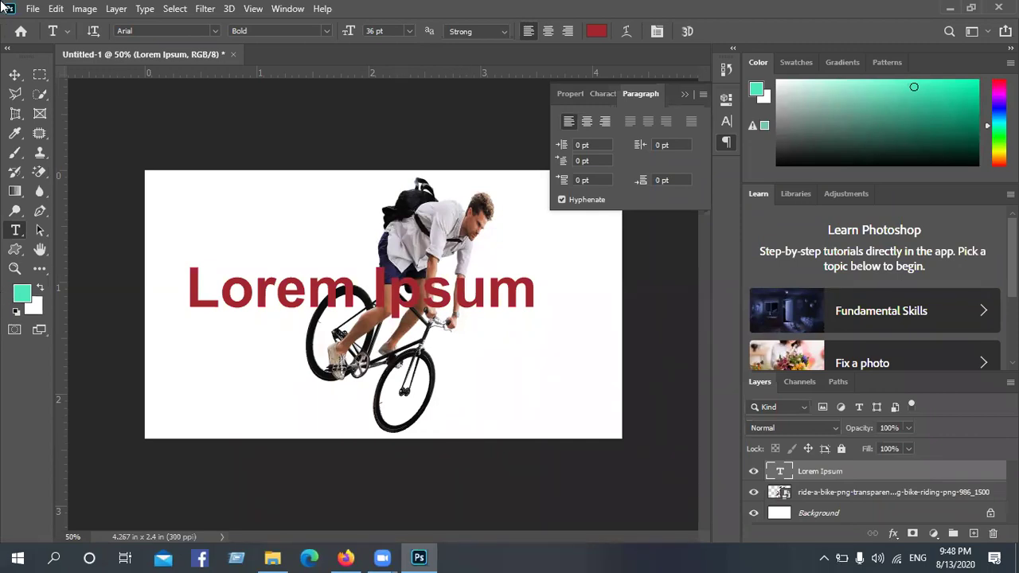
- Switch to the course outline in Firefox and highlight the homework entries Airtel Ads, Robi Ads and Mobile Phone Ads in turn
{"action": "left_click", "coordinate": [347, 557]}
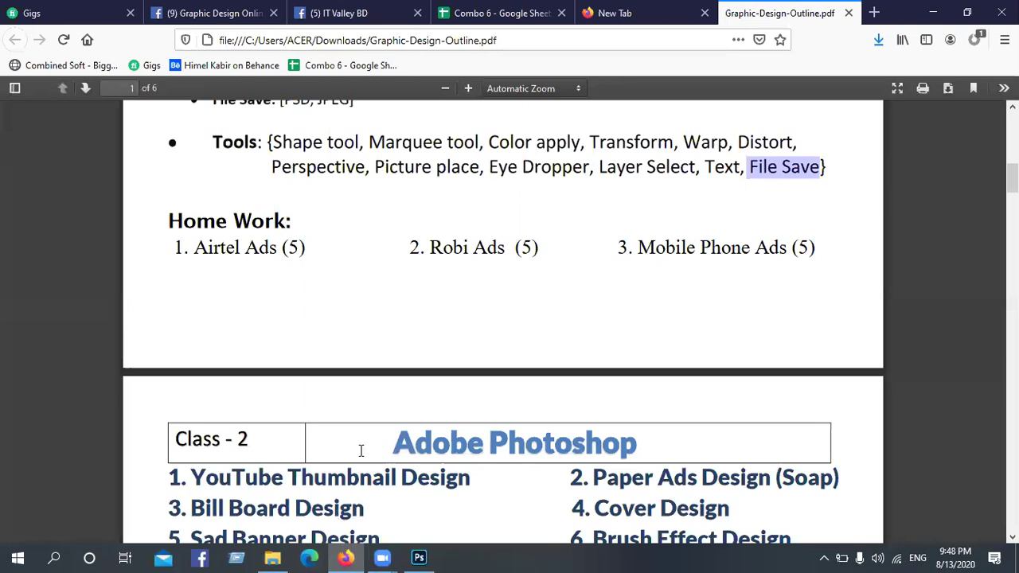
{"action": "scroll", "coordinate": [446, 373], "scroll_direction": "down", "scroll_amount": 2}
{"action": "scroll", "coordinate": [444, 368], "scroll_direction": "up", "scroll_amount": 6}
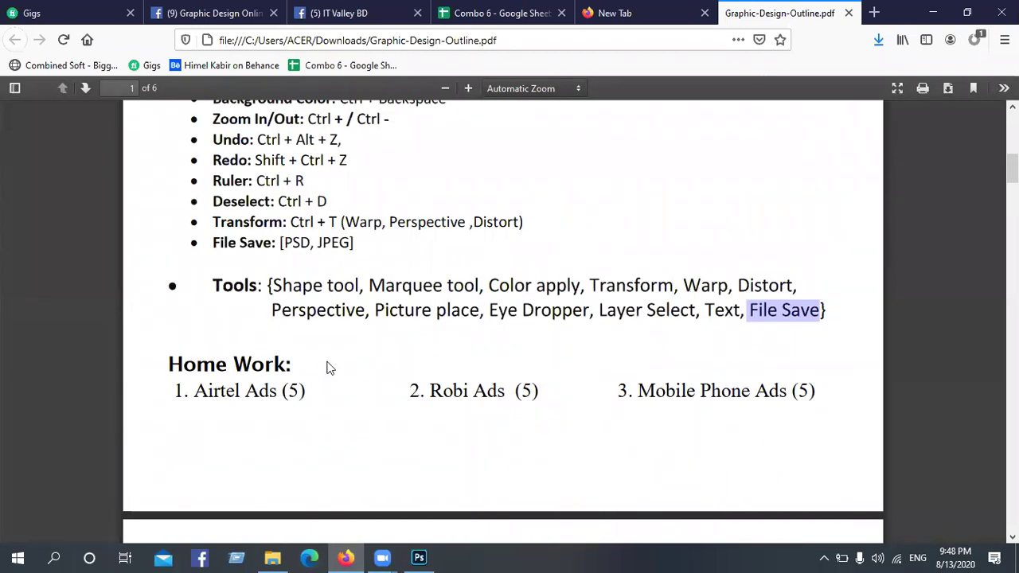
{"action": "left_click_drag", "start_coordinate": [205, 390], "coordinate": [276, 390]}
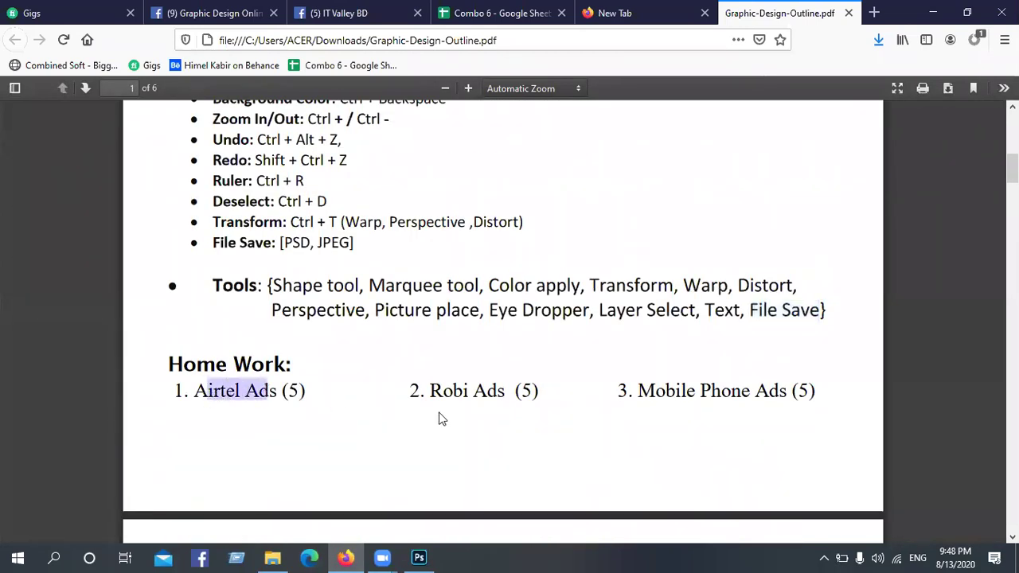
{"action": "left_click", "coordinate": [429, 390]}
{"action": "left_click_drag", "start_coordinate": [430, 390], "coordinate": [506, 402]}
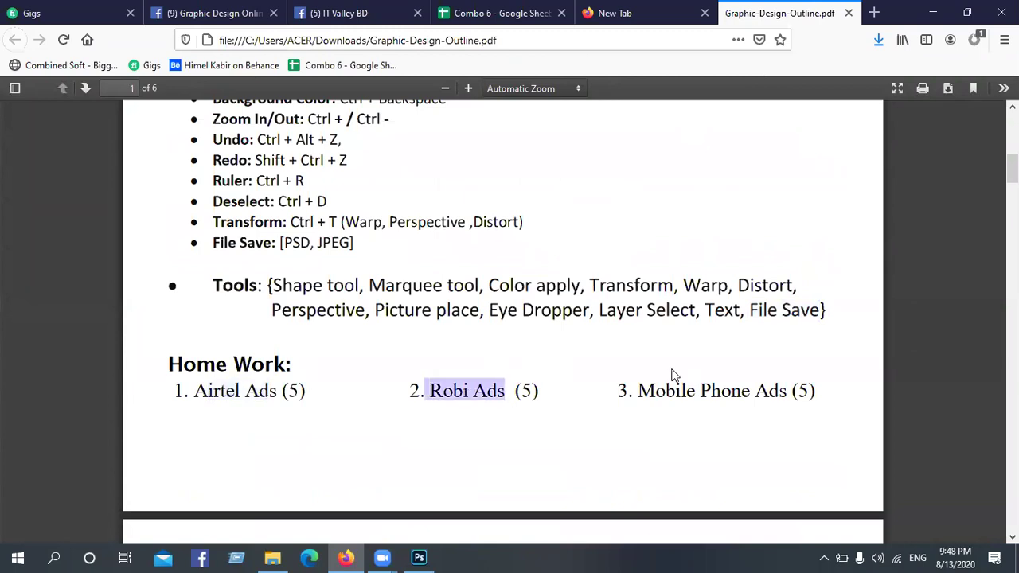
{"action": "left_click_drag", "start_coordinate": [636, 390], "coordinate": [785, 391]}
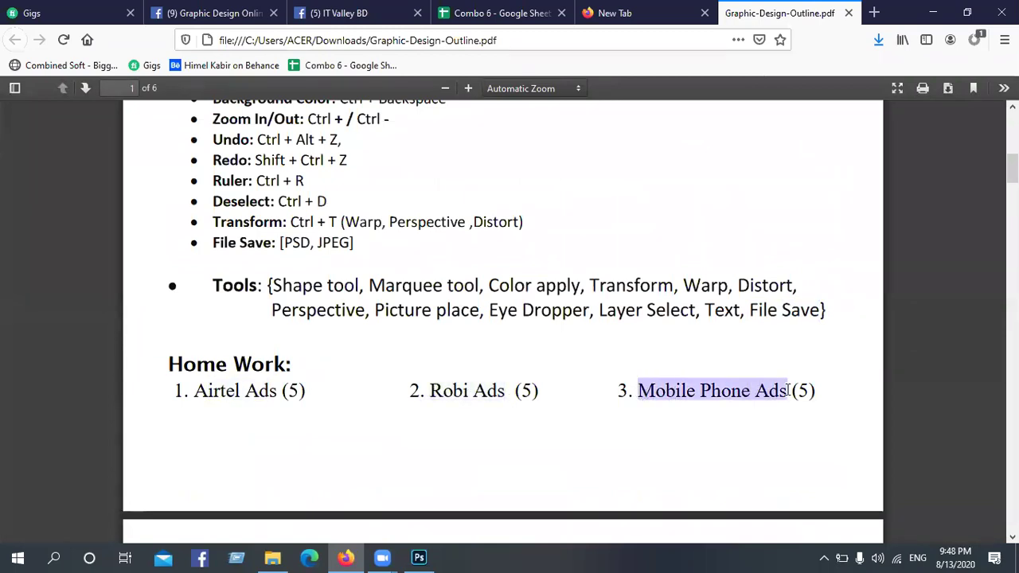
{"action": "scroll", "coordinate": [711, 348], "scroll_direction": "down", "scroll_amount": 2}
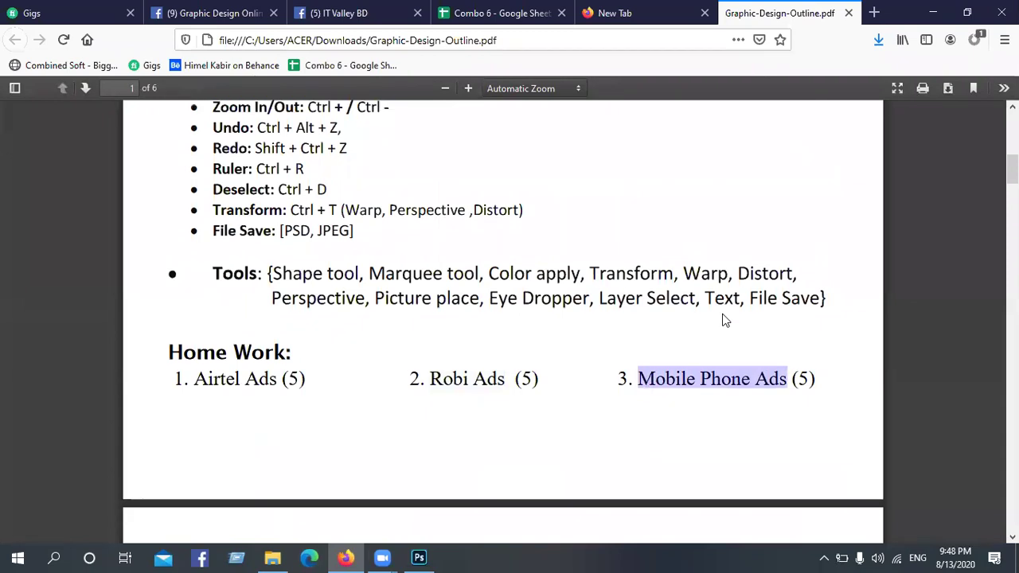
- Clear the homework highlight, go to the Class - 2 section of the outline and highlight its Paper Ads Design topic
{"action": "left_click", "coordinate": [675, 302]}
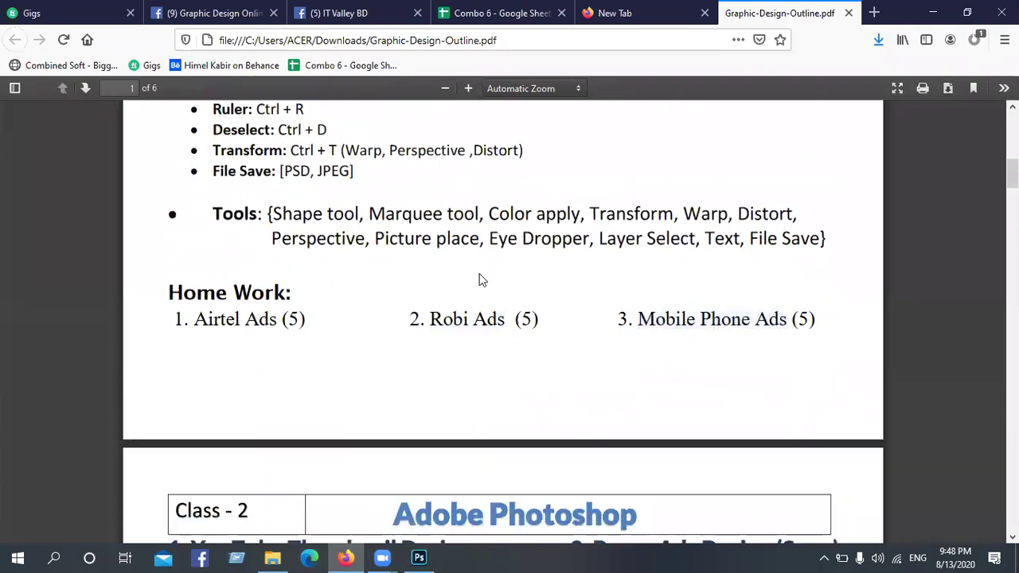
{"action": "scroll", "coordinate": [480, 279], "scroll_direction": "down", "scroll_amount": 3}
{"action": "scroll", "coordinate": [481, 278], "scroll_direction": "down", "scroll_amount": 1}
{"action": "scroll", "coordinate": [480, 278], "scroll_direction": "up", "scroll_amount": 4}
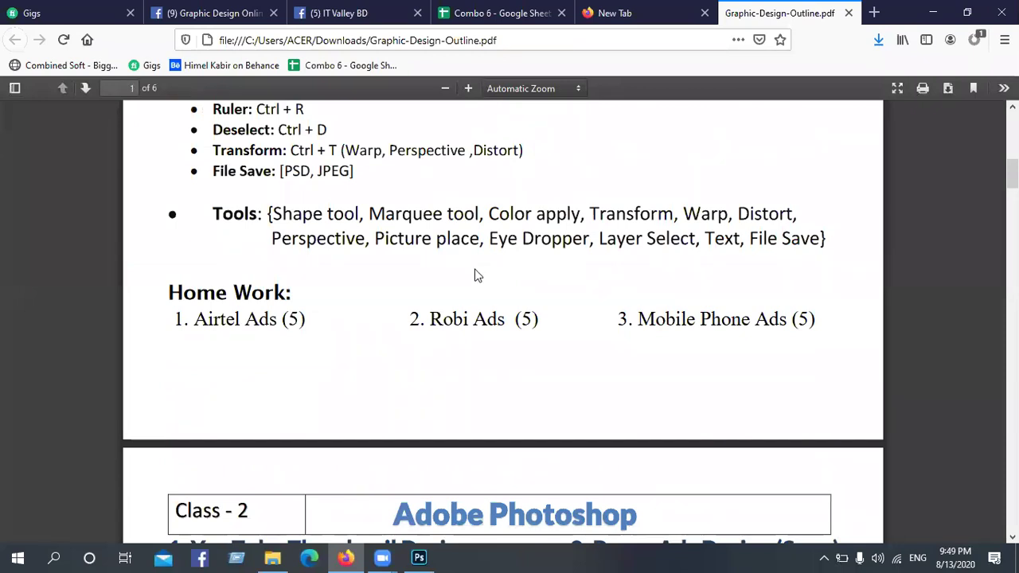
{"action": "scroll", "coordinate": [481, 277], "scroll_direction": "down", "scroll_amount": 3}
{"action": "scroll", "coordinate": [480, 275], "scroll_direction": "down", "scroll_amount": 2}
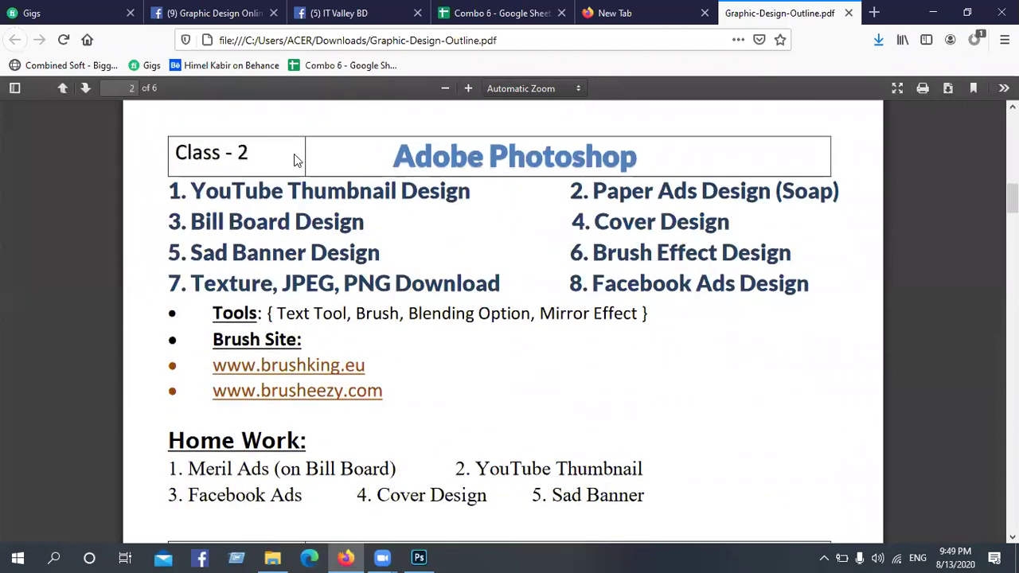
{"action": "scroll", "coordinate": [518, 212], "scroll_direction": "down", "scroll_amount": 1}
{"action": "scroll", "coordinate": [541, 314], "scroll_direction": "up", "scroll_amount": 1}
{"action": "left_click_drag", "start_coordinate": [592, 188], "coordinate": [752, 215]}
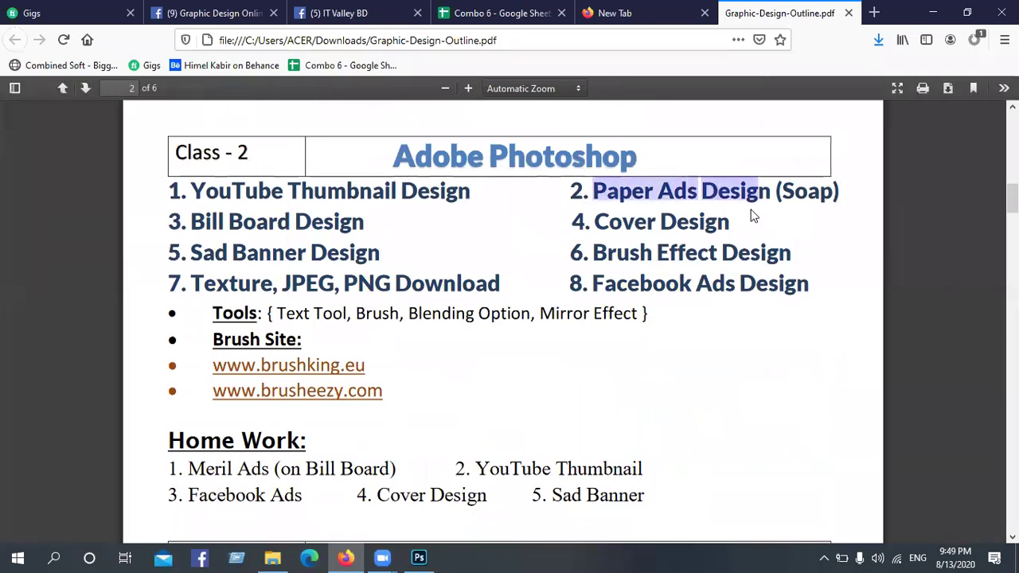
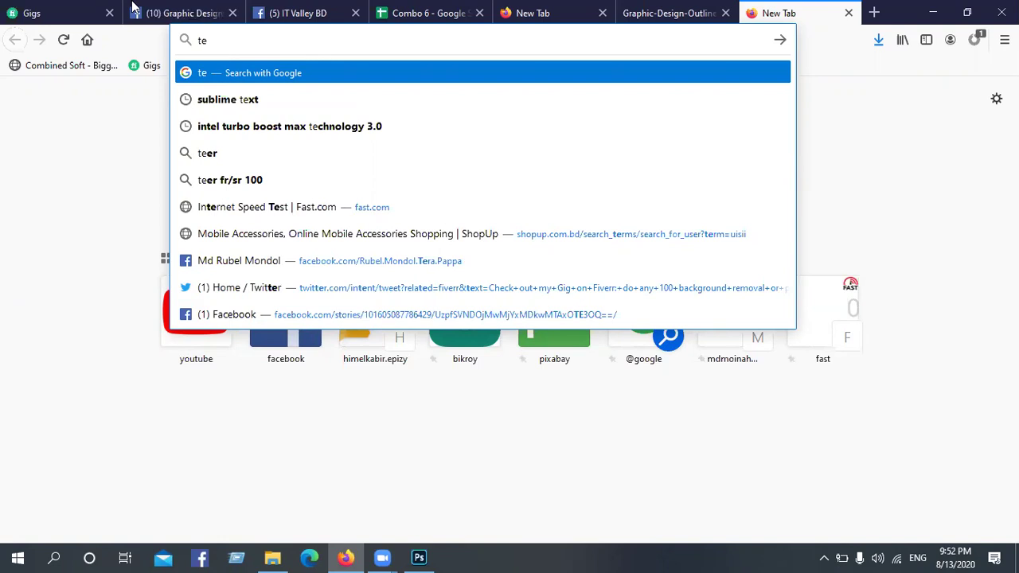
- Search the web for "text overlay" and open Facebook's Text Overlay Tool from the results
{"action": "left_click", "coordinate": [603, 133]}
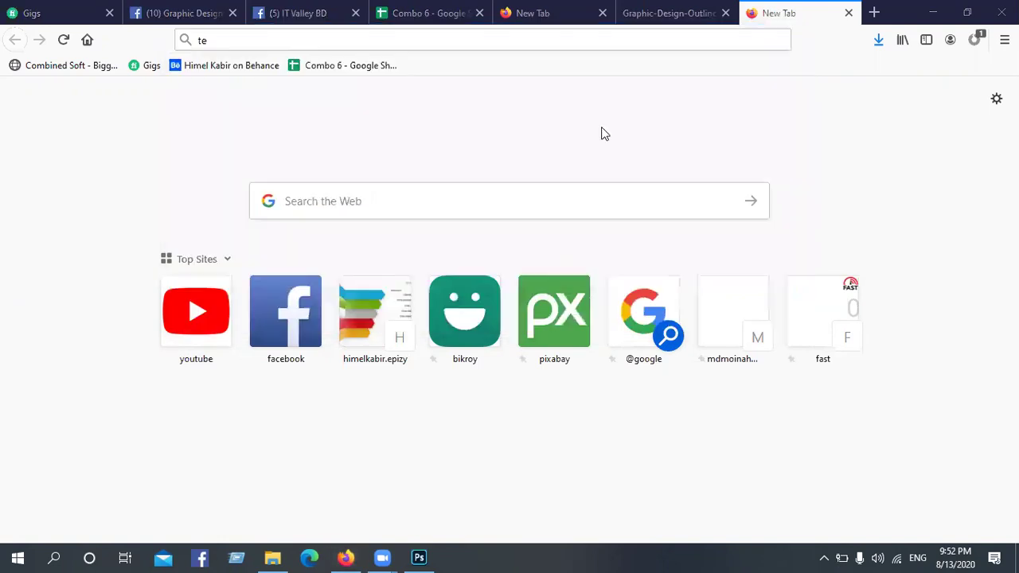
{"action": "left_click", "coordinate": [295, 45]}
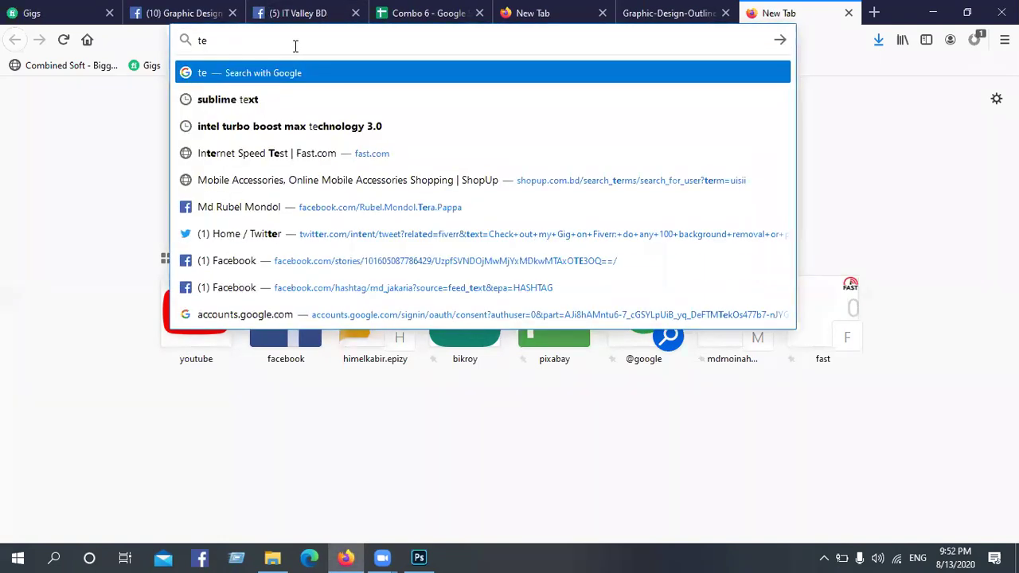
{"action": "type", "text": "xtover"}
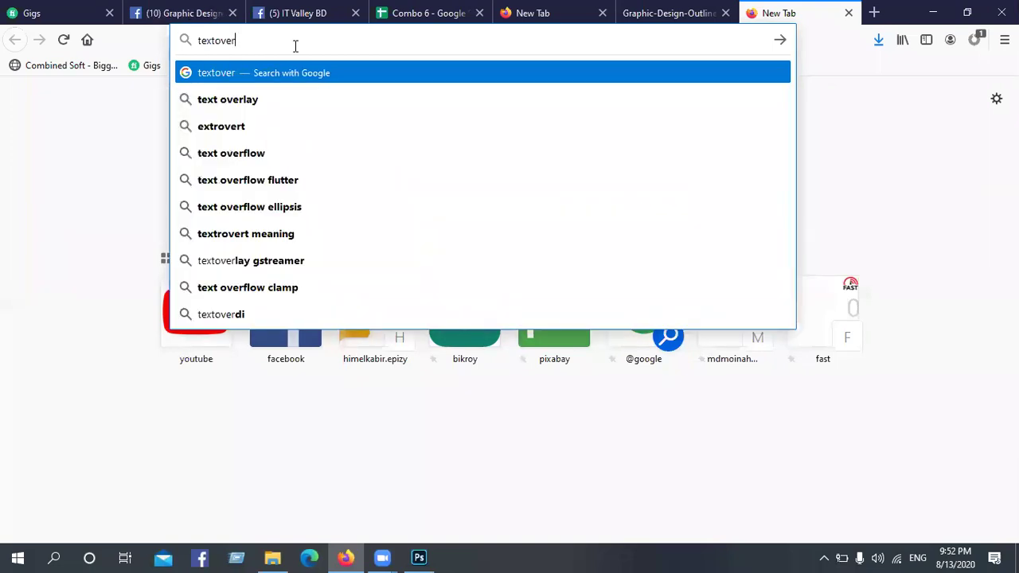
{"action": "left_click", "coordinate": [220, 101]}
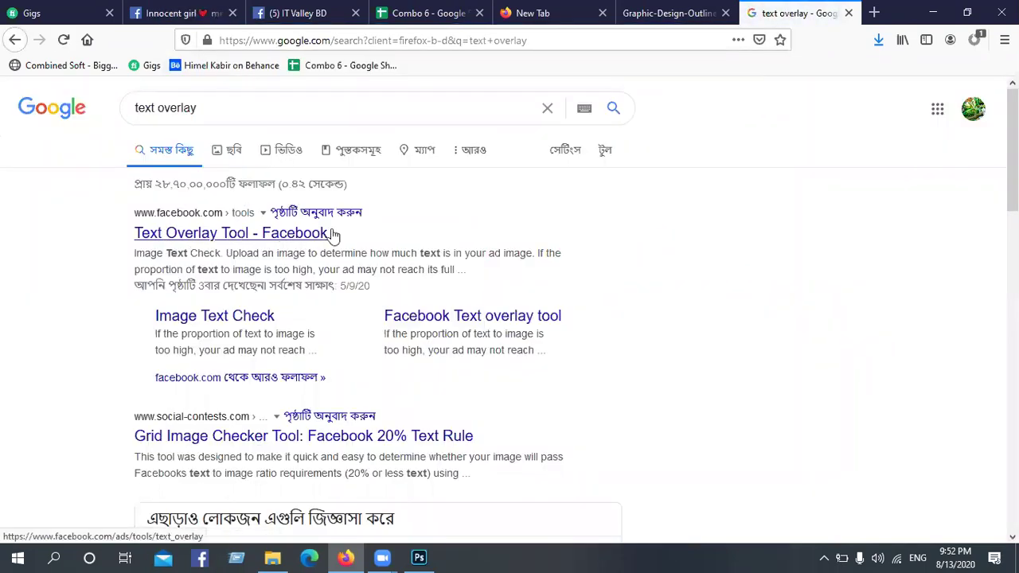
{"action": "left_click", "coordinate": [277, 233]}
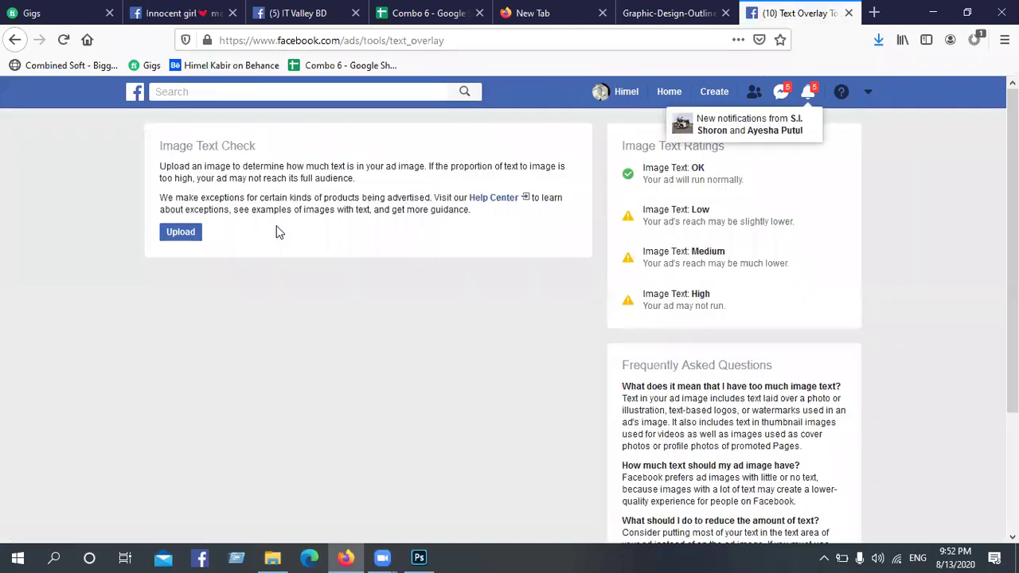
- Show the Royal Goods folder as large icons, upload the Uddogta-Royal Goods image for the text check, and highlight its rating
{"action": "left_click", "coordinate": [182, 235]}
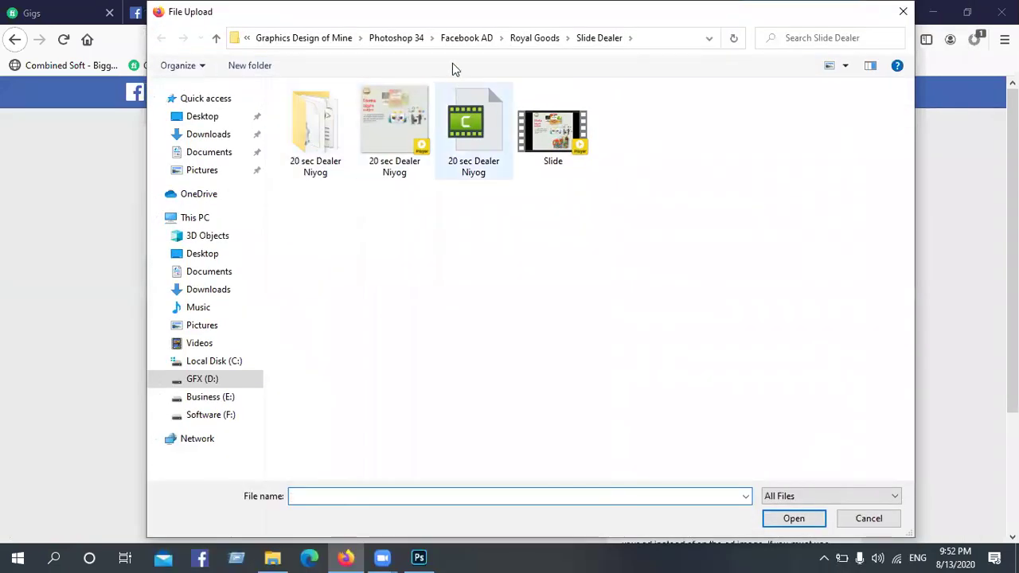
{"action": "left_click", "coordinate": [535, 38]}
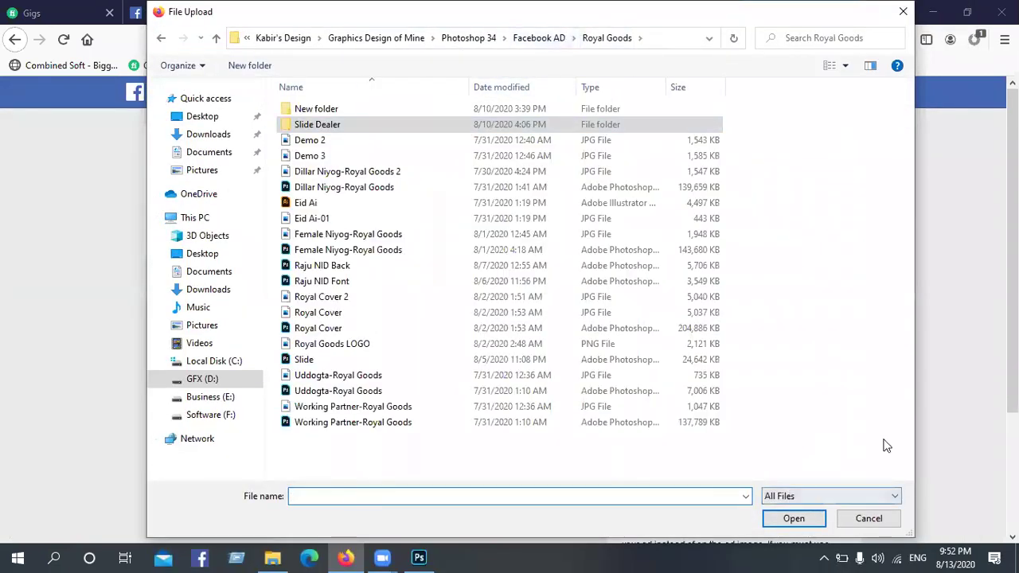
{"action": "left_click", "coordinate": [846, 70]}
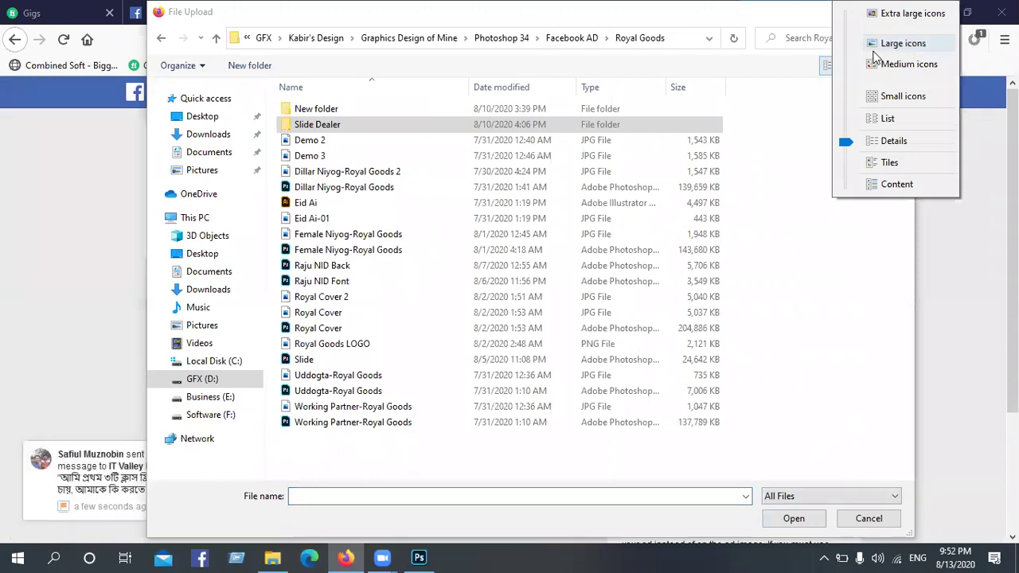
{"action": "left_click", "coordinate": [903, 43]}
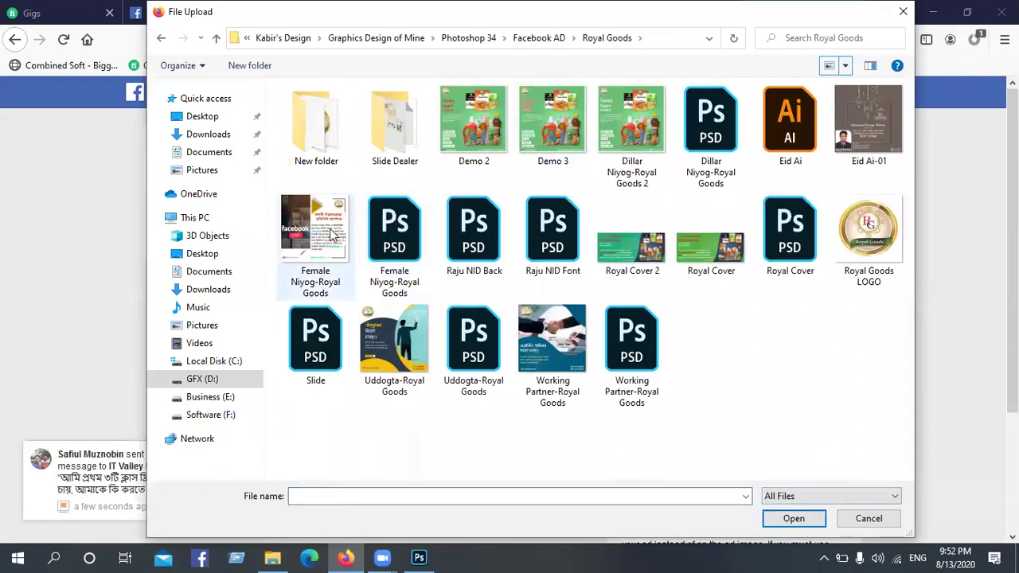
{"action": "left_click", "coordinate": [474, 119]}
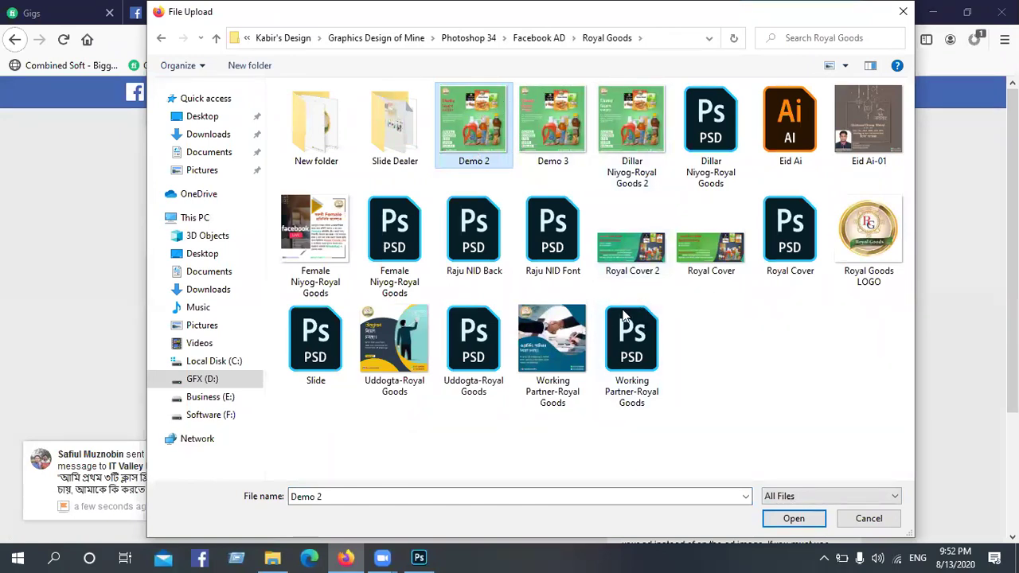
{"action": "left_click", "coordinate": [410, 354]}
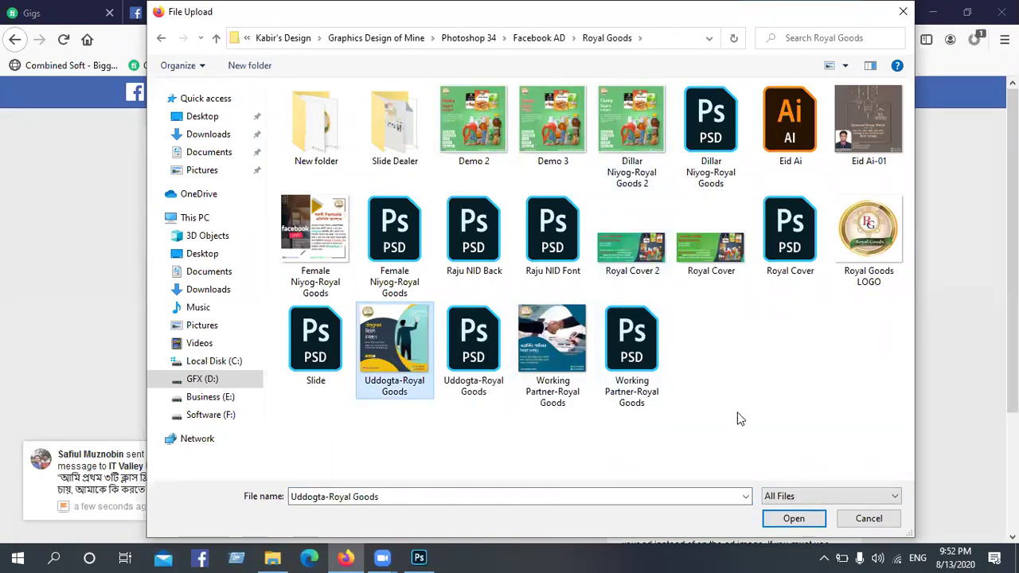
{"action": "left_click", "coordinate": [794, 519]}
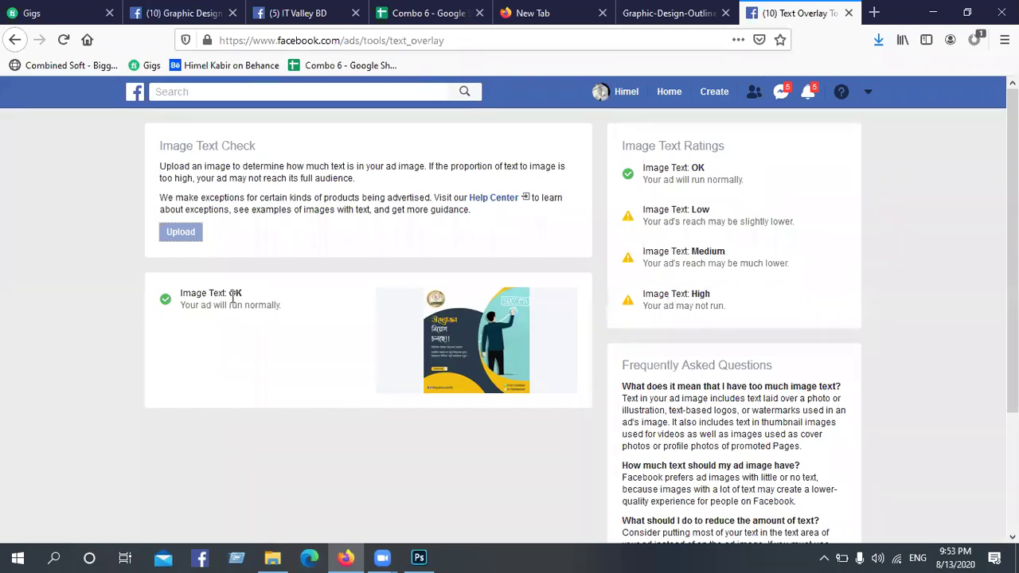
{"action": "mouse_move", "coordinate": [181, 306]}
{"action": "left_mouse_down"}
{"action": "mouse_move", "coordinate": [281, 308]}
{"action": "mouse_move", "coordinate": [197, 304]}
{"action": "left_mouse_up"}
{"action": "left_click", "coordinate": [281, 308]}
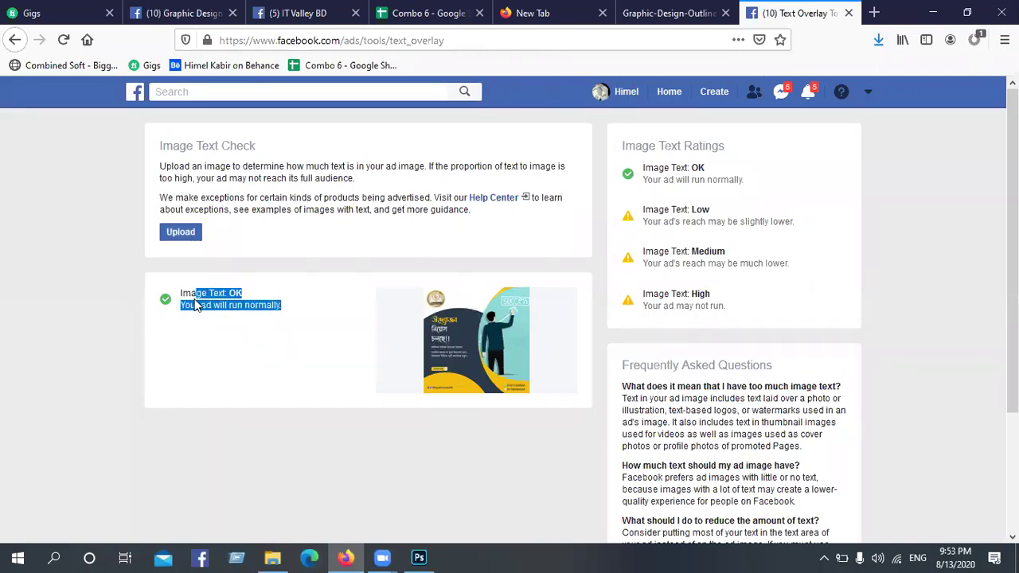
- Try to upload the Royal Cover 2 image for the text check, and reload the tool's page
{"action": "left_click", "coordinate": [191, 235]}
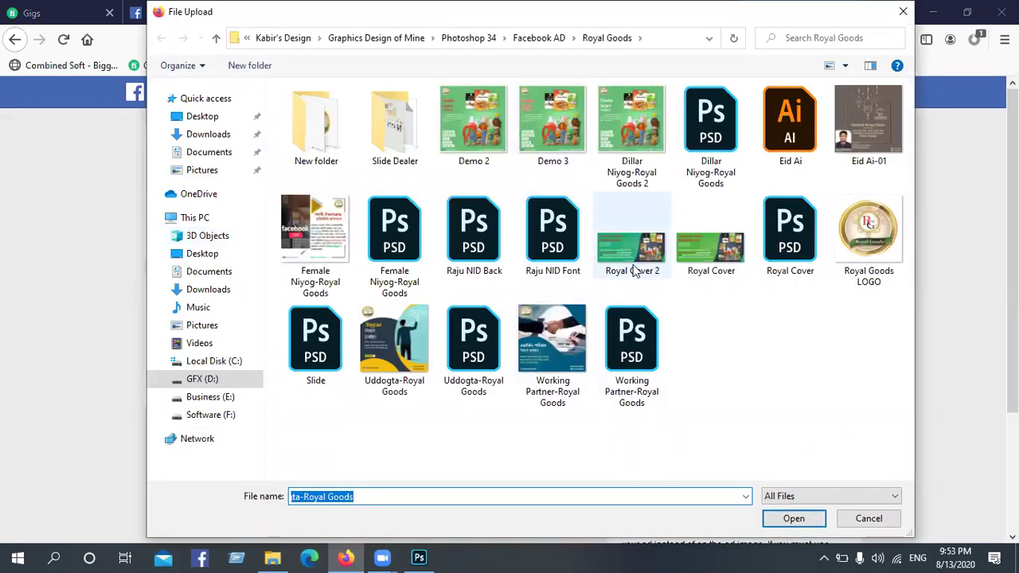
{"action": "left_click", "coordinate": [614, 238]}
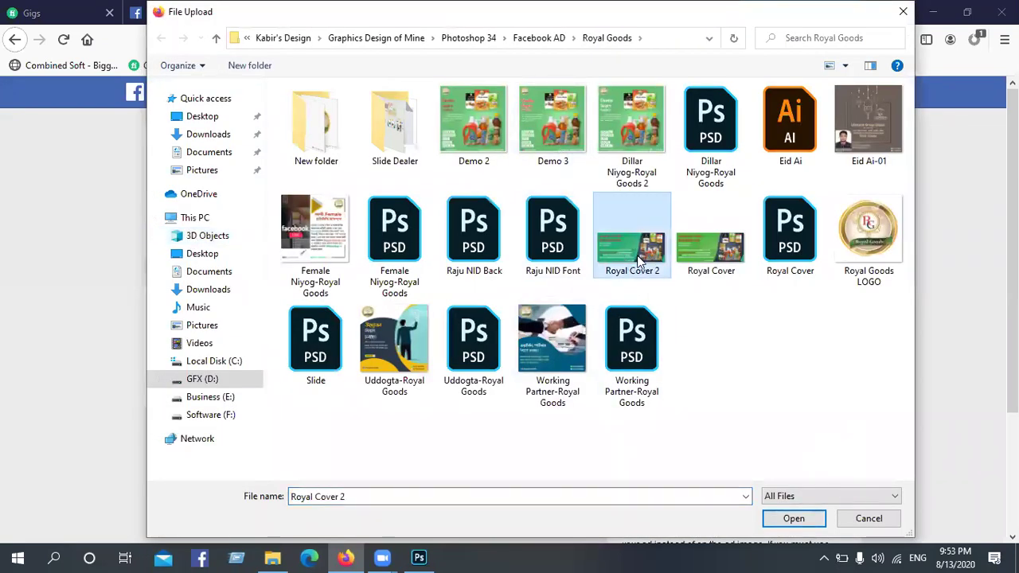
{"action": "left_click", "coordinate": [794, 520]}
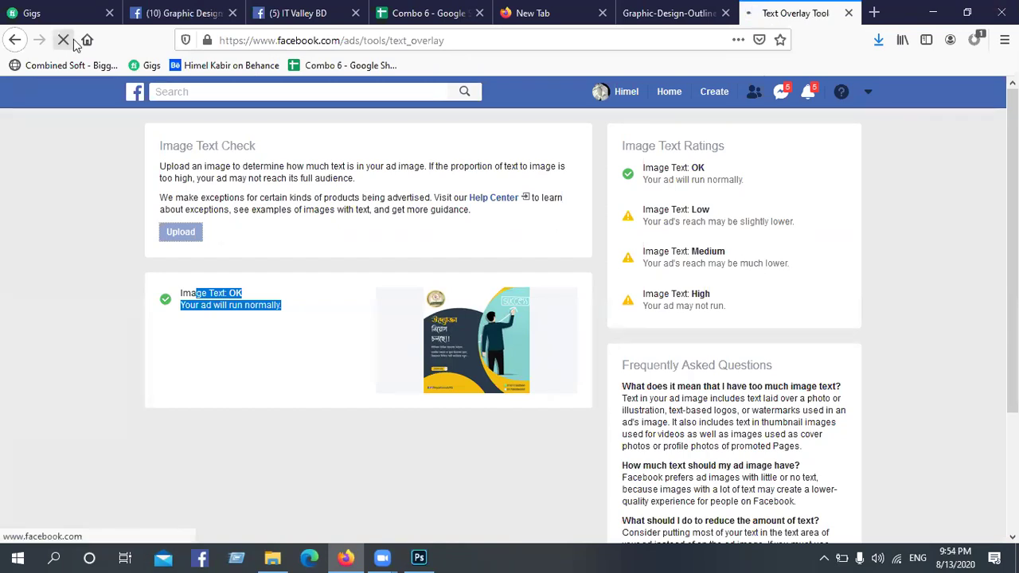
{"action": "left_click", "coordinate": [63, 39]}
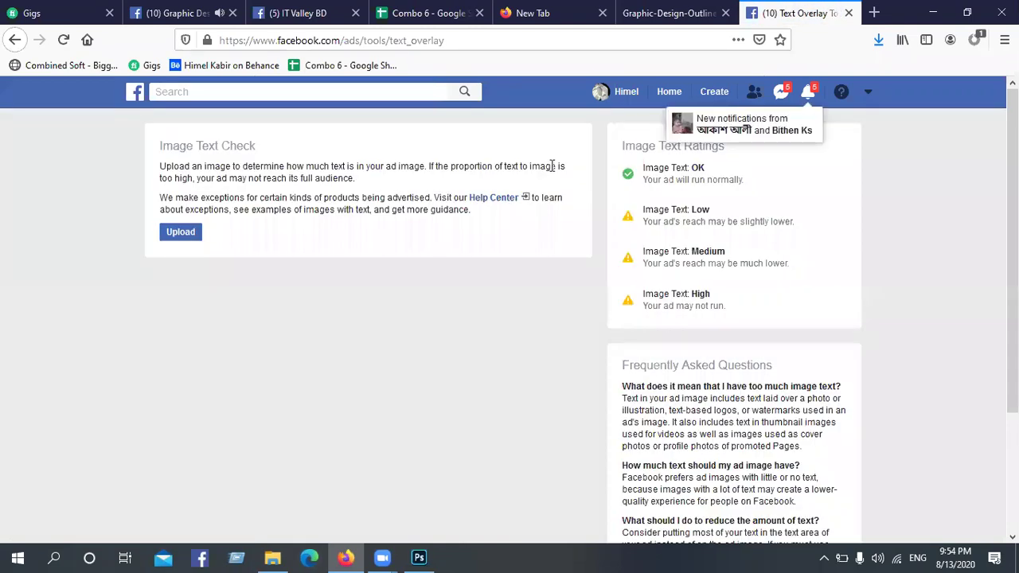
- Upload the Royal Cover 2 image from the Royal Goods folder for the image text check
{"action": "left_click", "coordinate": [181, 232]}
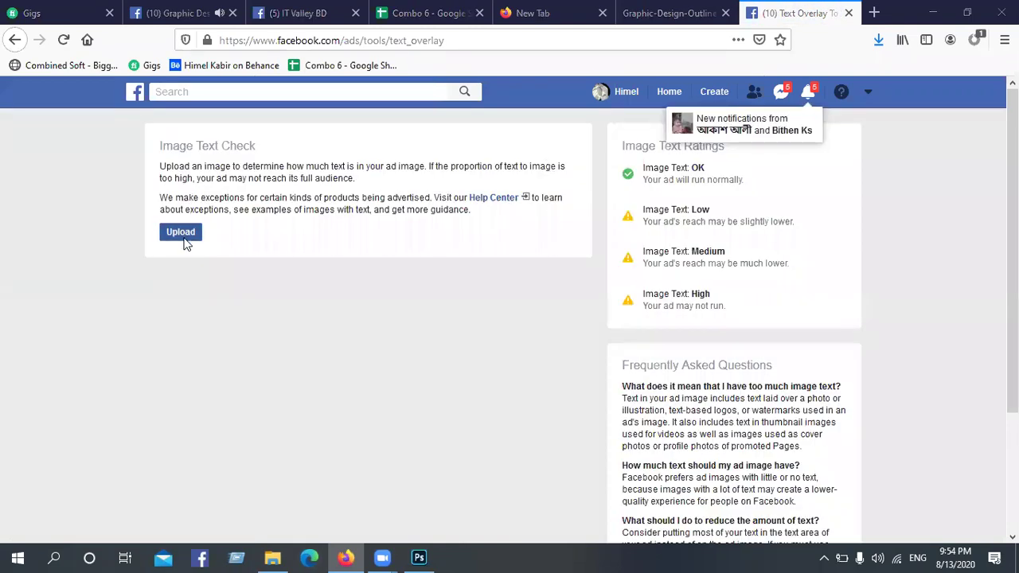
{"action": "left_click", "coordinate": [619, 245]}
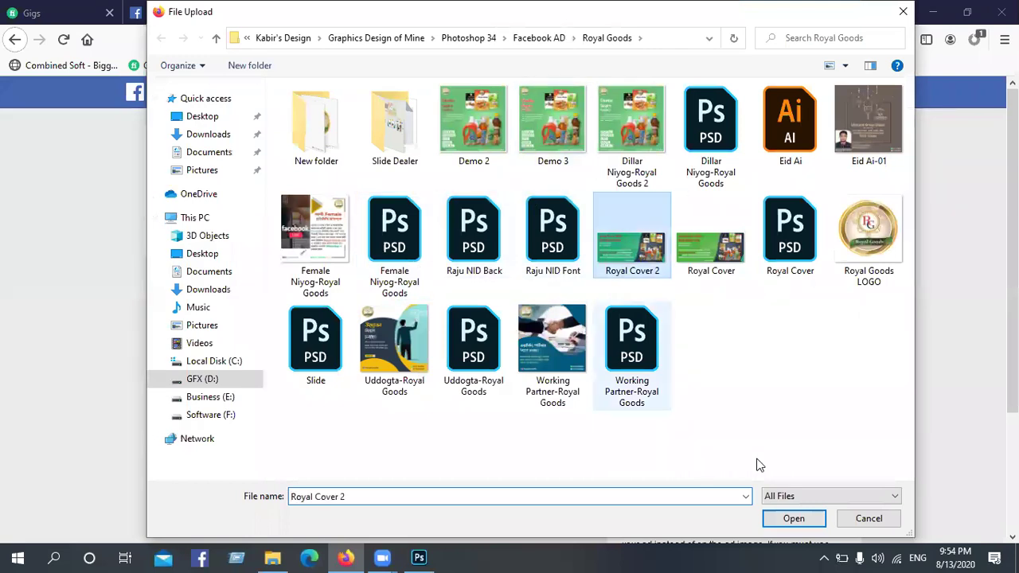
{"action": "left_click", "coordinate": [814, 518]}
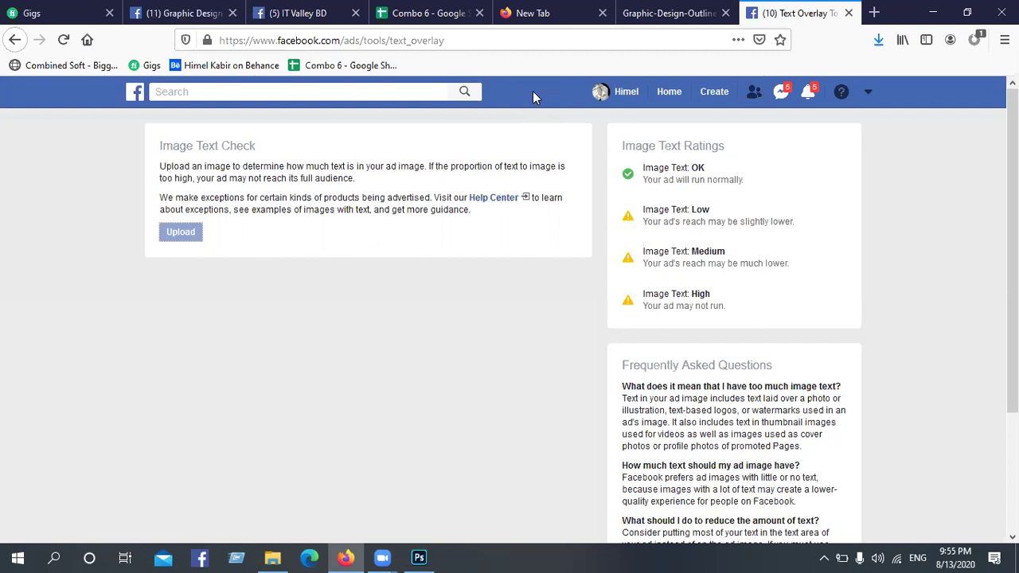
{"action": "left_click", "coordinate": [519, 43]}
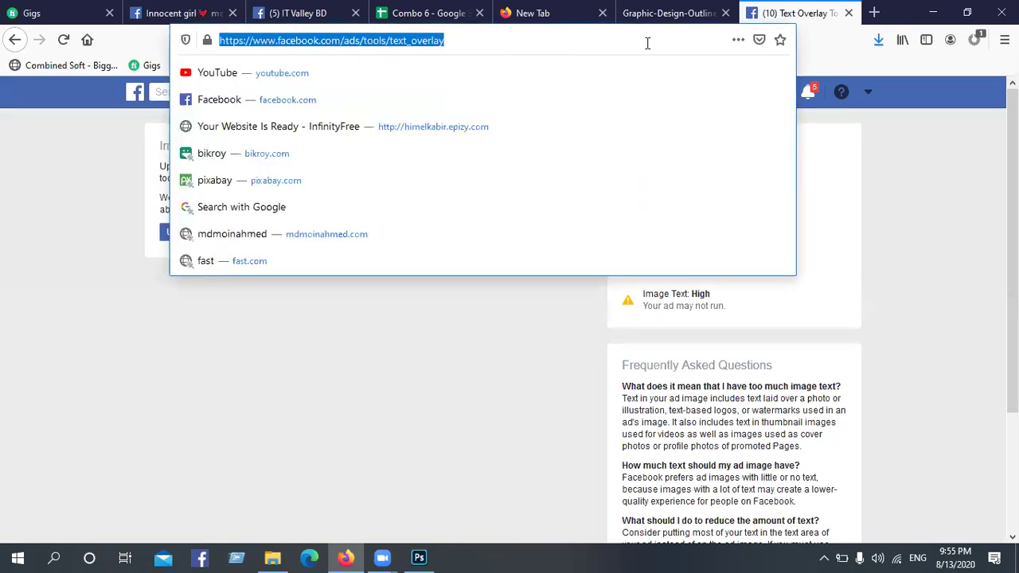
{"action": "key", "text": "Escape"}
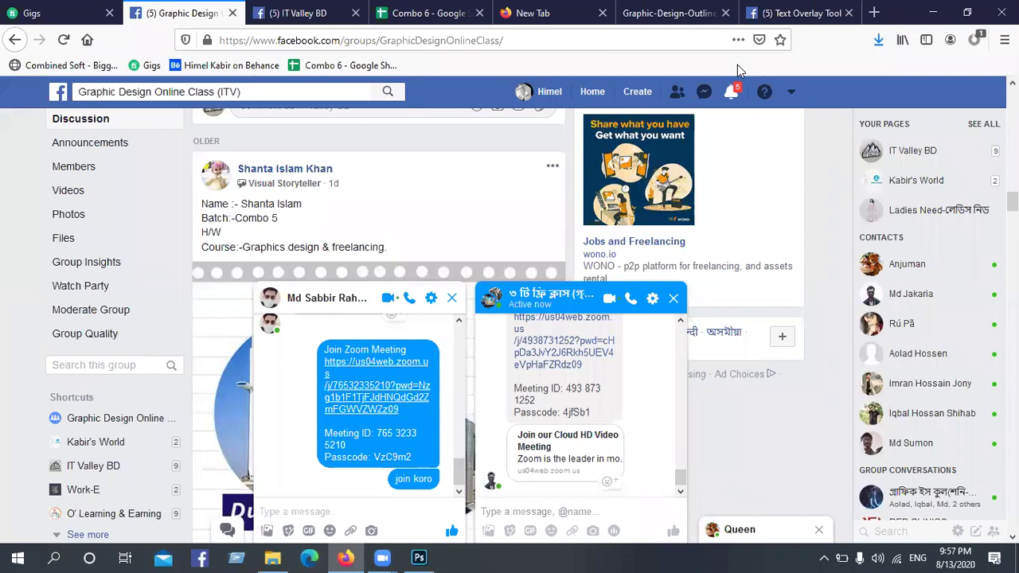
- View the text rating of Royal Cover 2, close the Text Overlay Tool and return to the Facebook group
{"action": "key", "text": "ctrl+Tab"}
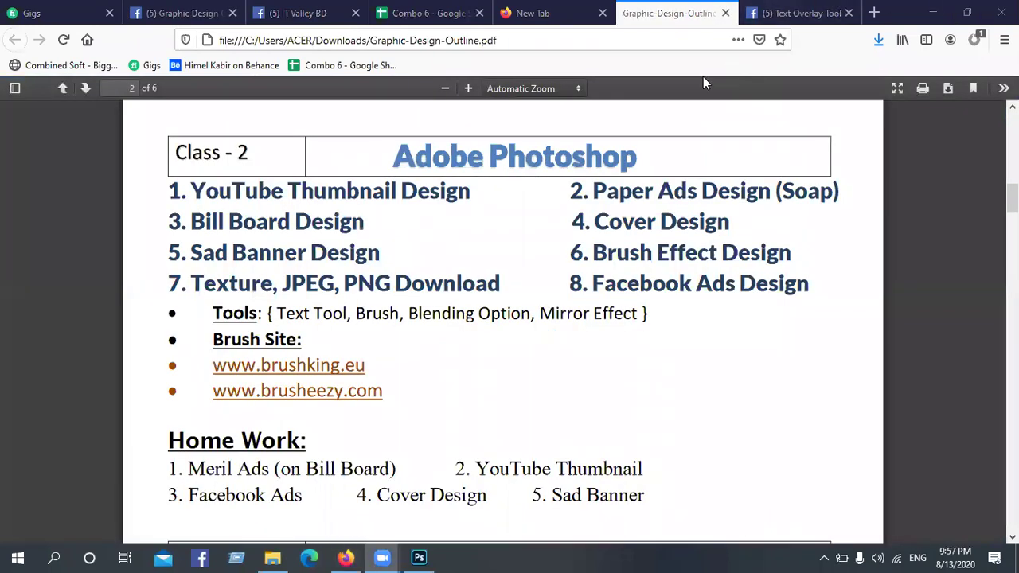
{"action": "left_click", "coordinate": [836, 11]}
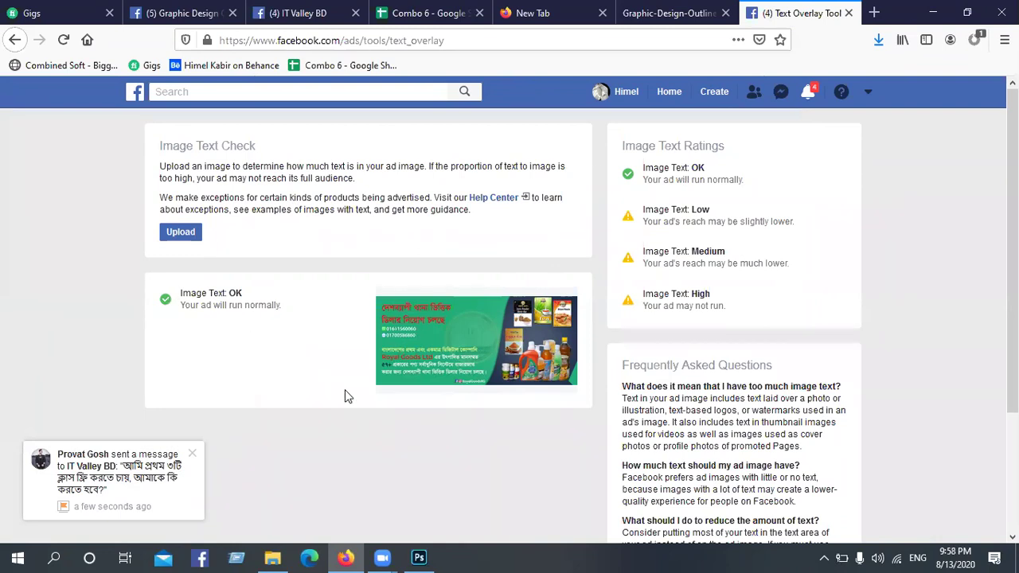
{"action": "left_click", "coordinate": [848, 13]}
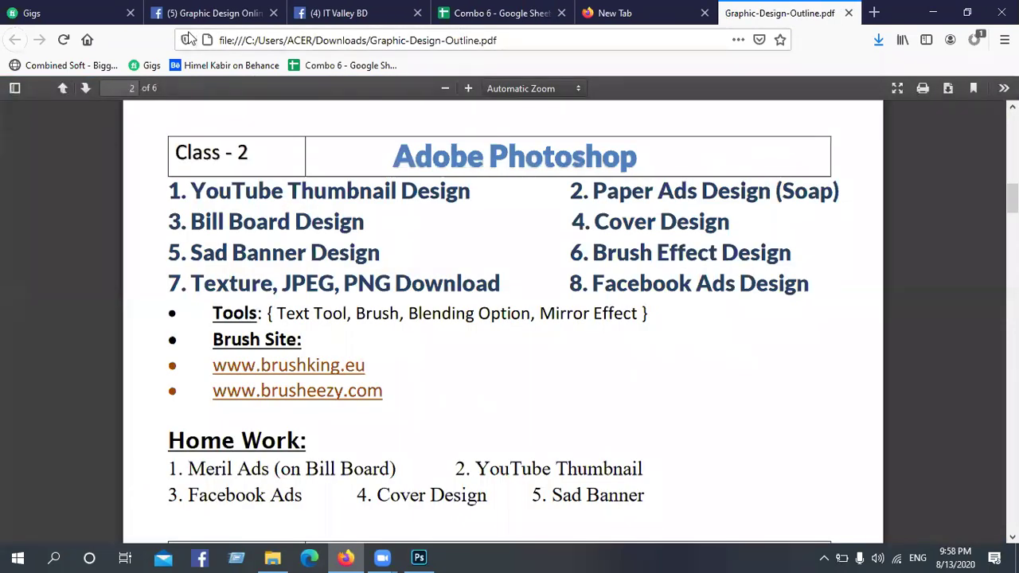
{"action": "left_click", "coordinate": [211, 12]}
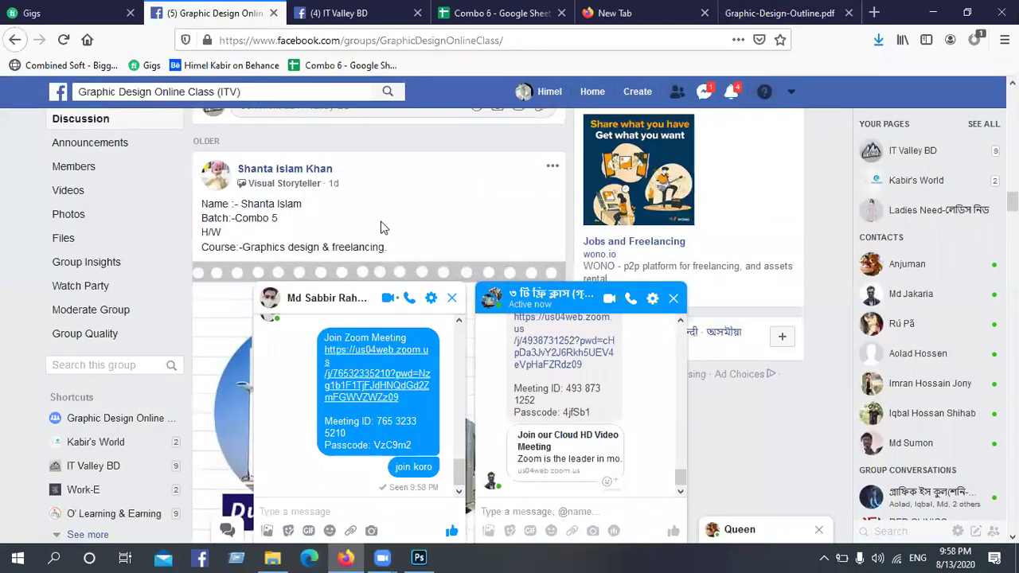
- Switch to Photoshop, collapse the paragraph settings, and delete the Lorem Ipsum text and cyclist picture layers together
{"action": "left_click", "coordinate": [943, 9]}
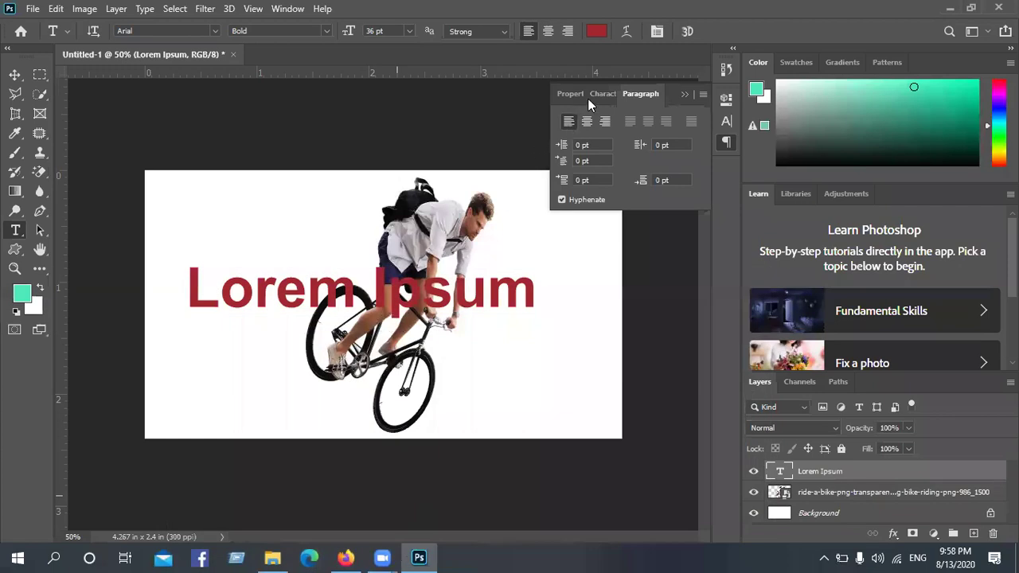
{"action": "left_click", "coordinate": [683, 94]}
{"action": "left_click", "coordinate": [14, 77]}
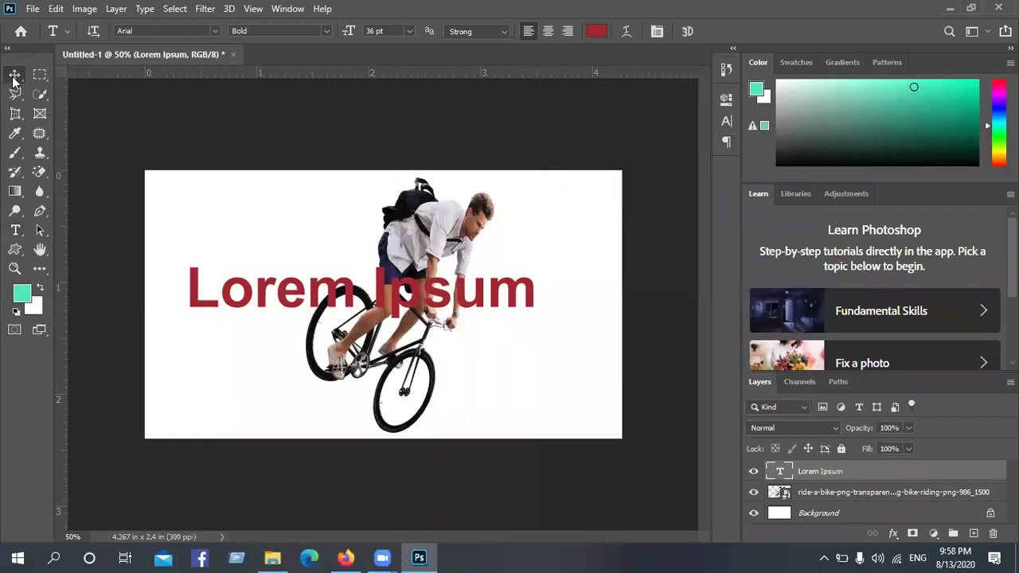
{"action": "left_click_drag", "start_coordinate": [177, 148], "coordinate": [576, 531]}
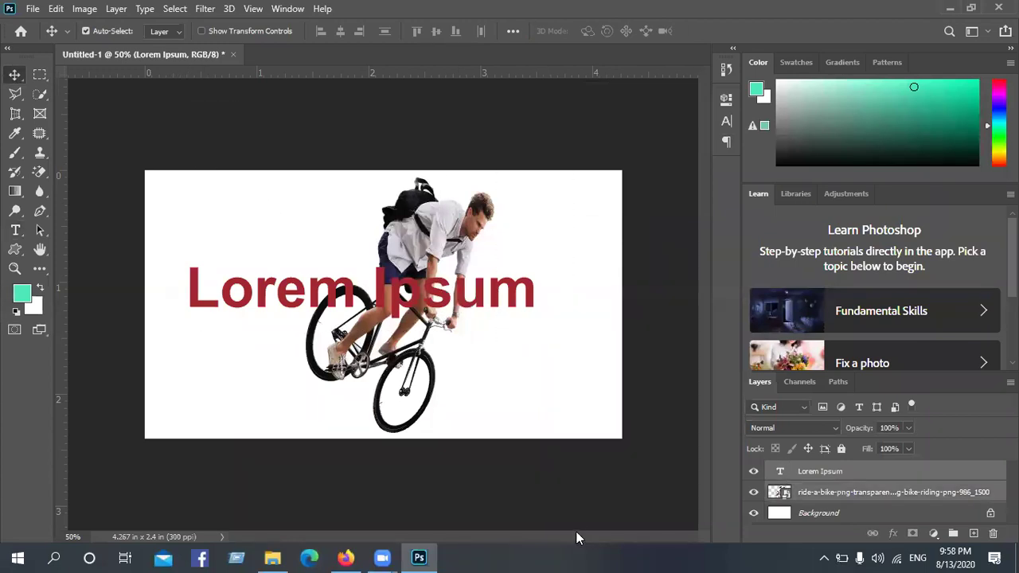
{"action": "key", "text": "Delete"}
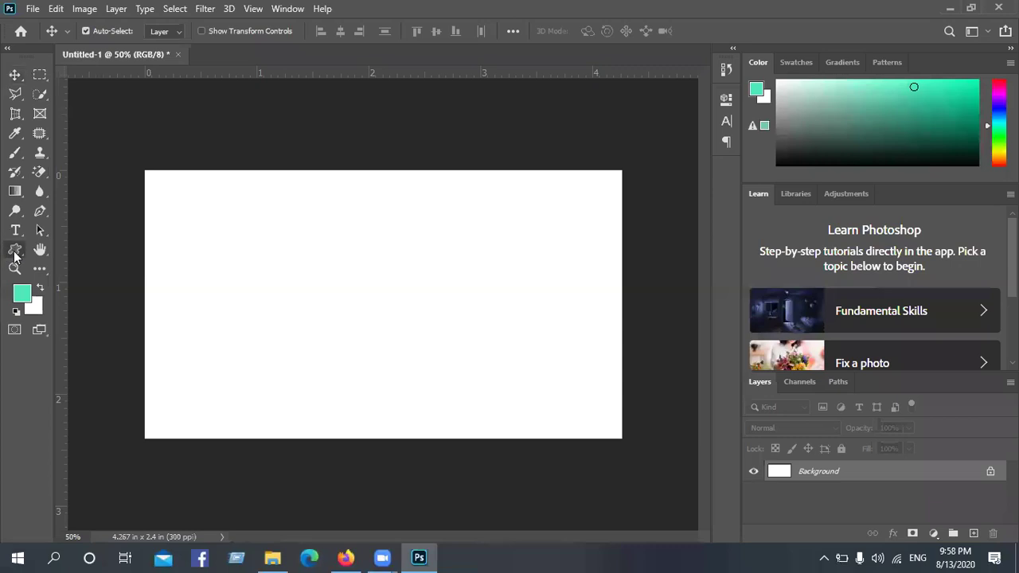
- Draw a mint-green circle about 528 px across with the Ellipse tool and move it to the center of the canvas
{"action": "left_click_drag", "start_coordinate": [15, 249], "coordinate": [67, 249]}
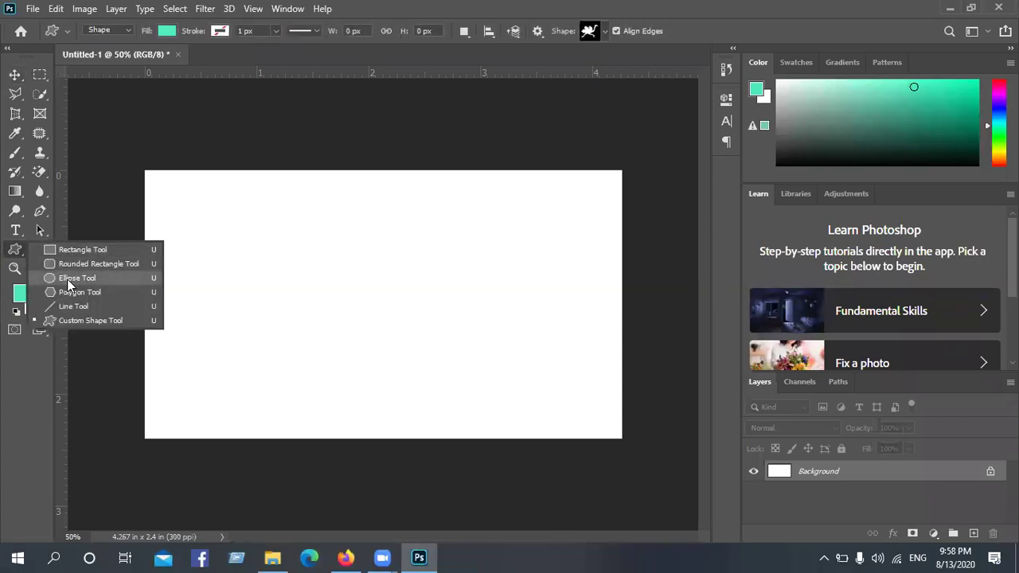
{"action": "left_click", "coordinate": [67, 279]}
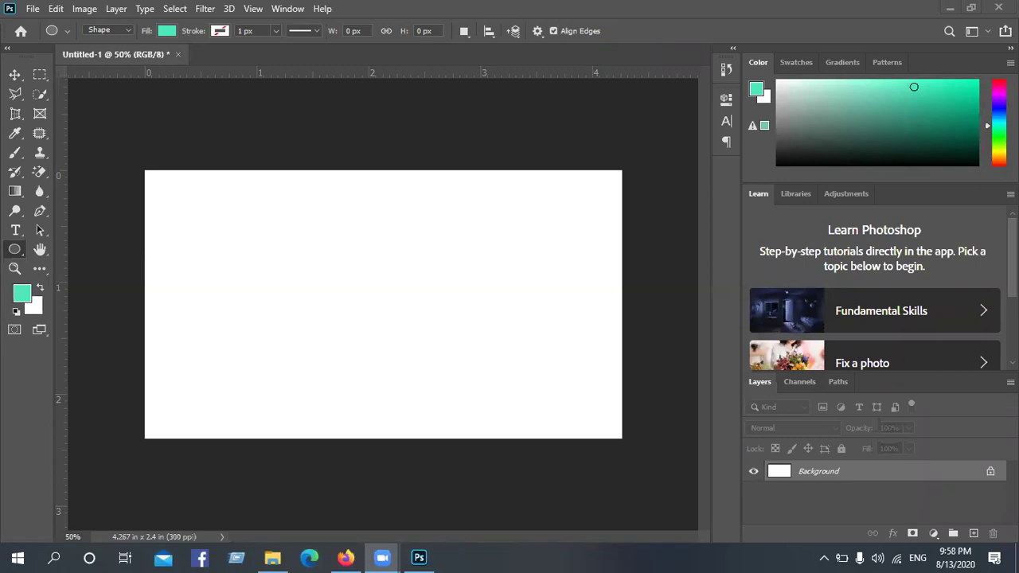
{"action": "left_click", "coordinate": [18, 250]}
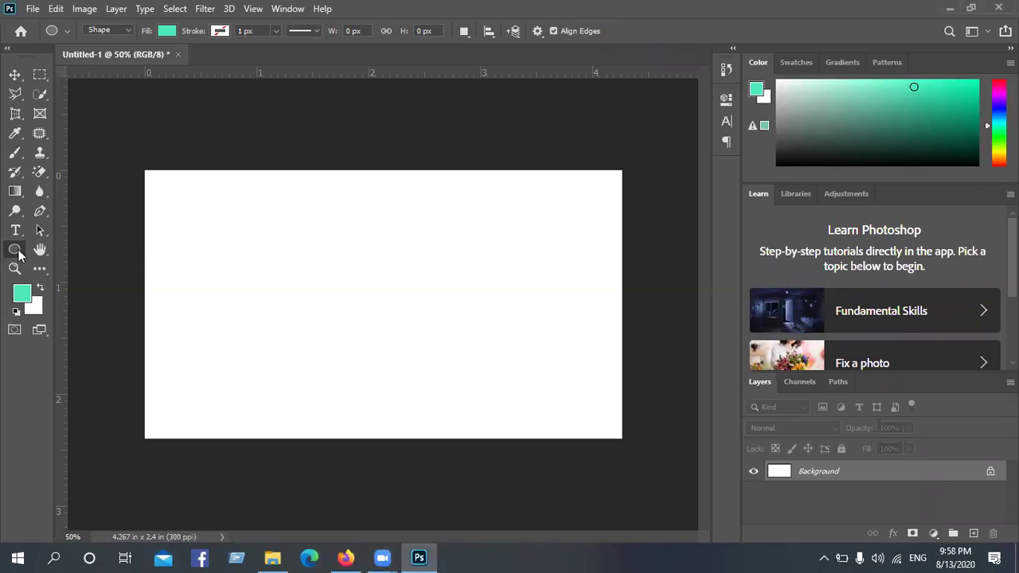
{"action": "right_click", "coordinate": [21, 254]}
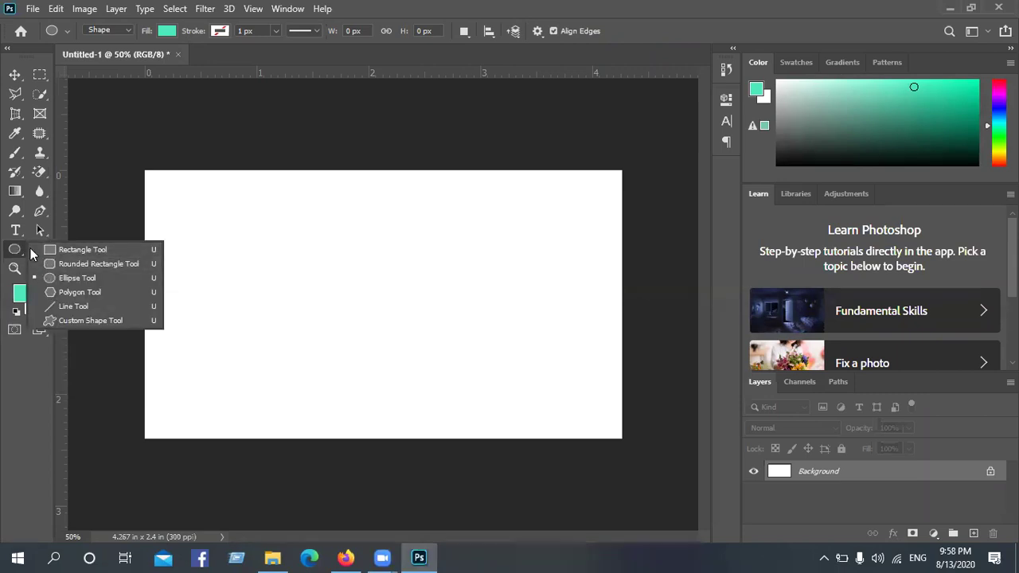
{"action": "left_click", "coordinate": [79, 279]}
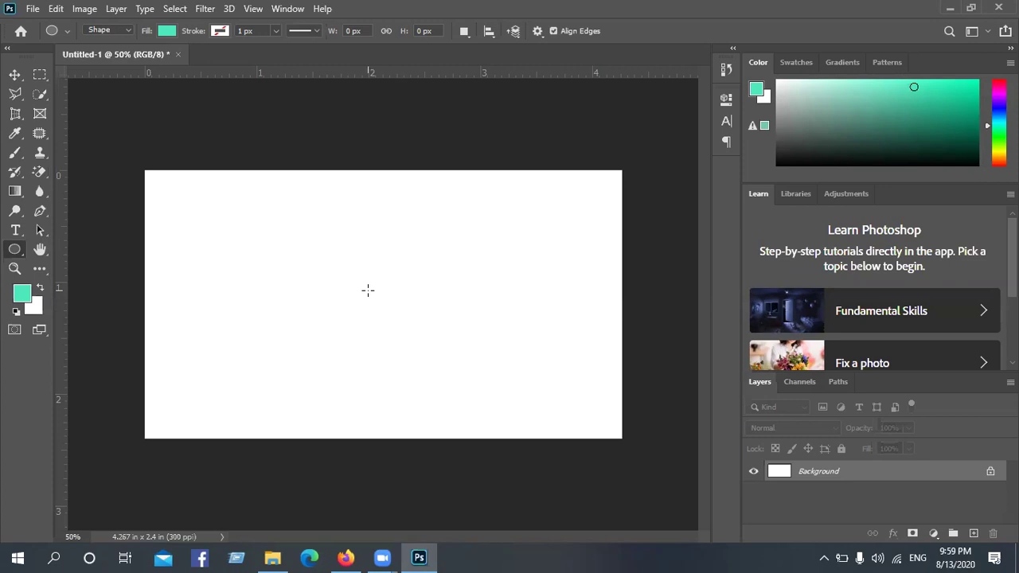
{"action": "key", "text": "alt+shift"}
{"action": "left_click_drag", "start_coordinate": [361, 296], "coordinate": [460, 395]}
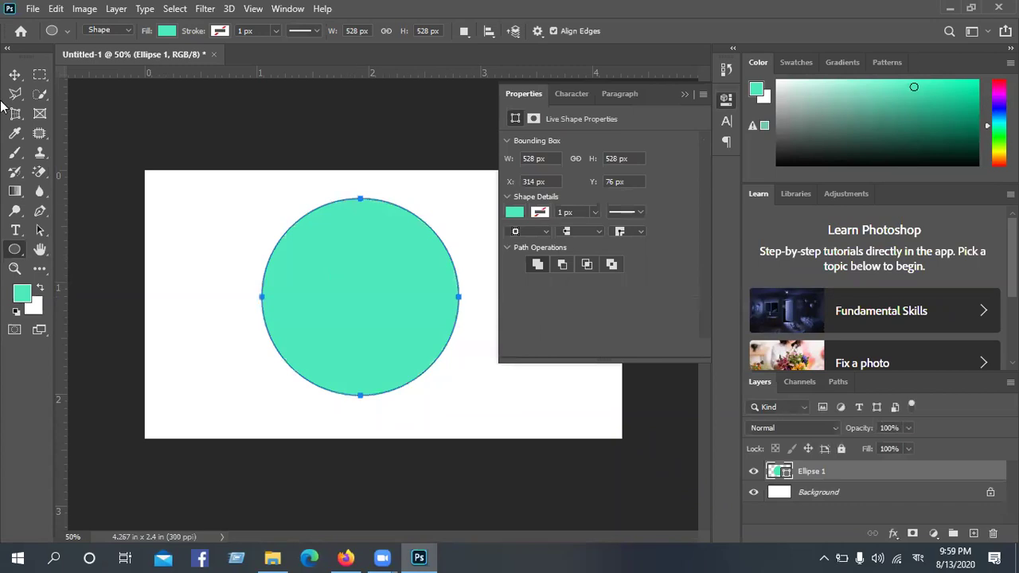
{"action": "left_click", "coordinate": [15, 74]}
{"action": "left_click_drag", "start_coordinate": [393, 254], "coordinate": [415, 279]}
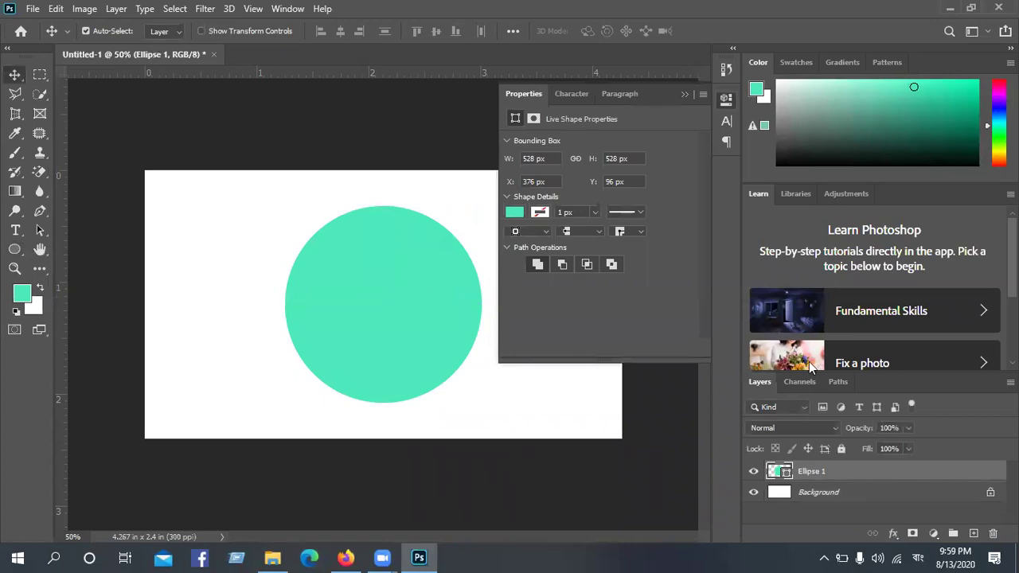
- Change the circle's fill color to dark green 0d664c and collapse the shape properties
{"action": "double_click", "coordinate": [774, 471]}
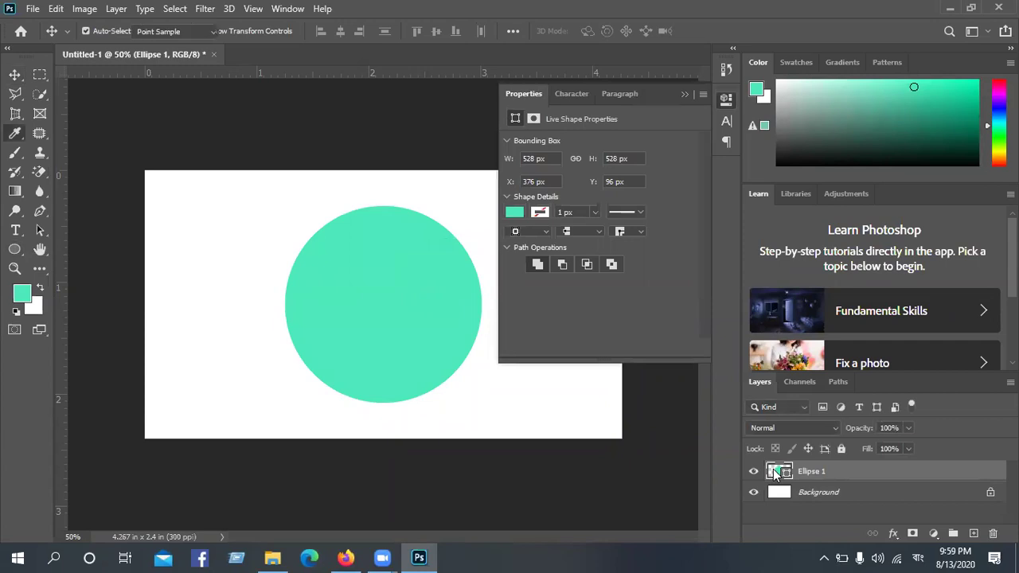
{"action": "left_click_drag", "start_coordinate": [585, 81], "coordinate": [689, 73]}
{"action": "mouse_move", "coordinate": [701, 114]}
{"action": "left_mouse_down"}
{"action": "mouse_move", "coordinate": [730, 213]}
{"action": "mouse_move", "coordinate": [703, 204]}
{"action": "mouse_move", "coordinate": [740, 216]}
{"action": "left_mouse_up"}
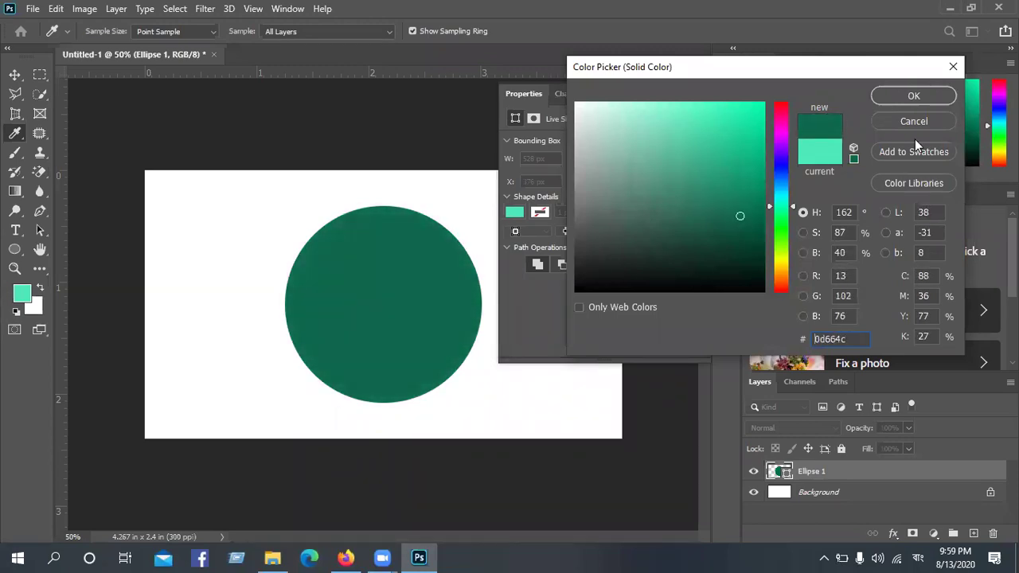
{"action": "left_click", "coordinate": [914, 95]}
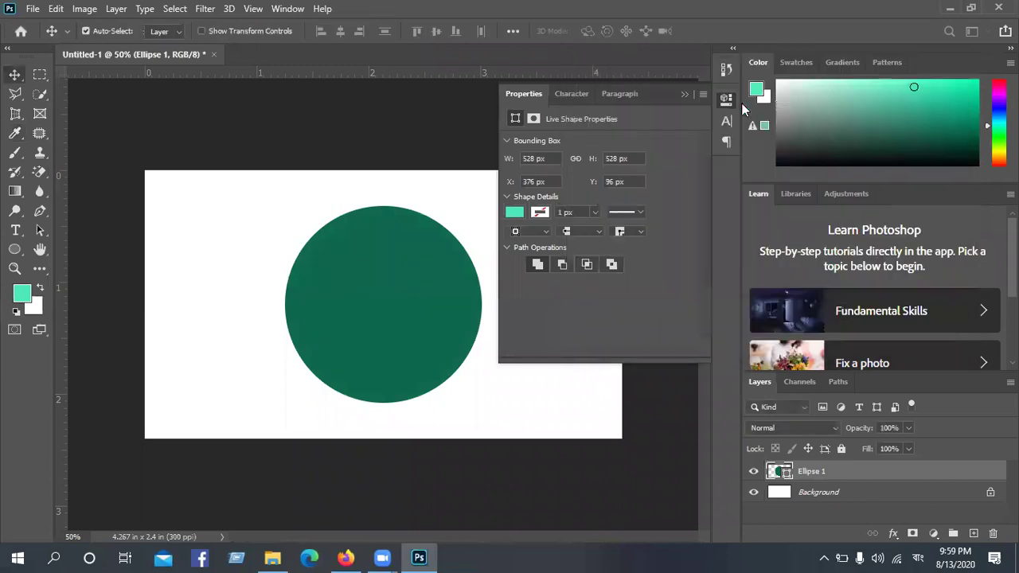
{"action": "left_click", "coordinate": [686, 96]}
- Set the Custom Shape tool to the leaping stag from the Wild Animals shapes
{"action": "left_click", "coordinate": [16, 251]}
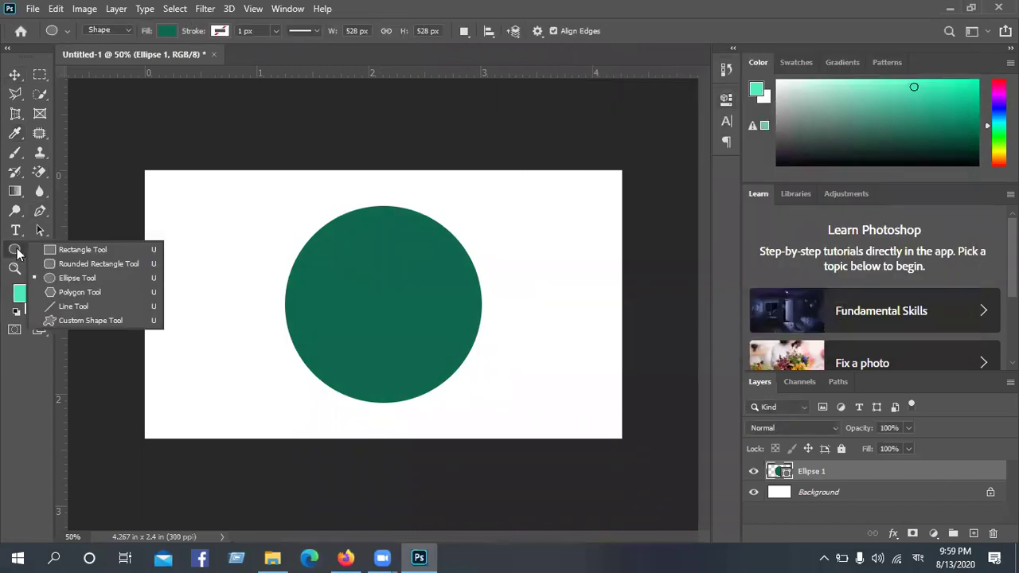
{"action": "left_click", "coordinate": [89, 321]}
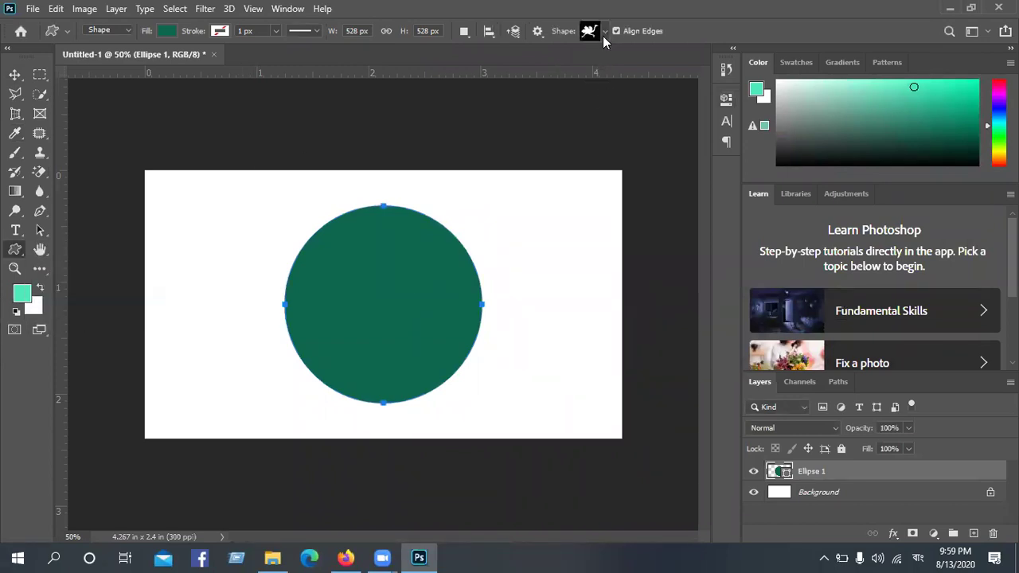
{"action": "left_click", "coordinate": [603, 36]}
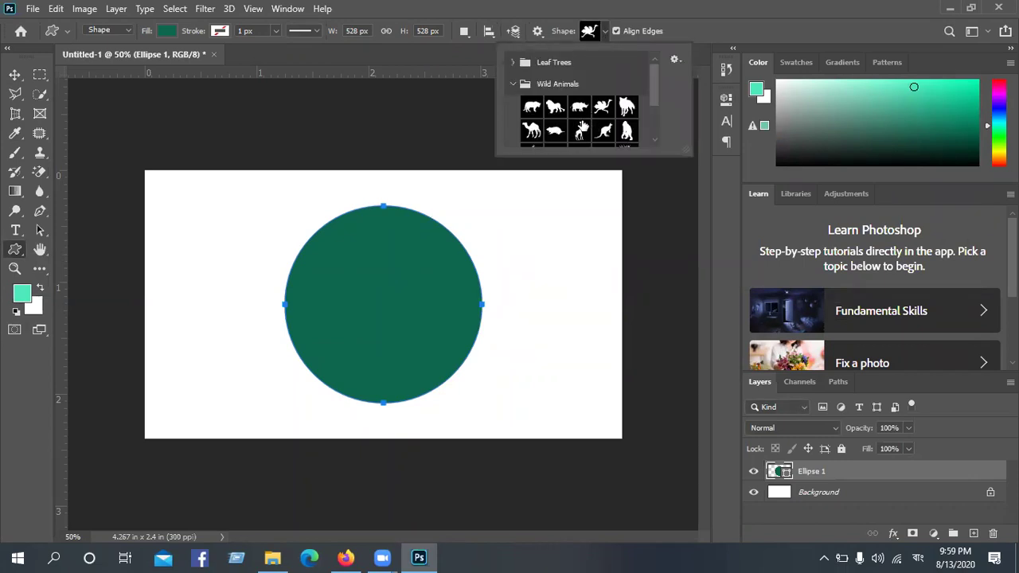
{"action": "scroll", "coordinate": [617, 116], "scroll_direction": "down", "scroll_amount": 1}
{"action": "scroll", "coordinate": [616, 116], "scroll_direction": "down", "scroll_amount": 3}
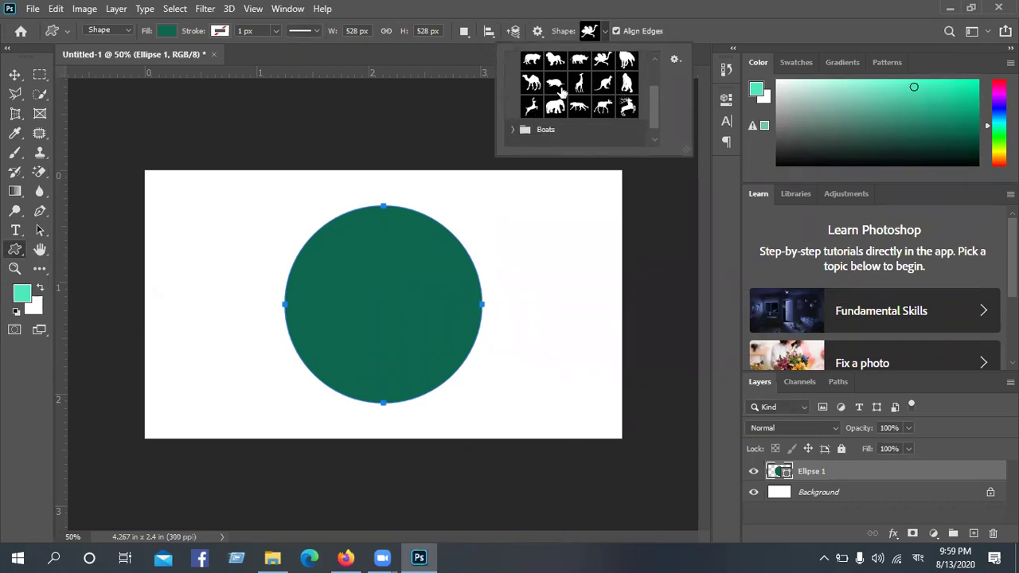
{"action": "scroll", "coordinate": [560, 92], "scroll_direction": "up", "scroll_amount": 1}
{"action": "left_click", "coordinate": [626, 119]}
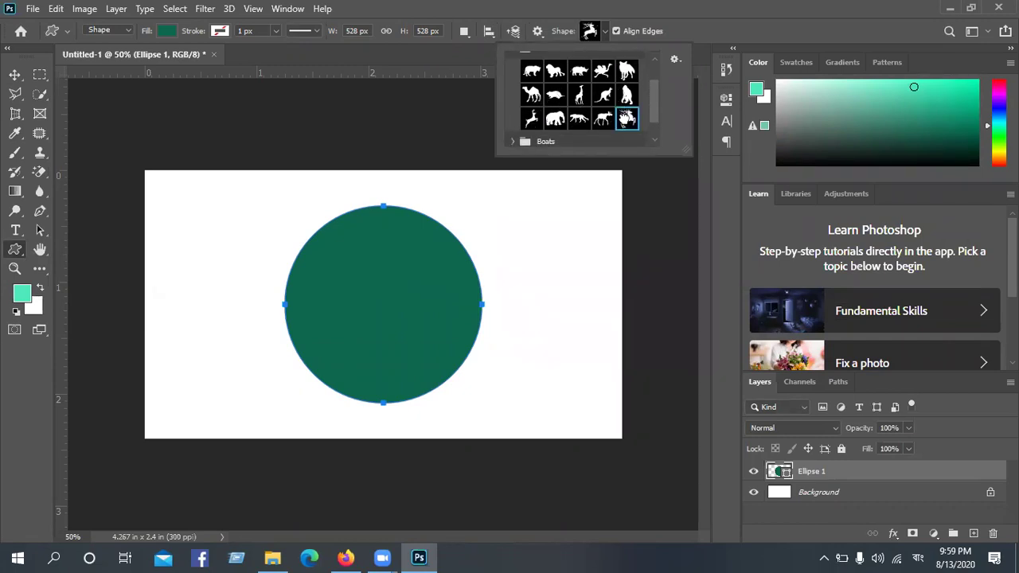
{"action": "left_click", "coordinate": [671, 32]}
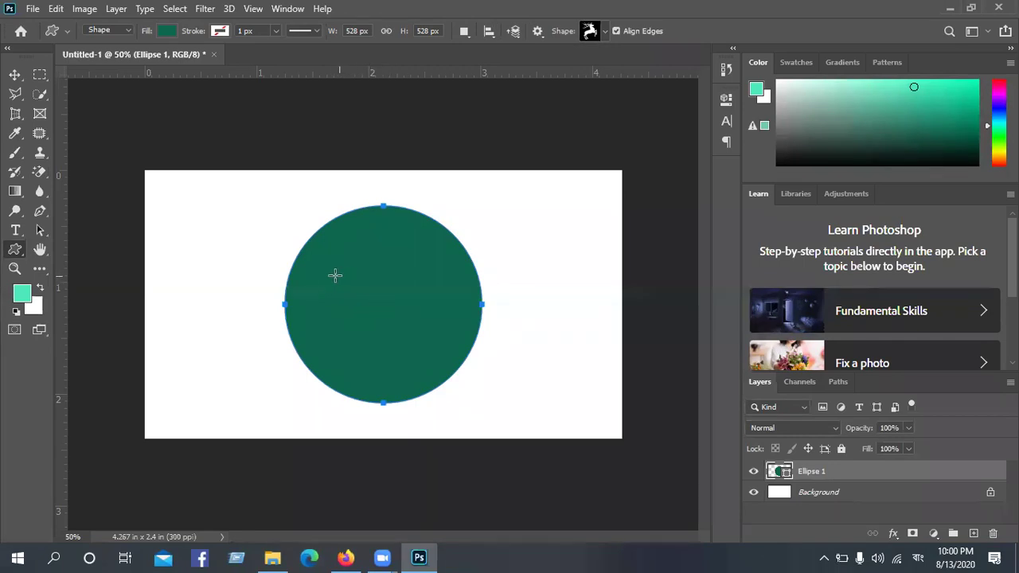
- Draw a stag about 359 px wide and 424 px high, and move it inside the green circle
{"action": "left_click_drag", "start_coordinate": [332, 274], "coordinate": [433, 352]}
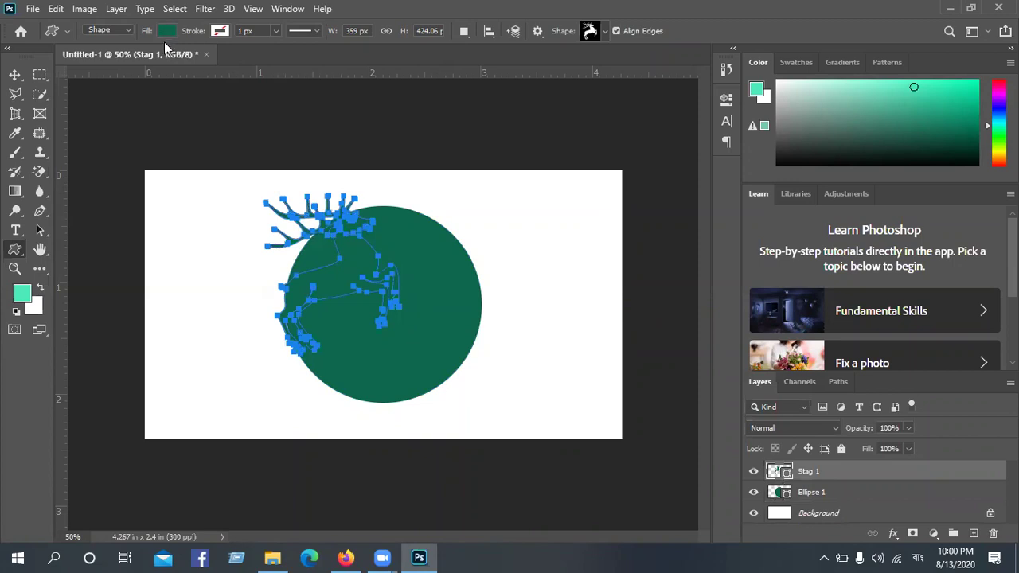
{"action": "left_click", "coordinate": [14, 74]}
{"action": "left_click_drag", "start_coordinate": [361, 278], "coordinate": [412, 313]}
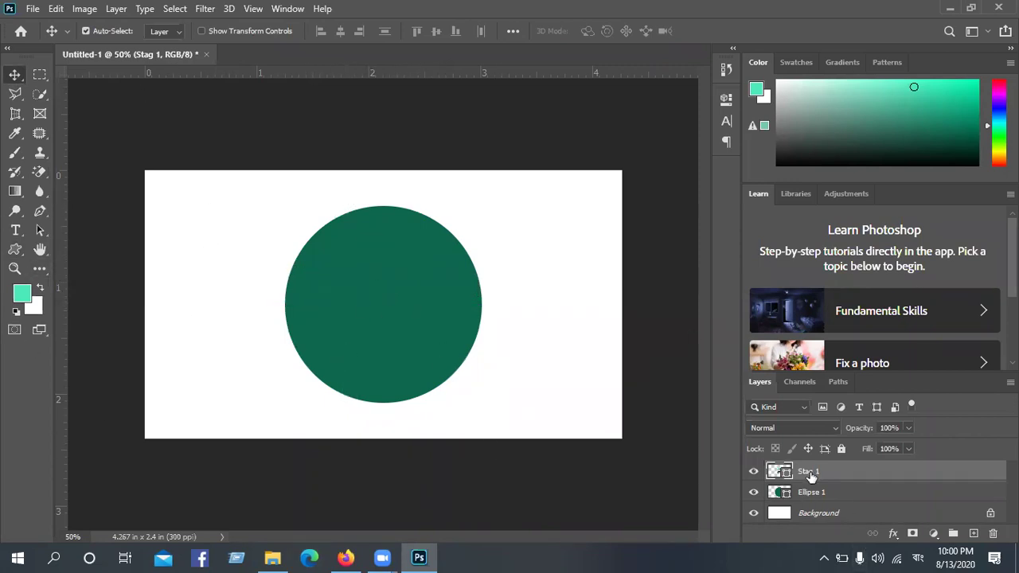
- Fill the stag with the light pinkish-grey from the recently used colors and return to the Move tool
{"action": "left_click", "coordinate": [14, 251]}
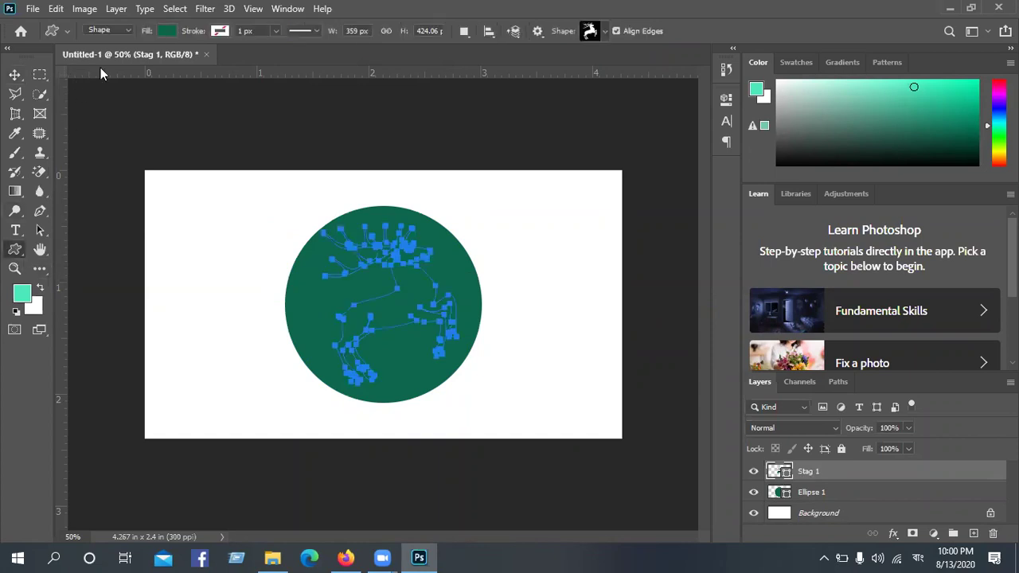
{"action": "left_click", "coordinate": [169, 30]}
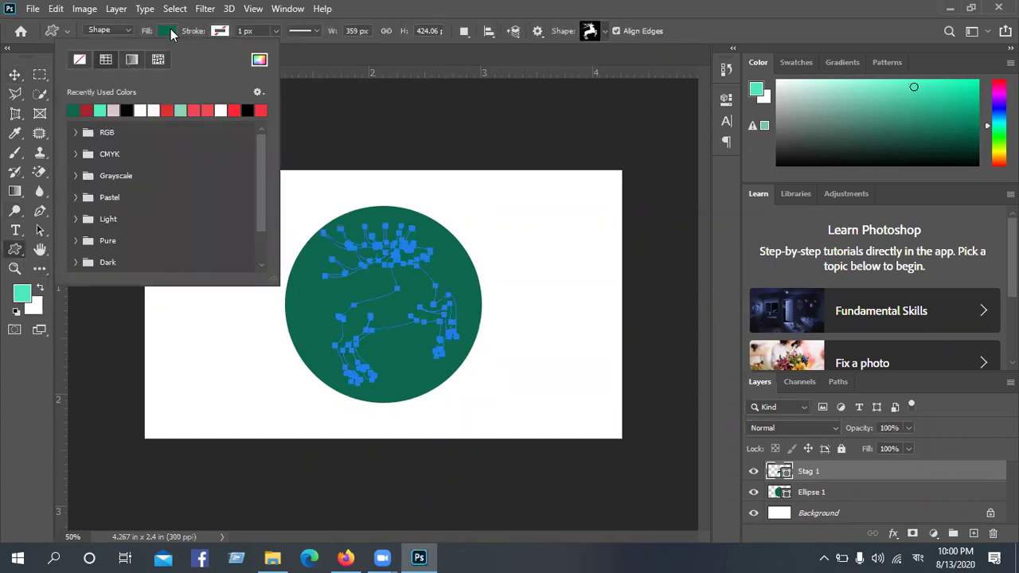
{"action": "left_click", "coordinate": [153, 109]}
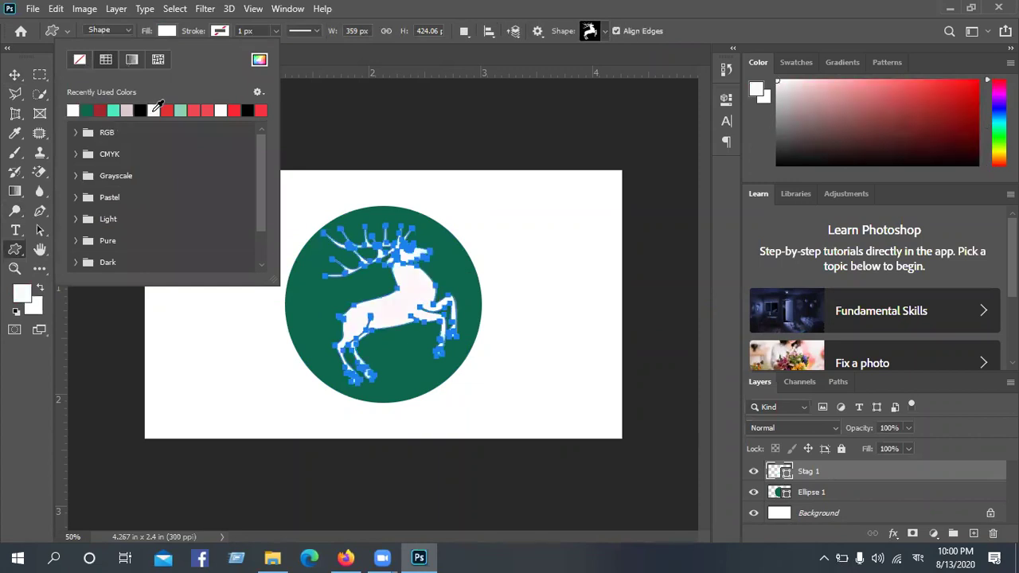
{"action": "left_click", "coordinate": [140, 108]}
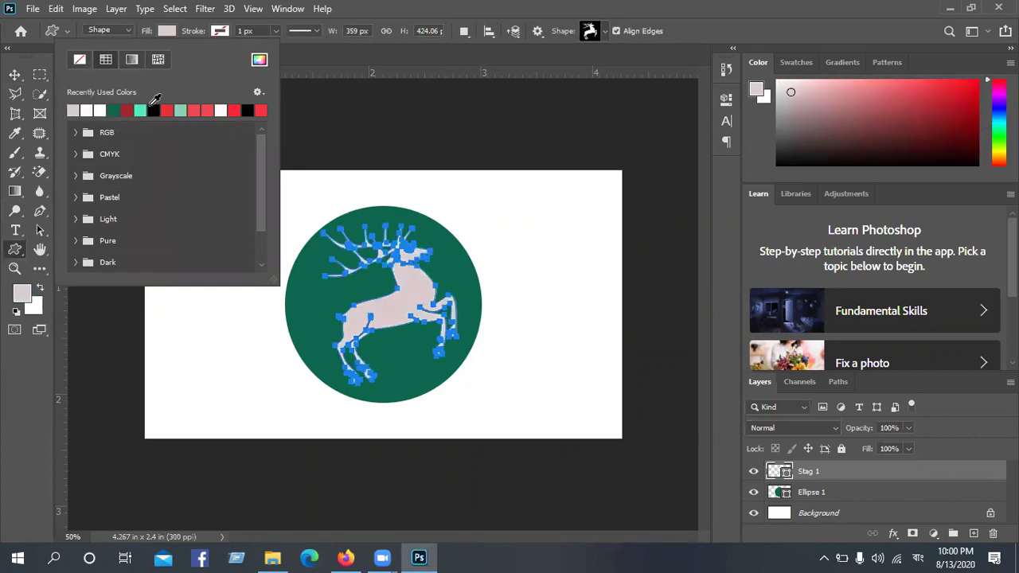
{"action": "left_click", "coordinate": [339, 84]}
{"action": "left_click", "coordinate": [327, 100]}
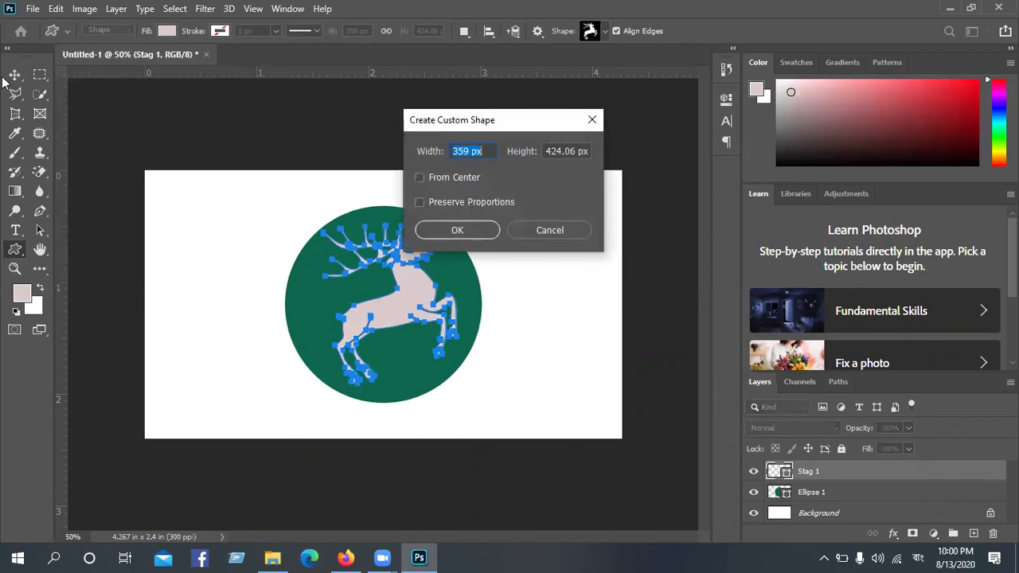
{"action": "key", "text": "Return"}
{"action": "left_click", "coordinate": [15, 74]}
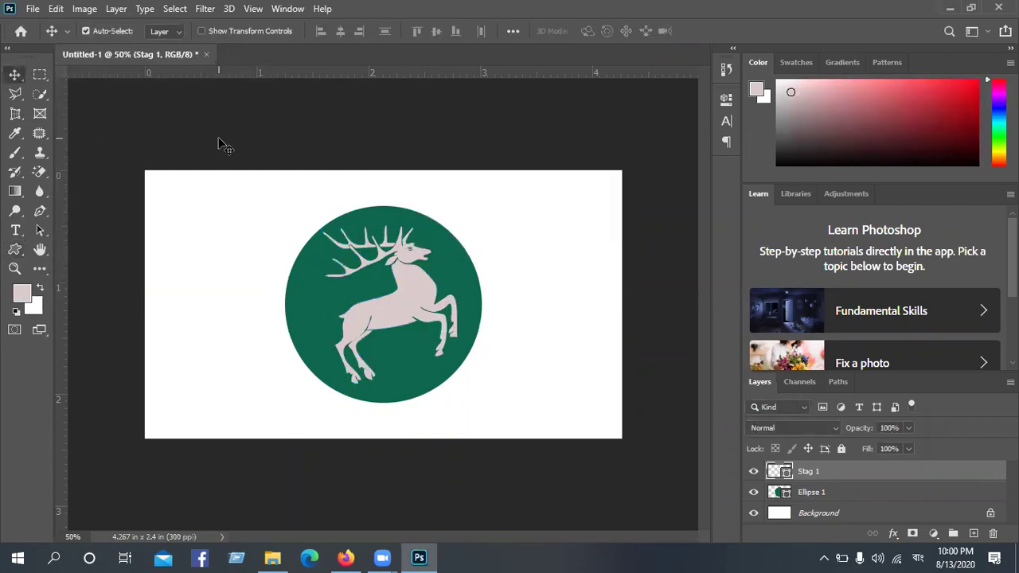
- Select the stag and circle layers together on the canvas
{"action": "left_click", "coordinate": [682, 255]}
{"action": "mouse_move", "coordinate": [412, 296]}
{"action": "left_mouse_down"}
{"action": "mouse_move", "coordinate": [407, 303]}
{"action": "mouse_move", "coordinate": [410, 296]}
{"action": "left_mouse_up"}
{"action": "left_click_drag", "start_coordinate": [508, 221], "coordinate": [410, 344]}
{"action": "left_click_drag", "start_coordinate": [603, 184], "coordinate": [407, 380]}
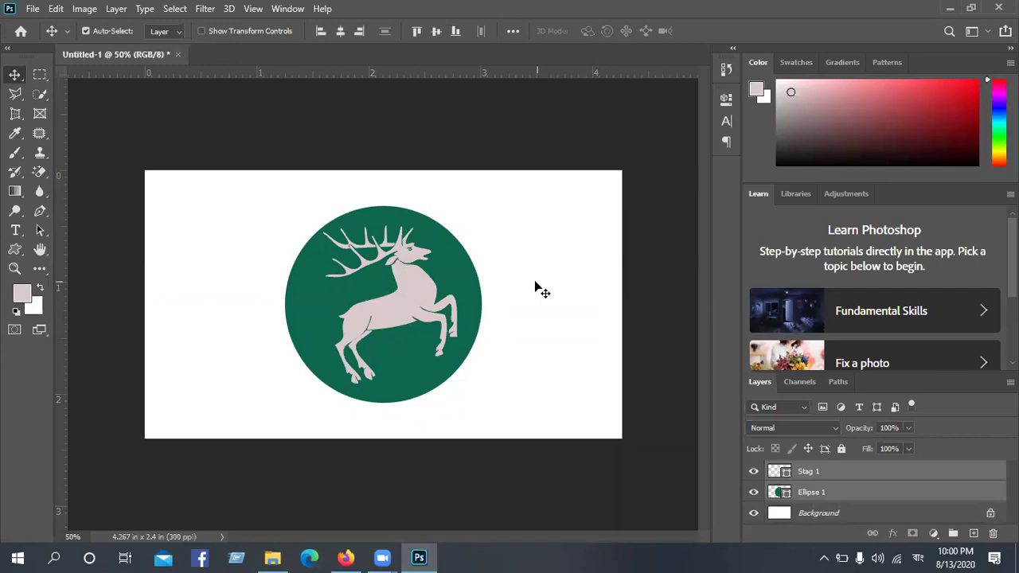
- Select the Stag 1 and Ellipse 1 layers together and align them on their horizontal centers
{"action": "left_click_drag", "start_coordinate": [587, 182], "coordinate": [509, 270]}
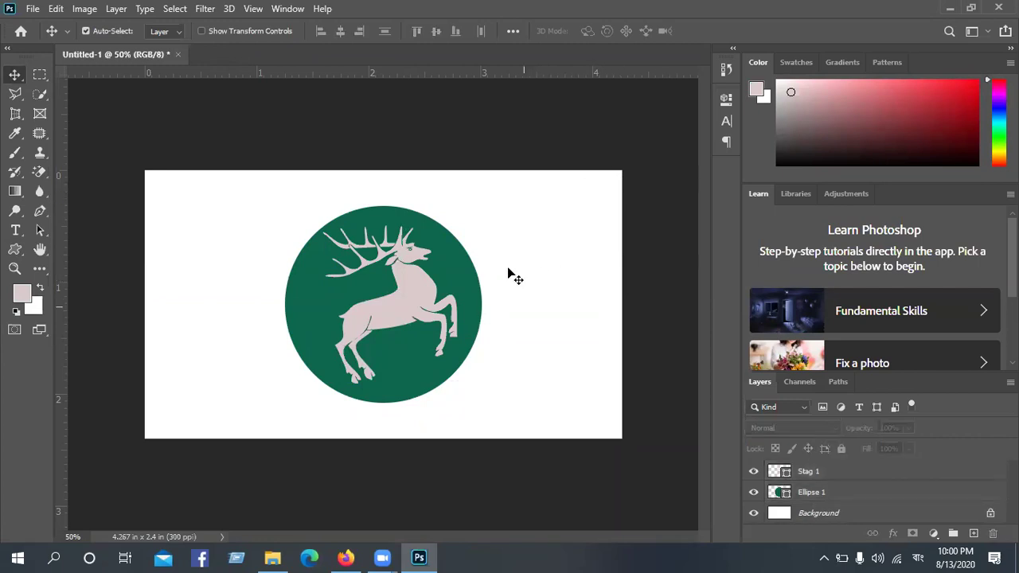
{"action": "left_click", "coordinate": [862, 491]}
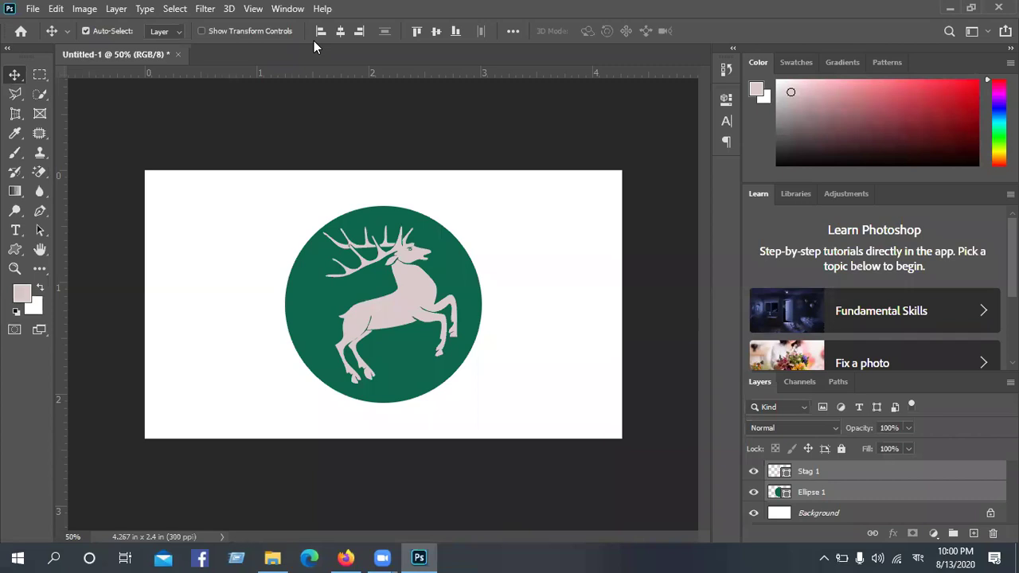
{"action": "left_click", "coordinate": [341, 31]}
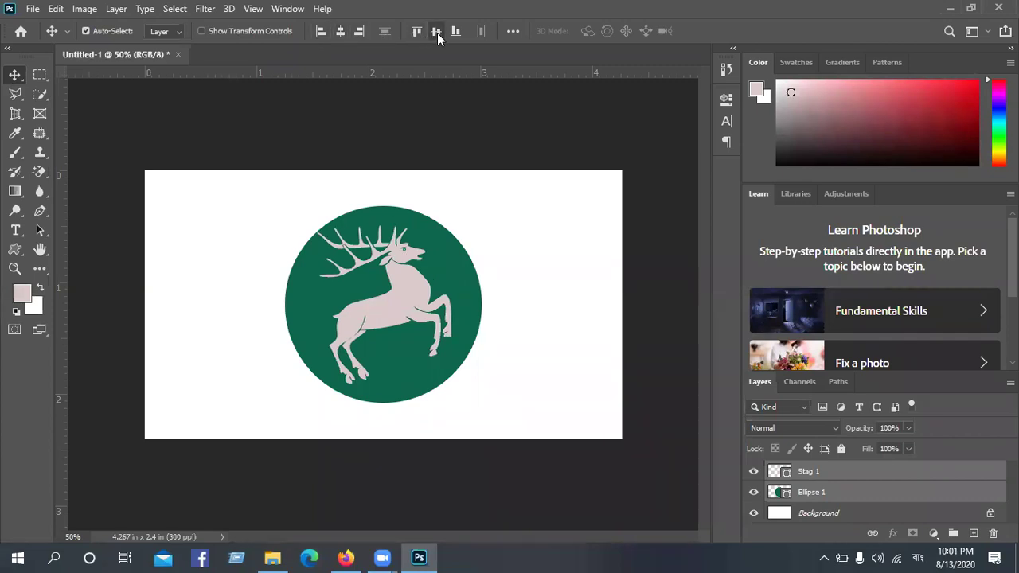
{"action": "left_click", "coordinate": [574, 265]}
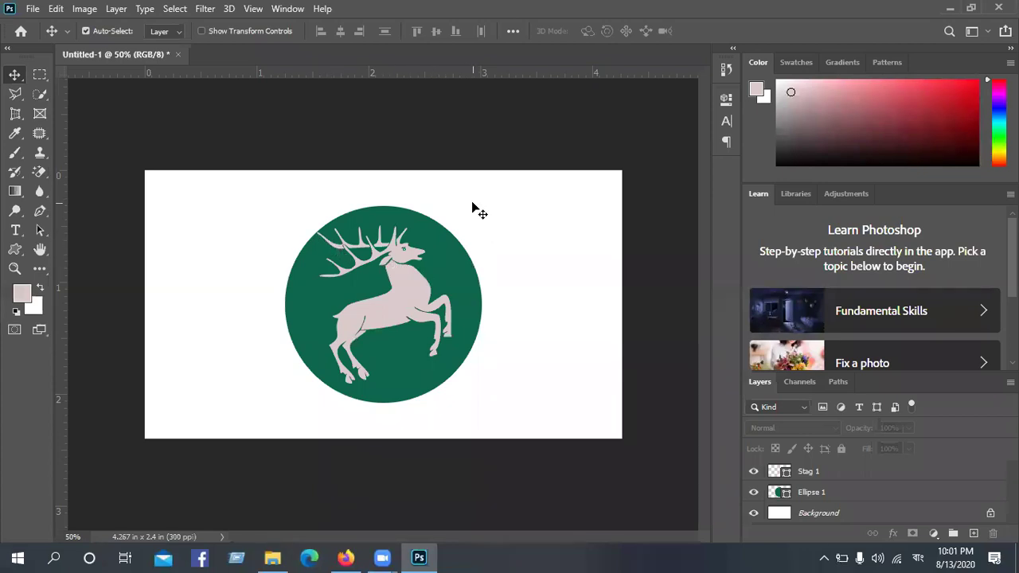
- Add a new empty layer directly above the Ellipse 1 layer, beneath the stag
{"action": "left_click", "coordinate": [400, 323]}
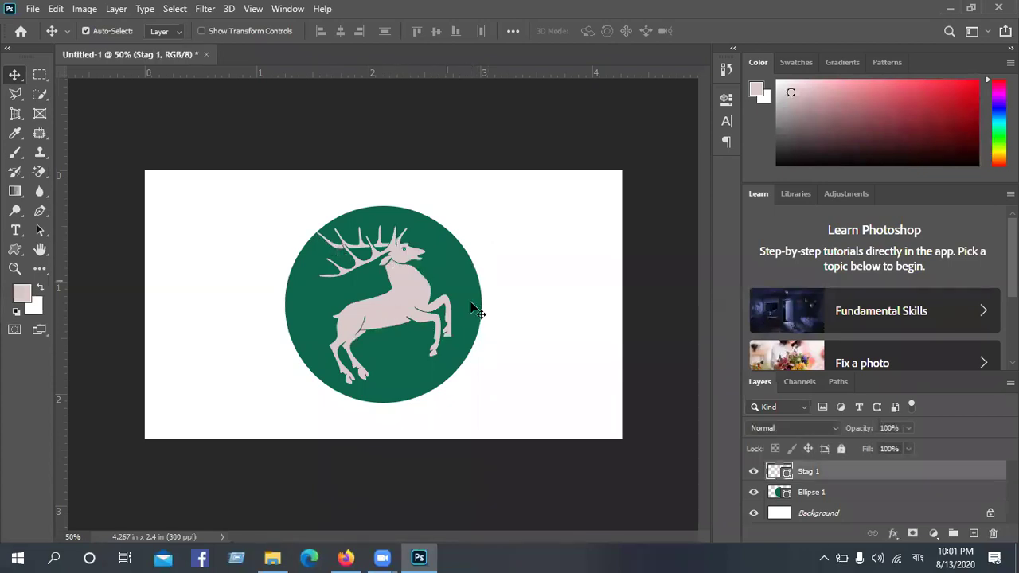
{"action": "left_click", "coordinate": [871, 492]}
{"action": "left_click", "coordinate": [973, 534]}
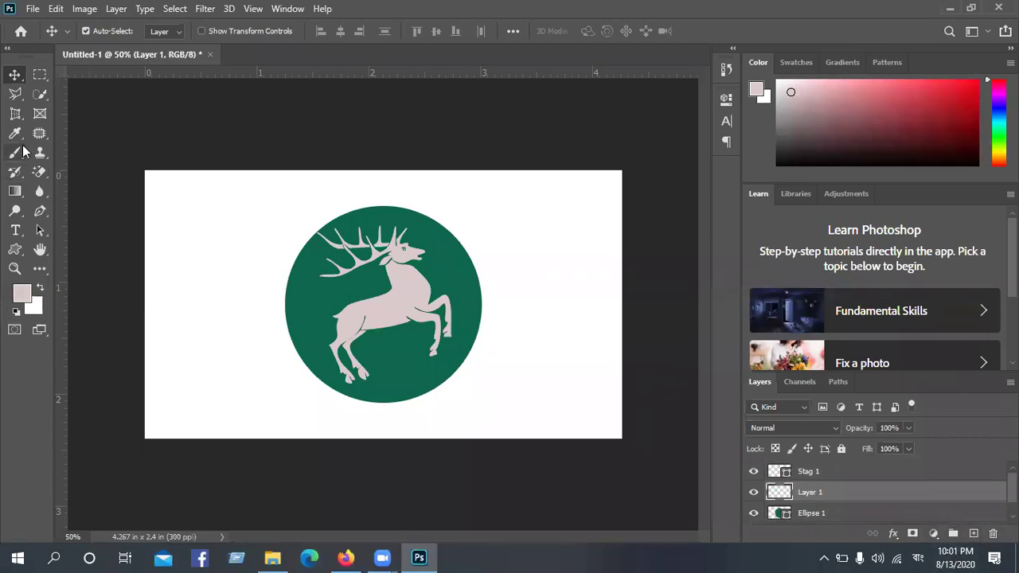
- Choose the Brush tool with a soft round tip at 0% hardness
{"action": "left_click", "coordinate": [15, 155]}
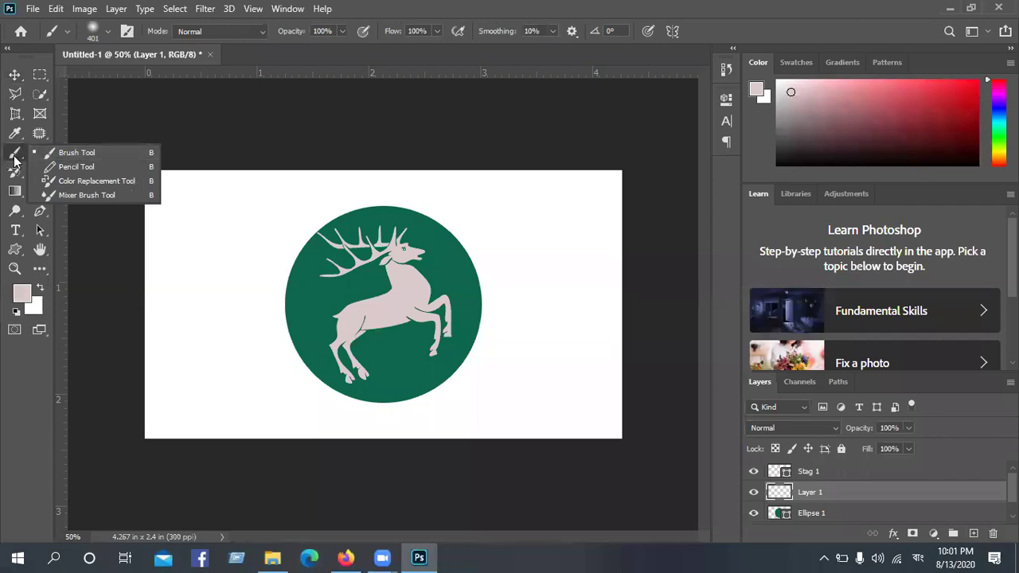
{"action": "left_click", "coordinate": [13, 160]}
{"action": "right_click", "coordinate": [15, 156]}
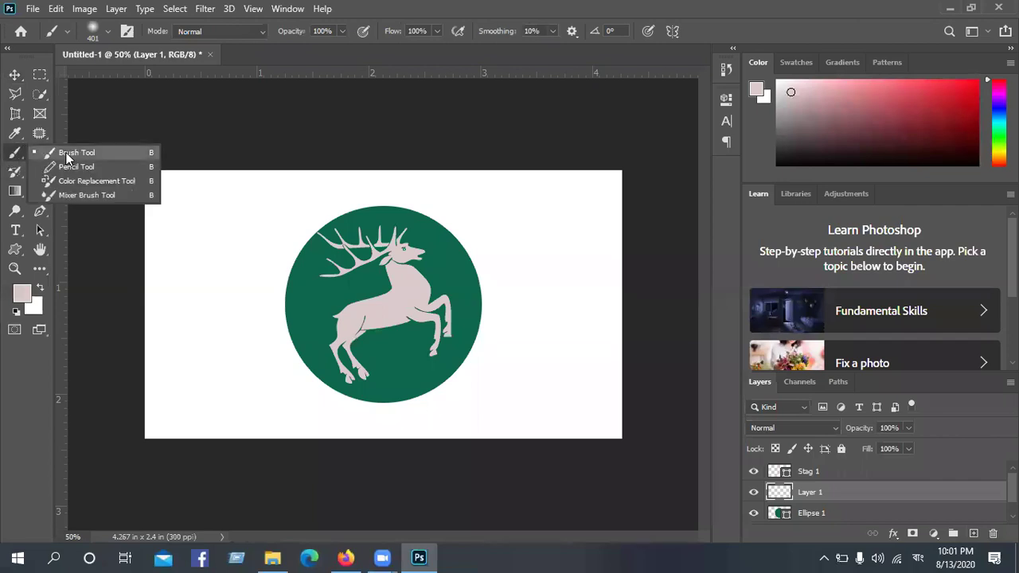
{"action": "left_click", "coordinate": [68, 157]}
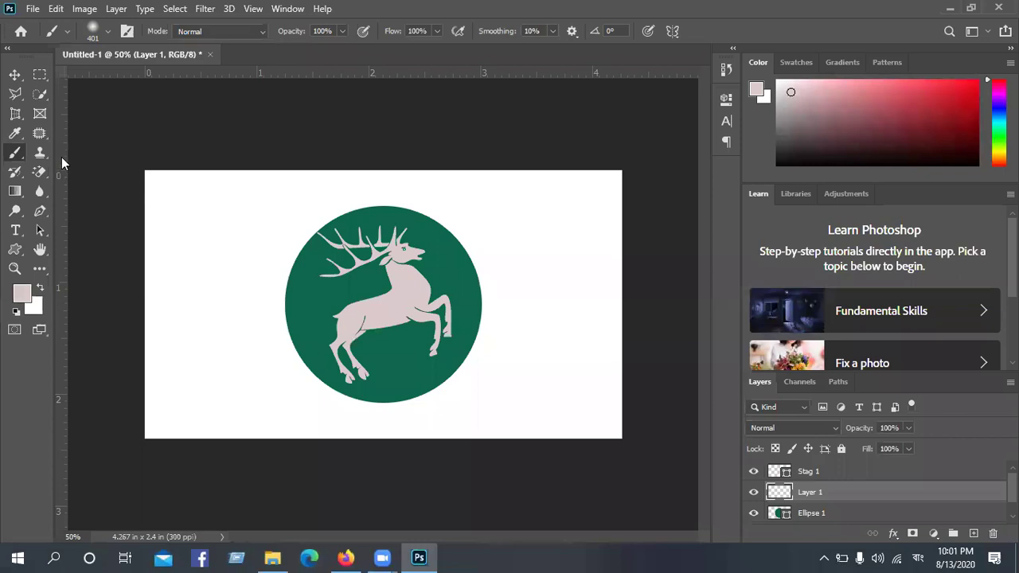
{"action": "left_click", "coordinate": [108, 32]}
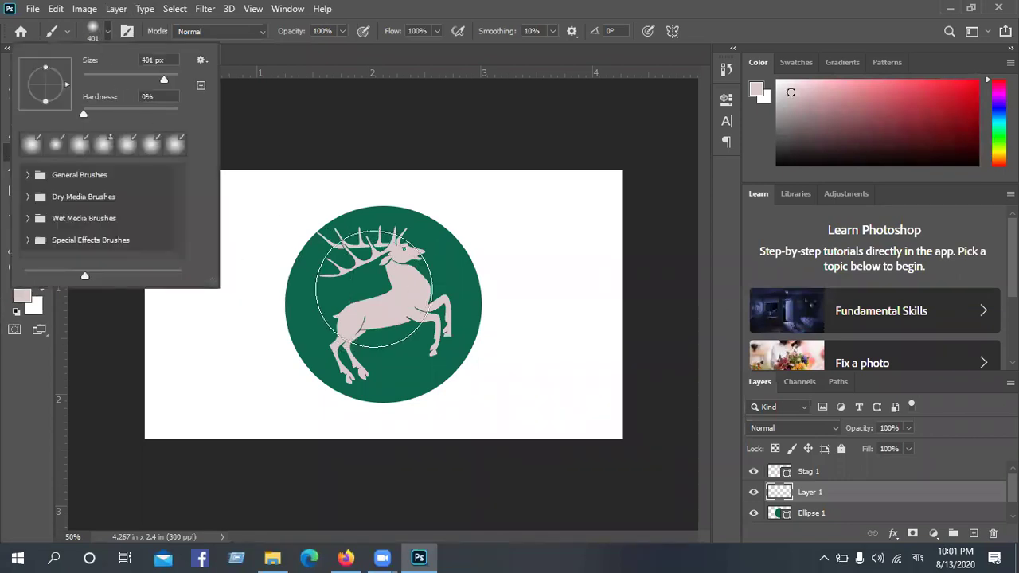
{"action": "left_click", "coordinate": [84, 113]}
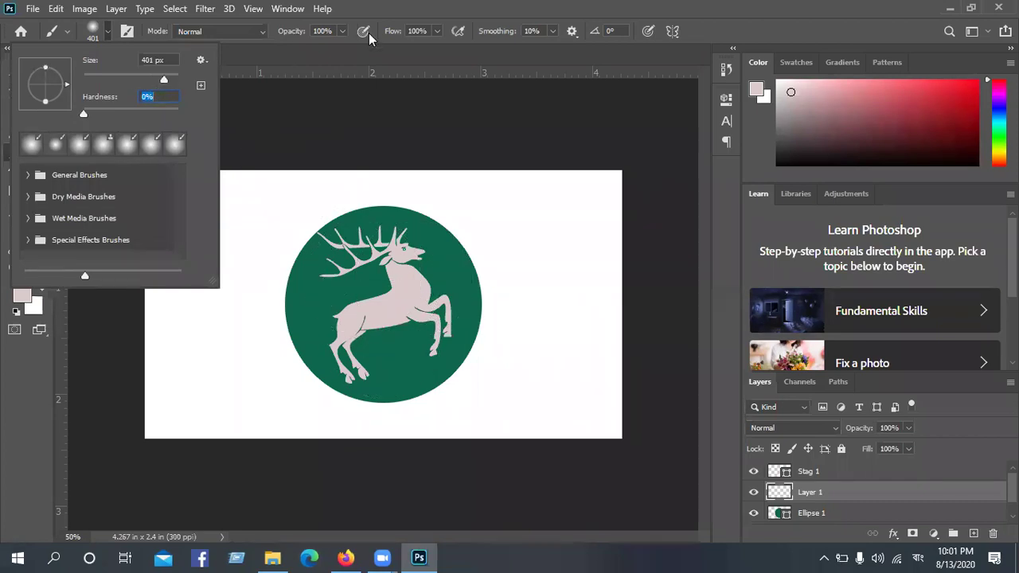
{"action": "left_click", "coordinate": [406, 46]}
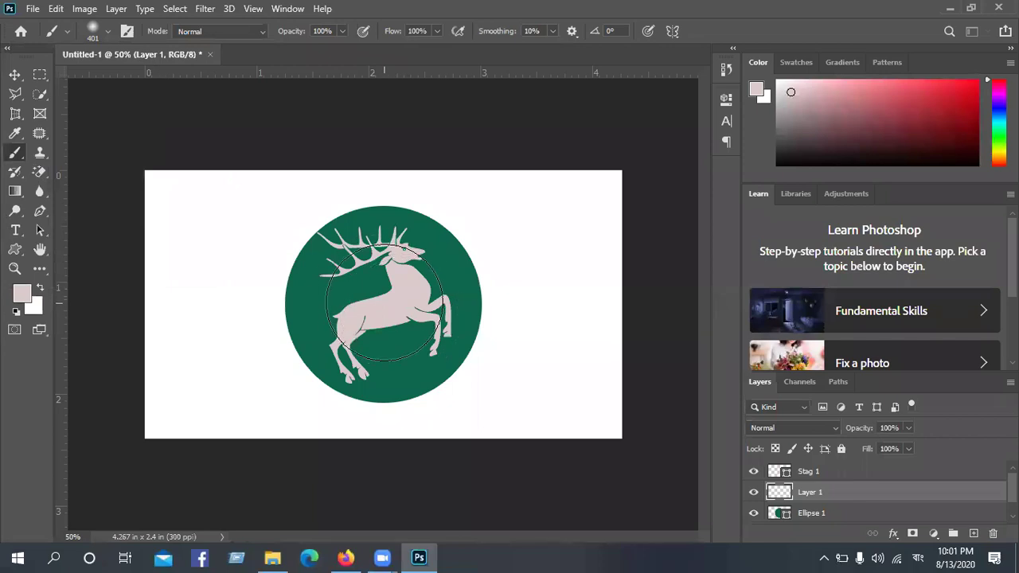
- Enlarge the brush to 600 px so it nearly fills the green circle
{"action": "key", "text": "bracketleft"}
{"action": "key", "text": "bracketleft"}
{"action": "key", "text": "bracketleft"}
{"action": "key", "text": "bracketleft"}
{"action": "key", "text": "bracketright"}
{"action": "key", "text": "bracketright"}
{"action": "key", "text": "bracketright"}
{"action": "key", "text": "bracketright"}
{"action": "key", "text": "bracketright"}
- Make white (ffffff) the foreground color and paint a single soft dab at the green circle's center
{"action": "left_click", "coordinate": [41, 290]}
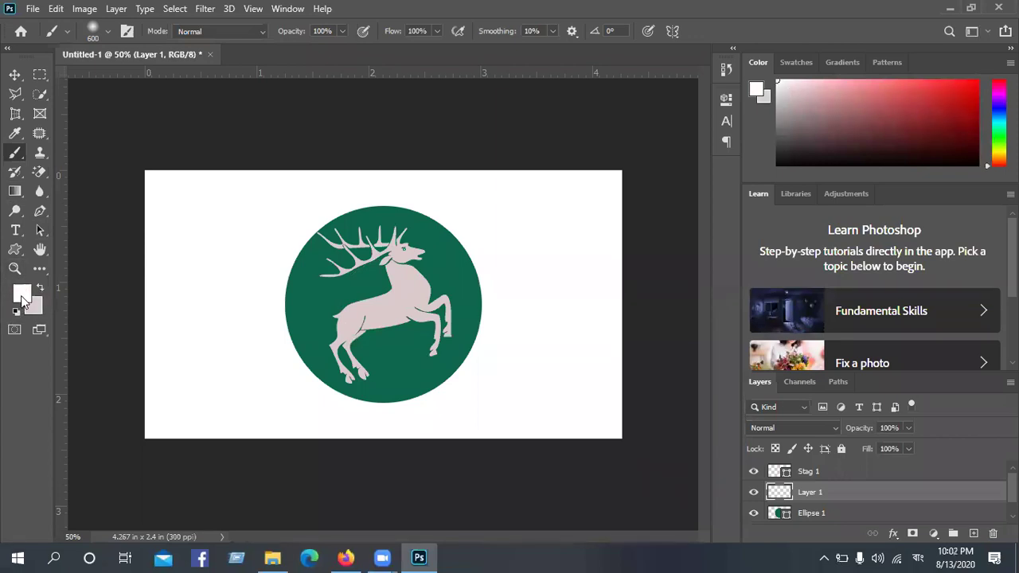
{"action": "left_click", "coordinate": [22, 294]}
{"action": "left_click_drag", "start_coordinate": [621, 134], "coordinate": [569, 94]}
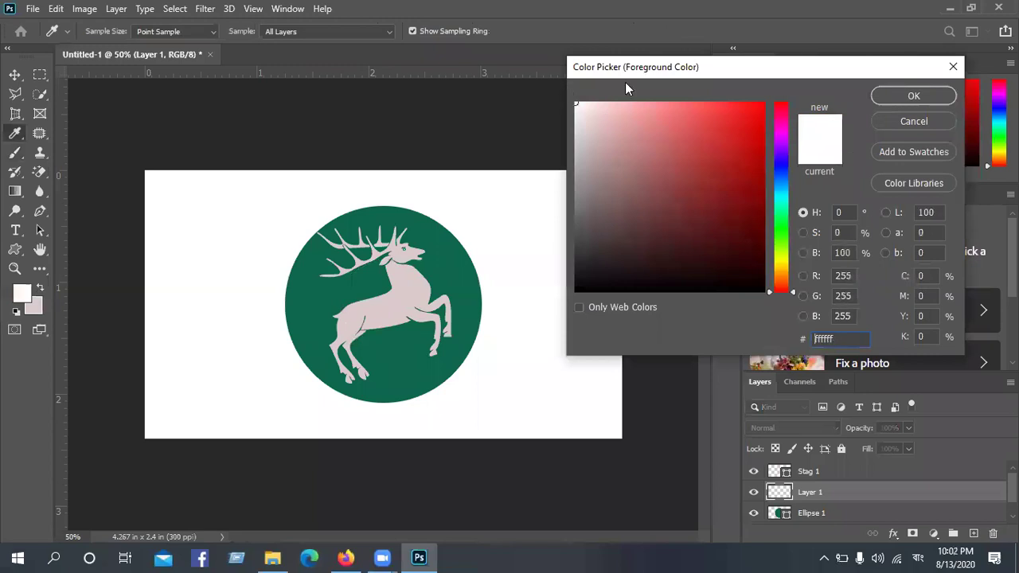
{"action": "left_click", "coordinate": [883, 99]}
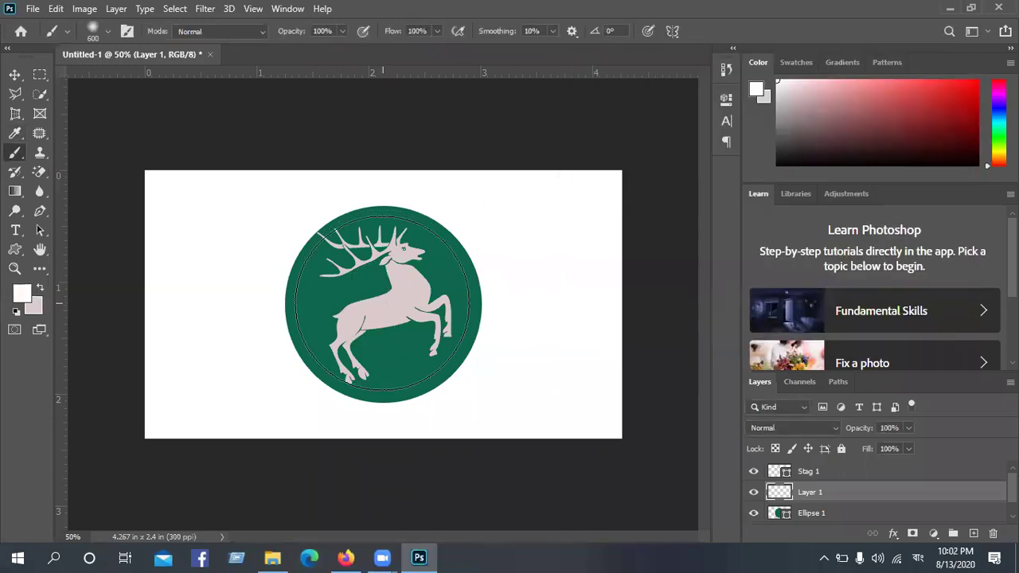
{"action": "left_click", "coordinate": [383, 304]}
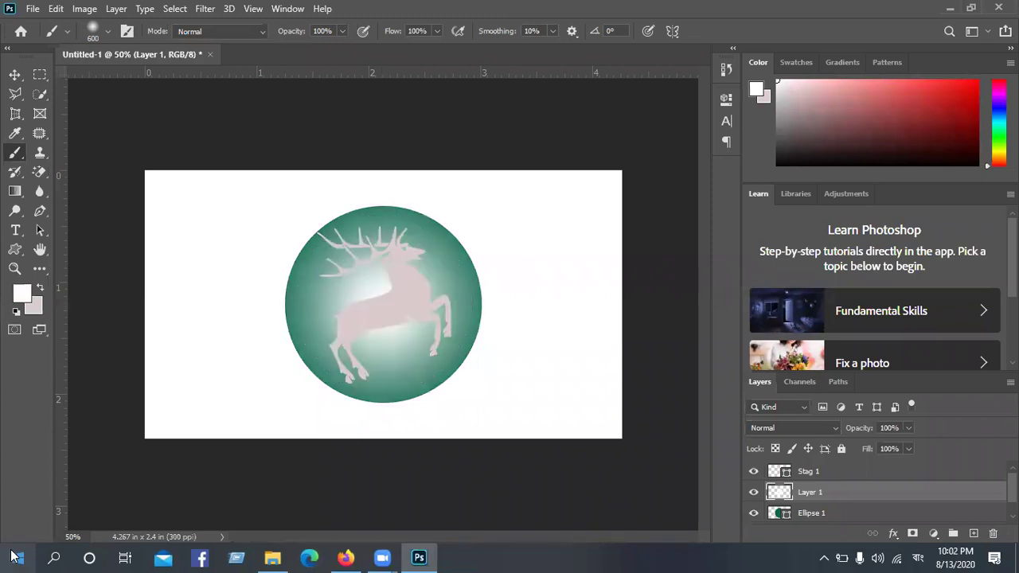
- Change the blend mode of Layer 1, the white highlight layer, to Soft Light
{"action": "left_click", "coordinate": [15, 75]}
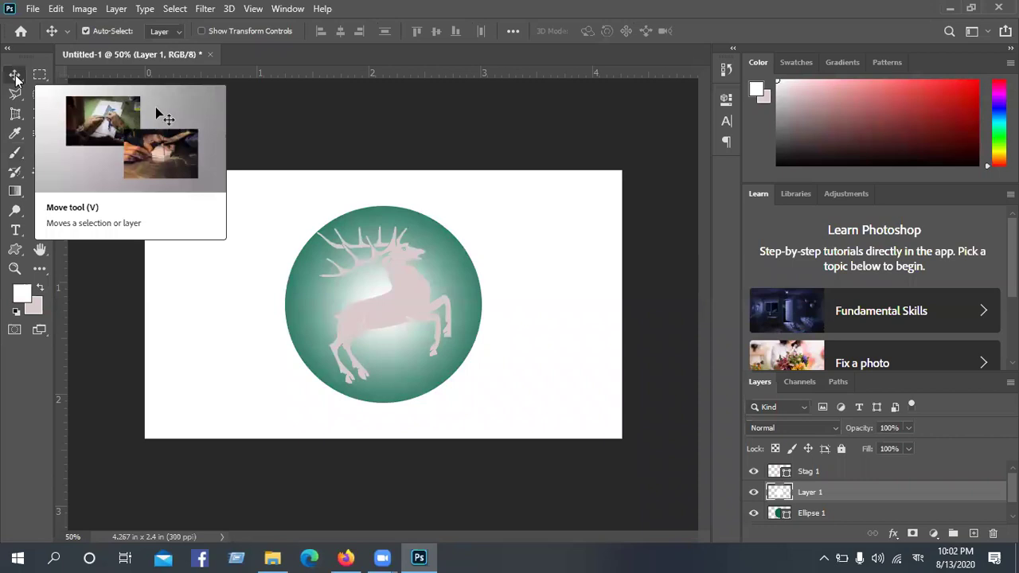
{"action": "left_click", "coordinate": [803, 431]}
{"action": "left_click", "coordinate": [916, 457]}
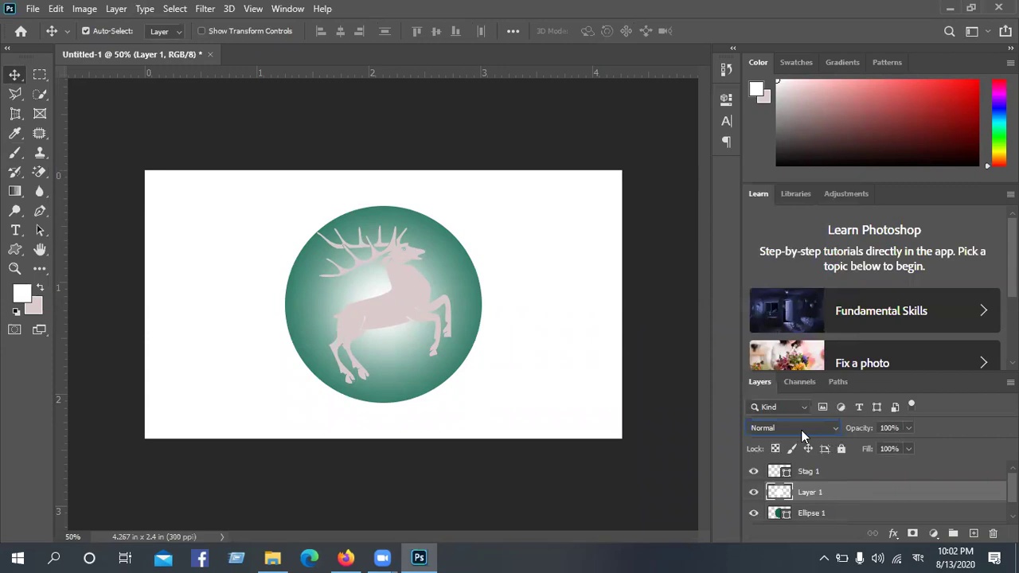
{"action": "left_click", "coordinate": [801, 429]}
{"action": "left_click", "coordinate": [903, 454]}
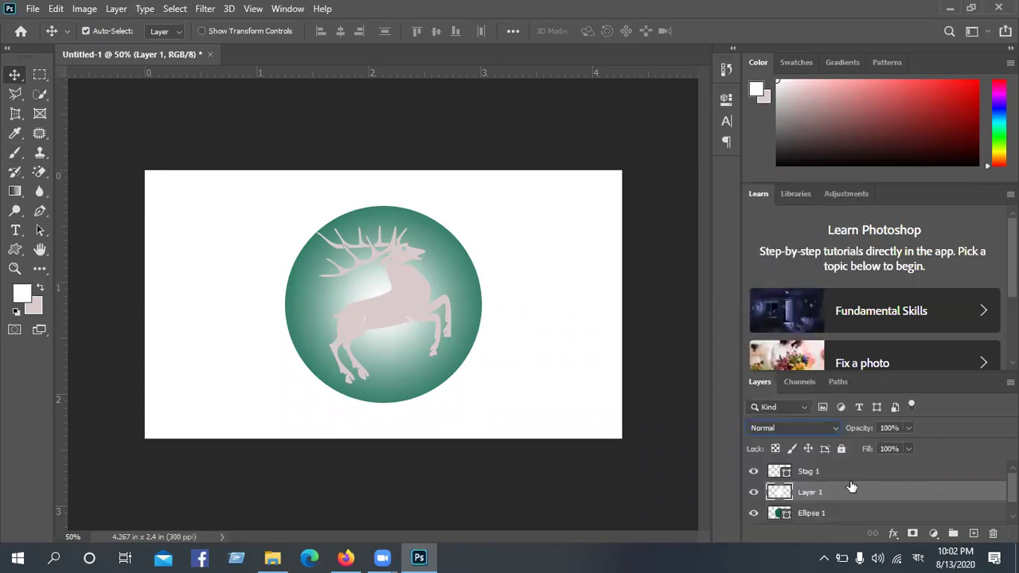
{"action": "left_click", "coordinate": [753, 492]}
{"action": "left_click", "coordinate": [753, 492]}
{"action": "left_click", "coordinate": [797, 428]}
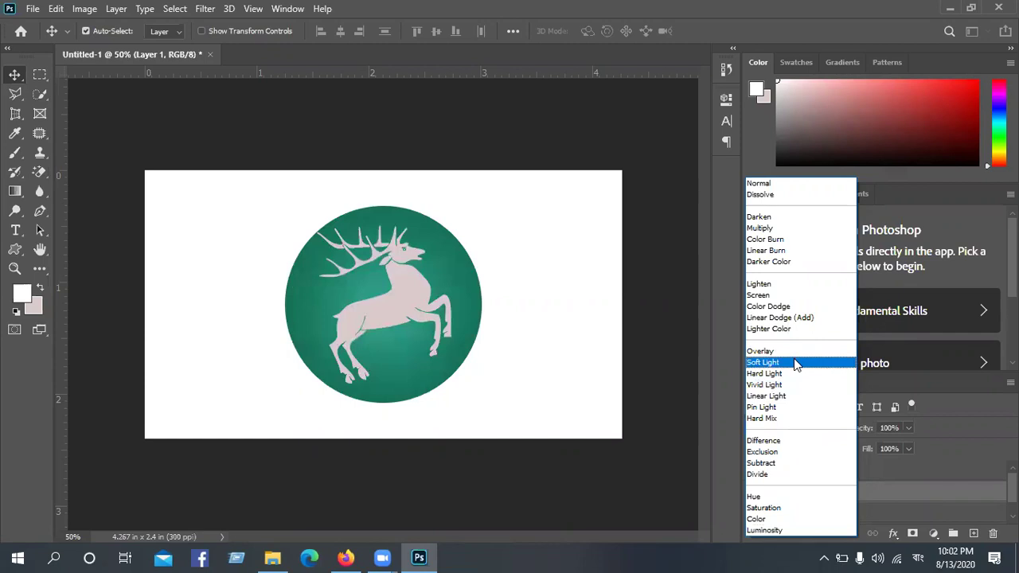
{"action": "left_click", "coordinate": [793, 362]}
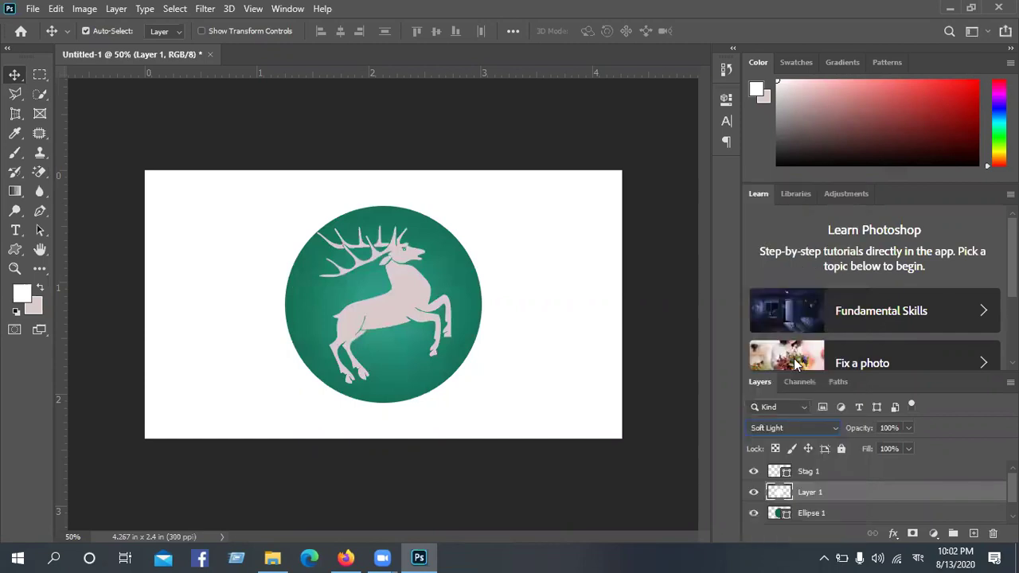
{"action": "left_click", "coordinate": [597, 268]}
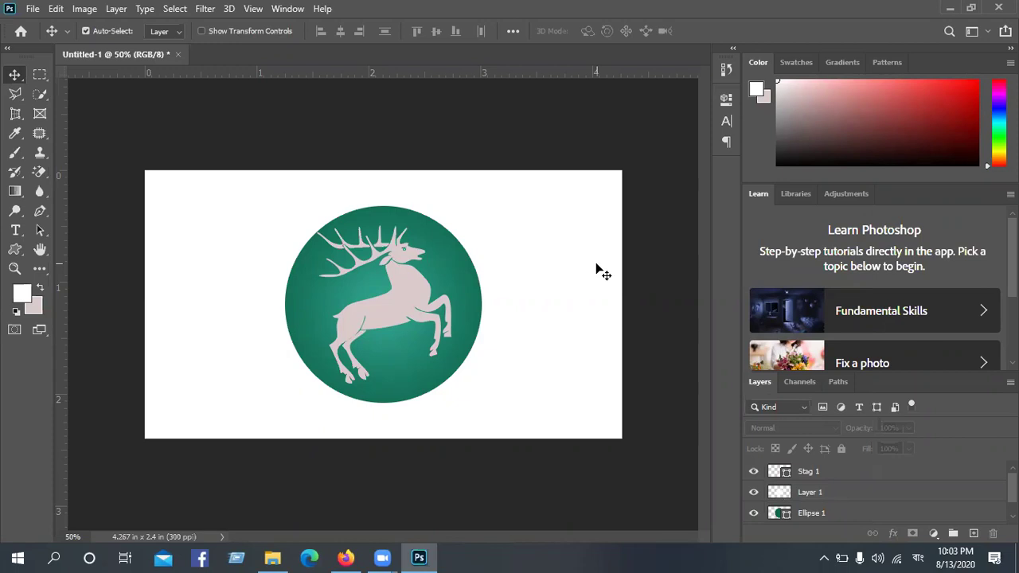
- Open the Stag 1 layer's blending options and enable the Bevel & Emboss effect
{"action": "left_click", "coordinate": [809, 470]}
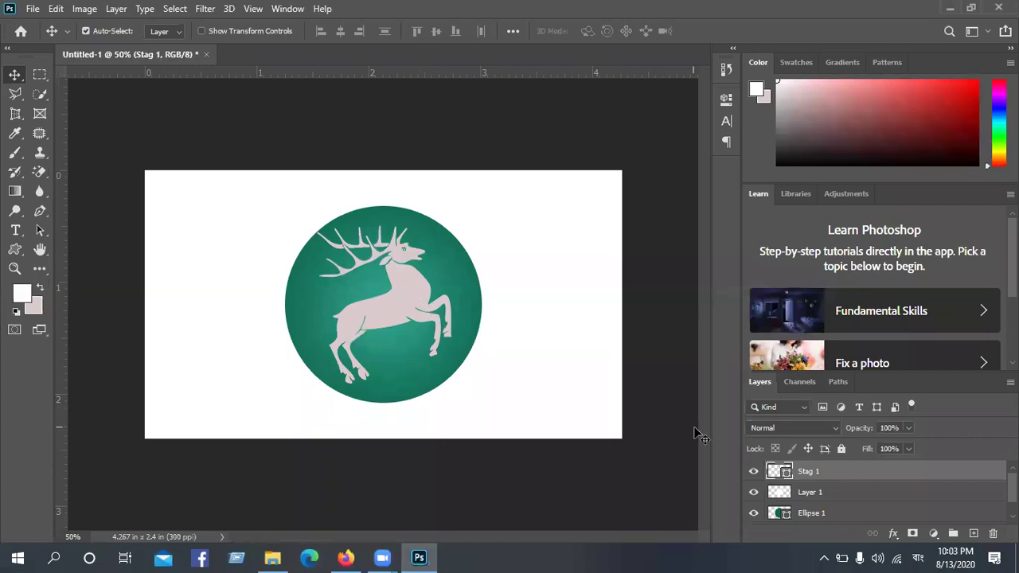
{"action": "left_click", "coordinate": [752, 472]}
{"action": "left_click", "coordinate": [752, 472]}
{"action": "right_click", "coordinate": [872, 472]}
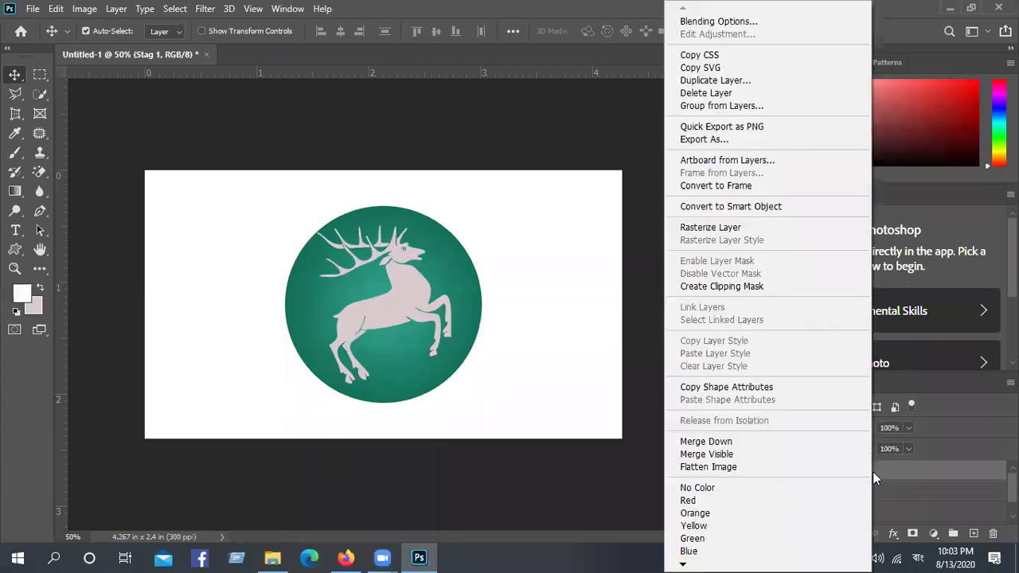
{"action": "left_click", "coordinate": [714, 23]}
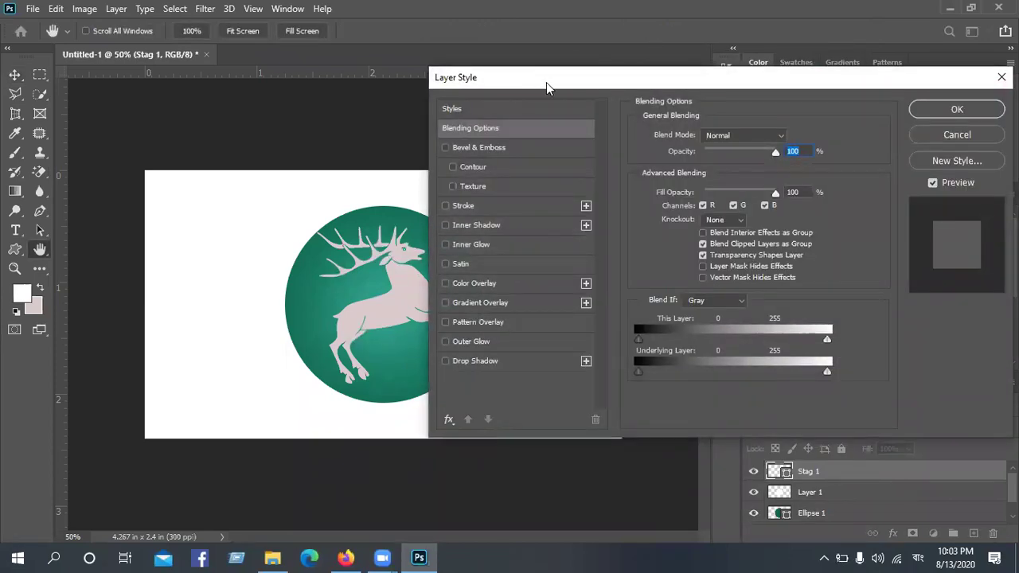
{"action": "left_click_drag", "start_coordinate": [546, 82], "coordinate": [629, 63]}
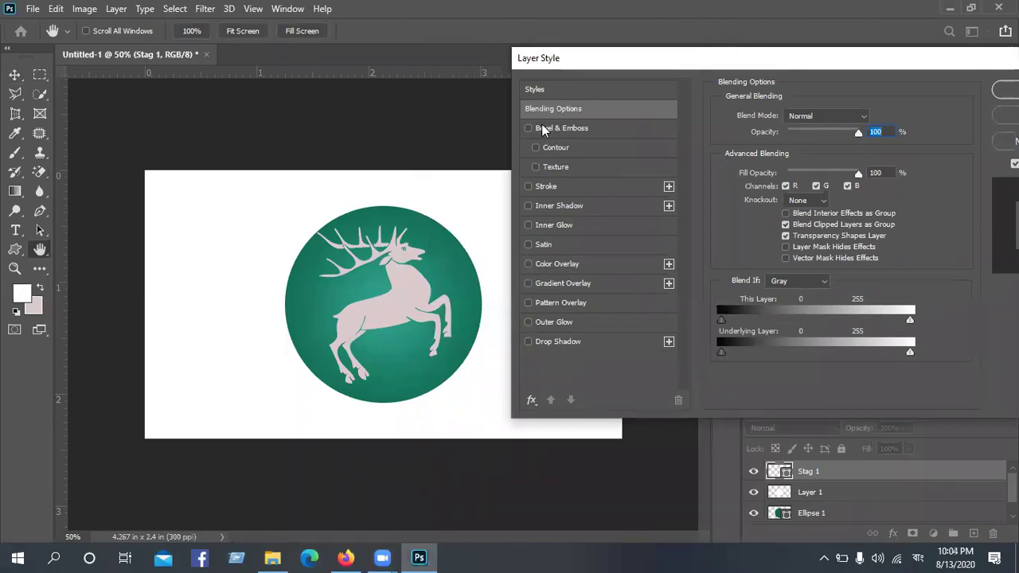
{"action": "left_click", "coordinate": [575, 127]}
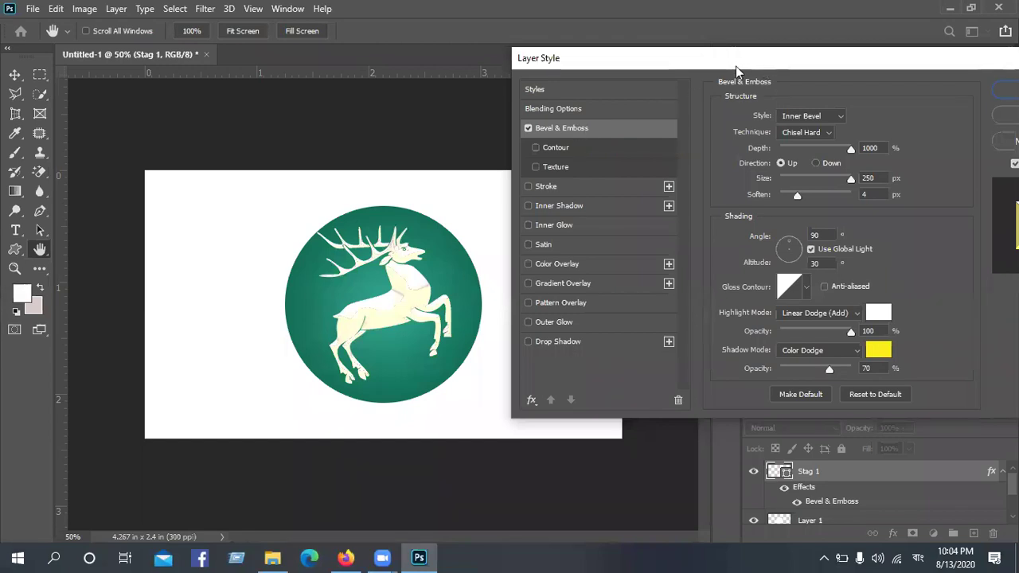
{"action": "left_click_drag", "start_coordinate": [735, 66], "coordinate": [729, 47]}
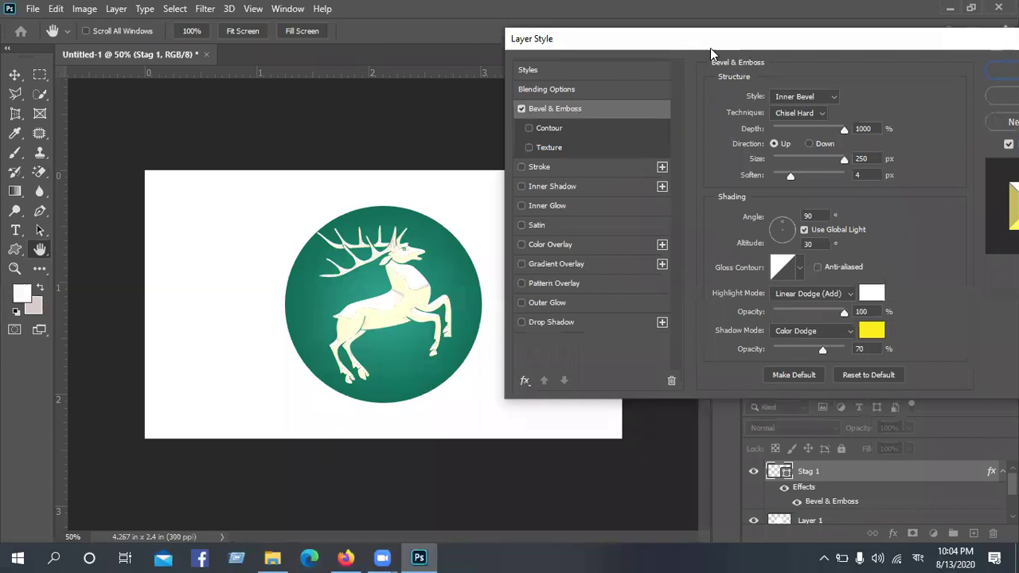
- Try the Smooth and Chisel Soft techniques on the stag's Inner Bevel, then return to Chisel Hard
{"action": "left_click", "coordinate": [814, 97]}
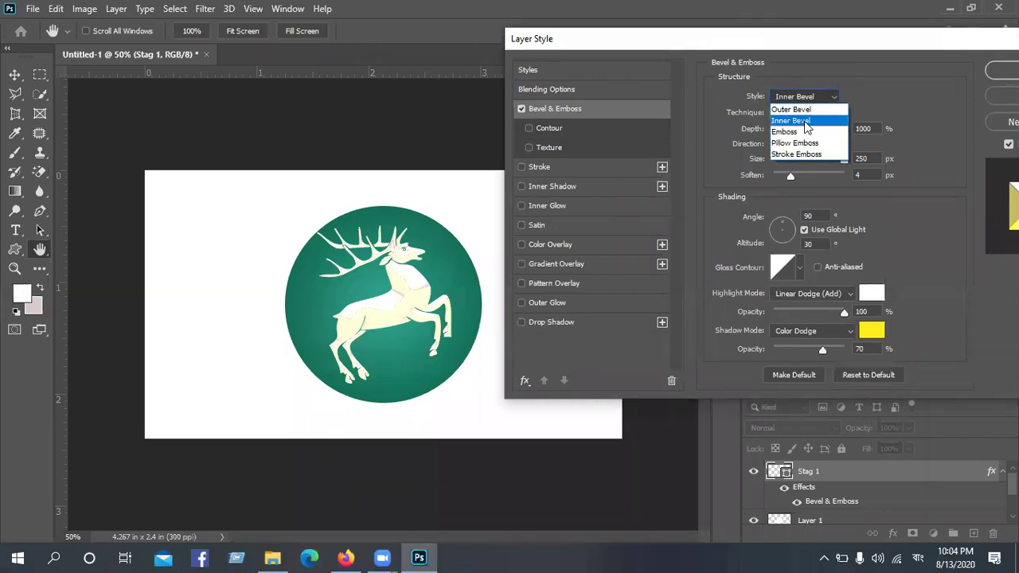
{"action": "left_click", "coordinate": [805, 122]}
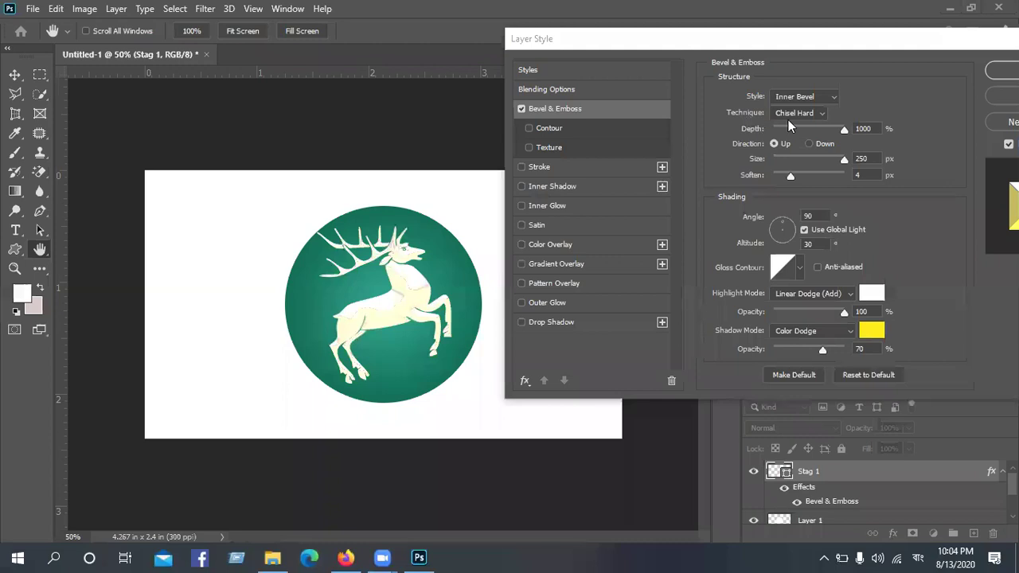
{"action": "left_click", "coordinate": [817, 113]}
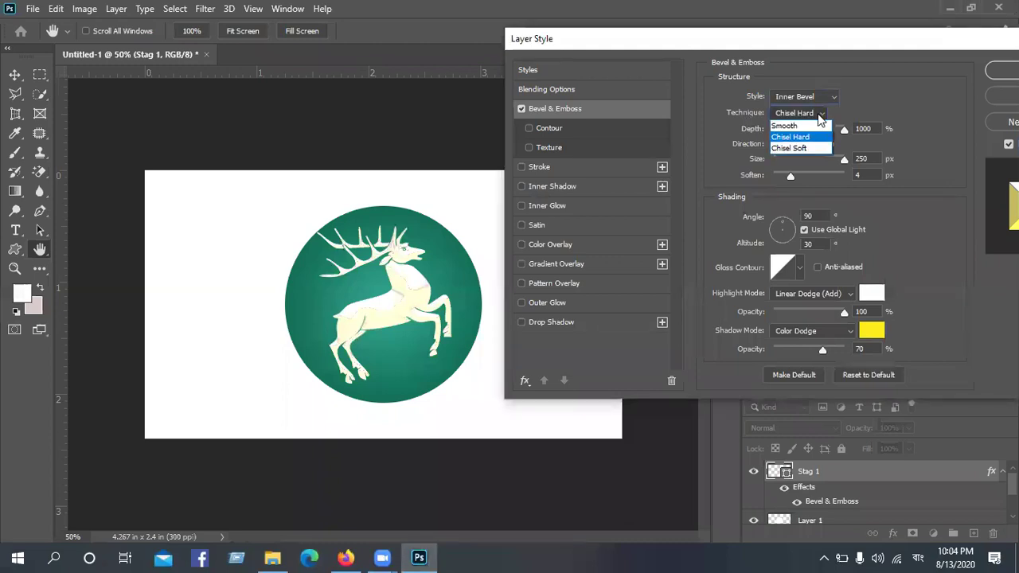
{"action": "left_click", "coordinate": [800, 125]}
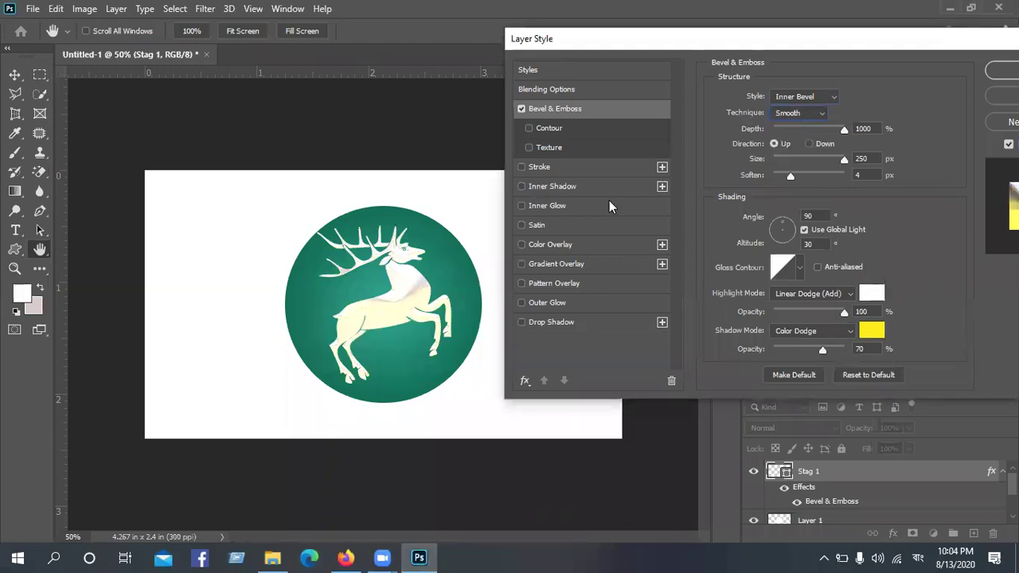
{"action": "left_click", "coordinate": [778, 116]}
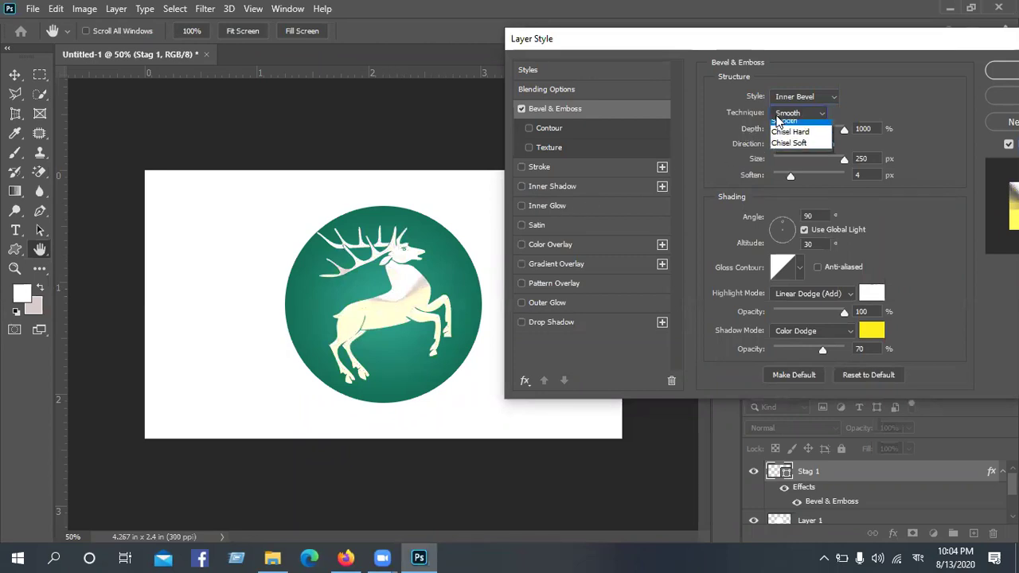
{"action": "left_click", "coordinate": [778, 150]}
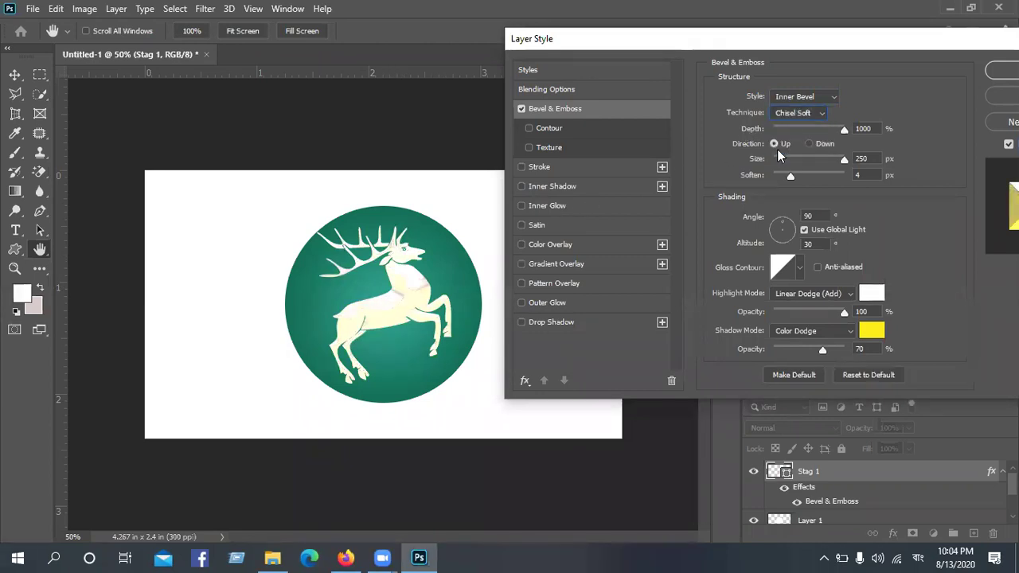
{"action": "left_click", "coordinate": [787, 117]}
{"action": "left_click", "coordinate": [788, 131]}
- Lower the depth of the stag's Inner Bevel to 5%
{"action": "mouse_move", "coordinate": [844, 130]}
{"action": "left_mouse_down"}
{"action": "mouse_move", "coordinate": [749, 129]}
{"action": "mouse_move", "coordinate": [794, 134]}
{"action": "mouse_move", "coordinate": [781, 140]}
{"action": "mouse_move", "coordinate": [770, 132]}
{"action": "mouse_move", "coordinate": [841, 131]}
{"action": "mouse_move", "coordinate": [770, 136]}
{"action": "left_mouse_up"}
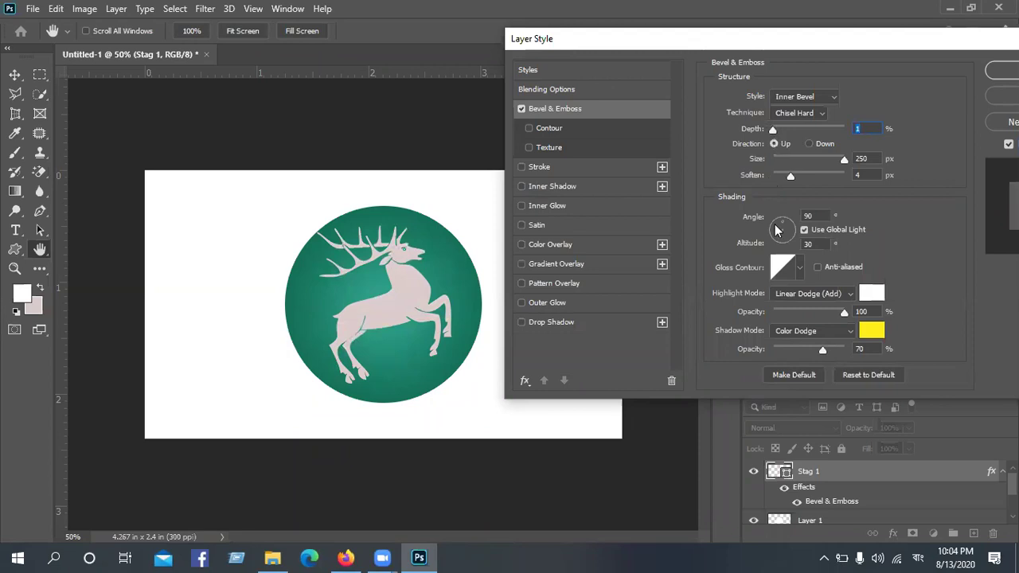
{"action": "key", "text": "Up"}
{"action": "key", "text": "Up"}
{"action": "key", "text": "Up"}
{"action": "key", "text": "Up"}
{"action": "key", "text": "Up"}
{"action": "key", "text": "Up"}
{"action": "key", "text": "Up"}
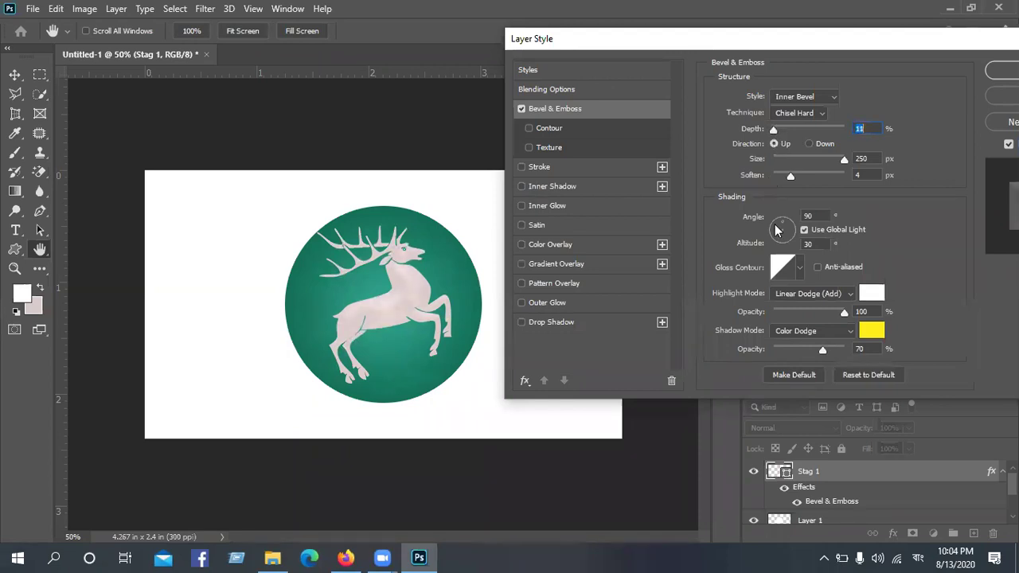
{"action": "key", "text": "Down"}
{"action": "key", "text": "Down"}
{"action": "key", "text": "Down"}
{"action": "key", "text": "Down"}
- Compare the Down and Up directions of the stag's bevel up close, ending on Up
{"action": "left_click", "coordinate": [812, 145]}
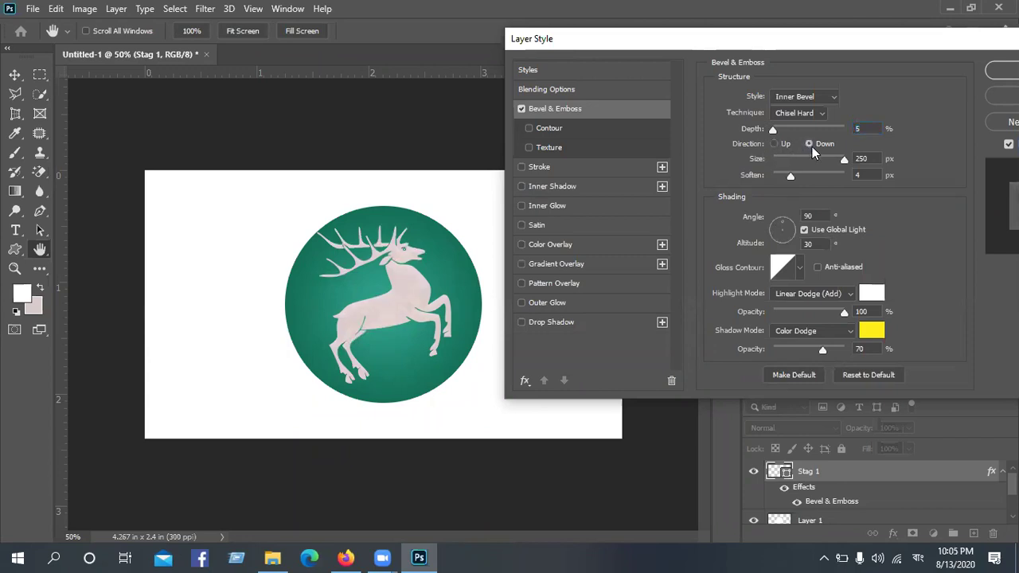
{"action": "left_click", "coordinate": [771, 143]}
{"action": "left_click", "coordinate": [814, 145]}
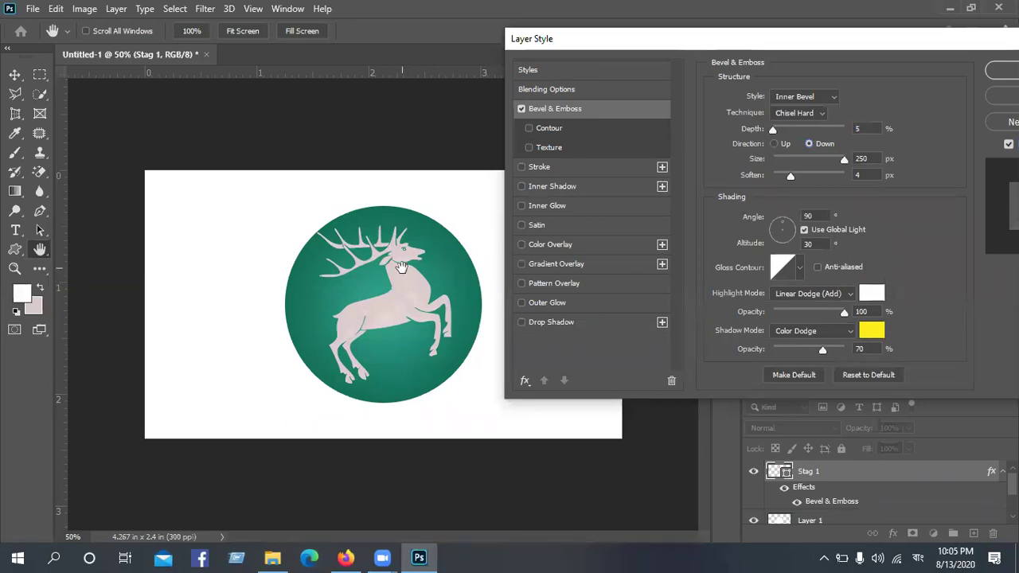
{"action": "scroll", "coordinate": [403, 269], "scroll_direction": "up", "scroll_amount": 1}
{"action": "scroll", "coordinate": [436, 256], "scroll_direction": "up", "scroll_amount": 5}
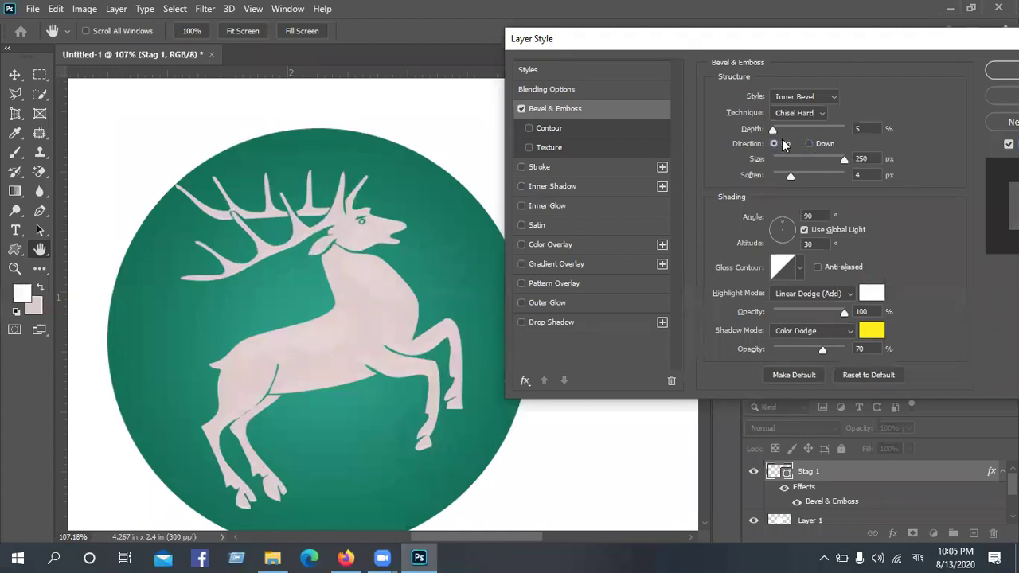
{"action": "left_click", "coordinate": [817, 145]}
{"action": "left_click", "coordinate": [784, 145]}
- Set the stag bevel's depth to 3% and reduce its size to 9 px
{"action": "left_click", "coordinate": [864, 130]}
{"action": "key", "text": "Down"}
{"action": "key", "text": "Down"}
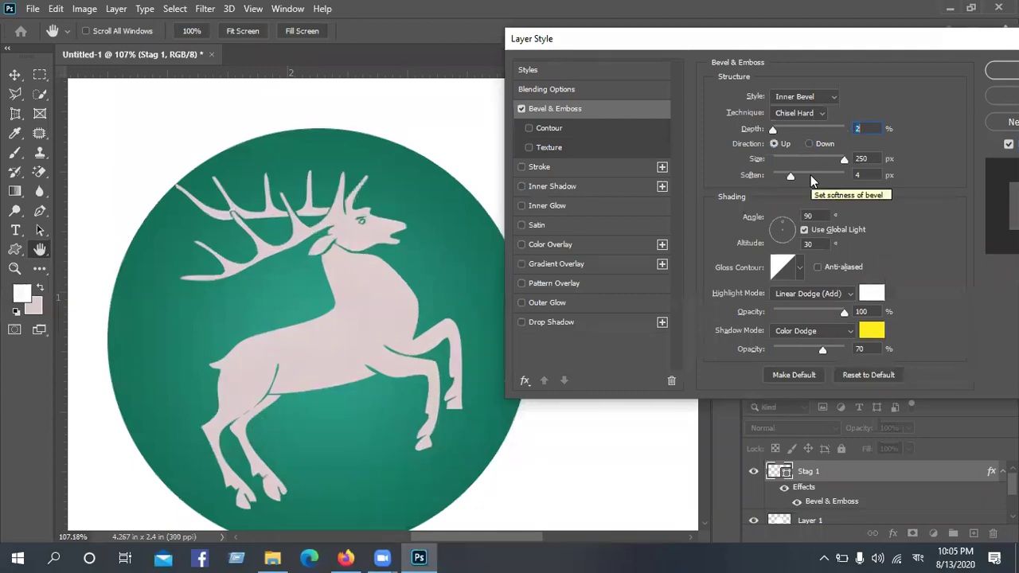
{"action": "key", "text": "Up"}
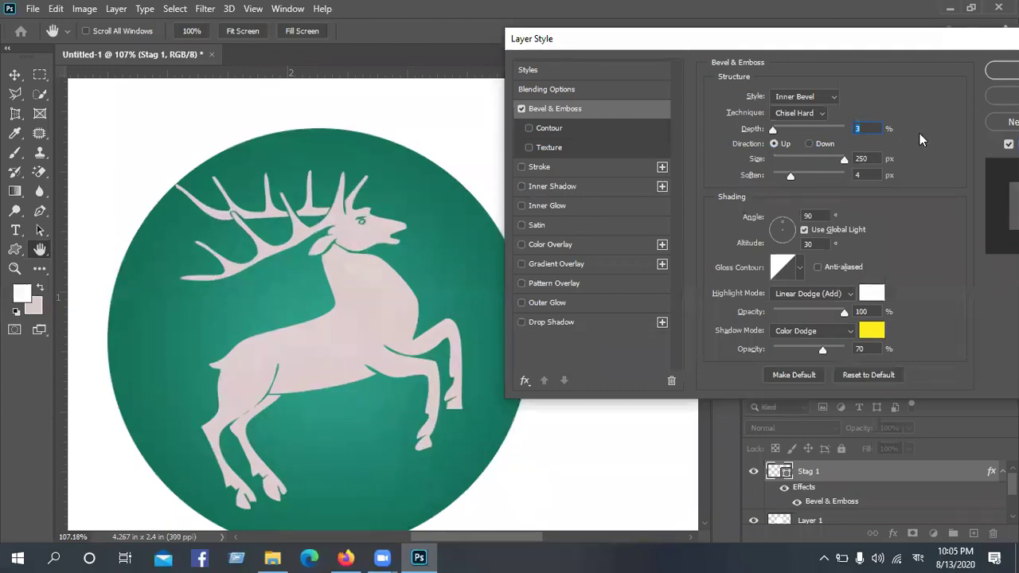
{"action": "left_click_drag", "start_coordinate": [845, 160], "coordinate": [780, 179]}
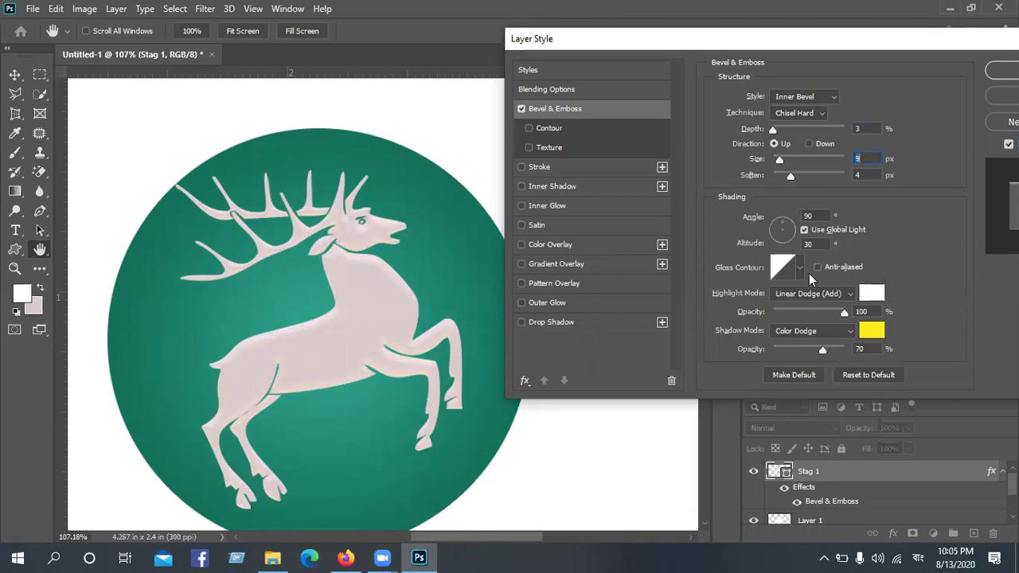
- Set the stag bevel's depth to 7% and its size to 15 px
{"action": "left_click", "coordinate": [873, 127]}
{"action": "key", "text": "Up"}
{"action": "key", "text": "Up"}
{"action": "key", "text": "Up"}
{"action": "key", "text": "Up"}
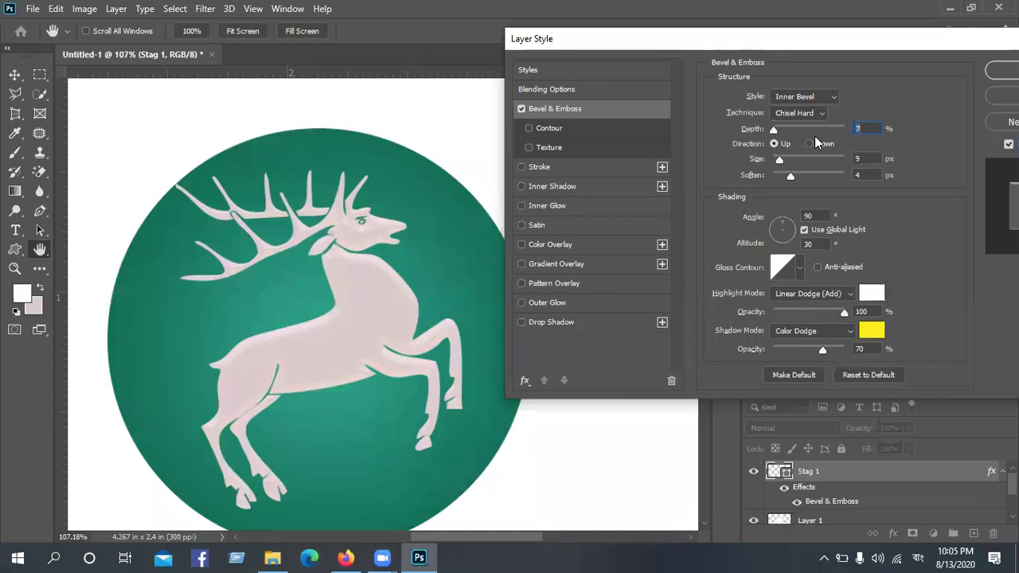
{"action": "left_click_drag", "start_coordinate": [880, 159], "coordinate": [796, 176]}
{"action": "key", "text": "Up"}
{"action": "key", "text": "Up"}
{"action": "key", "text": "Up"}
{"action": "key", "text": "Up"}
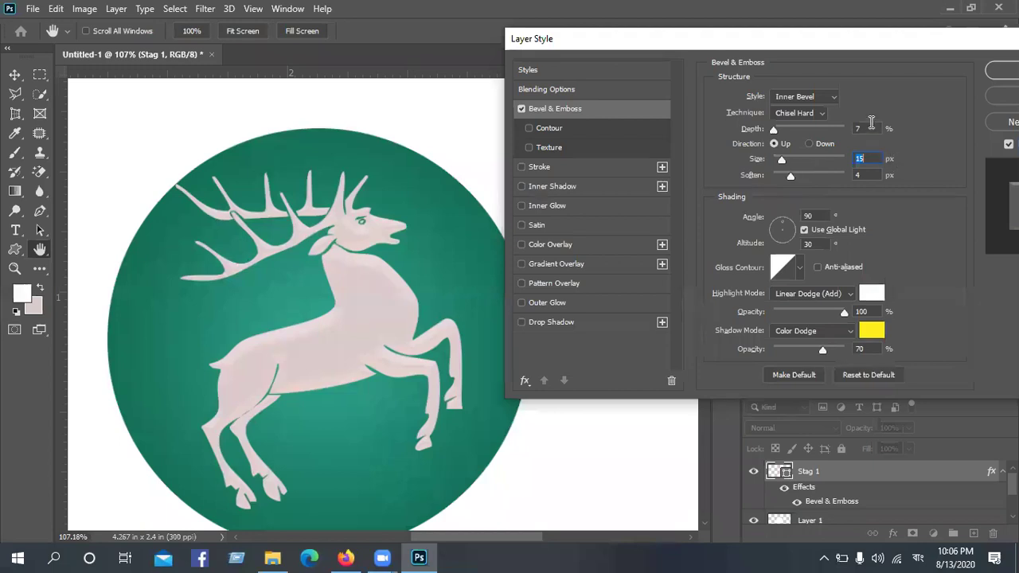
- Set the stag bevel's softening to 3 px
{"action": "left_click_drag", "start_coordinate": [789, 176], "coordinate": [655, 193]}
{"action": "left_click_drag", "start_coordinate": [773, 179], "coordinate": [785, 179]}
{"action": "left_click_drag", "start_coordinate": [788, 185], "coordinate": [788, 184]}
{"action": "left_click_drag", "start_coordinate": [777, 50], "coordinate": [781, 39]}
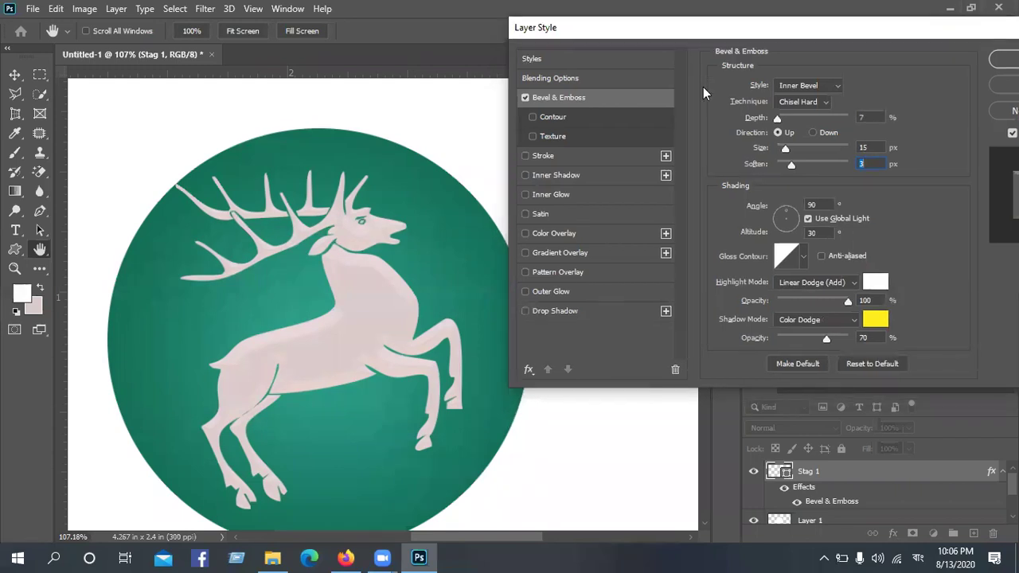
- Try rotating the bevel's shading angle to -25°
{"action": "double_click", "coordinate": [812, 205]}
{"action": "double_click", "coordinate": [824, 234]}
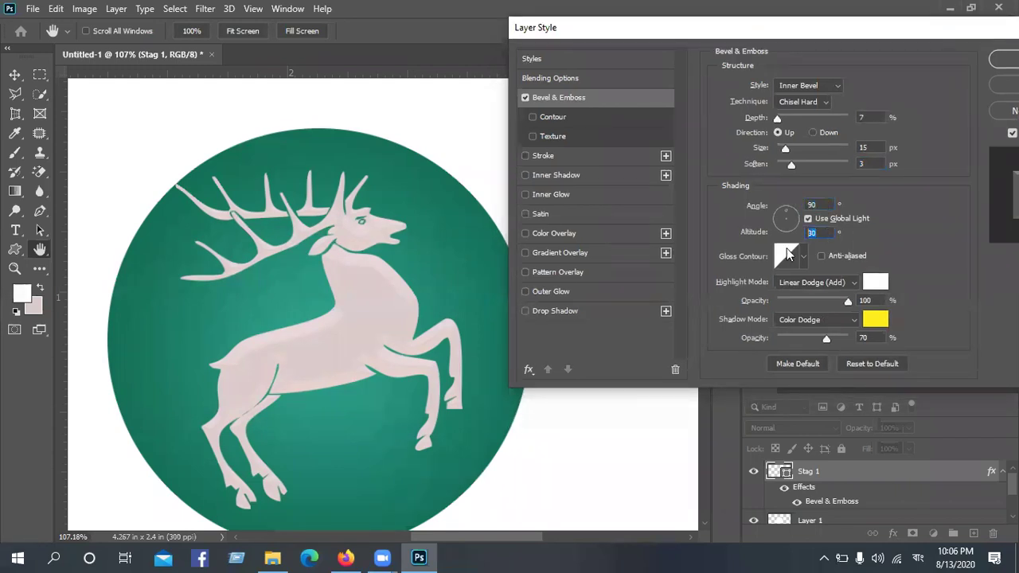
{"action": "double_click", "coordinate": [826, 204]}
{"action": "key", "text": "Down"}
{"action": "key", "text": "Down"}
{"action": "key", "text": "Down"}
{"action": "key", "text": "Down"}
{"action": "key", "text": "Down"}
{"action": "key", "text": "Down"}
{"action": "key", "text": "Down"}
{"action": "key", "text": "Down"}
{"action": "key", "text": "Down"}
{"action": "key", "text": "Down"}
{"action": "key", "text": "Down"}
{"action": "key", "text": "Down"}
{"action": "key", "text": "Down"}
{"action": "key", "text": "Down"}
{"action": "key", "text": "Down"}
{"action": "key", "text": "Down"}
{"action": "key", "text": "Down"}
{"action": "key", "text": "Down"}
{"action": "key", "text": "Down"}
{"action": "key", "text": "Down"}
{"action": "key", "text": "Down"}
{"action": "key", "text": "Down"}
{"action": "key", "text": "Down"}
{"action": "key", "text": "Down"}
{"action": "key", "text": "Down"}
{"action": "key", "text": "Down"}
{"action": "key", "text": "Down"}
{"action": "key", "text": "Down"}
{"action": "key", "text": "Down"}
{"action": "key", "text": "Down"}
{"action": "key", "text": "Down"}
{"action": "key", "text": "Down"}
{"action": "key", "text": "Down"}
{"action": "key", "text": "Down"}
{"action": "key", "text": "Down"}
{"action": "key", "text": "Down"}
{"action": "key", "text": "Down"}
{"action": "key", "text": "Down"}
{"action": "key", "text": "Down"}
{"action": "key", "text": "Down"}
{"action": "key", "text": "Down"}
{"action": "key", "text": "Down"}
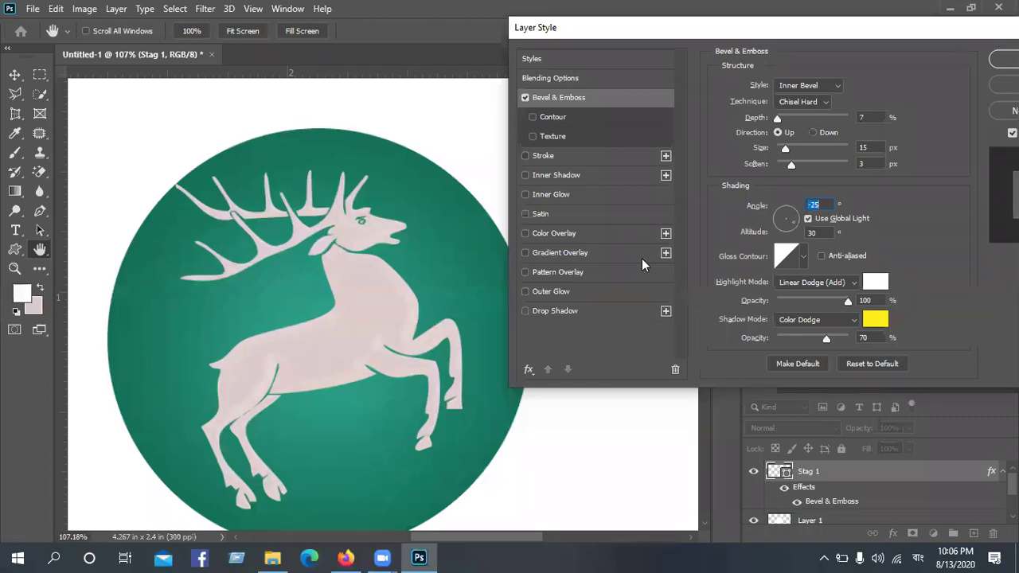
- Set the bevel's shading angle to 70°
{"action": "key", "text": "Up"}
{"action": "key", "text": "Up"}
{"action": "key", "text": "Up"}
{"action": "key", "text": "Up"}
{"action": "key", "text": "Up"}
{"action": "key", "text": "Up"}
{"action": "key", "text": "Up"}
{"action": "key", "text": "Up"}
{"action": "key", "text": "Up"}
{"action": "key", "text": "Up"}
{"action": "key", "text": "Up"}
{"action": "key", "text": "Up"}
{"action": "key", "text": "Up"}
{"action": "key", "text": "Up"}
{"action": "key", "text": "Up"}
{"action": "key", "text": "Up"}
{"action": "key", "text": "Up"}
{"action": "key", "text": "Up"}
{"action": "key", "text": "Up"}
{"action": "key", "text": "Up"}
{"action": "key", "text": "Up"}
{"action": "key", "text": "Up"}
{"action": "key", "text": "Up"}
{"action": "key", "text": "Up"}
{"action": "key", "text": "Up"}
{"action": "key", "text": "Up"}
{"action": "key", "text": "Up"}
{"action": "key", "text": "Up"}
{"action": "key", "text": "Up"}
{"action": "key", "text": "Up"}
{"action": "key", "text": "Up"}
{"action": "key", "text": "Up"}
{"action": "key", "text": "Up"}
{"action": "key", "text": "Up"}
{"action": "key", "text": "Up"}
{"action": "key", "text": "Up"}
{"action": "key", "text": "Up"}
{"action": "key", "text": "Up"}
{"action": "key", "text": "Up"}
{"action": "key", "text": "Up"}
{"action": "key", "text": "Up"}
{"action": "key", "text": "Up"}
- Raise the altitude of the bevel's light to 50°
{"action": "key", "text": "Tab"}
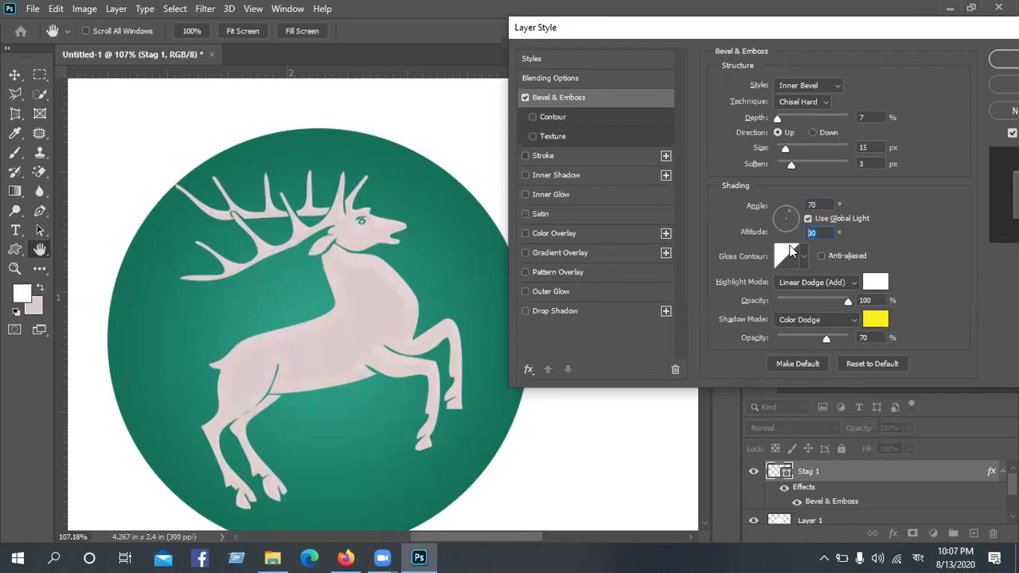
{"action": "key", "text": "Up"}
{"action": "key", "text": "Up"}
{"action": "key", "text": "Up"}
{"action": "key", "text": "Up"}
{"action": "key", "text": "Up"}
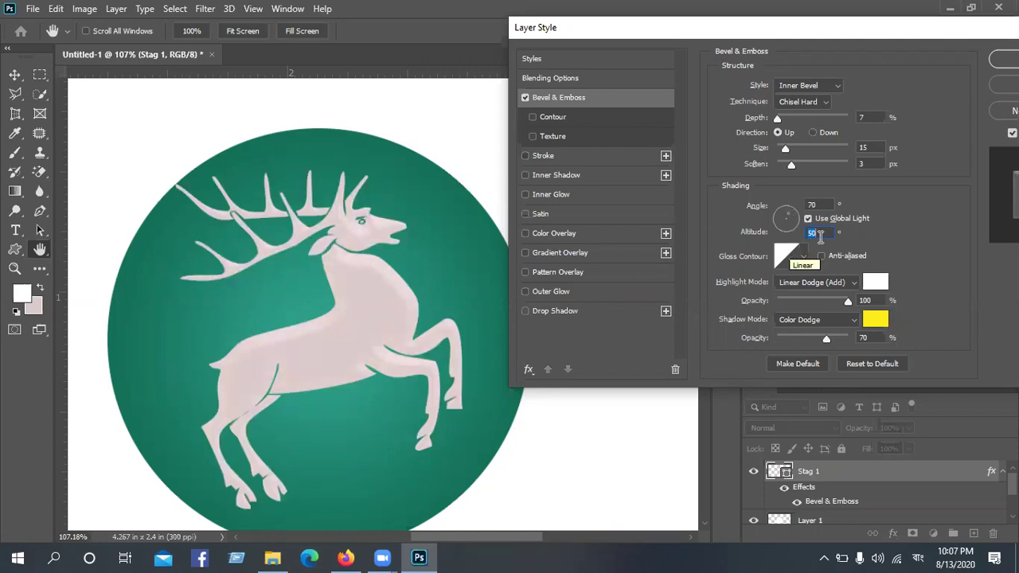
- Turn Use Global Light off and on repeatedly to compare the stag's shading, leaving it enabled
{"action": "left_click", "coordinate": [809, 219]}
{"action": "left_click", "coordinate": [808, 220]}
{"action": "left_click", "coordinate": [809, 220]}
{"action": "left_click", "coordinate": [809, 220]}
{"action": "left_click", "coordinate": [809, 219]}
{"action": "left_click", "coordinate": [809, 219]}
- Try the Gaussian gloss contour on the stag's bevel
{"action": "left_click", "coordinate": [804, 255]}
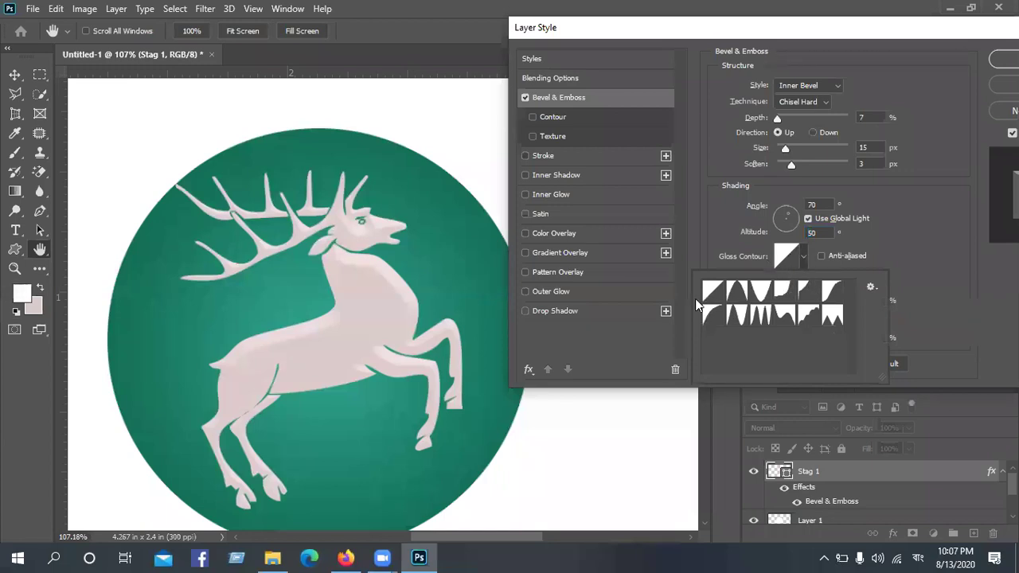
{"action": "left_click", "coordinate": [737, 293]}
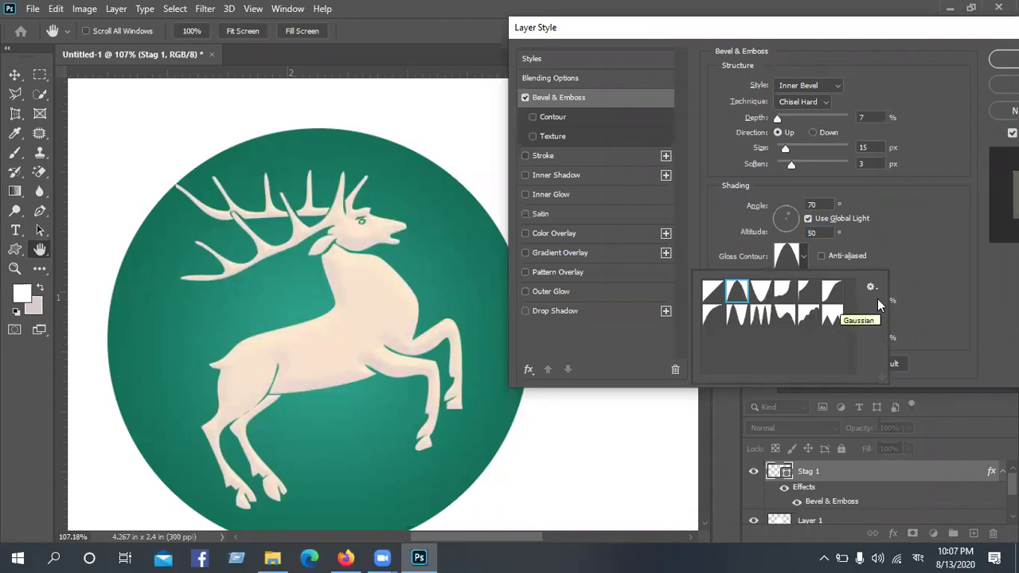
{"action": "left_click", "coordinate": [952, 242]}
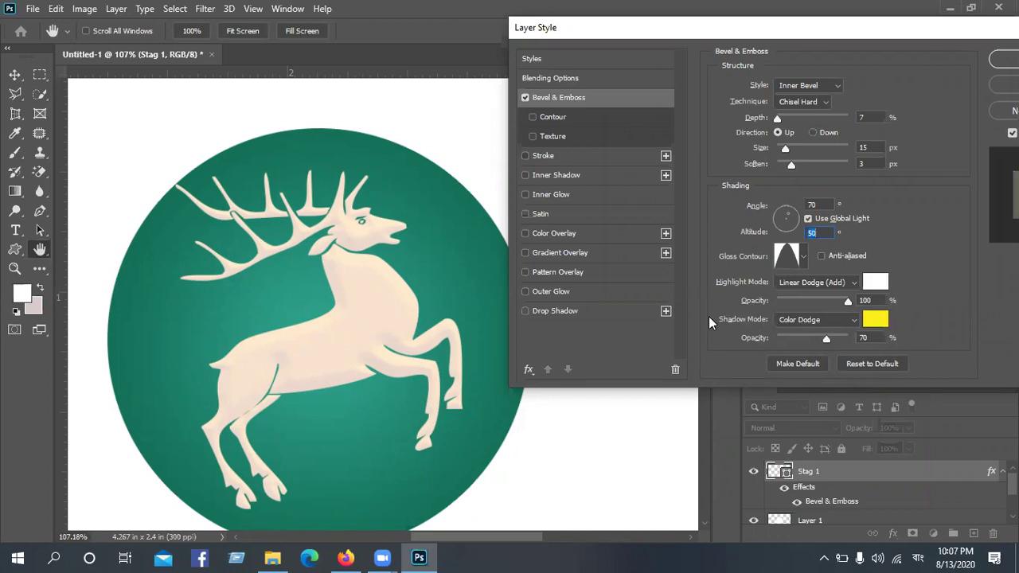
- Try each of the remaining gloss contour presets after Gaussian on the stag's bevel
{"action": "left_click", "coordinate": [806, 256]}
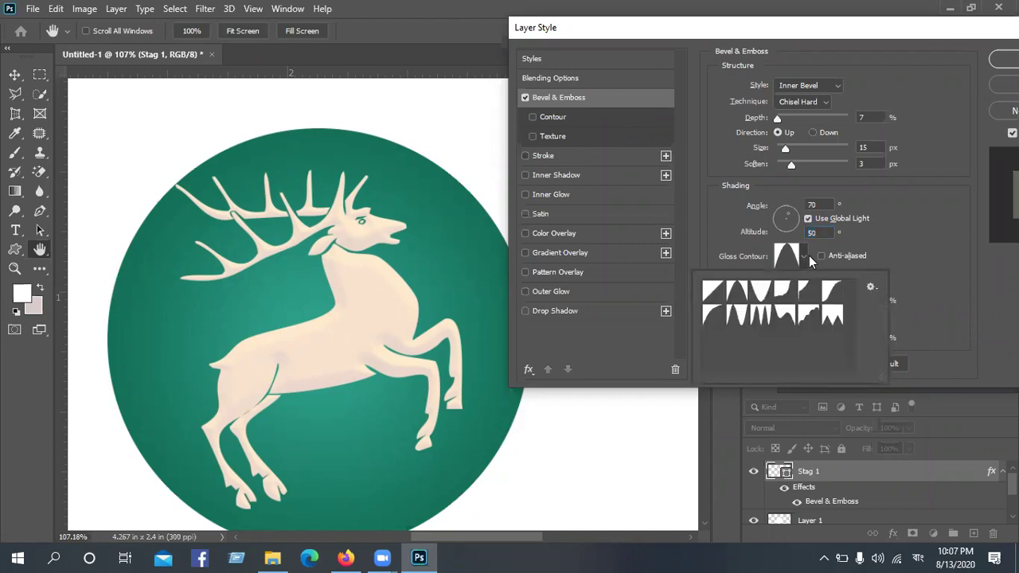
{"action": "left_click", "coordinate": [761, 291]}
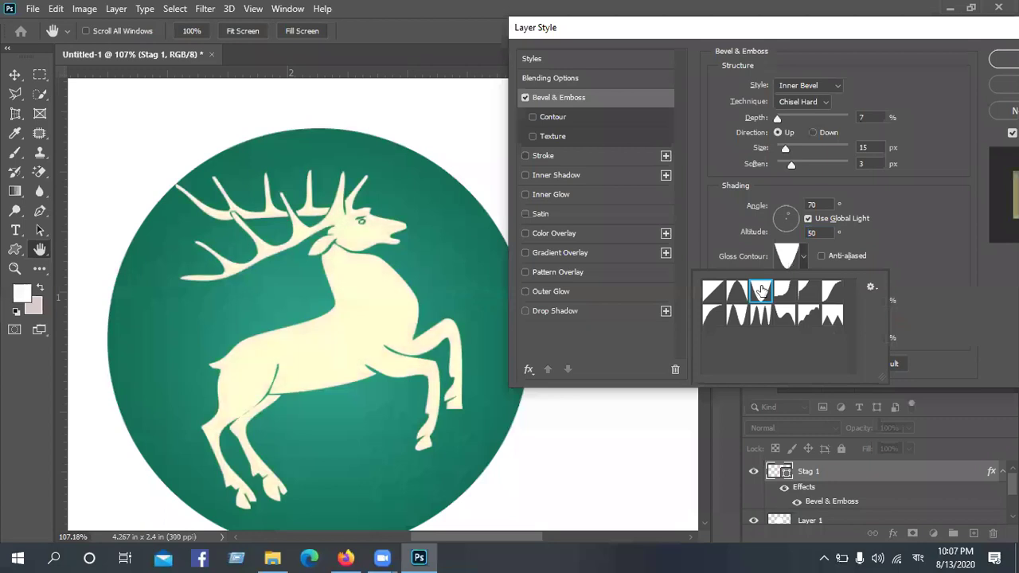
{"action": "left_click", "coordinate": [785, 291]}
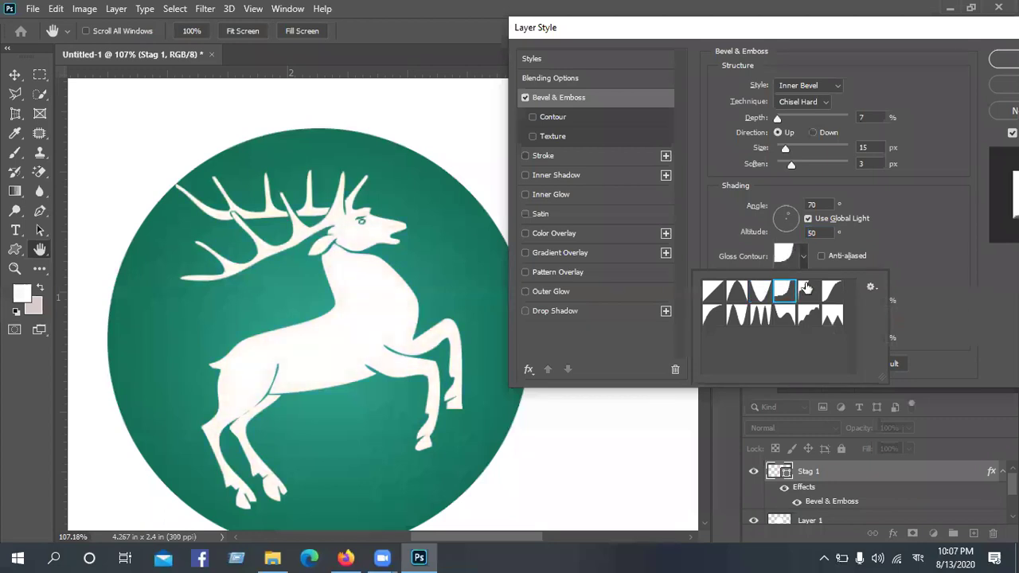
{"action": "left_click", "coordinate": [807, 289]}
{"action": "left_click", "coordinate": [835, 291]}
{"action": "left_click", "coordinate": [714, 316]}
{"action": "left_click", "coordinate": [737, 315]}
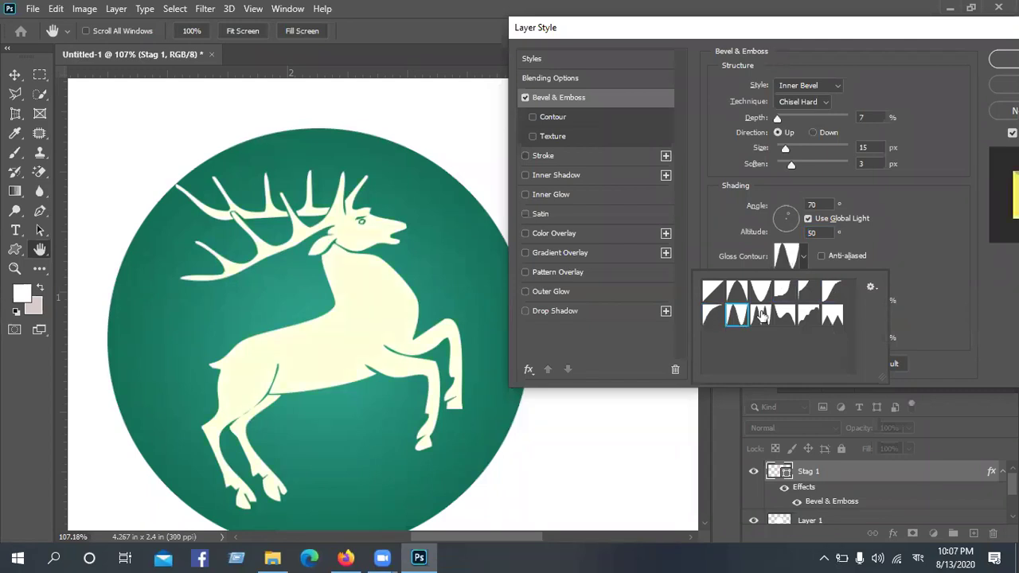
{"action": "left_click", "coordinate": [762, 315]}
{"action": "left_click", "coordinate": [785, 316]}
{"action": "left_click", "coordinate": [808, 316]}
{"action": "left_click", "coordinate": [832, 316]}
- Compare the Gaussian and Linear gloss contours on the stag and settle on Linear
{"action": "left_click", "coordinate": [737, 294]}
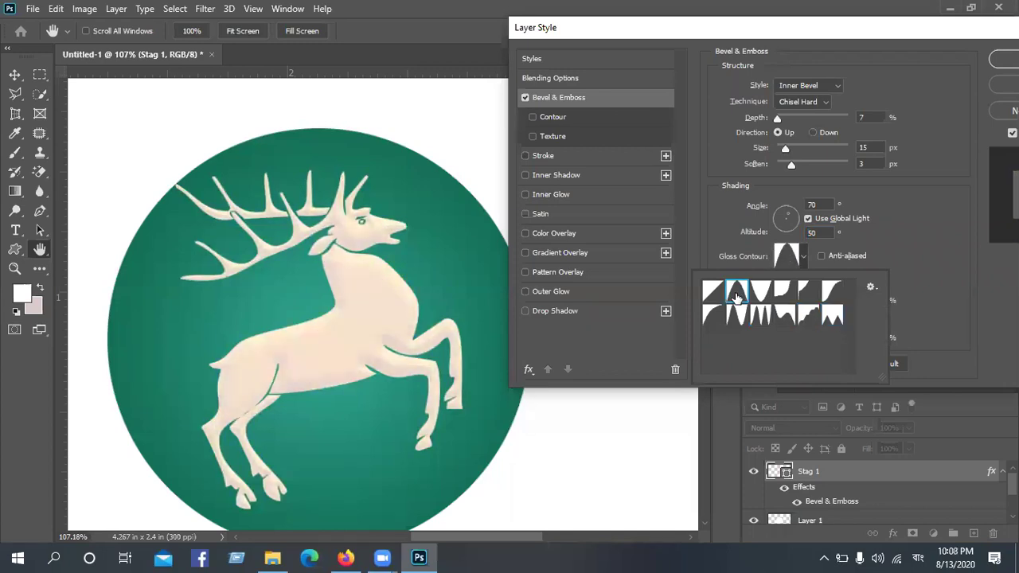
{"action": "left_click", "coordinate": [713, 293]}
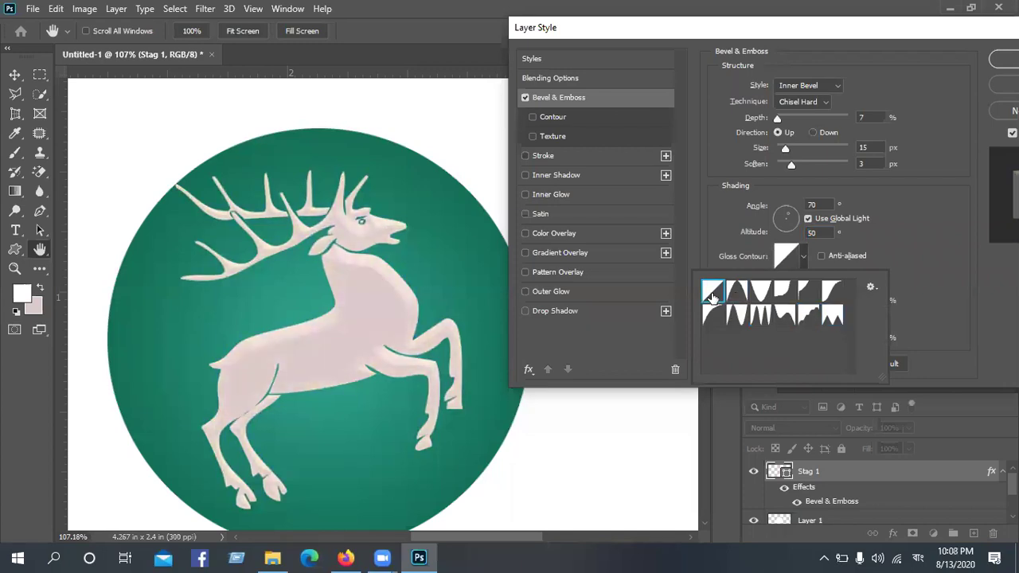
{"action": "left_click", "coordinate": [737, 293]}
{"action": "left_click", "coordinate": [717, 293]}
{"action": "left_click", "coordinate": [919, 224]}
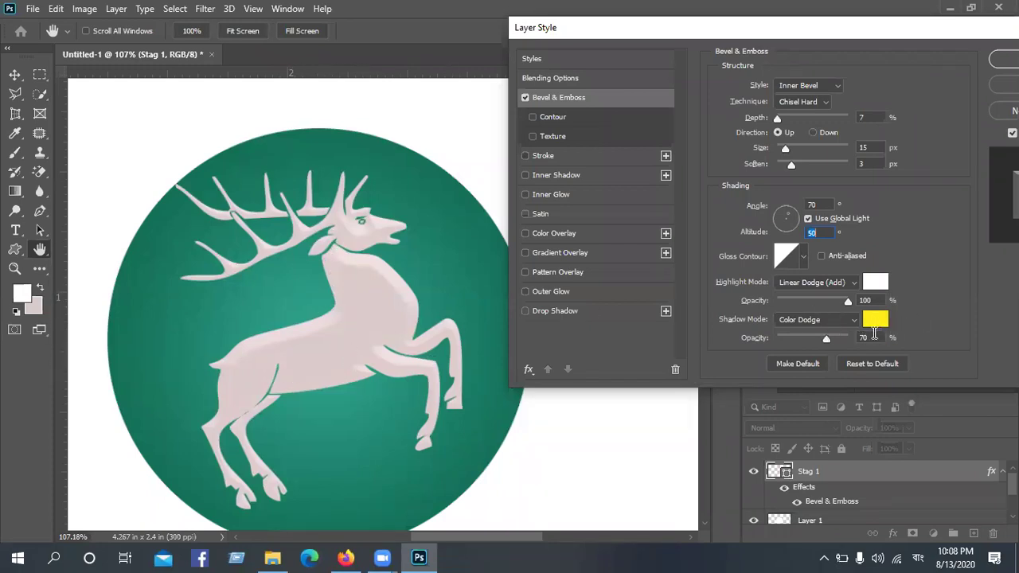
- Change the bevel's highlight mode to Normal
{"action": "left_click", "coordinate": [795, 284]}
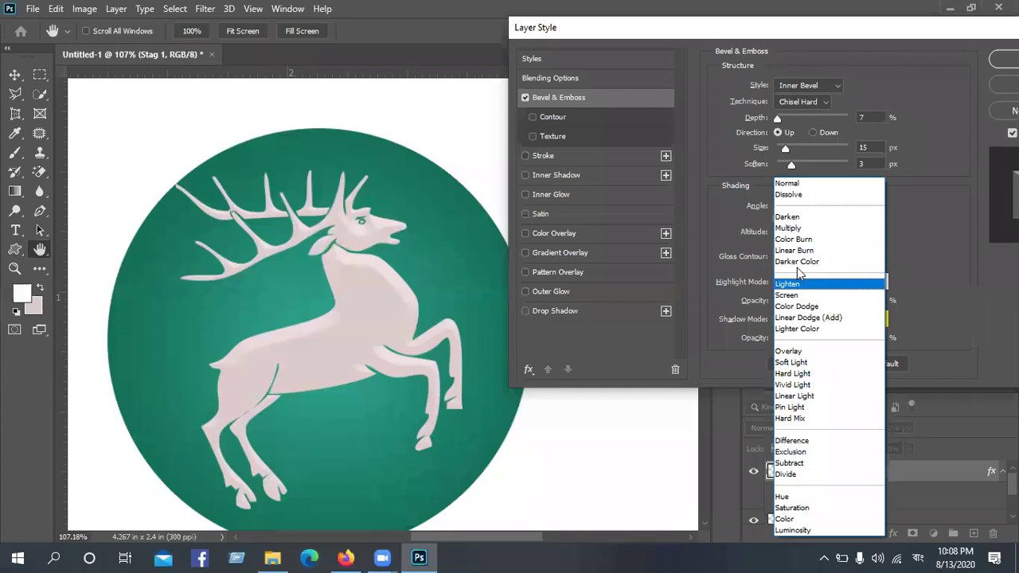
{"action": "left_click", "coordinate": [793, 184]}
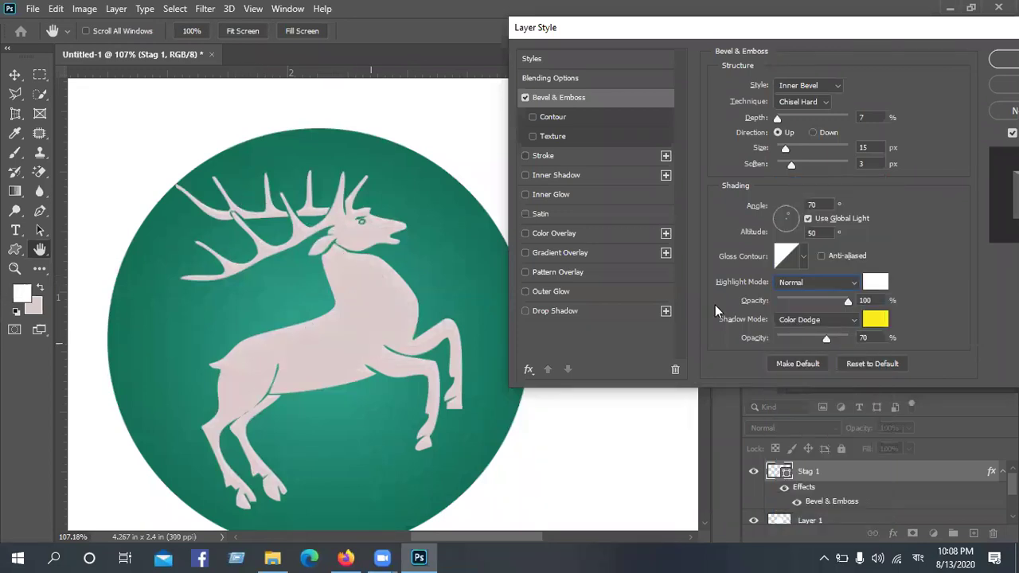
- Set the bevel's highlight mode to Linear Dodge (Add)
{"action": "left_click", "coordinate": [798, 283]}
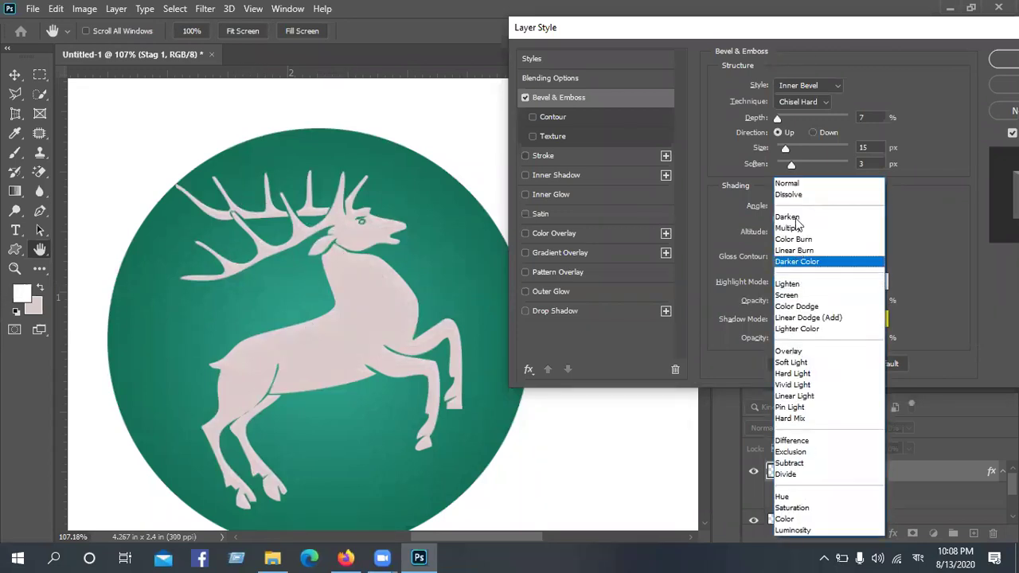
{"action": "left_click", "coordinate": [807, 317]}
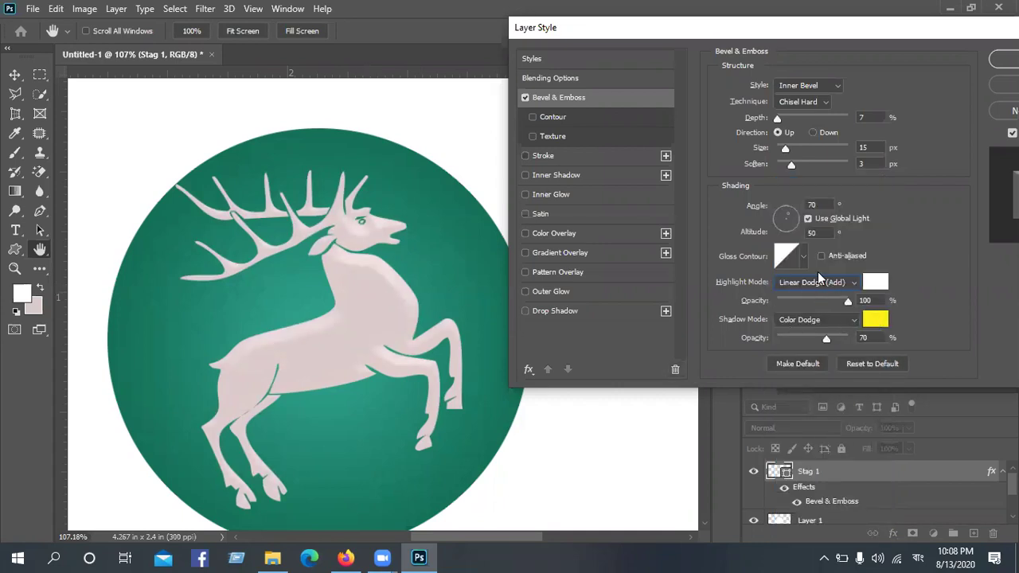
- Try Overlay, Color and Multiply as the shadow mode of the stag's bevel
{"action": "left_click", "coordinate": [840, 321]}
{"action": "left_click", "coordinate": [813, 349]}
{"action": "left_click", "coordinate": [814, 319]}
{"action": "left_click", "coordinate": [792, 519]}
{"action": "left_click", "coordinate": [812, 320]}
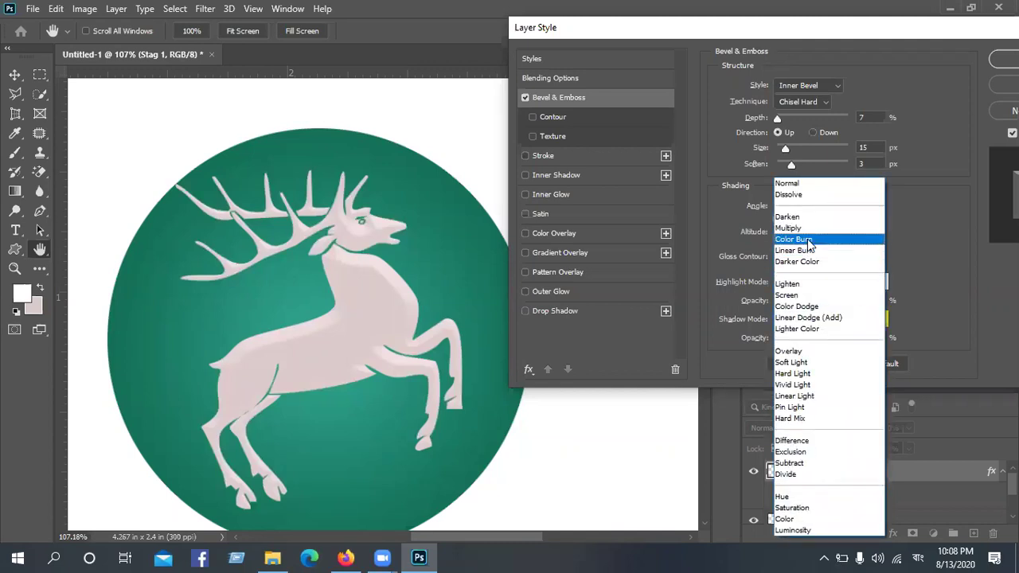
{"action": "left_click", "coordinate": [809, 232]}
- Set the bevel's shadow mode to Overlay at 79% opacity and apply the layer style to the stag
{"action": "left_click", "coordinate": [819, 325]}
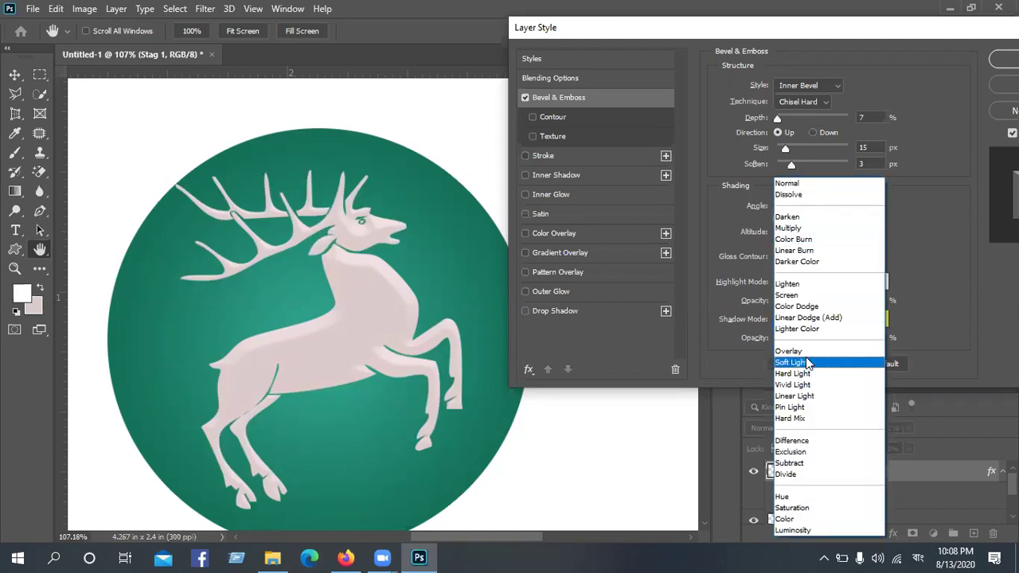
{"action": "left_click", "coordinate": [806, 351]}
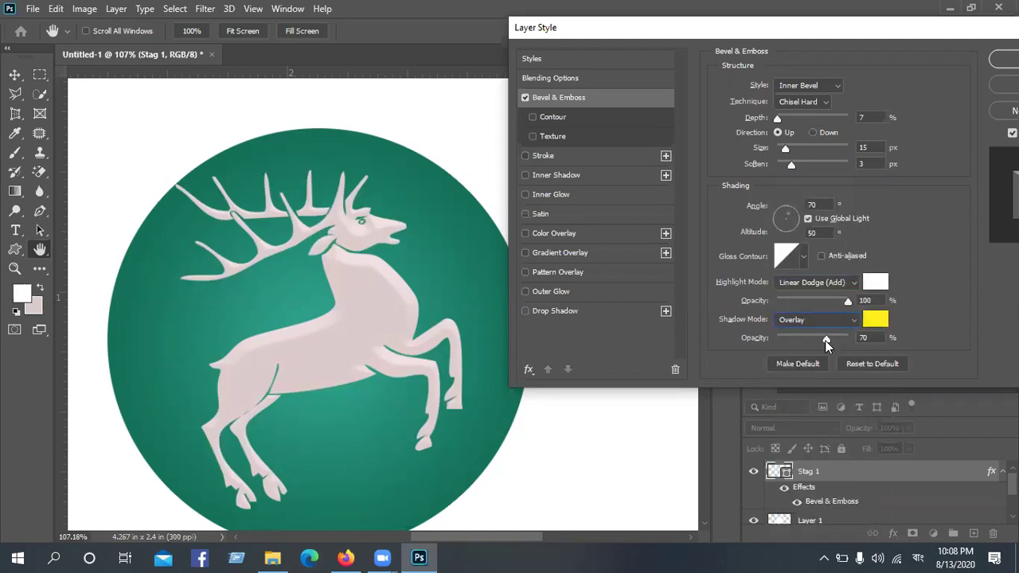
{"action": "left_click_drag", "start_coordinate": [800, 345], "coordinate": [717, 344]}
{"action": "left_click", "coordinate": [834, 348]}
{"action": "left_click_drag", "start_coordinate": [698, 35], "coordinate": [605, 35]}
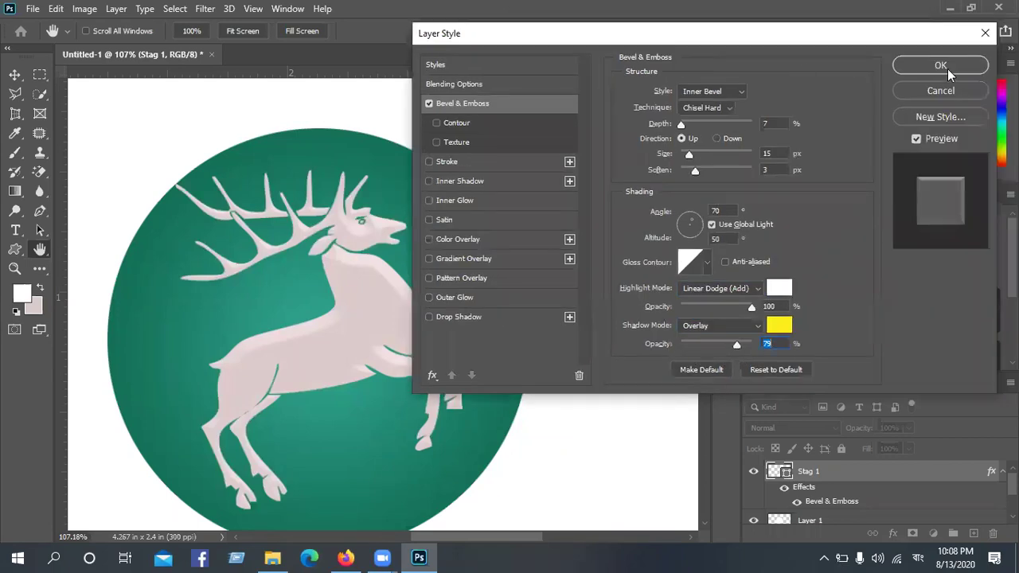
{"action": "left_click", "coordinate": [897, 64]}
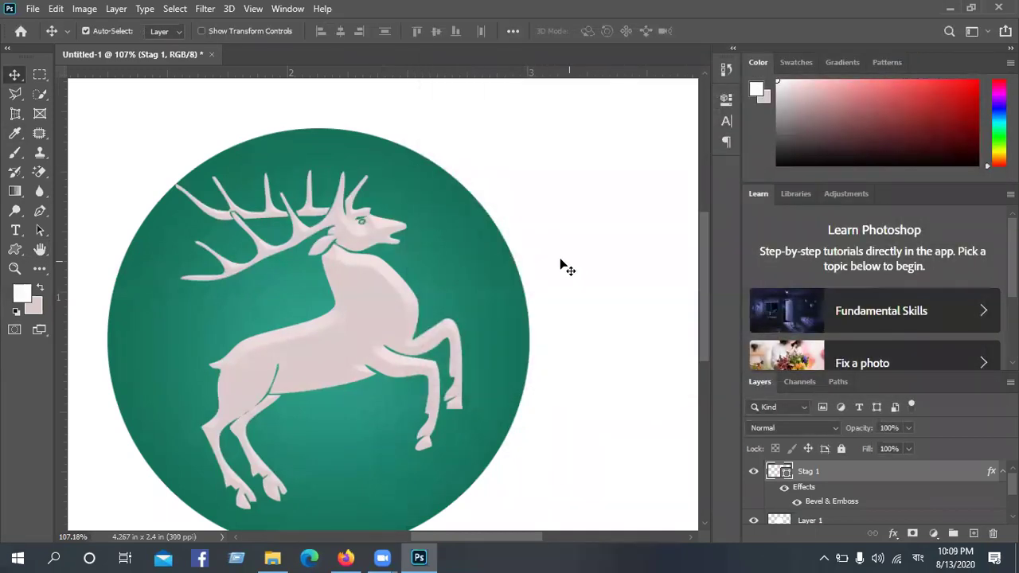
- Group the stag, the soft highlight and the green circle layers into one group
{"action": "scroll", "coordinate": [555, 245], "scroll_direction": "down", "scroll_amount": 2}
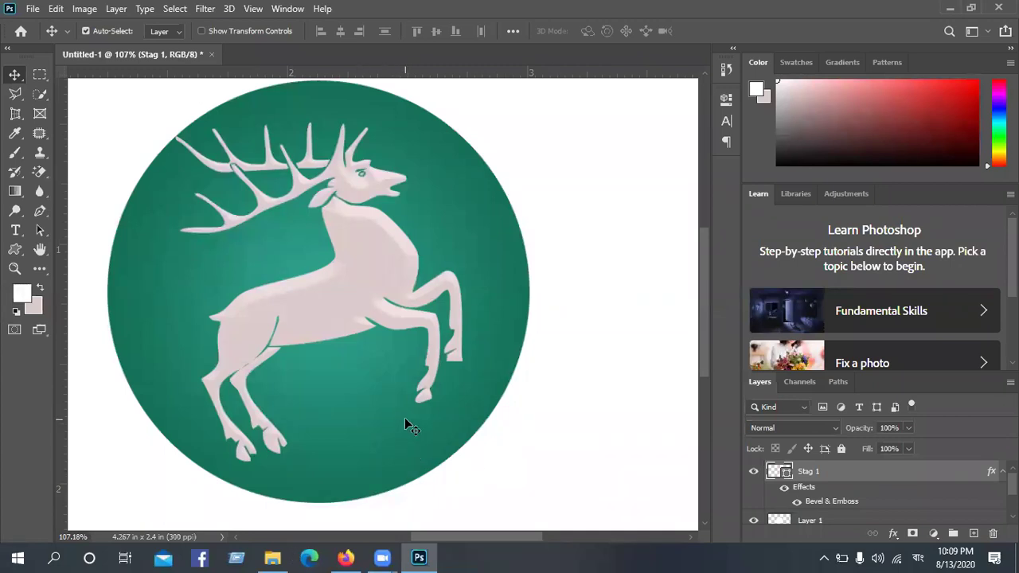
{"action": "scroll", "coordinate": [402, 420], "scroll_direction": "down", "scroll_amount": 5}
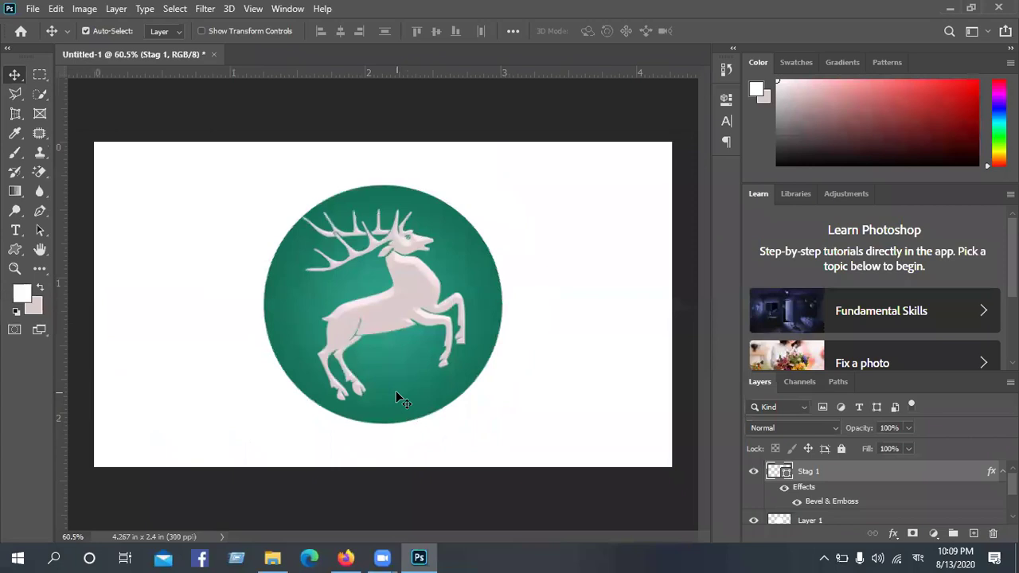
{"action": "left_click", "coordinate": [494, 309]}
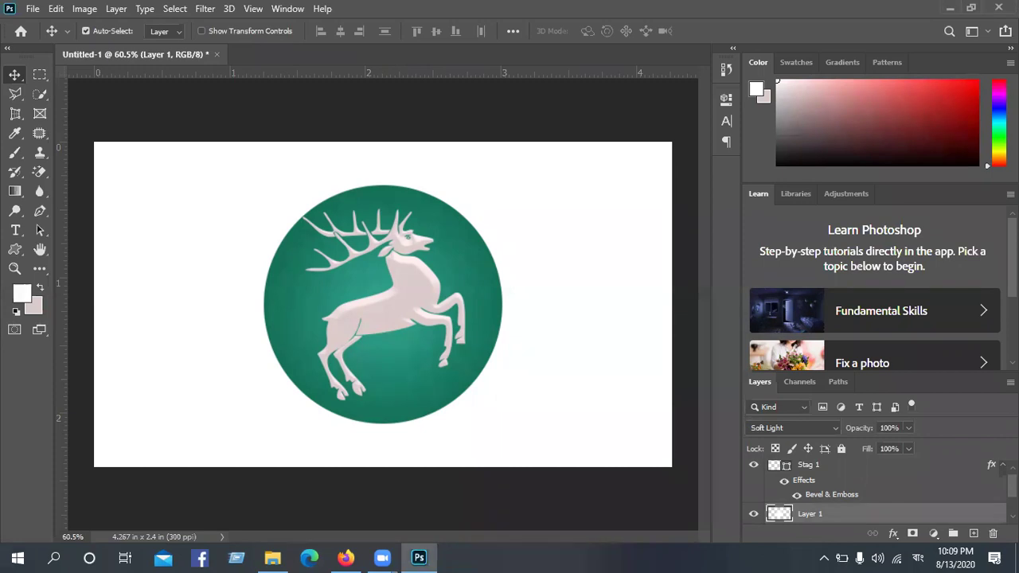
{"action": "scroll", "coordinate": [875, 489], "scroll_direction": "down", "scroll_amount": 2}
{"action": "scroll", "coordinate": [875, 489], "scroll_direction": "down", "scroll_amount": 1}
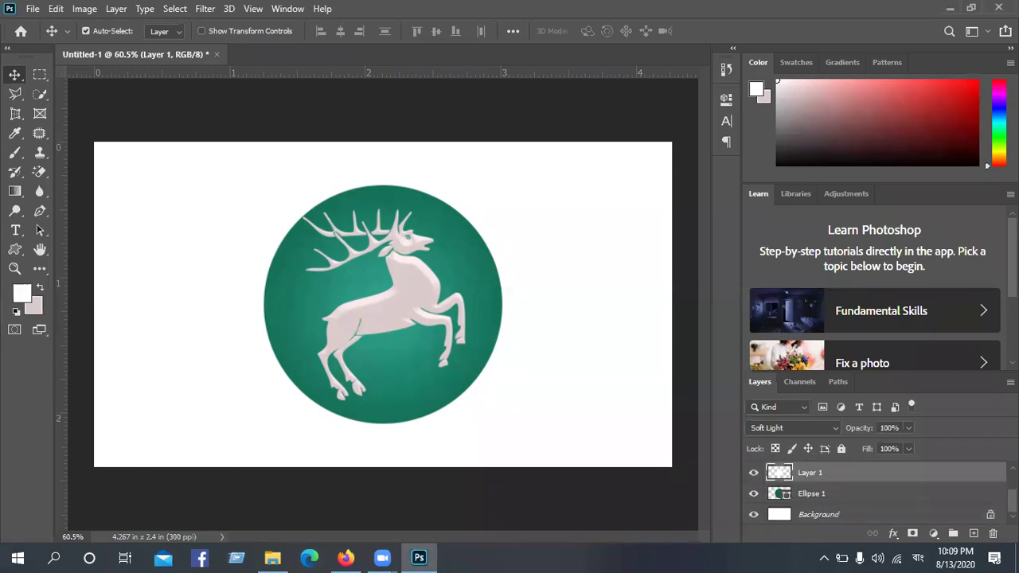
{"action": "scroll", "coordinate": [876, 490], "scroll_direction": "up", "scroll_amount": 3}
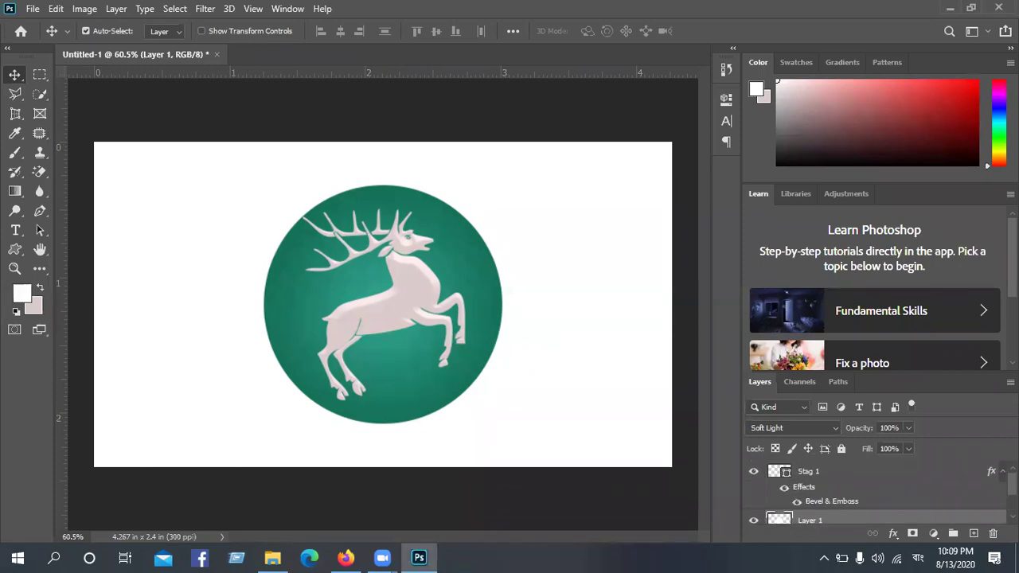
{"action": "left_click", "coordinate": [601, 348]}
{"action": "left_click_drag", "start_coordinate": [547, 164], "coordinate": [259, 445]}
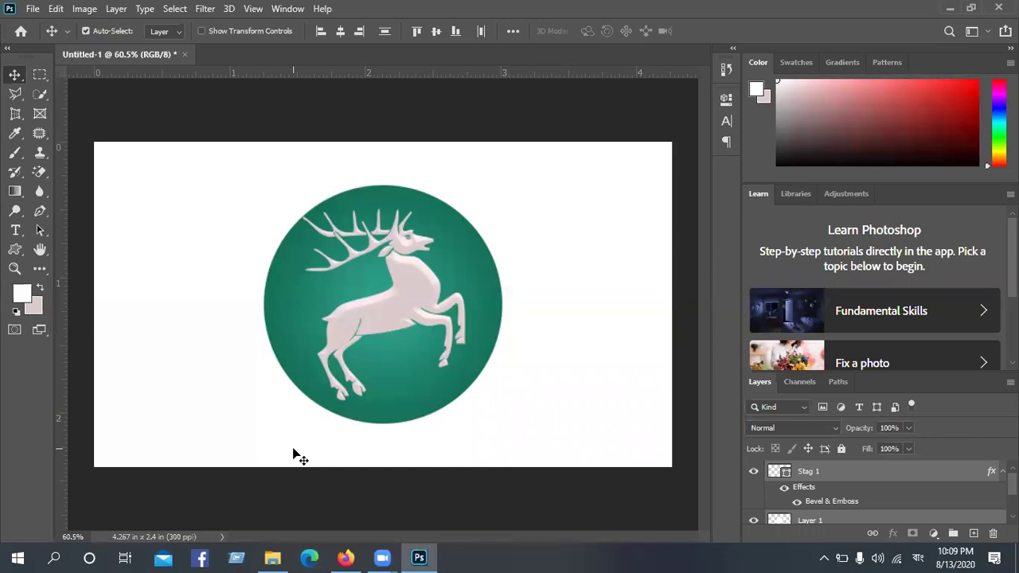
{"action": "key", "text": "ctrl"}
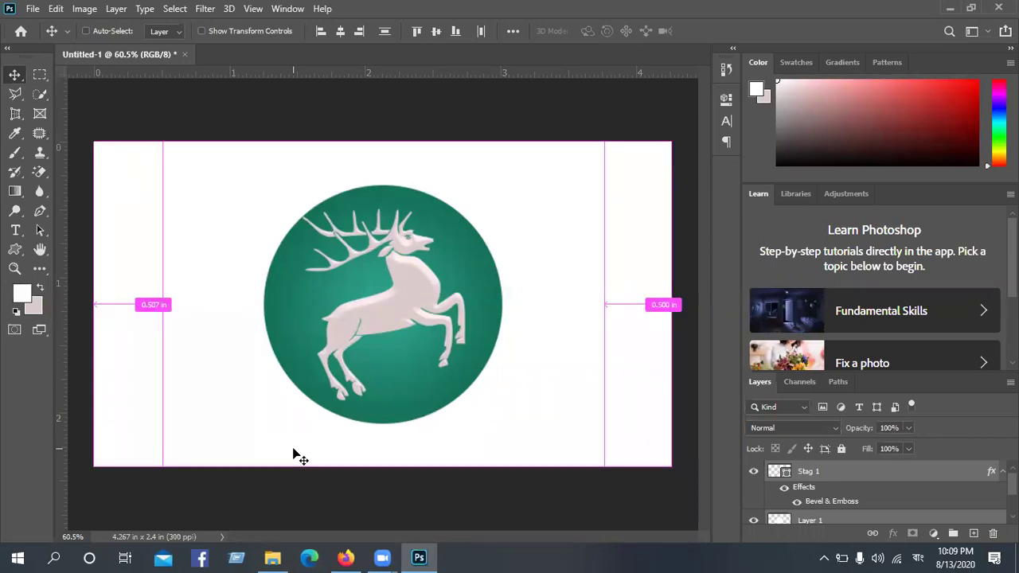
{"action": "key", "text": "ctrl+g"}
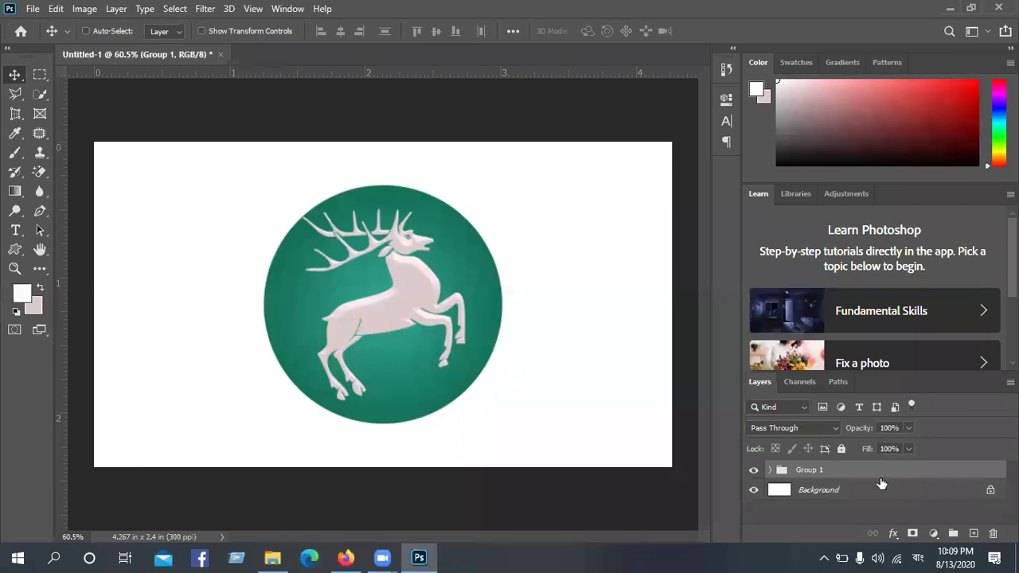
- Duplicate the emblem group and place the copy and the original side by side on the white canvas
{"action": "key", "text": "ctrl+j"}
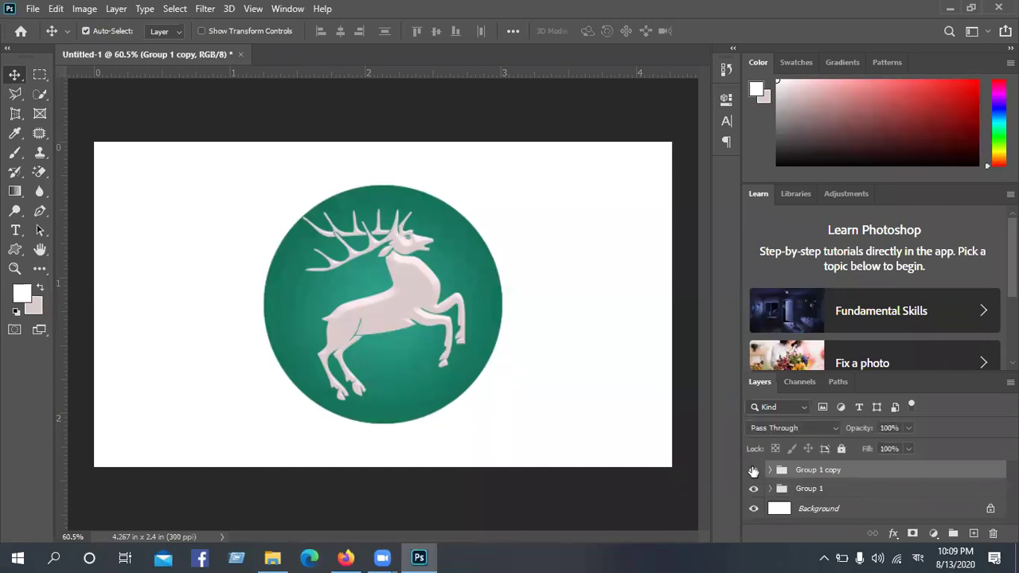
{"action": "left_click", "coordinate": [86, 31]}
{"action": "left_click_drag", "start_coordinate": [380, 301], "coordinate": [545, 312]}
{"action": "left_click", "coordinate": [822, 488]}
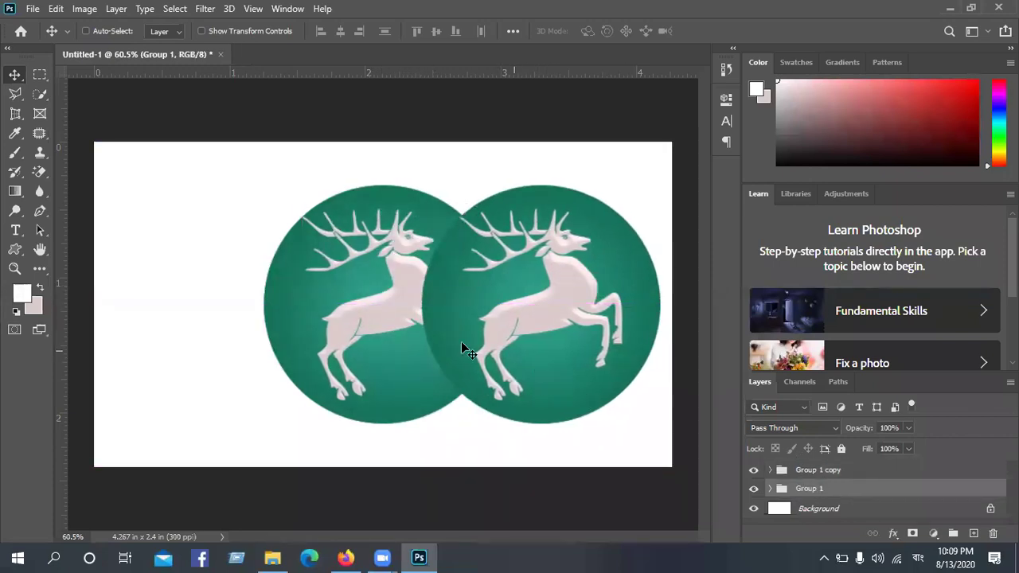
{"action": "left_click_drag", "start_coordinate": [393, 334], "coordinate": [265, 336]}
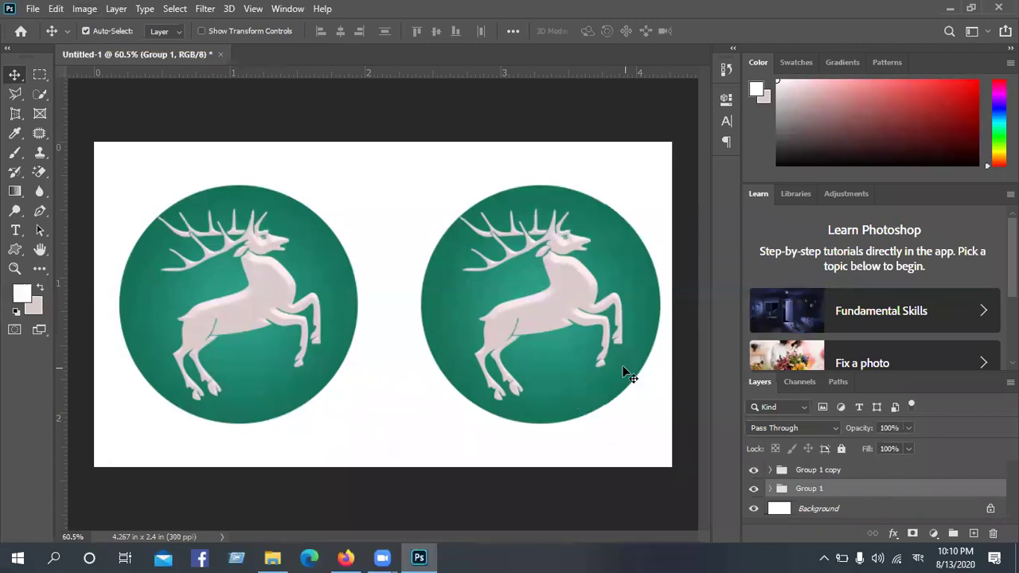
- Hide and show each emblem group in turn to identify which emblem it holds
{"action": "left_click", "coordinate": [753, 489]}
{"action": "left_click", "coordinate": [754, 489]}
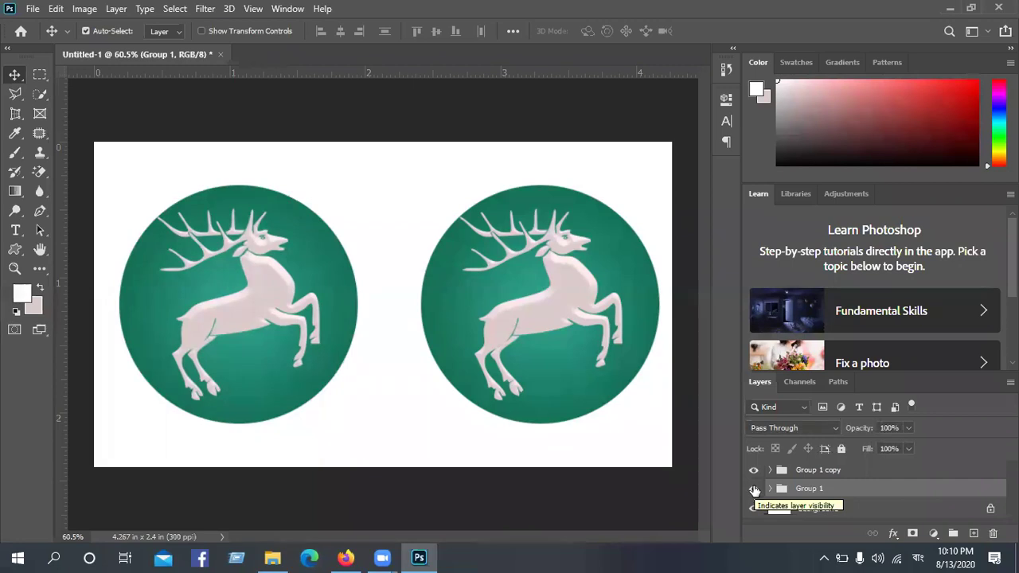
{"action": "left_click", "coordinate": [754, 488]}
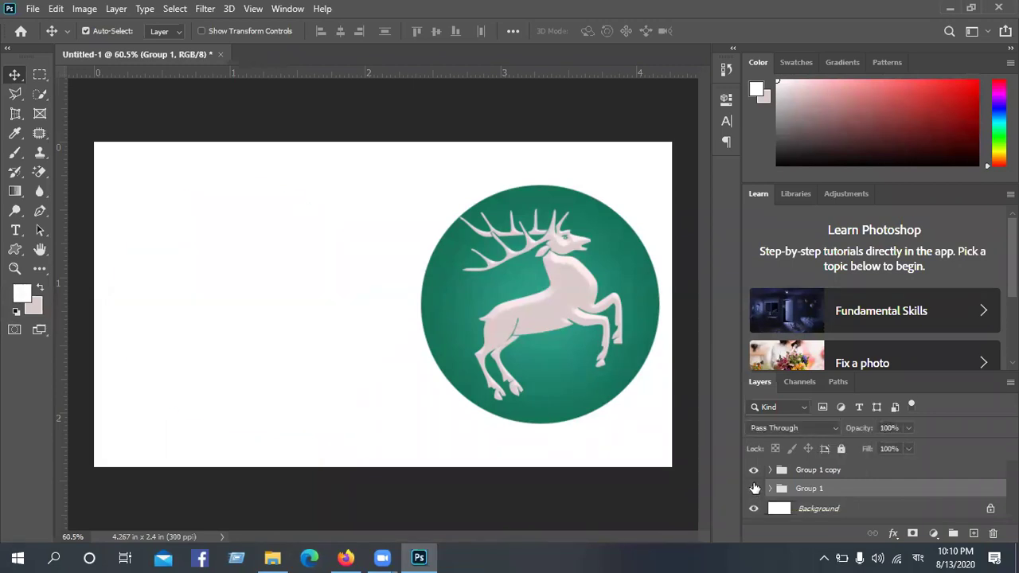
{"action": "left_click", "coordinate": [754, 489]}
{"action": "left_click", "coordinate": [754, 471]}
{"action": "left_click", "coordinate": [754, 471]}
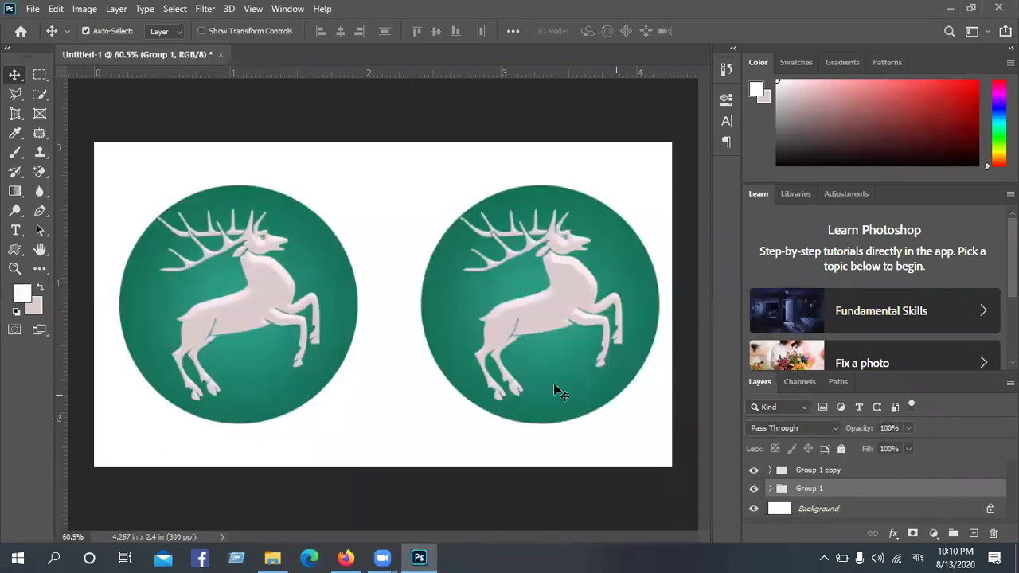
- Examine the copied emblem group's contents by hiding and showing its soft highlight and circle layers
{"action": "left_click", "coordinate": [343, 231]}
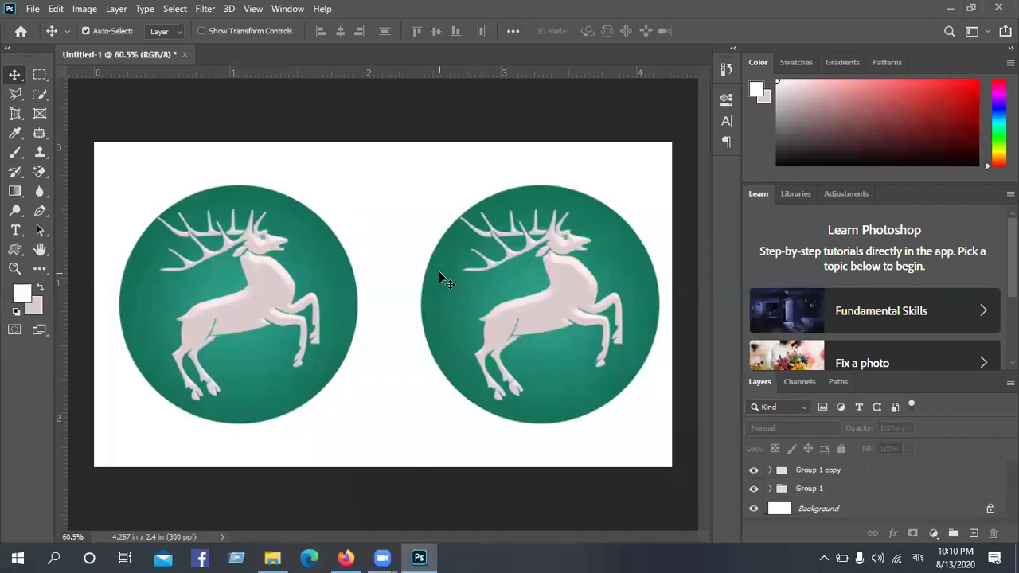
{"action": "left_click", "coordinate": [431, 290]}
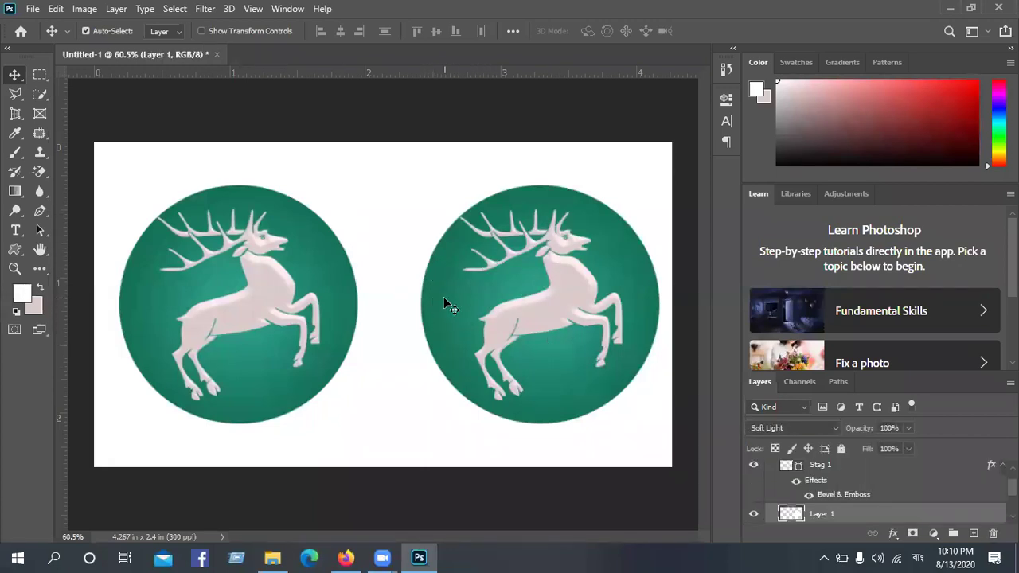
{"action": "left_click", "coordinate": [754, 515]}
{"action": "left_click", "coordinate": [754, 516]}
{"action": "scroll", "coordinate": [792, 512], "scroll_direction": "down", "scroll_amount": 1}
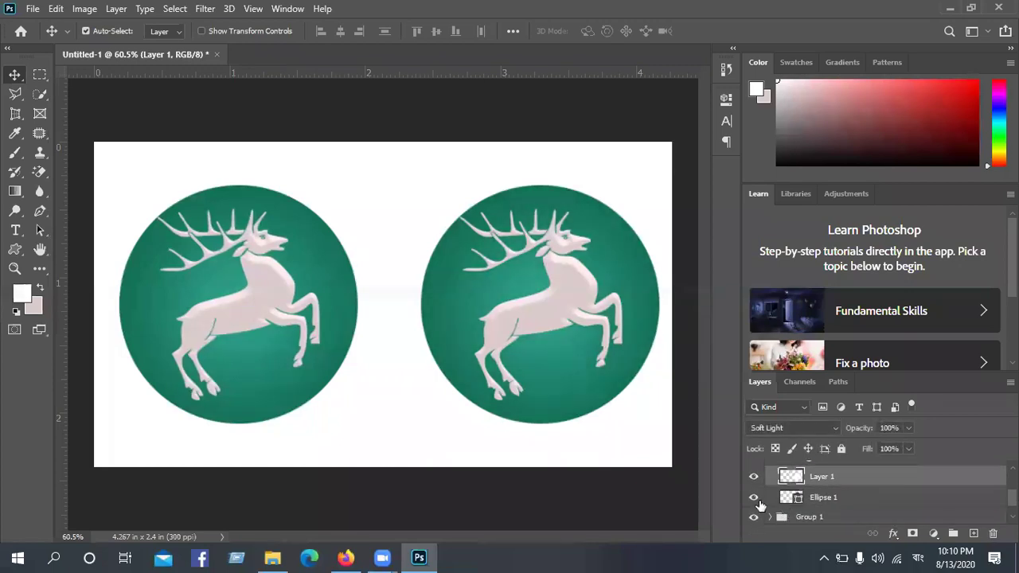
{"action": "left_click", "coordinate": [754, 498]}
{"action": "left_click", "coordinate": [754, 497]}
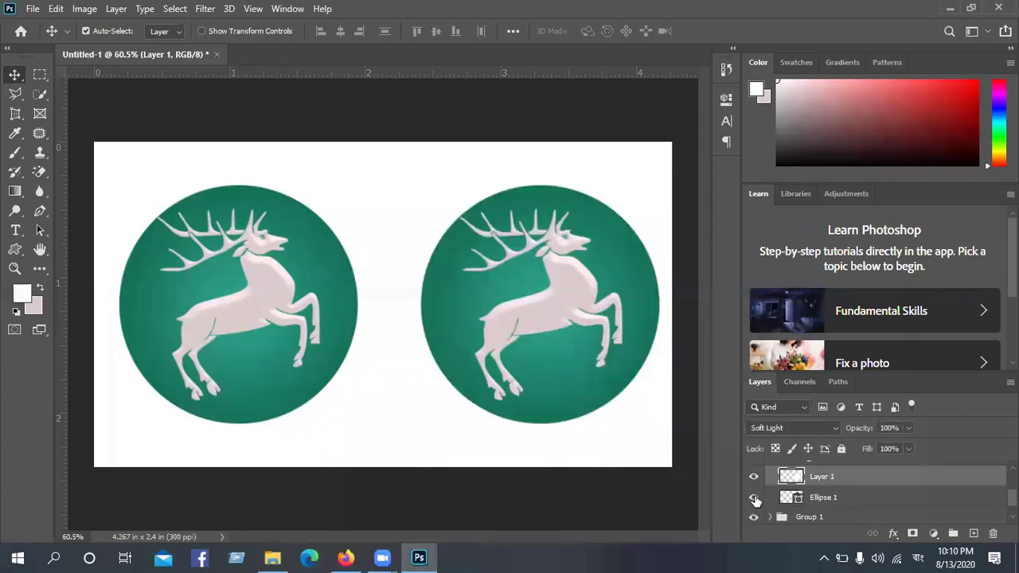
{"action": "left_click", "coordinate": [833, 497]}
{"action": "scroll", "coordinate": [869, 501], "scroll_direction": "up", "scroll_amount": 1}
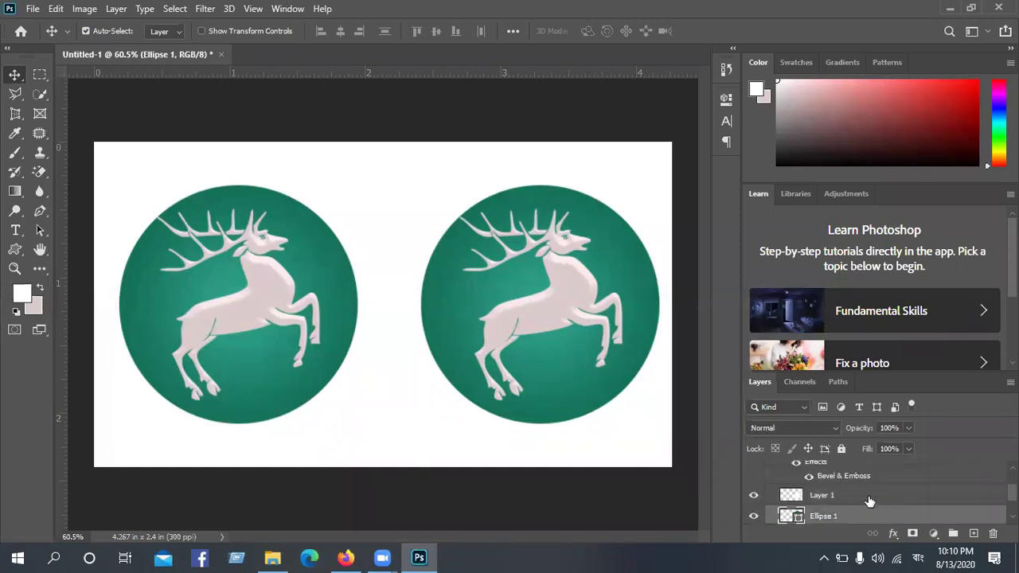
{"action": "scroll", "coordinate": [869, 501], "scroll_direction": "up", "scroll_amount": 1}
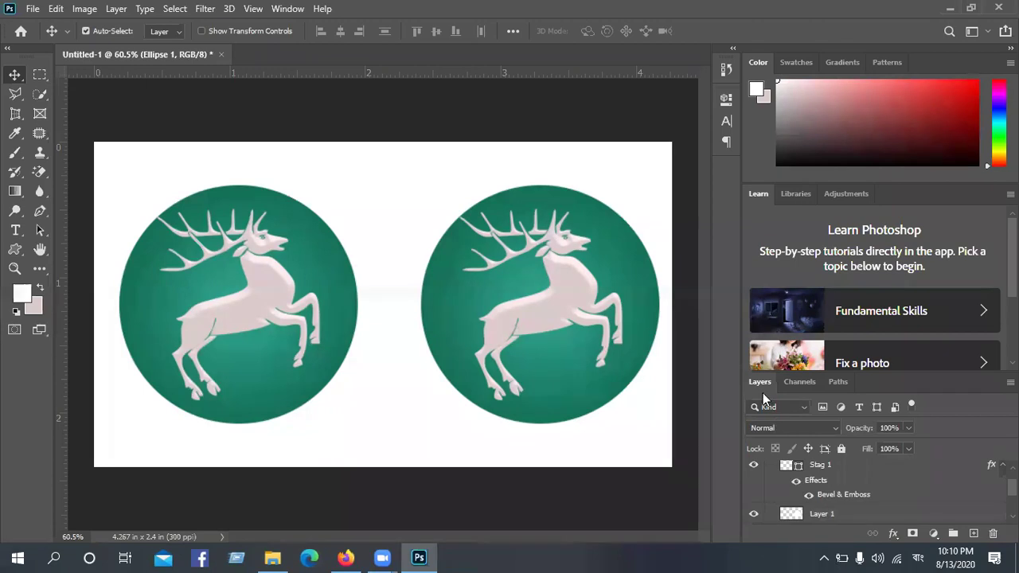
- Float and lengthen the layer list to fit all layers, and check the copied stag by hiding and showing it
{"action": "left_click_drag", "start_coordinate": [761, 387], "coordinate": [756, 80]}
{"action": "left_click_drag", "start_coordinate": [803, 239], "coordinate": [811, 507]}
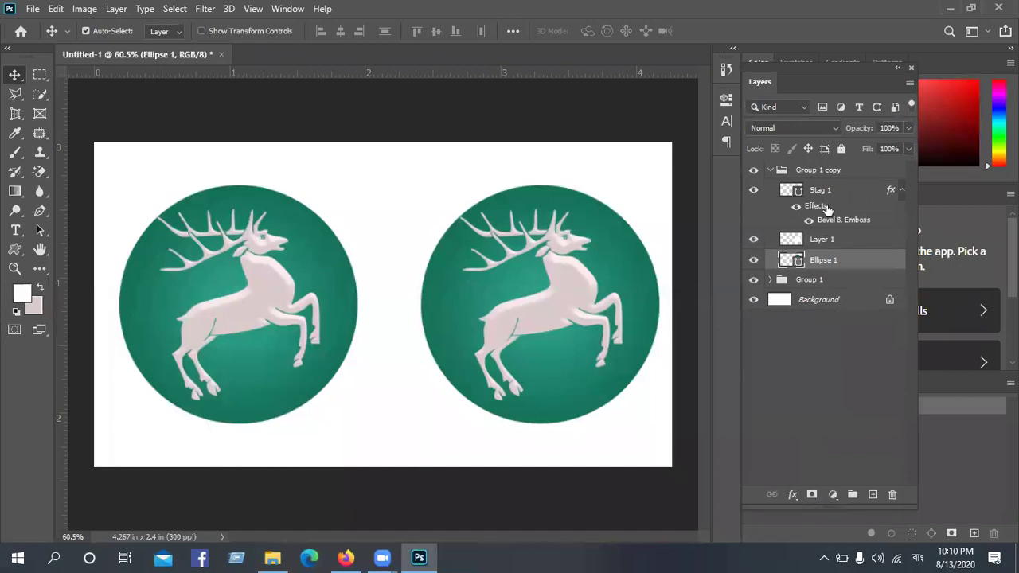
{"action": "left_click", "coordinate": [753, 190]}
{"action": "left_click", "coordinate": [756, 191]}
- Duplicate the copied group's stag layer between its soft highlight and circle layers, and delete that duplicate
{"action": "left_click", "coordinate": [814, 208]}
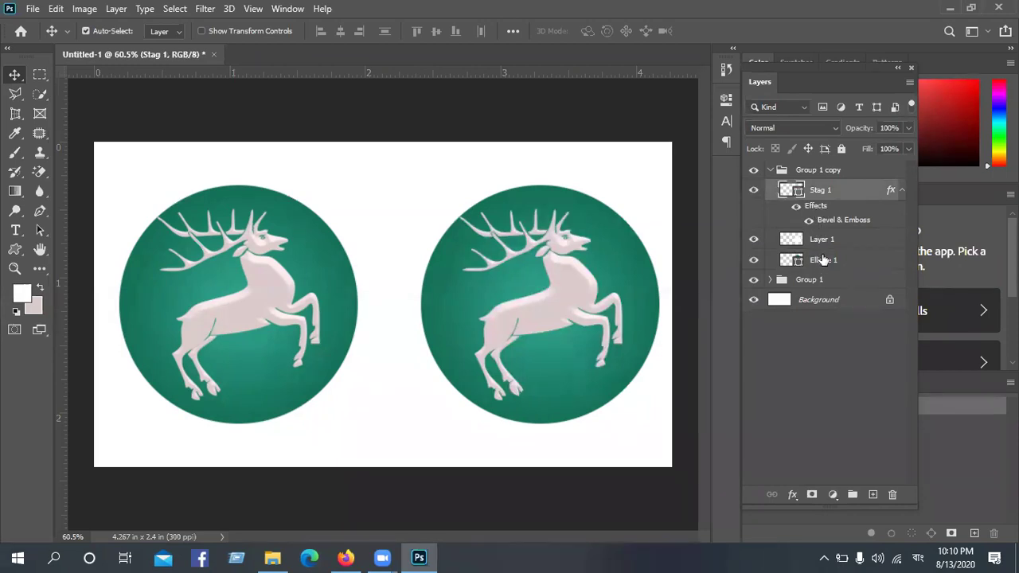
{"action": "left_click_drag", "start_coordinate": [821, 196], "coordinate": [823, 264]}
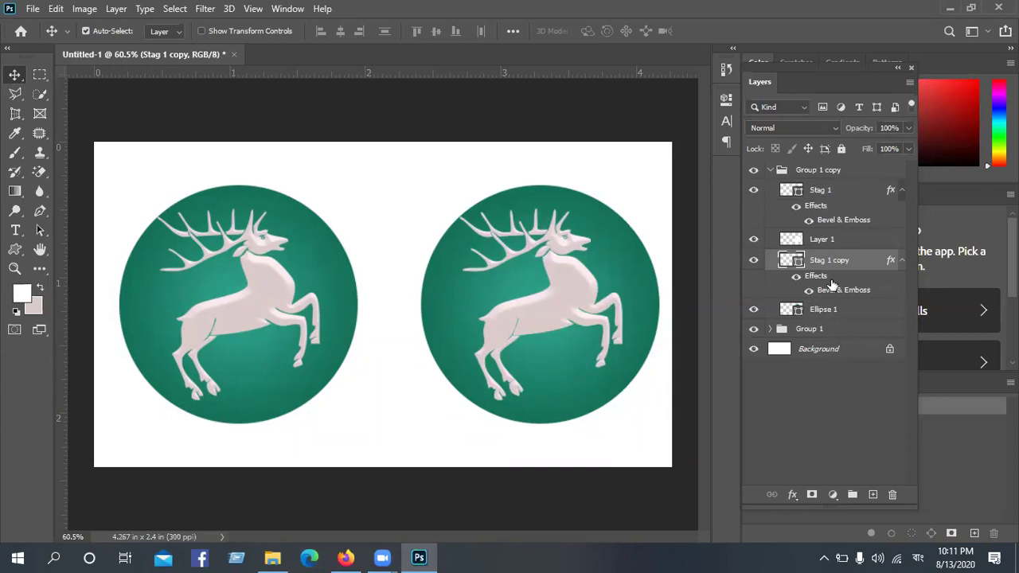
{"action": "key", "text": "Delete"}
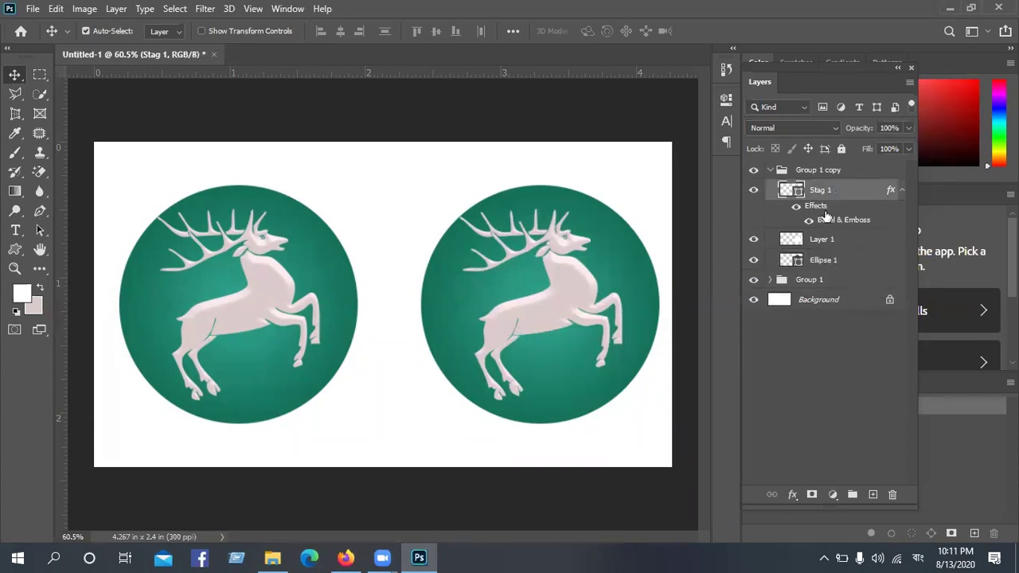
- Move the copied stag's Bevel & Emboss effect onto its circle, copy it back to the stag, and collapse the group
{"action": "left_click_drag", "start_coordinate": [820, 211], "coordinate": [818, 267]}
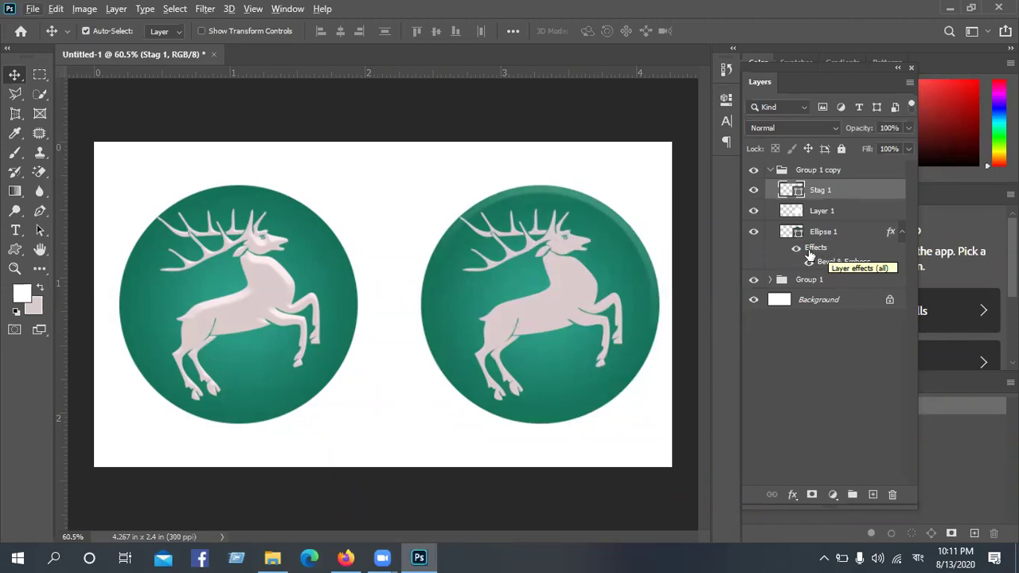
{"action": "left_click_drag", "start_coordinate": [812, 256], "coordinate": [821, 201]}
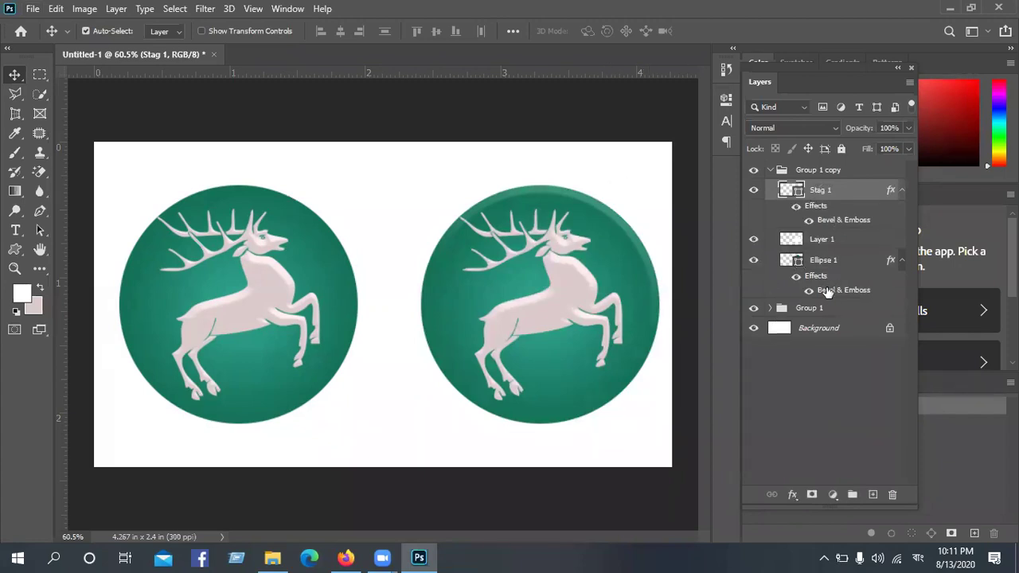
{"action": "left_click", "coordinate": [769, 170]}
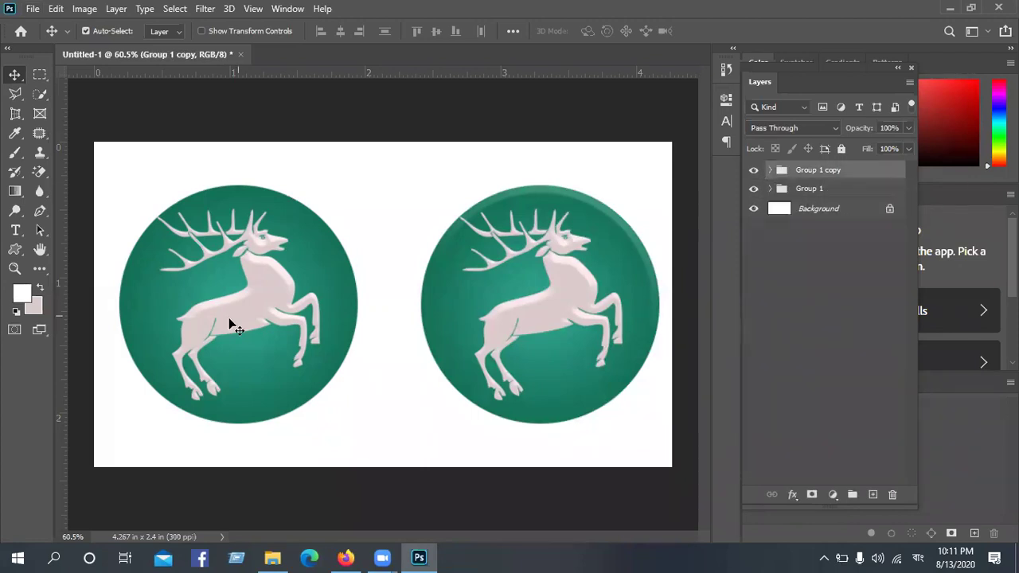
- Open the original emblem group, check its circle by hiding and showing it, and duplicate the circle layer
{"action": "left_click", "coordinate": [320, 236]}
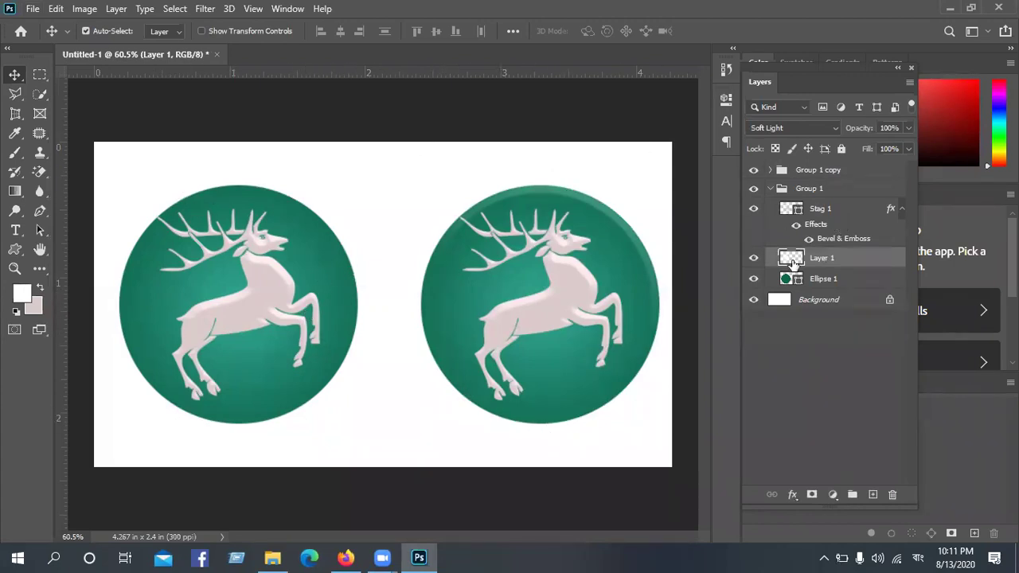
{"action": "left_click", "coordinate": [753, 279]}
{"action": "left_click", "coordinate": [753, 279]}
{"action": "left_click", "coordinate": [859, 285]}
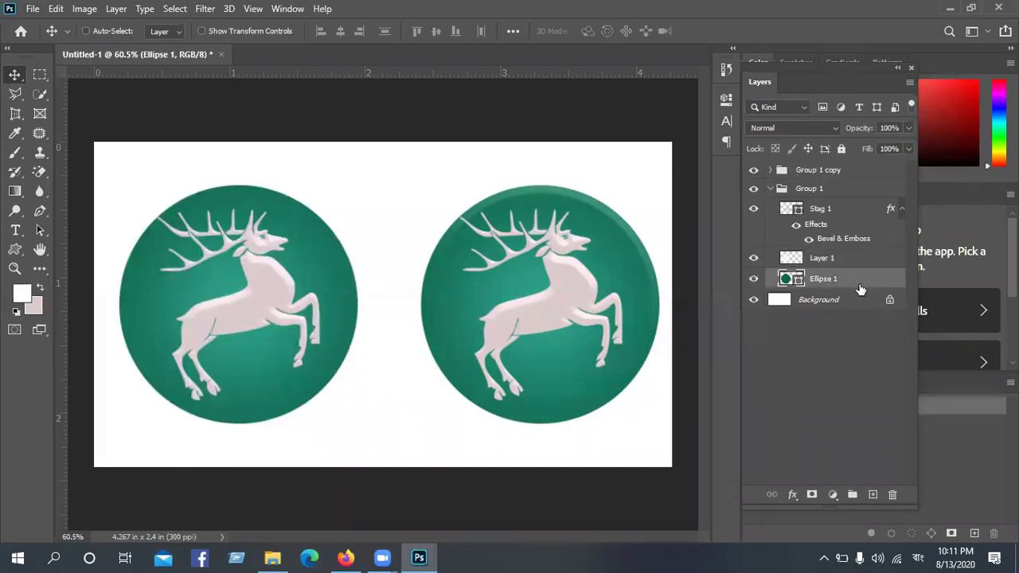
{"action": "key", "text": "ctrl+j"}
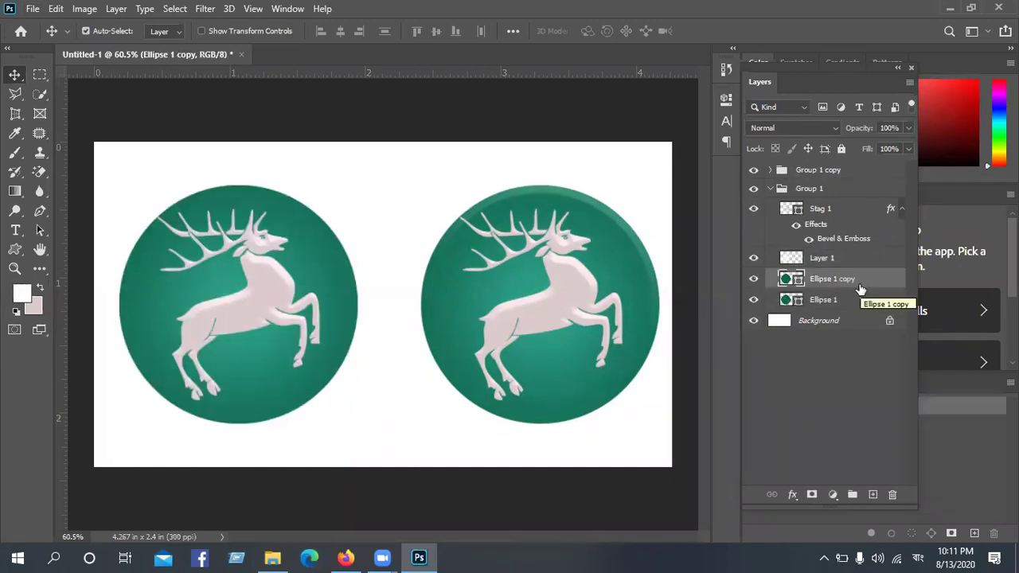
- Enlarge the lower of the original emblem's two circles to about 102.19%, keeping its centre in place
{"action": "left_click", "coordinate": [859, 296]}
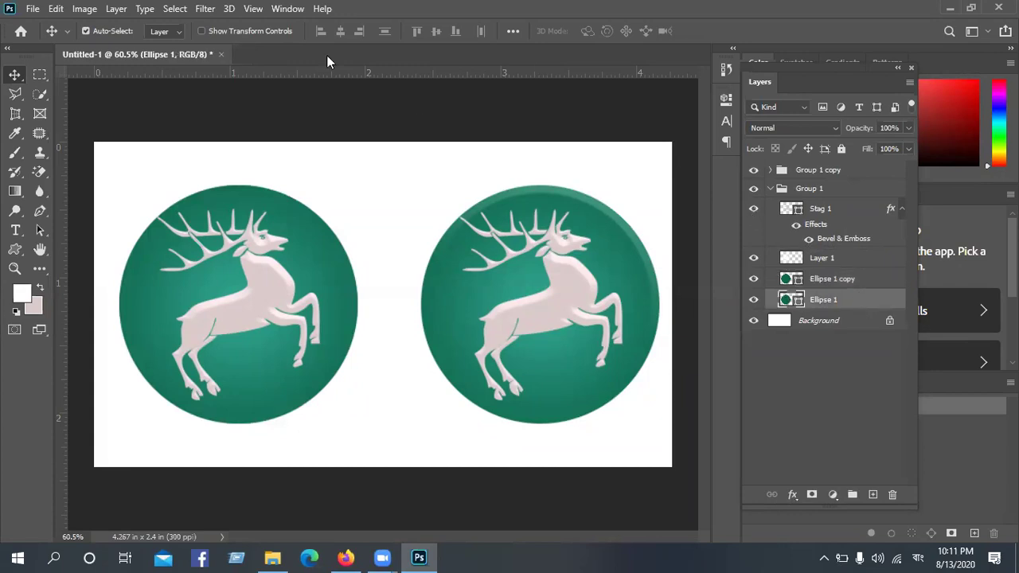
{"action": "left_click", "coordinate": [266, 33]}
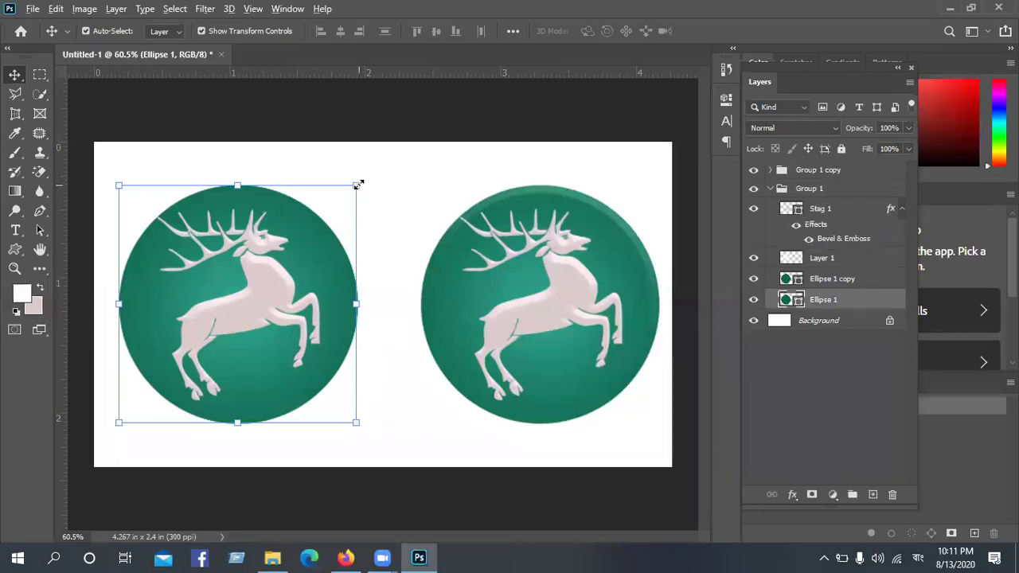
{"action": "mouse_move", "coordinate": [358, 184]}
{"action": "left_mouse_down"}
{"action": "mouse_move", "coordinate": [372, 177]}
{"action": "mouse_move", "coordinate": [358, 200]}
{"action": "mouse_move", "coordinate": [368, 189]}
{"action": "mouse_move", "coordinate": [360, 185]}
{"action": "left_mouse_up"}
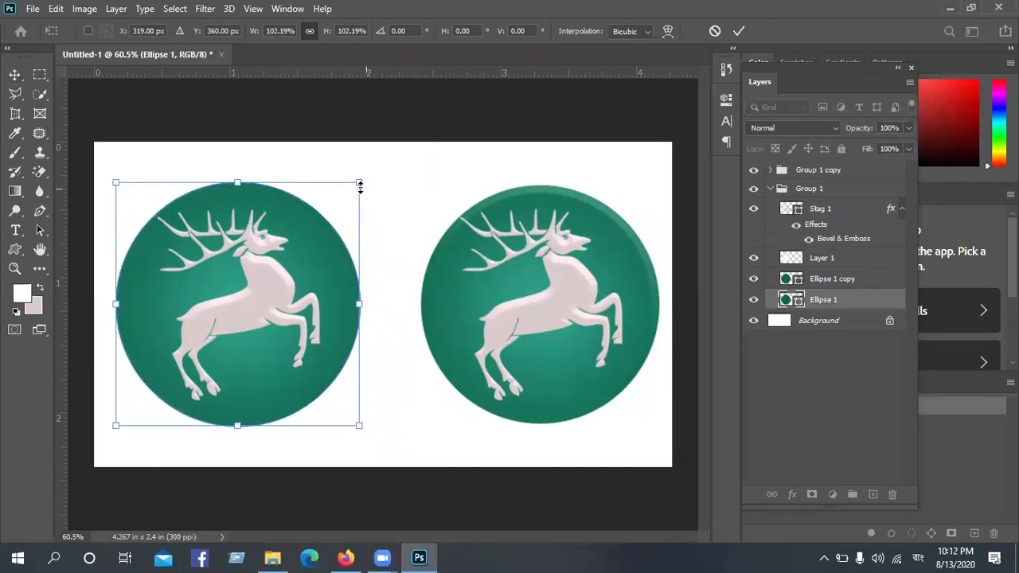
{"action": "left_click", "coordinate": [739, 31]}
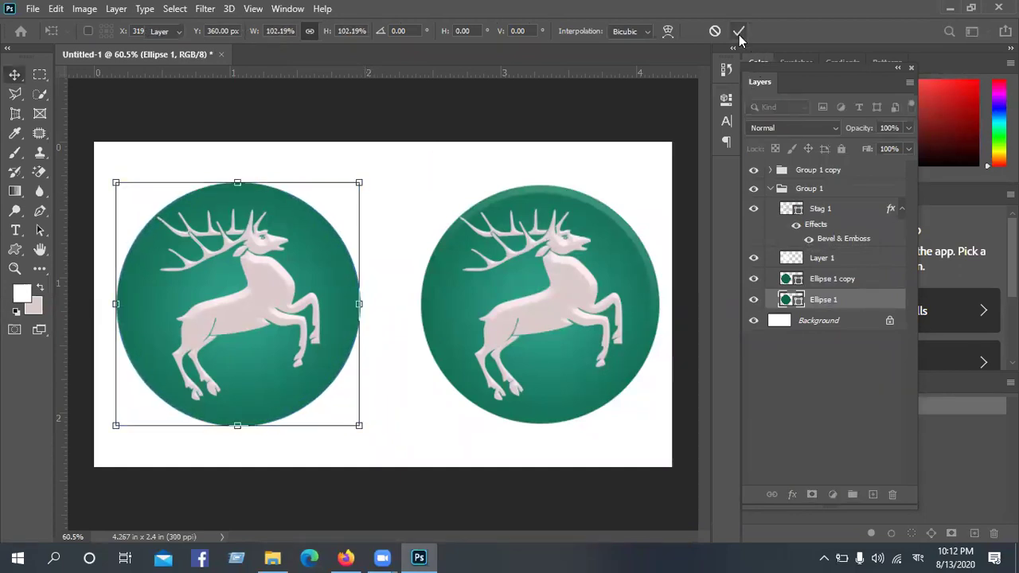
- Recolour the enlarged lower circle to the brighter green 0ea77a so it forms a rim
{"action": "double_click", "coordinate": [789, 300]}
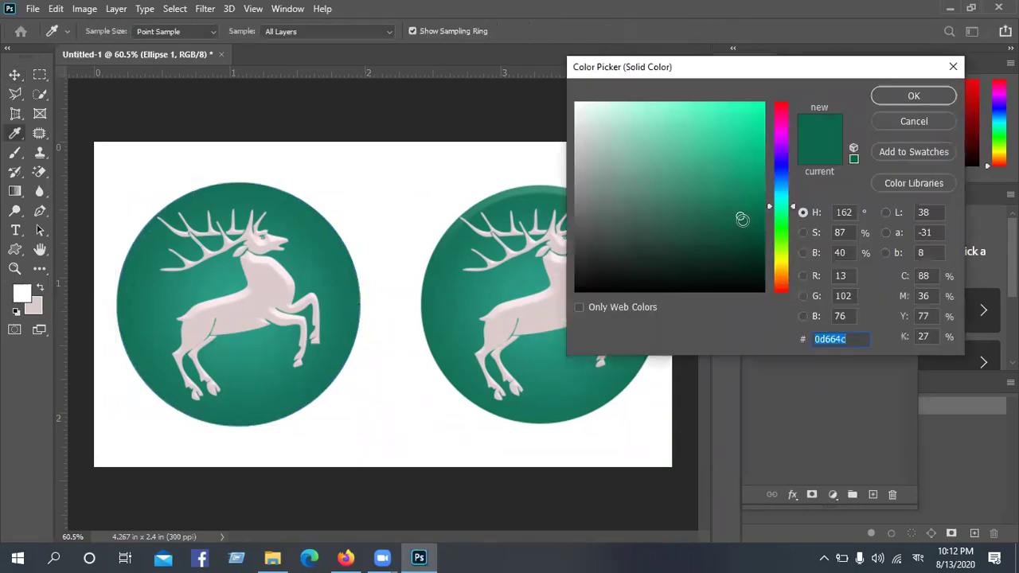
{"action": "left_click_drag", "start_coordinate": [737, 216], "coordinate": [726, 195]}
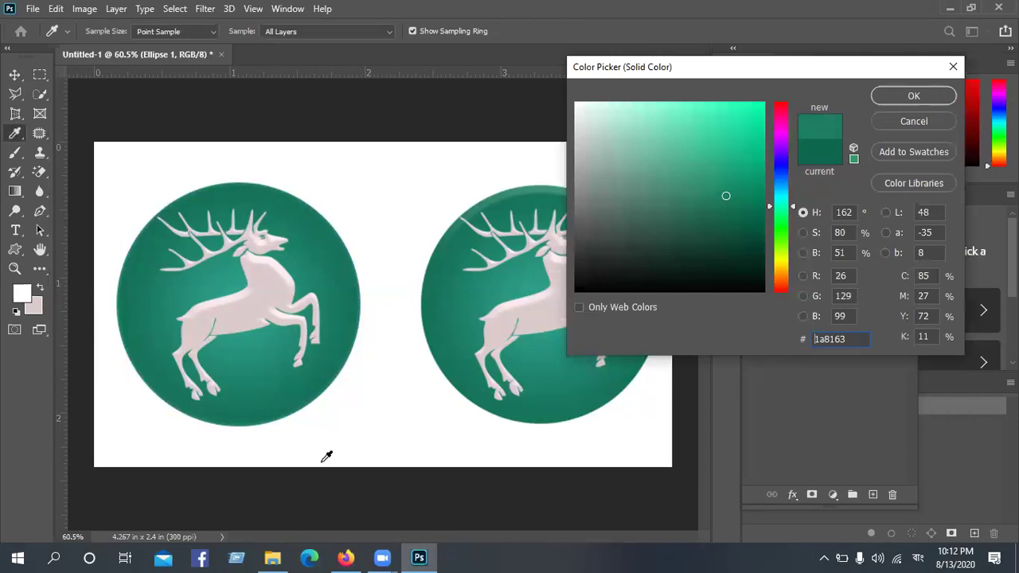
{"action": "mouse_move", "coordinate": [725, 196]}
{"action": "left_mouse_down"}
{"action": "mouse_move", "coordinate": [716, 127]}
{"action": "mouse_move", "coordinate": [671, 104]}
{"action": "mouse_move", "coordinate": [594, 98]}
{"action": "mouse_move", "coordinate": [599, 125]}
{"action": "mouse_move", "coordinate": [701, 93]}
{"action": "mouse_move", "coordinate": [730, 109]}
{"action": "mouse_move", "coordinate": [728, 171]}
{"action": "mouse_move", "coordinate": [711, 200]}
{"action": "mouse_move", "coordinate": [655, 180]}
{"action": "mouse_move", "coordinate": [661, 213]}
{"action": "mouse_move", "coordinate": [680, 180]}
{"action": "mouse_move", "coordinate": [728, 187]}
{"action": "mouse_move", "coordinate": [748, 167]}
{"action": "left_mouse_up"}
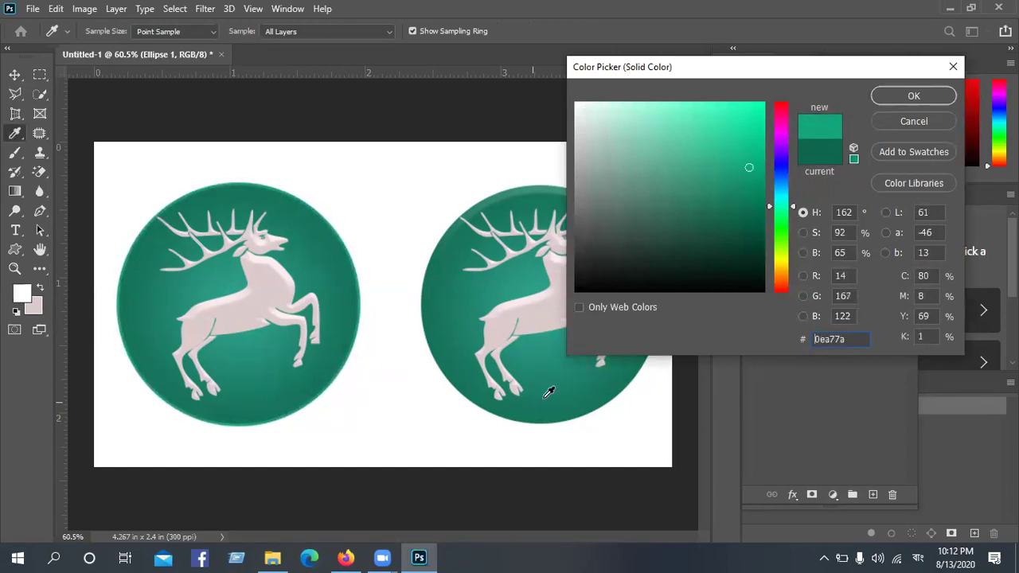
{"action": "left_click", "coordinate": [908, 97]}
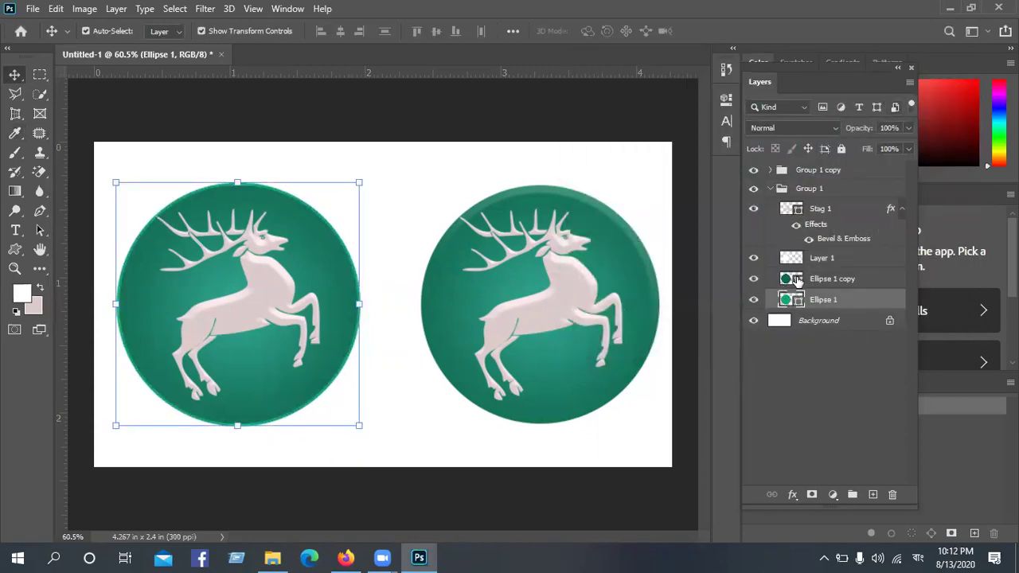
- Duplicate the dark green circle, move the duplicate beneath the bright rim circle, and scale it to about 103.75%
{"action": "left_click", "coordinate": [850, 282]}
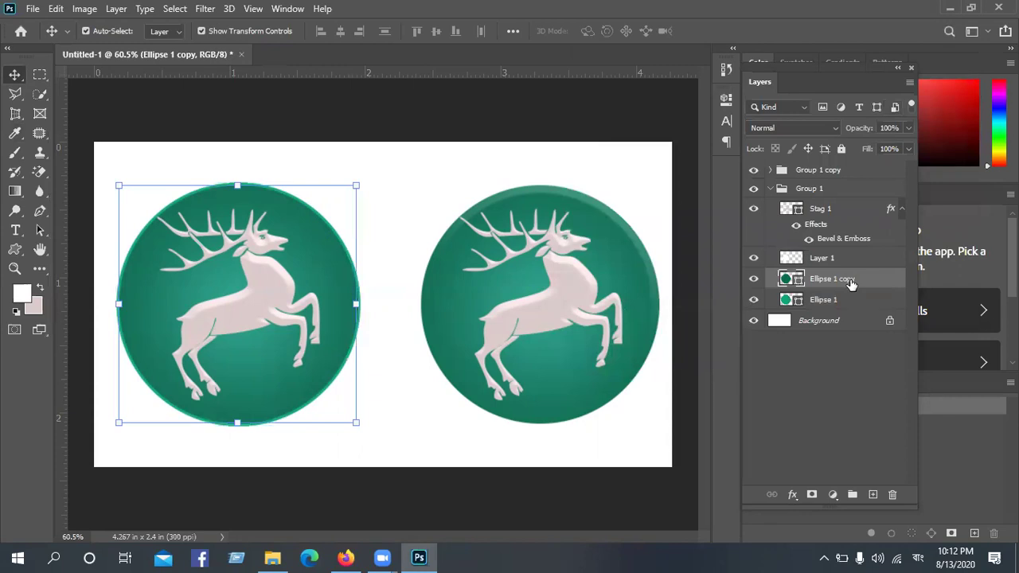
{"action": "key", "text": "ctrl+j"}
{"action": "left_click_drag", "start_coordinate": [851, 284], "coordinate": [850, 322]}
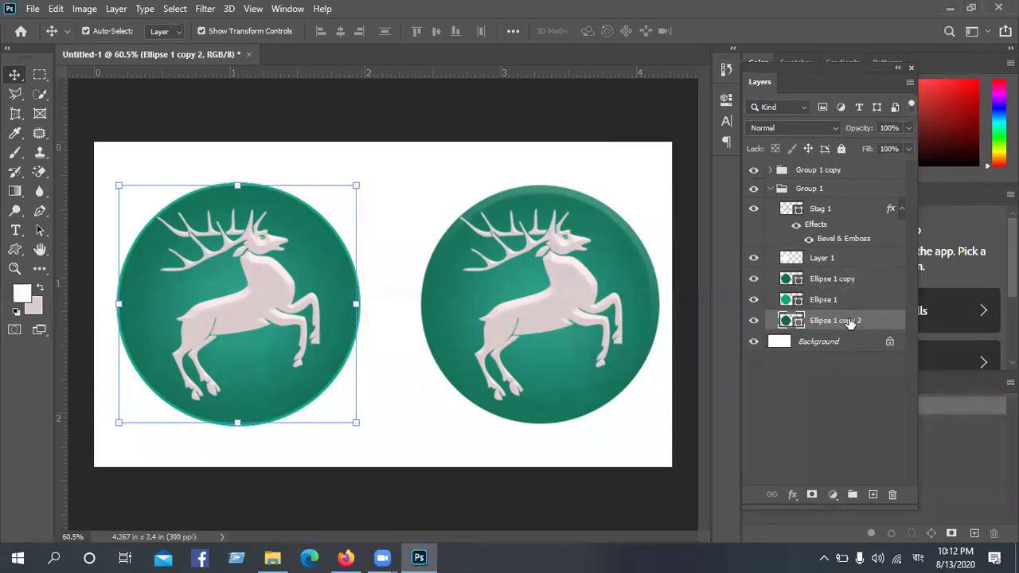
{"action": "left_click", "coordinate": [240, 27]}
{"action": "left_click", "coordinate": [240, 27]}
{"action": "left_click_drag", "start_coordinate": [356, 185], "coordinate": [360, 176]}
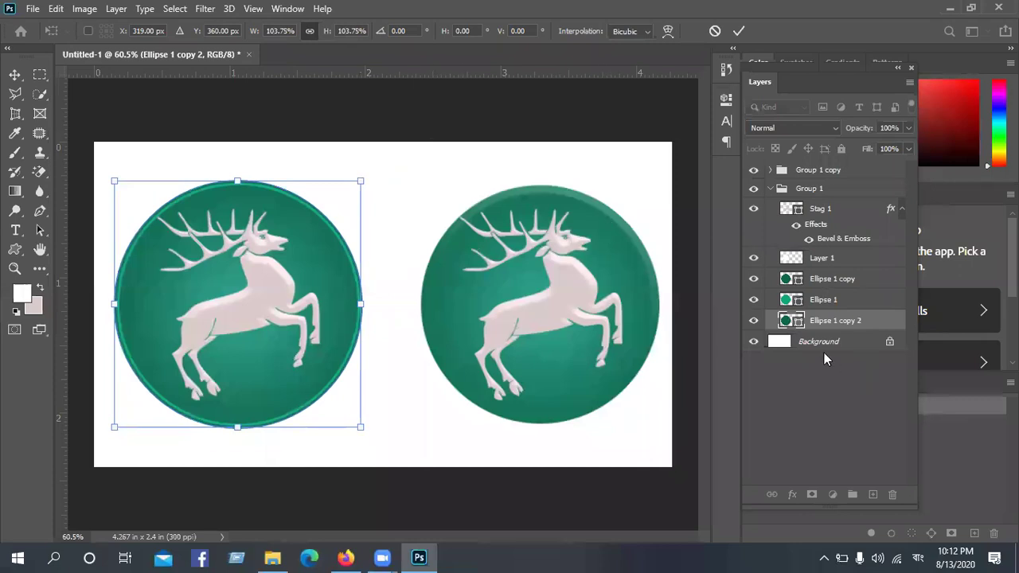
{"action": "left_click", "coordinate": [793, 326]}
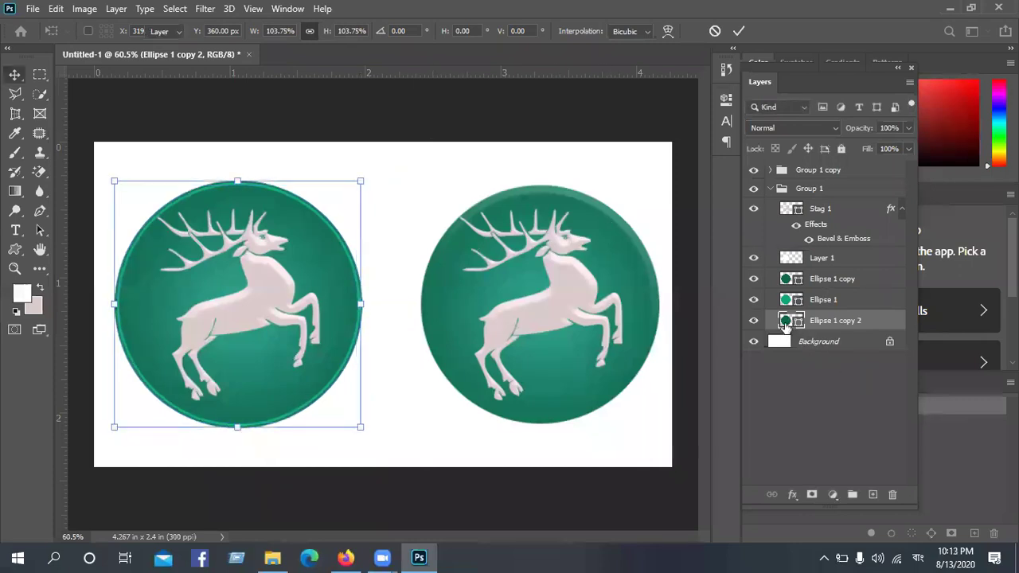
- Recolour the bottommost circle to the lighter green 40a889 and turn off the transform controls
{"action": "double_click", "coordinate": [792, 323]}
{"action": "mouse_move", "coordinate": [732, 210]}
{"action": "left_mouse_down"}
{"action": "mouse_move", "coordinate": [705, 154]}
{"action": "mouse_move", "coordinate": [681, 152]}
{"action": "mouse_move", "coordinate": [692, 166]}
{"action": "left_mouse_up"}
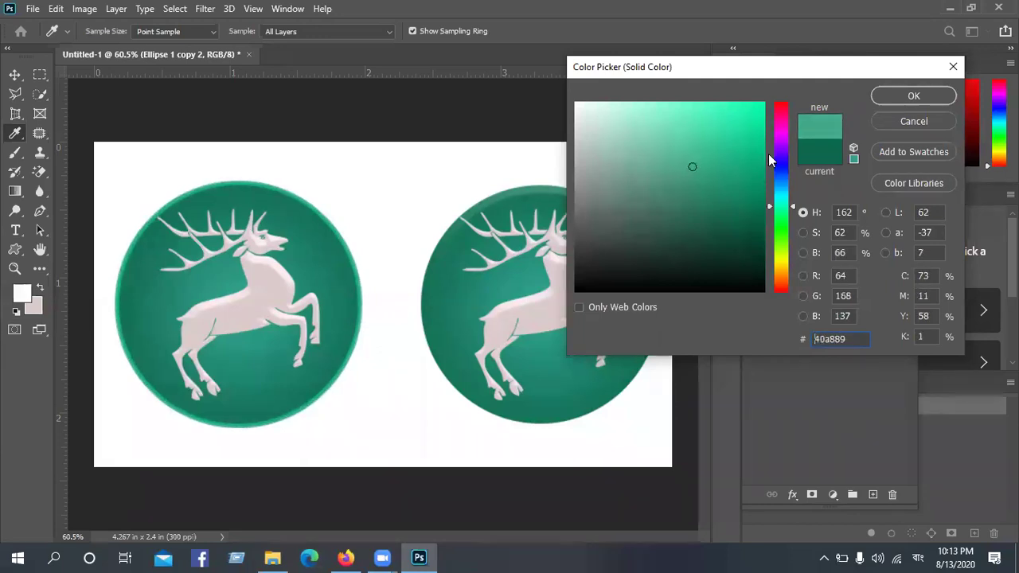
{"action": "left_click", "coordinate": [913, 96]}
{"action": "key", "text": "v"}
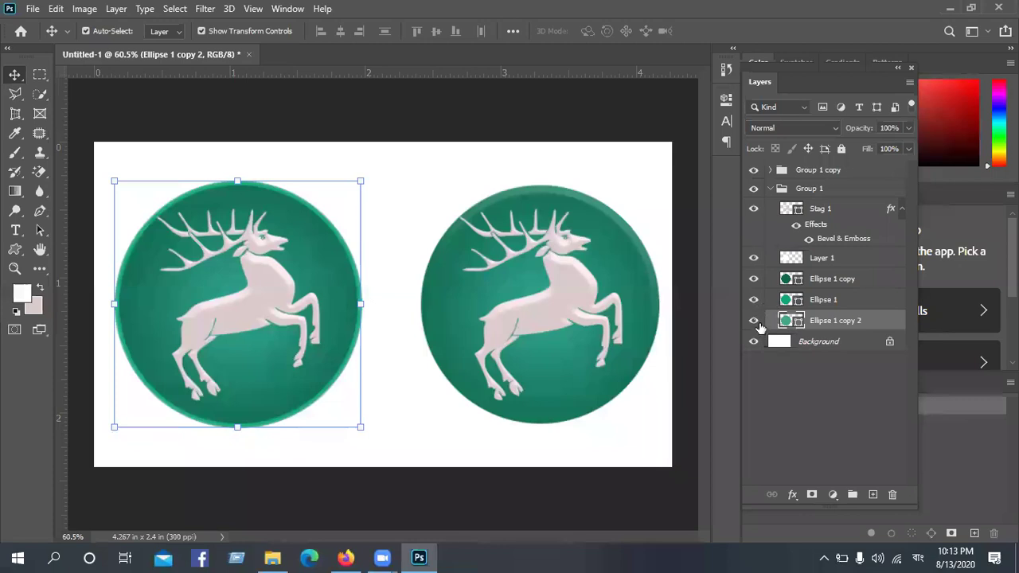
{"action": "left_click", "coordinate": [225, 32]}
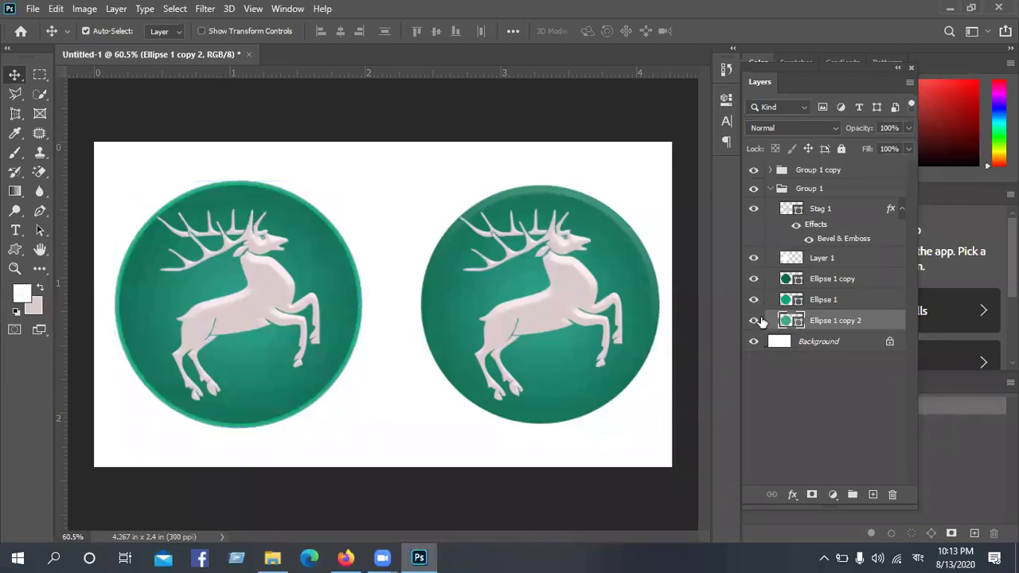
- Examine what the two rim circles add to the original emblem by hiding and showing each one
{"action": "left_click", "coordinate": [753, 322]}
{"action": "left_click", "coordinate": [753, 324]}
{"action": "left_click", "coordinate": [753, 324]}
{"action": "left_click", "coordinate": [752, 303]}
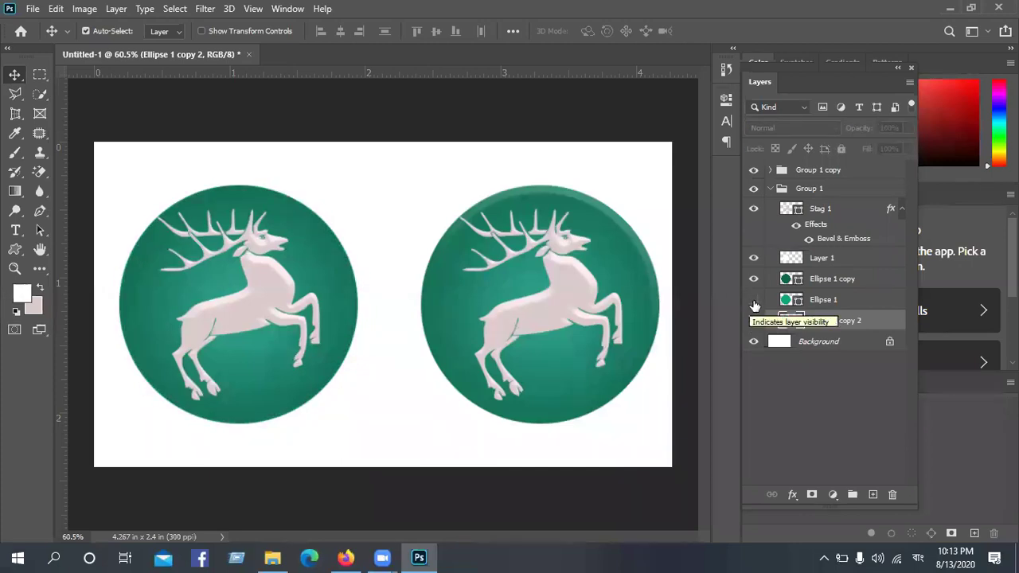
{"action": "left_click", "coordinate": [753, 302]}
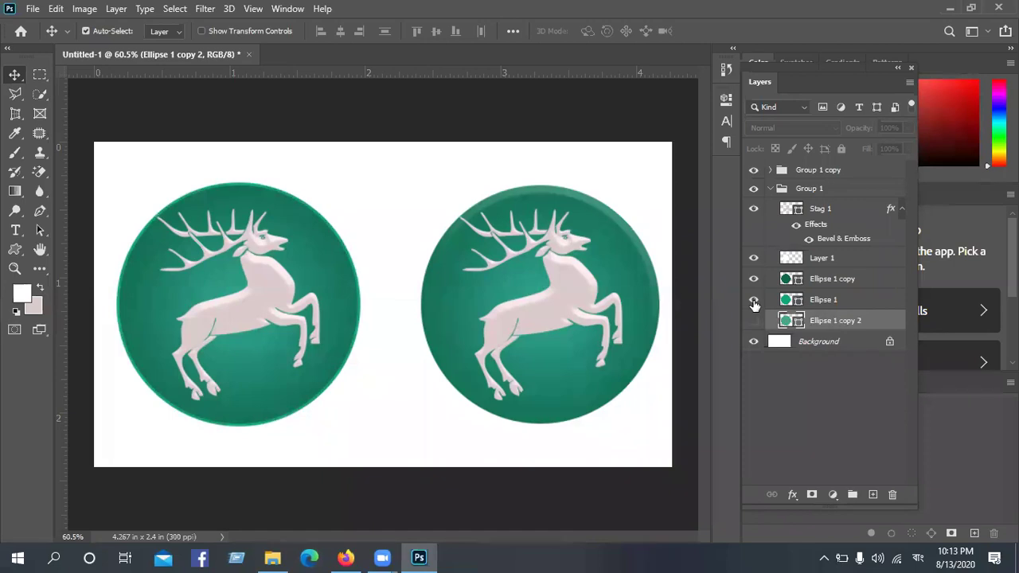
{"action": "left_click", "coordinate": [754, 320]}
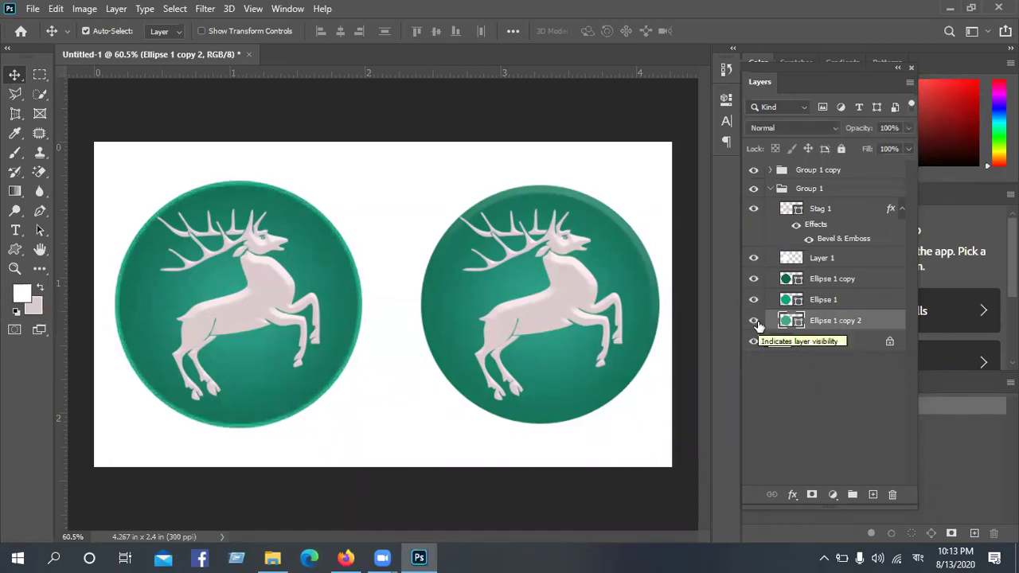
{"action": "left_click", "coordinate": [754, 322]}
{"action": "left_click", "coordinate": [754, 321]}
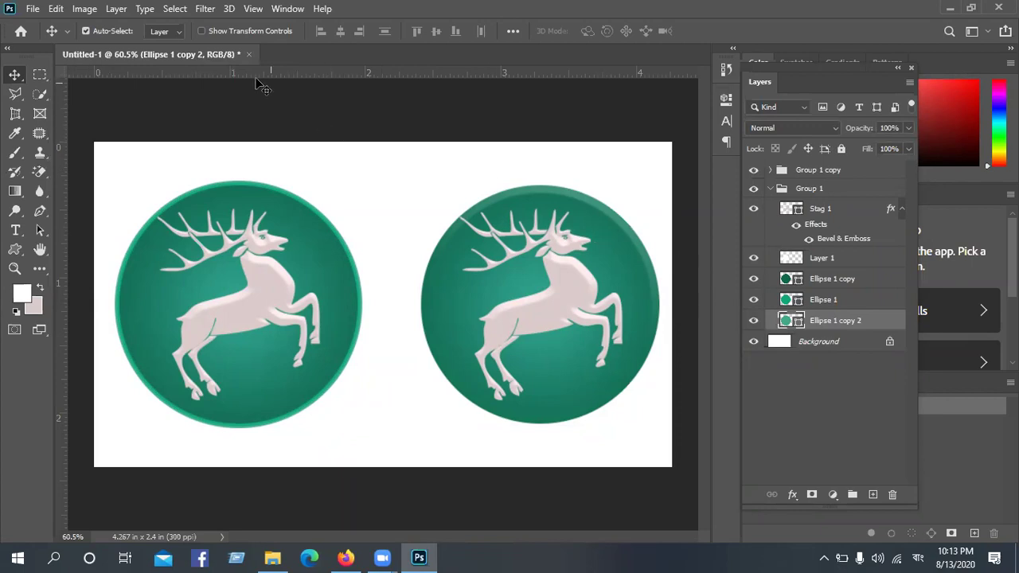
{"action": "left_click", "coordinate": [37, 76]}
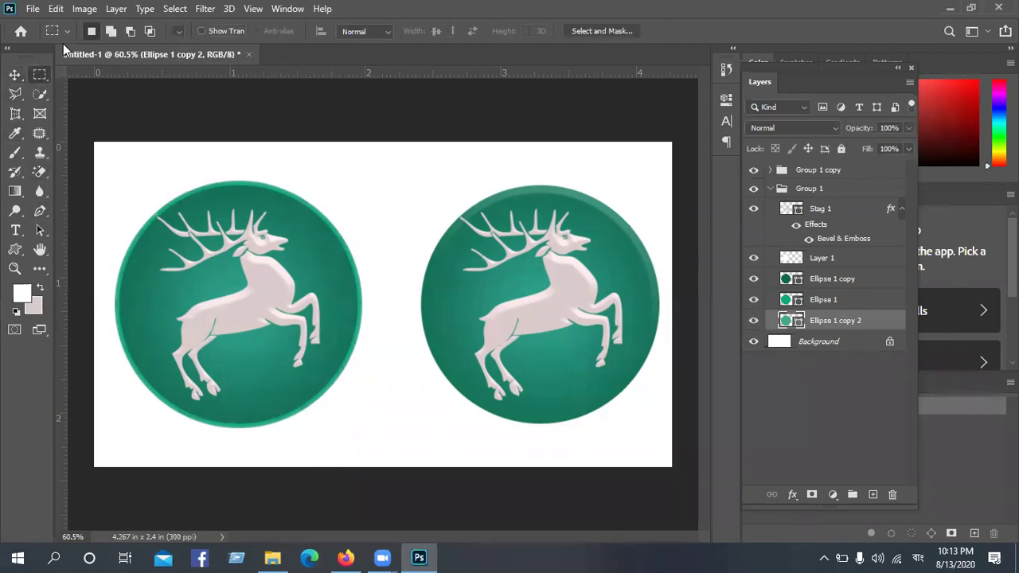
{"action": "left_click", "coordinate": [15, 75]}
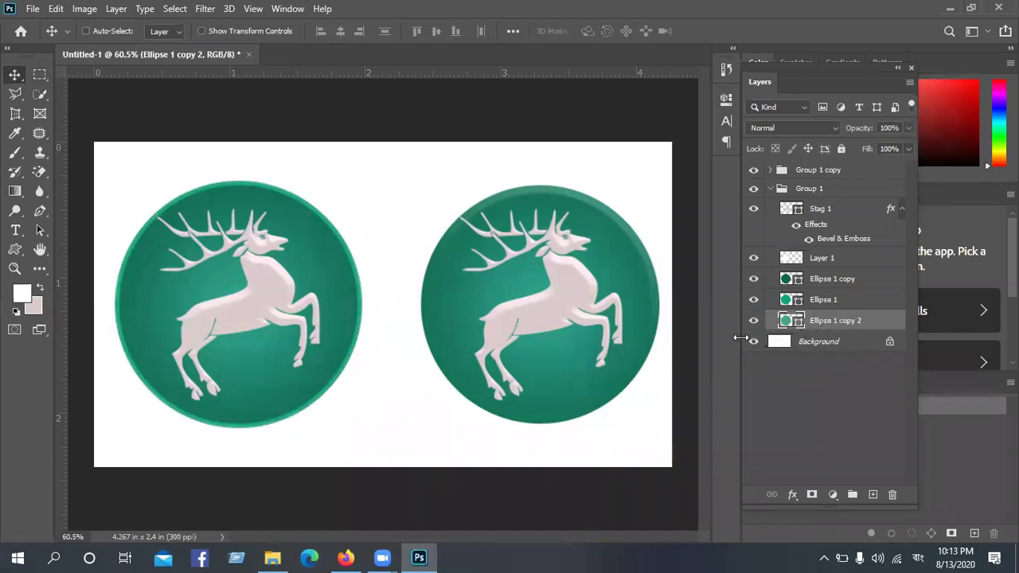
{"action": "left_click", "coordinate": [42, 73]}
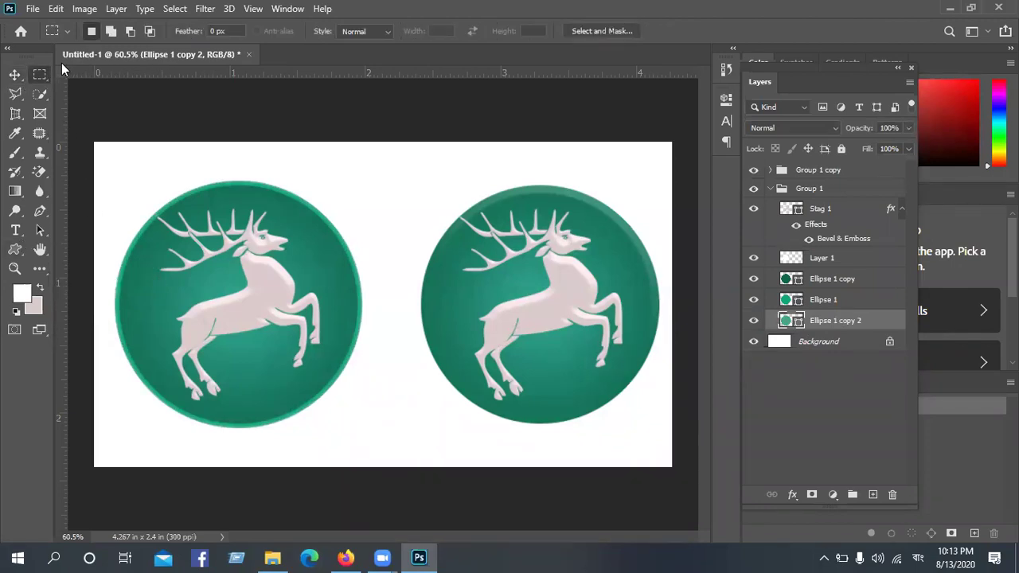
{"action": "left_click", "coordinate": [14, 75]}
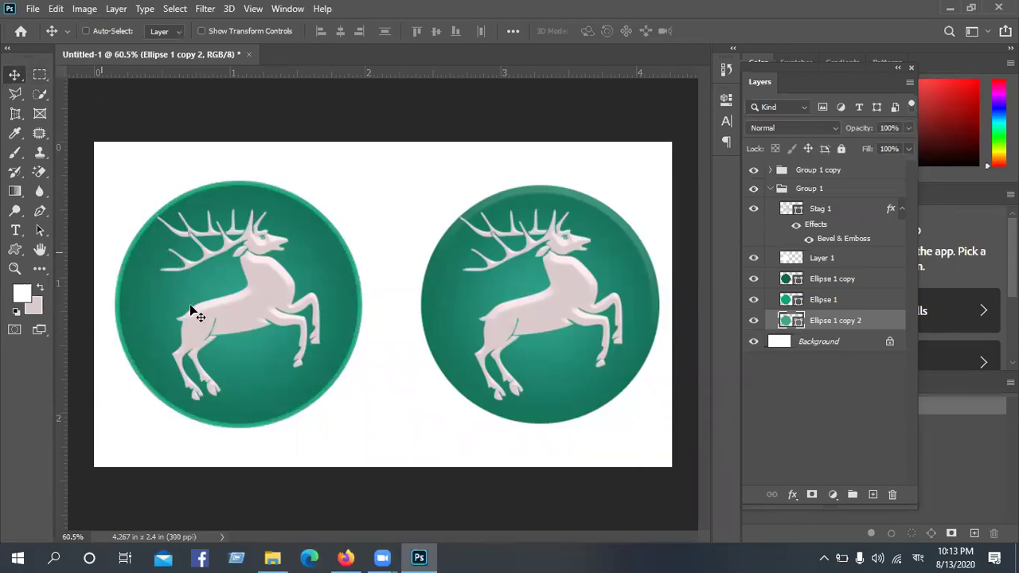
{"action": "left_click", "coordinate": [820, 302]}
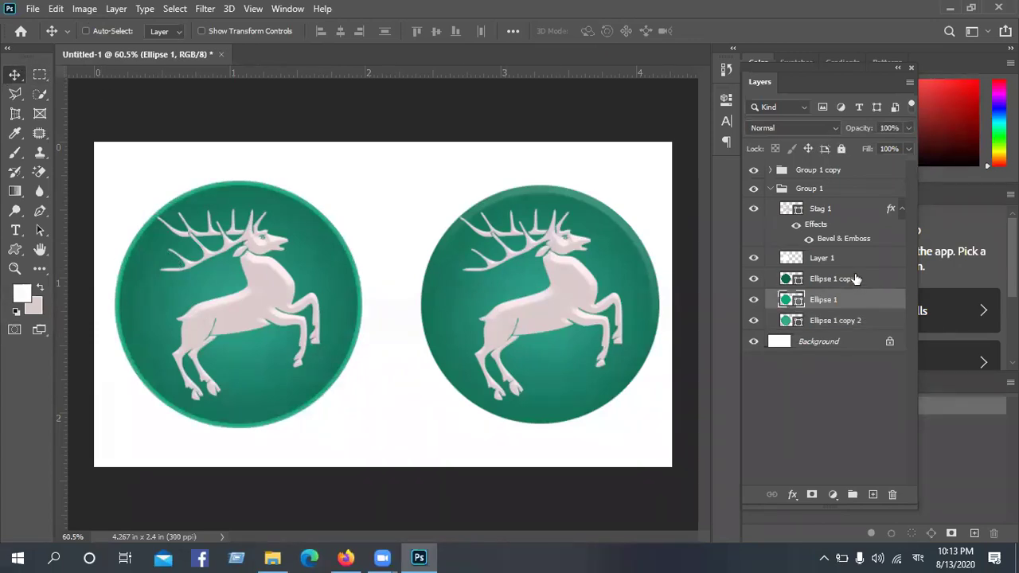
{"action": "left_click", "coordinate": [834, 321]}
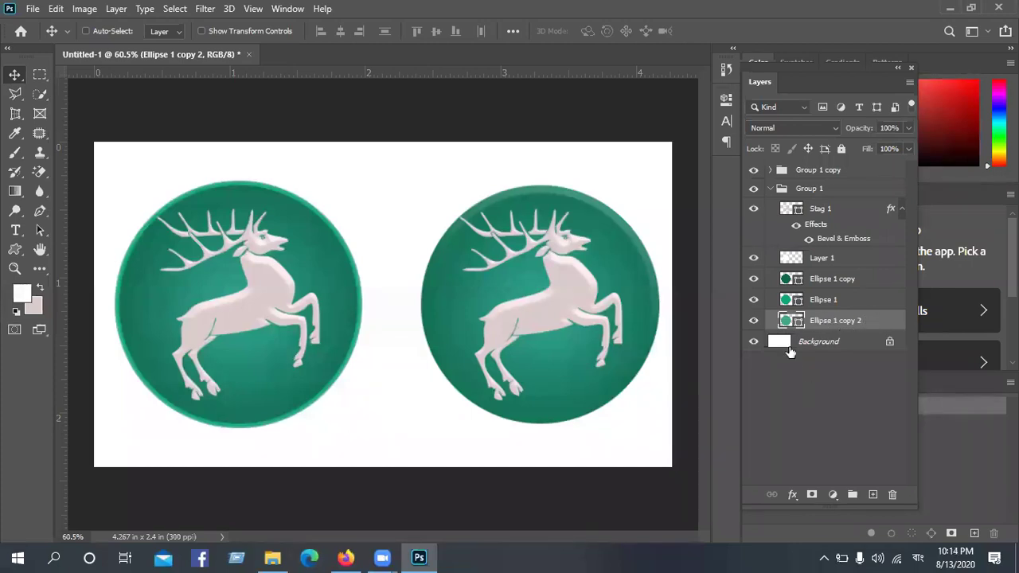
- Select a rectangular area over the original emblem's lower half and try to delete that part of the outermost circle
{"action": "left_click", "coordinate": [39, 75]}
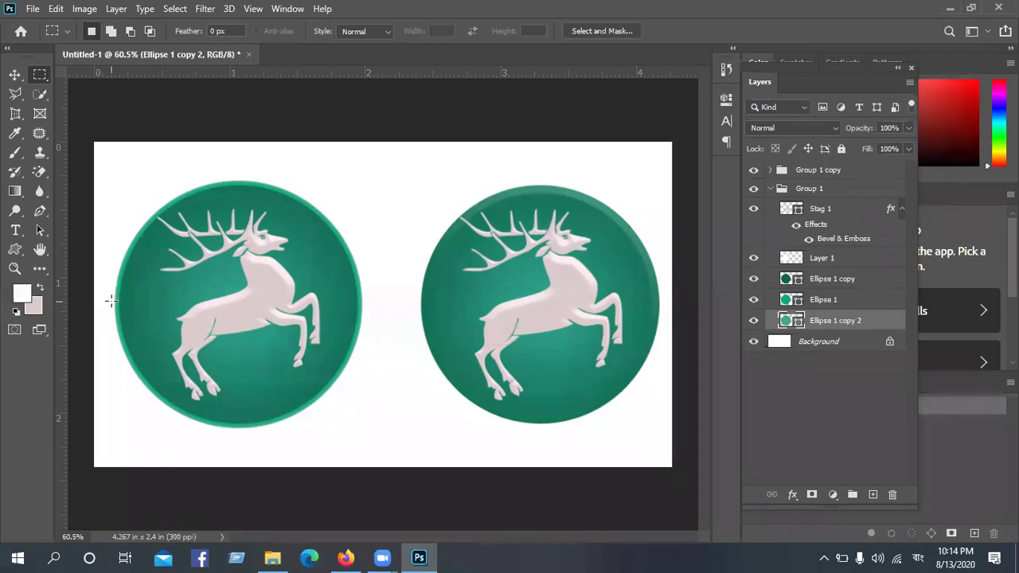
{"action": "left_click_drag", "start_coordinate": [113, 300], "coordinate": [391, 445]}
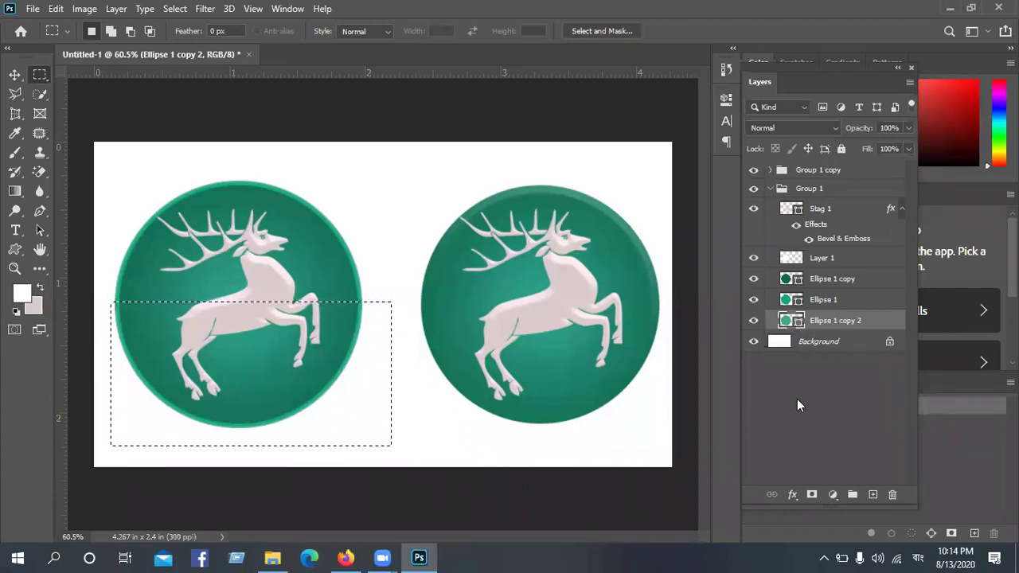
{"action": "key", "text": "Delete"}
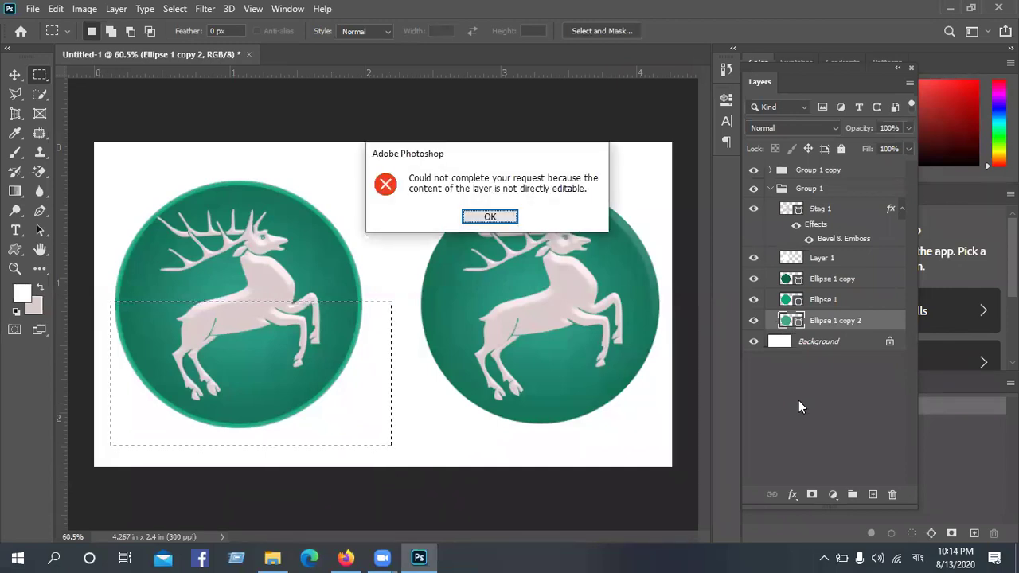
{"action": "left_click", "coordinate": [490, 216]}
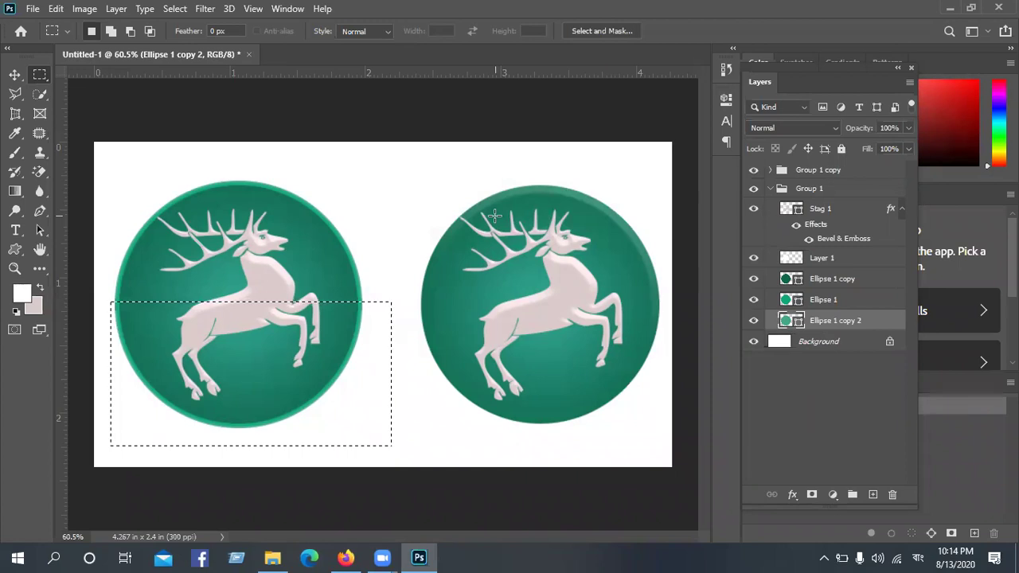
- Rasterize the outermost circle's layer and delete its lower half inside the selection
{"action": "right_click", "coordinate": [880, 321]}
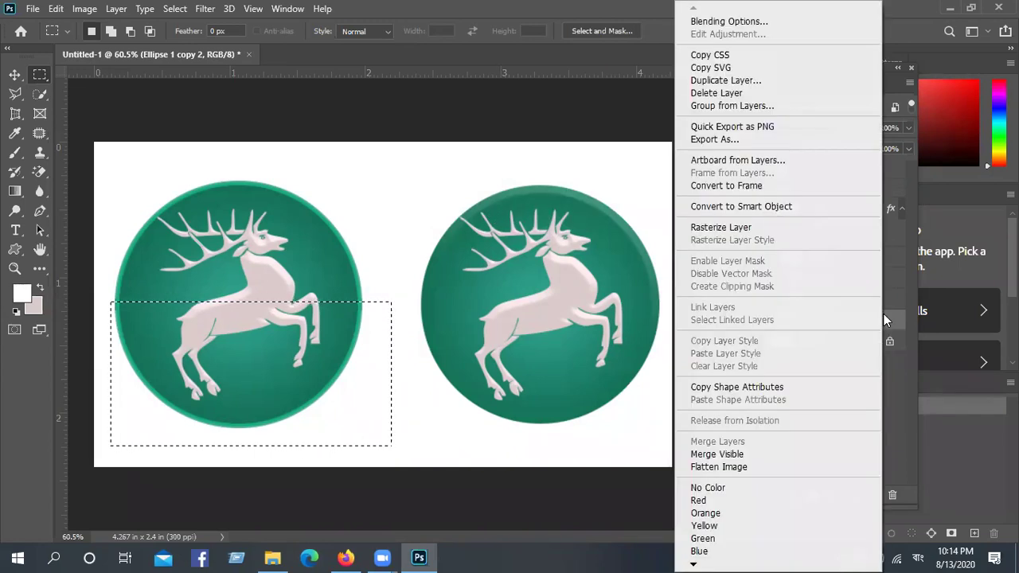
{"action": "left_click", "coordinate": [734, 233]}
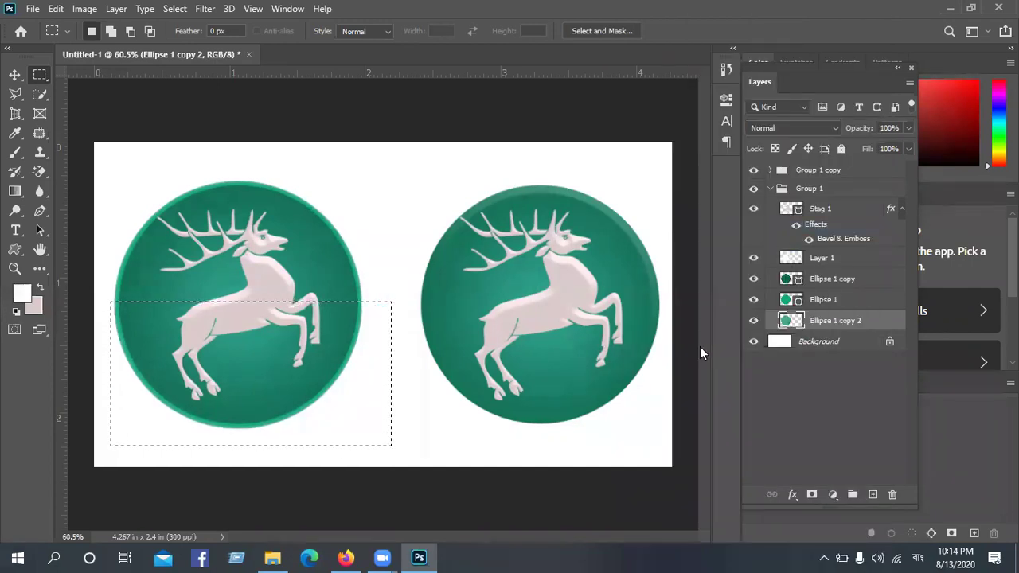
{"action": "key", "text": "Delete"}
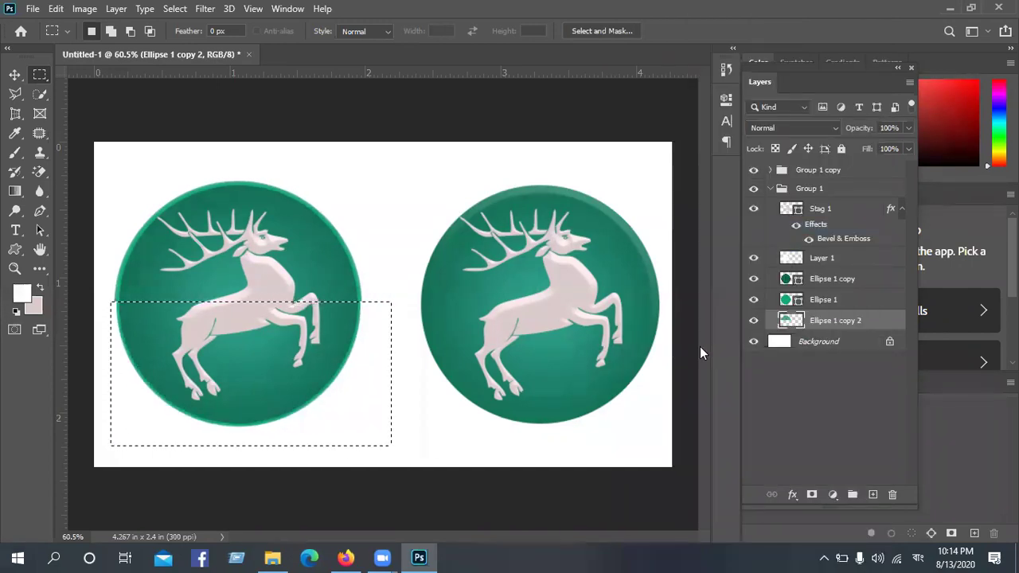
- Clear the selection and inspect the cut ends of the half rim around the original emblem
{"action": "key", "text": "ctrl+d"}
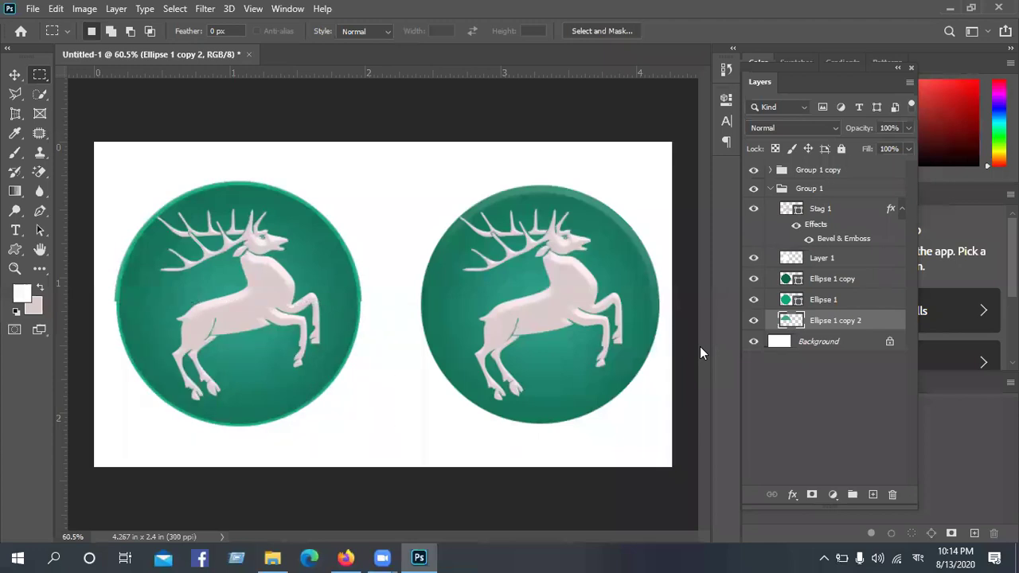
{"action": "left_click", "coordinate": [14, 74]}
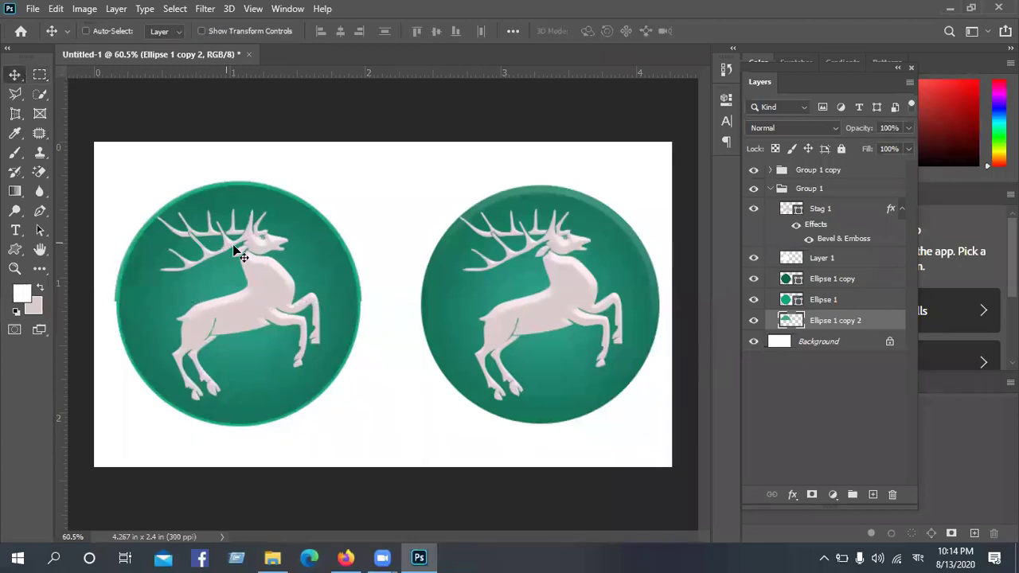
{"action": "scroll", "coordinate": [236, 250], "scroll_direction": "up", "scroll_amount": 4}
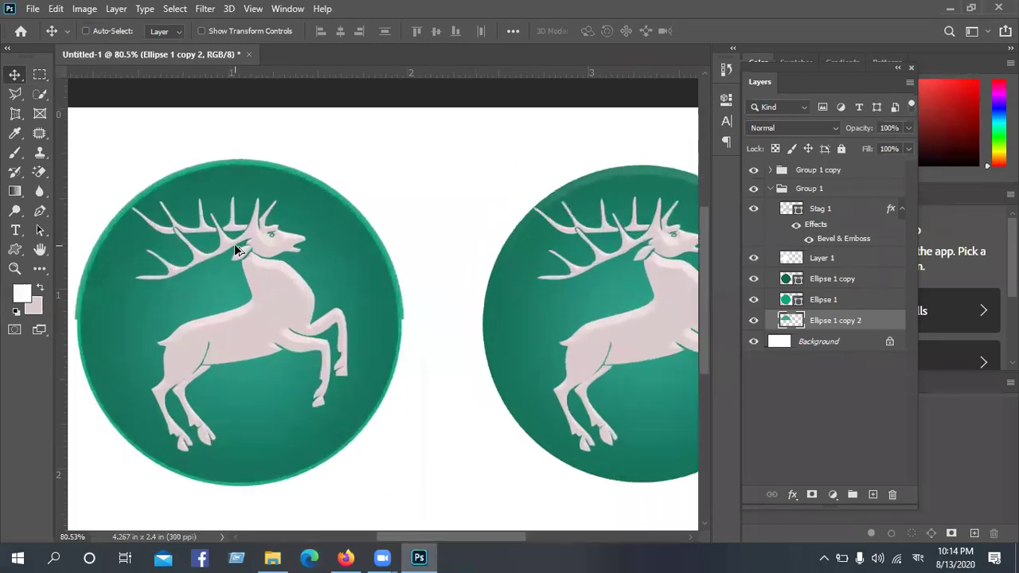
{"action": "left_click_drag", "start_coordinate": [239, 274], "coordinate": [358, 259]}
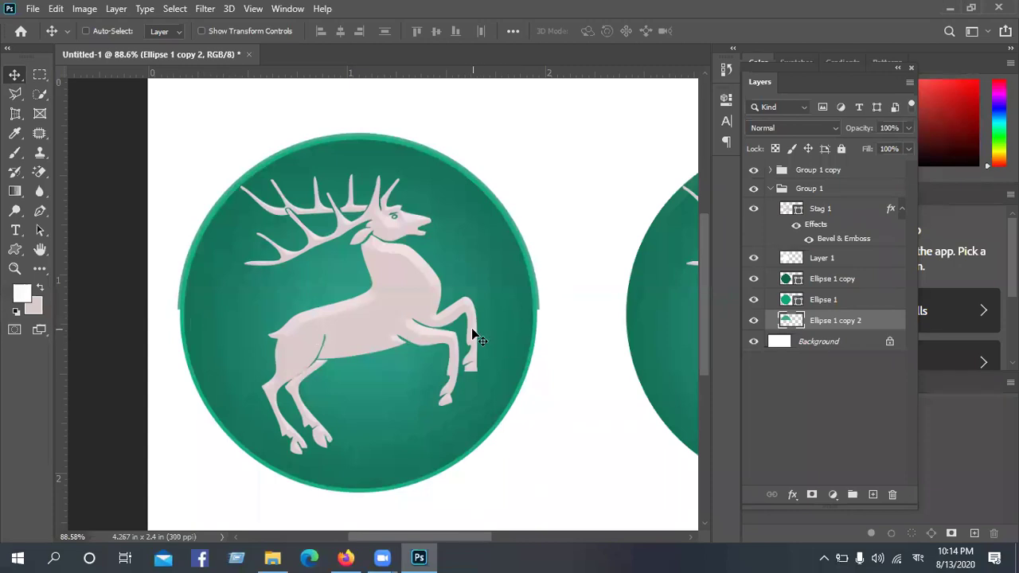
{"action": "scroll", "coordinate": [472, 333], "scroll_direction": "down", "scroll_amount": 2}
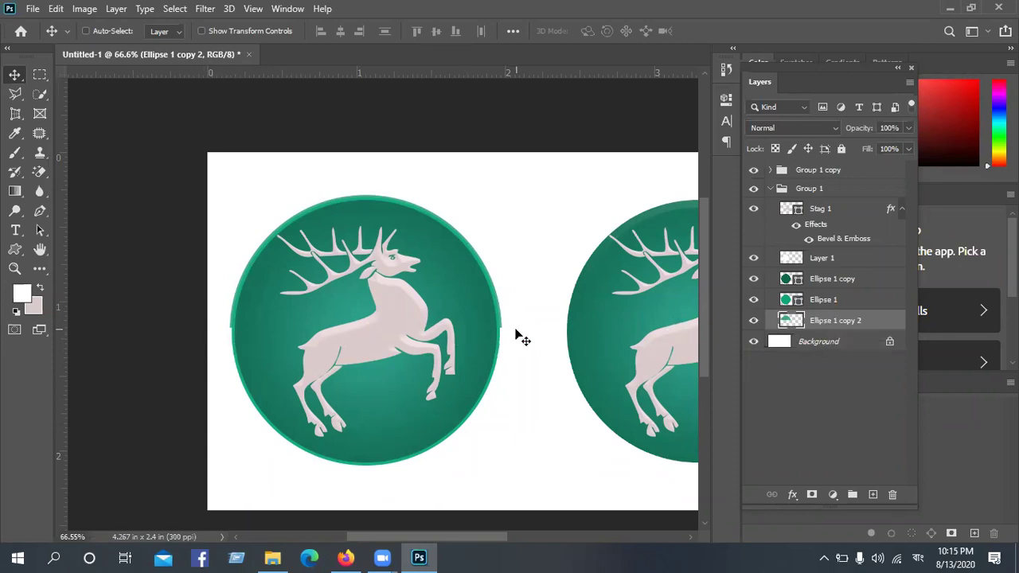
- Undo the deletion of the outermost circle's lower half and clear the restored selection
{"action": "key", "text": "ctrl+z"}
{"action": "key", "text": "ctrl+z"}
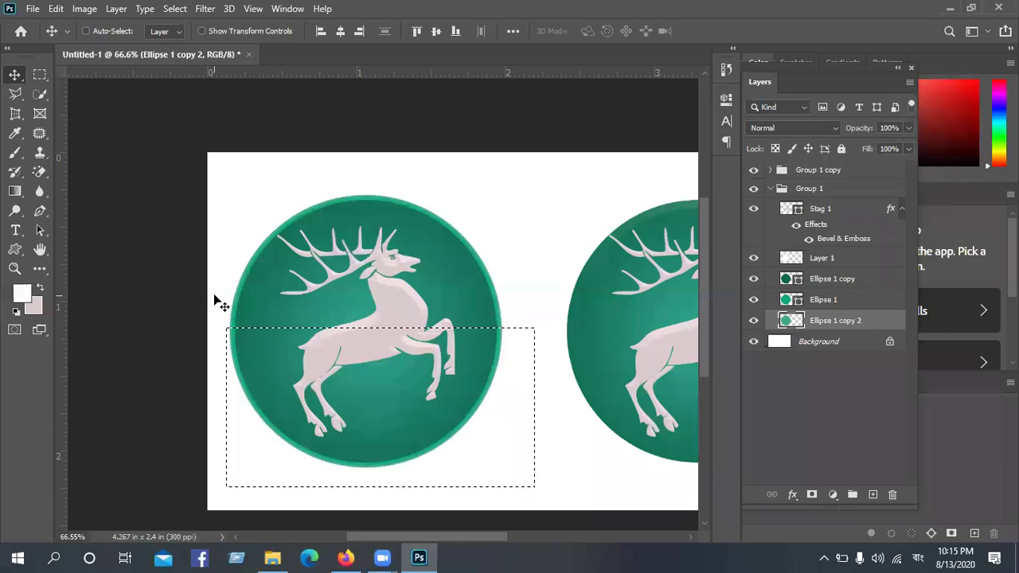
{"action": "key", "text": "ctrl+d"}
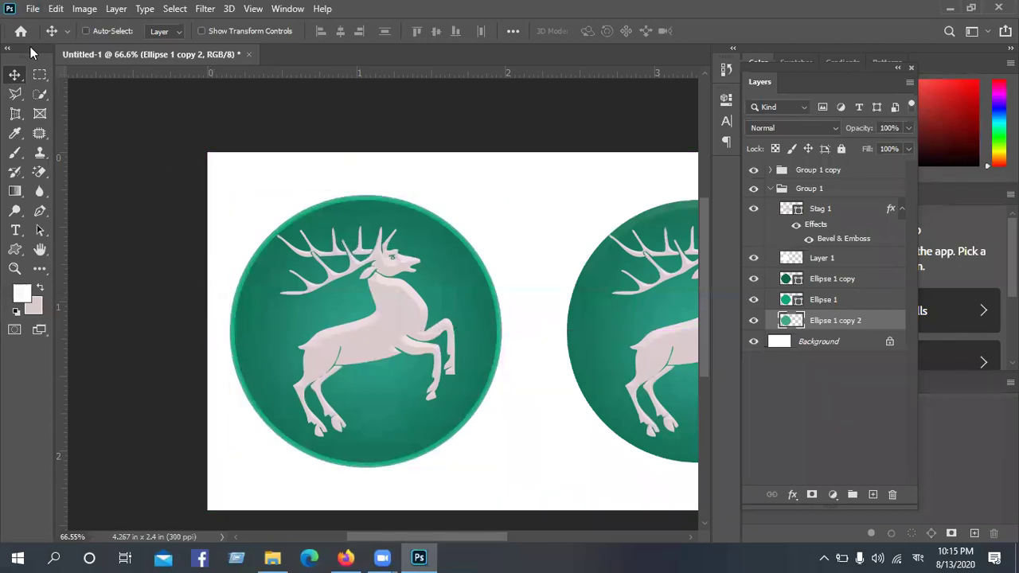
- Try to cut a thin horizontal band out of the outermost circle across the original emblem's middle, then undo it
{"action": "left_click", "coordinate": [41, 74]}
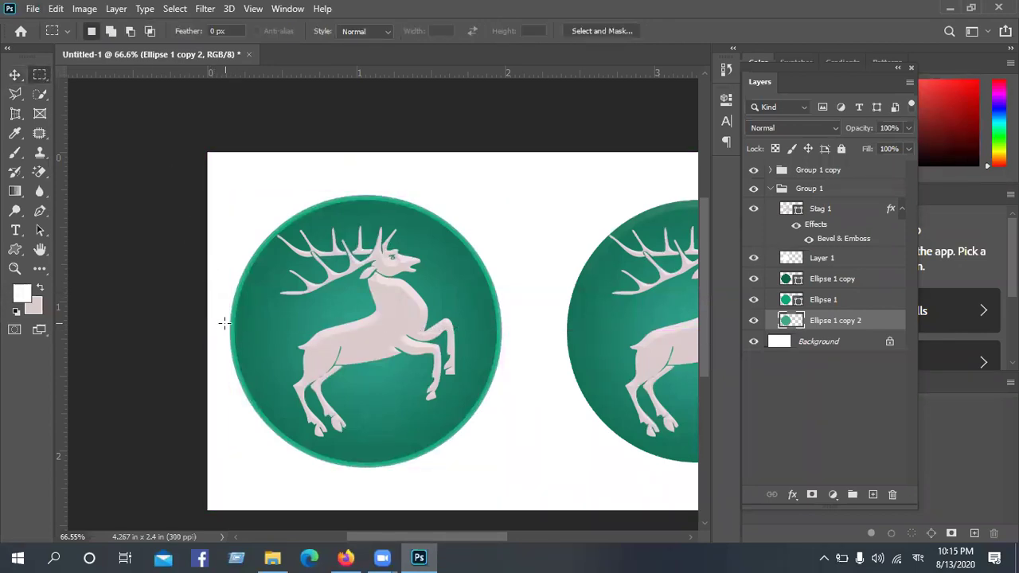
{"action": "left_click_drag", "start_coordinate": [223, 316], "coordinate": [519, 325]}
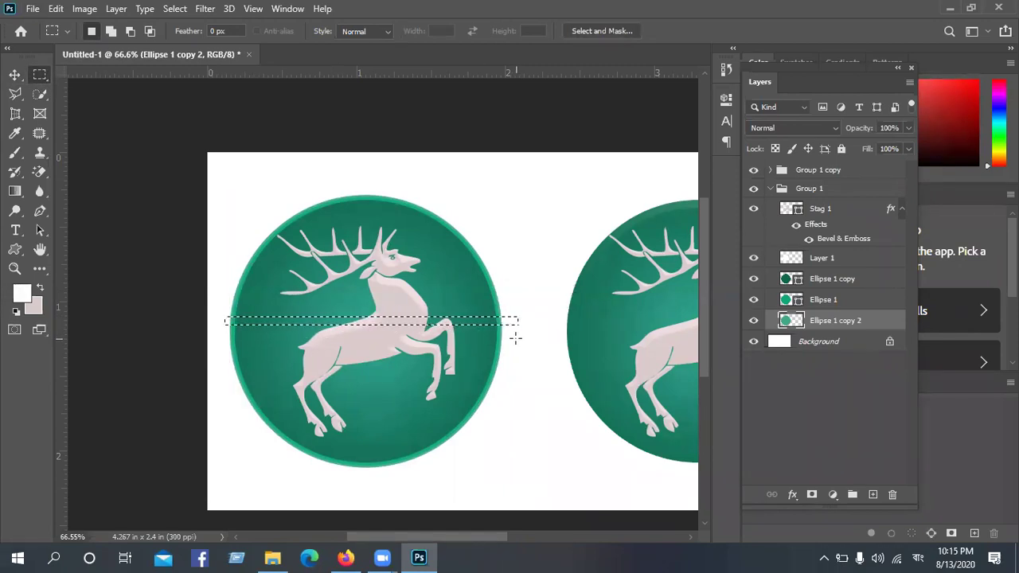
{"action": "key", "text": "Delete"}
{"action": "key", "text": "ctrl+d"}
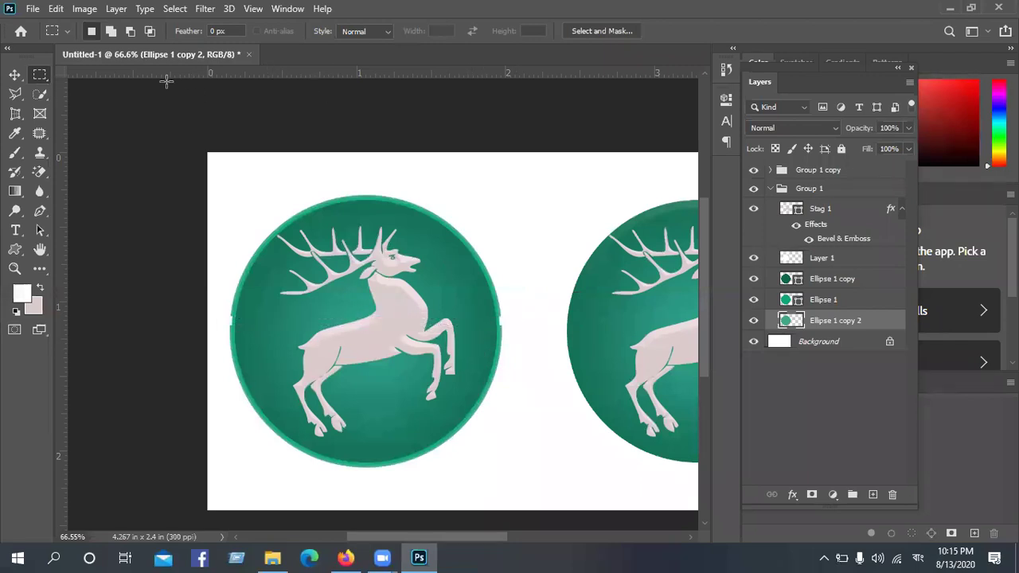
{"action": "left_click", "coordinate": [15, 76]}
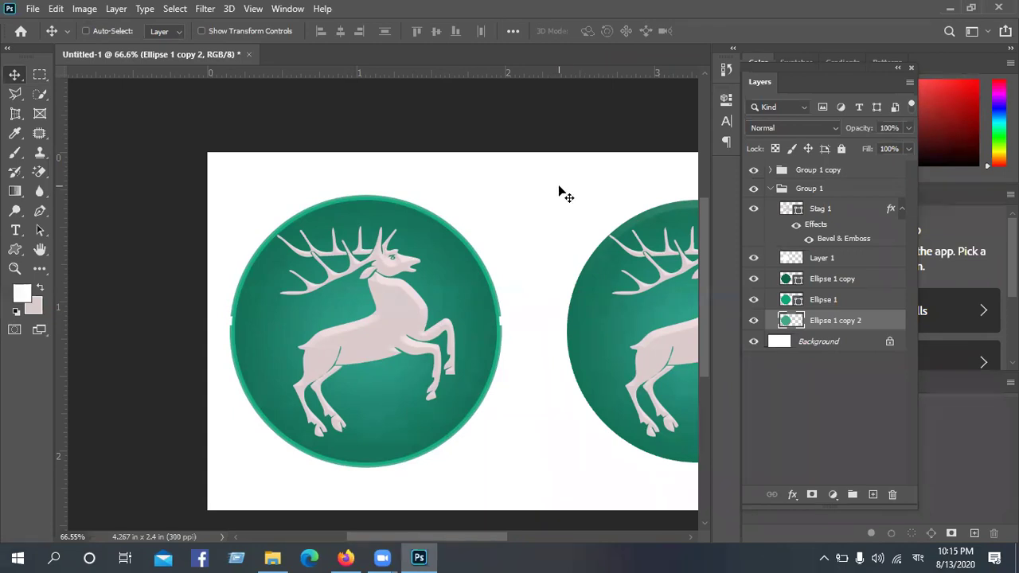
{"action": "key", "text": "ctrl+z"}
{"action": "key", "text": "ctrl+z"}
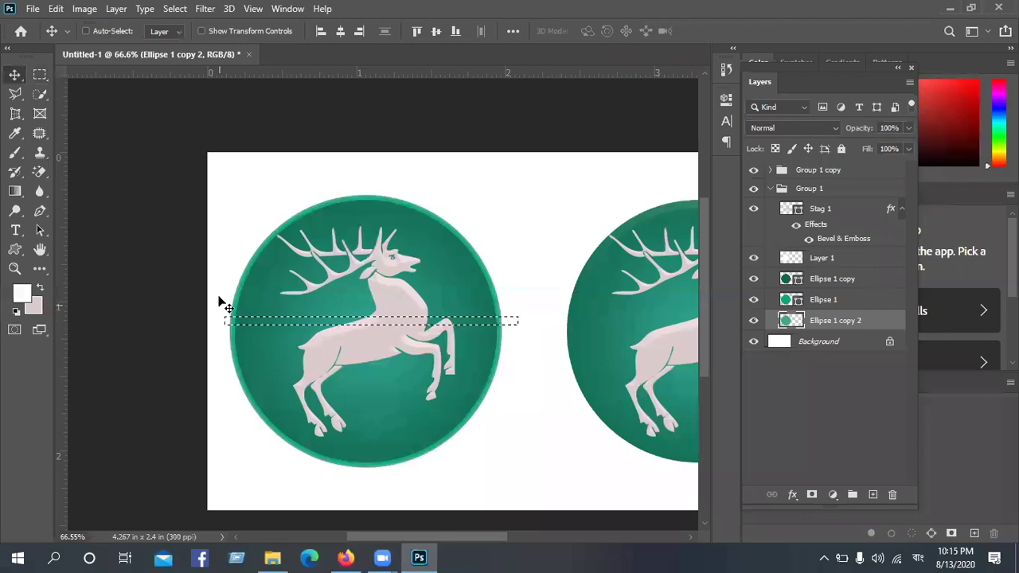
- Delete a taller rectangular band of the outermost circle across the original emblem's middle, leaving rim gaps at both sides, and clear the selection
{"action": "left_click", "coordinate": [40, 74]}
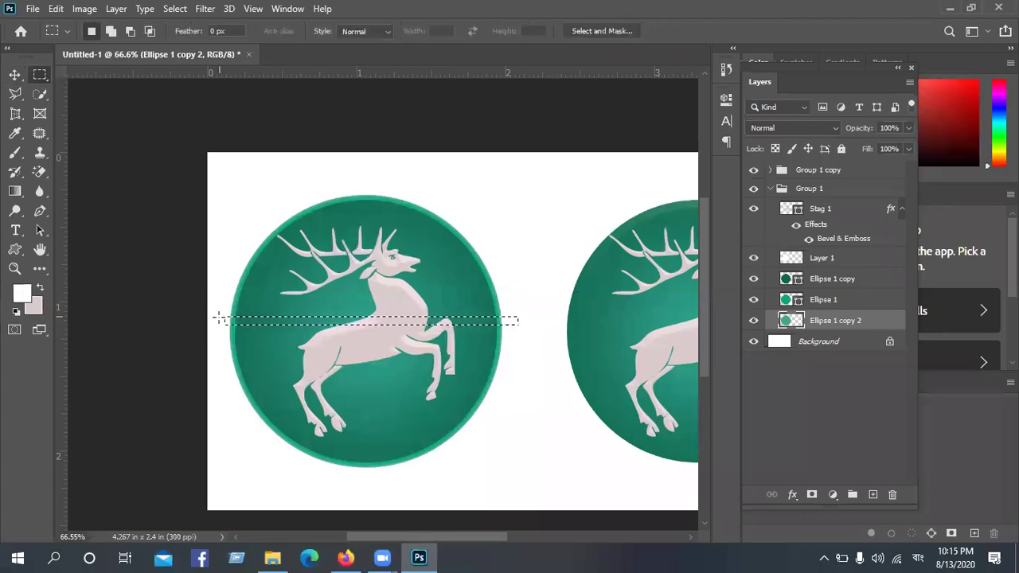
{"action": "left_click_drag", "start_coordinate": [215, 311], "coordinate": [534, 342]}
{"action": "key", "text": "Delete"}
{"action": "key", "text": "ctrl+d"}
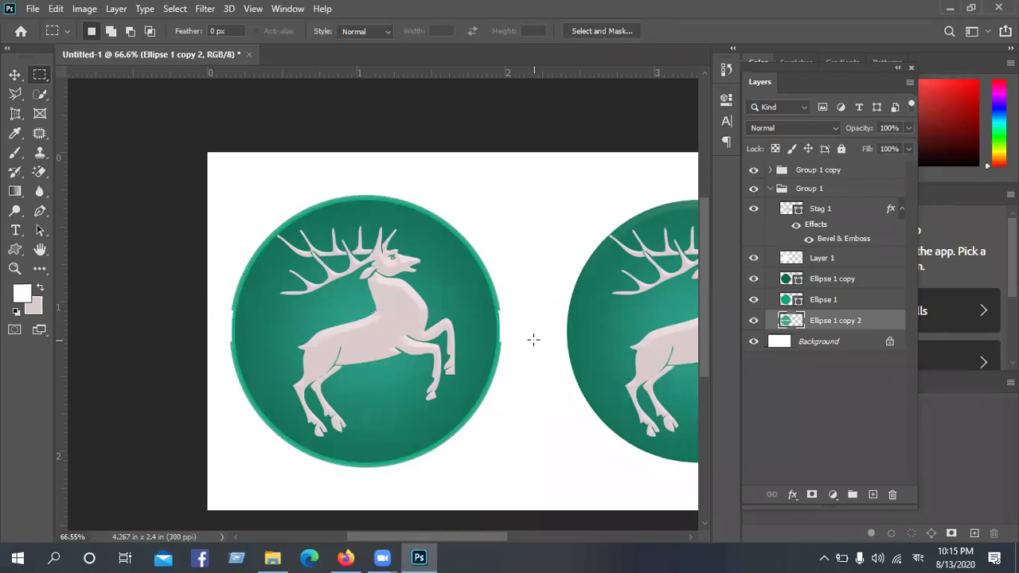
{"action": "left_click", "coordinate": [15, 93]}
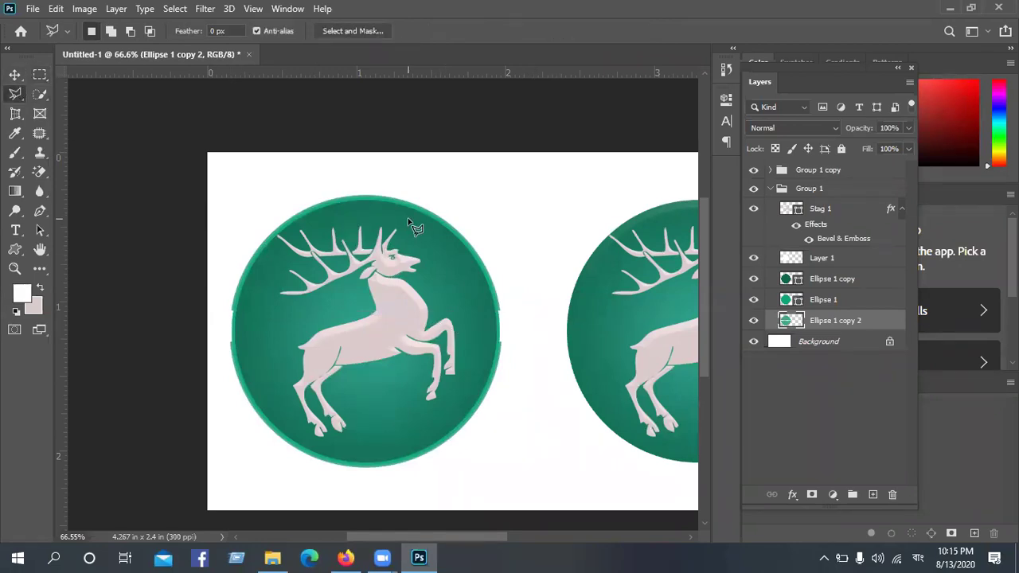
{"action": "scroll", "coordinate": [420, 225], "scroll_direction": "down", "scroll_amount": 1}
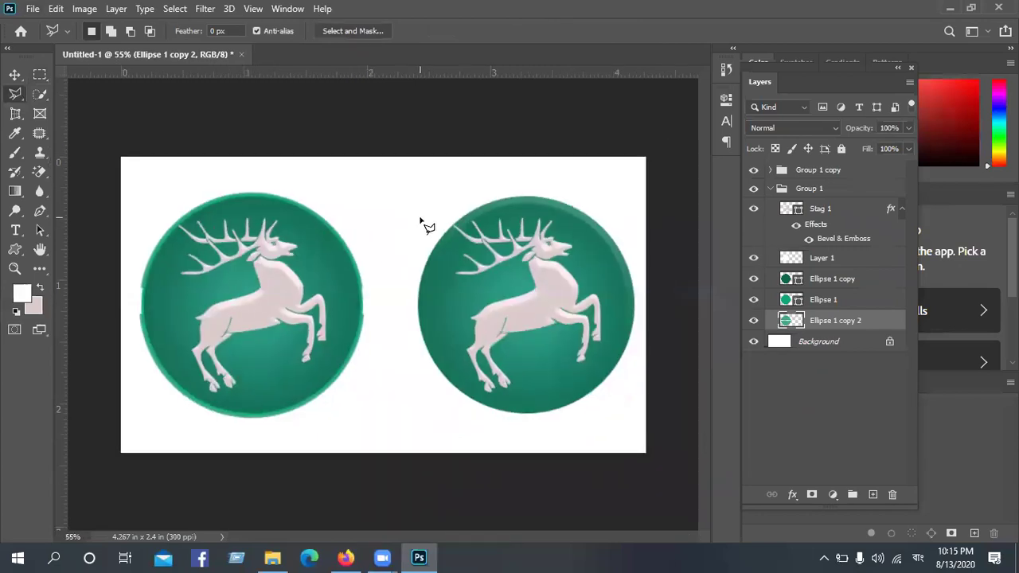
{"action": "scroll", "coordinate": [421, 223], "scroll_direction": "down", "scroll_amount": 1}
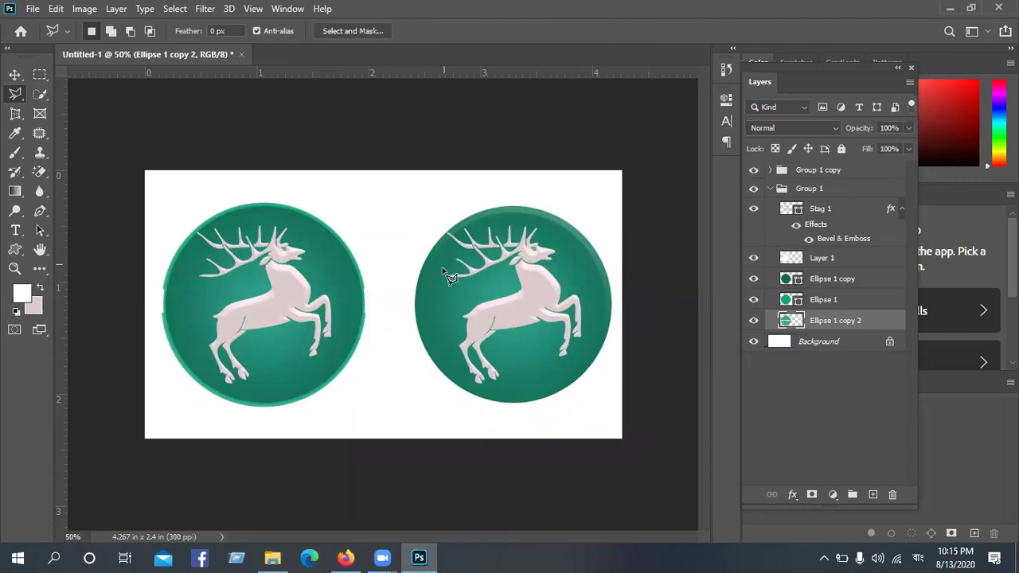
- Add a new layer directly above the Background and fill it with the pale pink background colour dacacb
{"action": "left_click", "coordinate": [846, 343]}
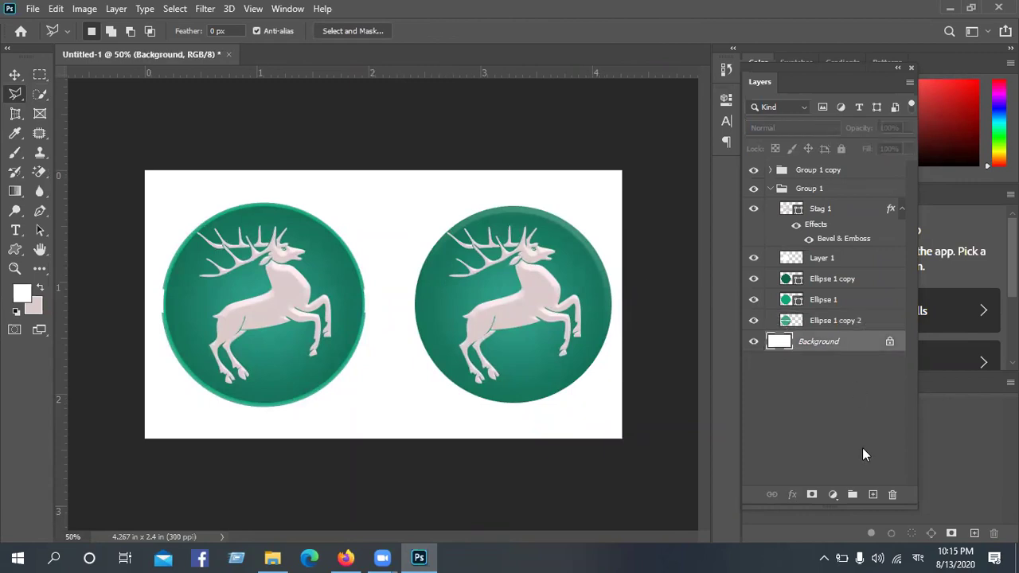
{"action": "left_click", "coordinate": [872, 494]}
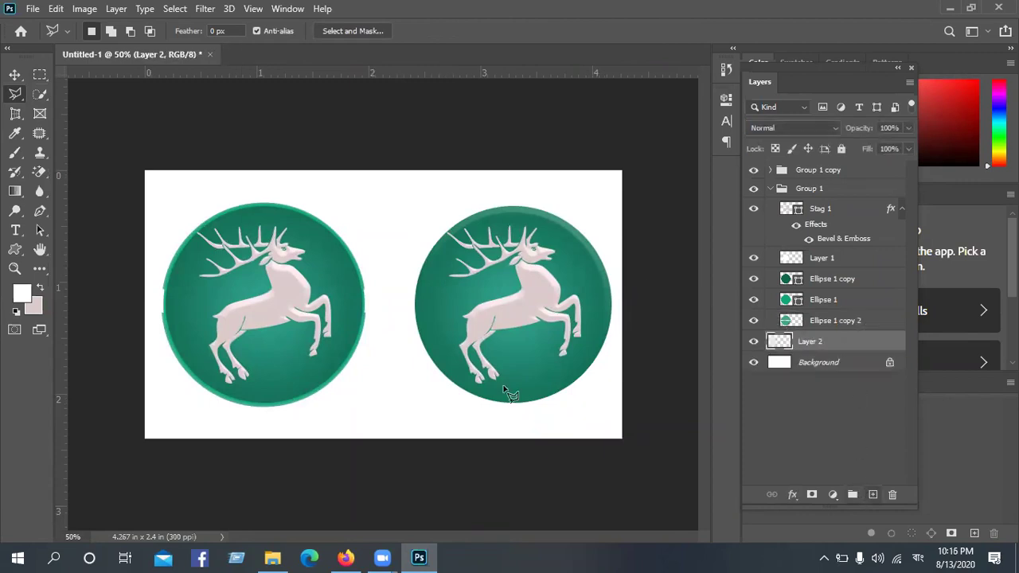
{"action": "key", "text": "i"}
{"action": "left_click", "coordinate": [36, 307]}
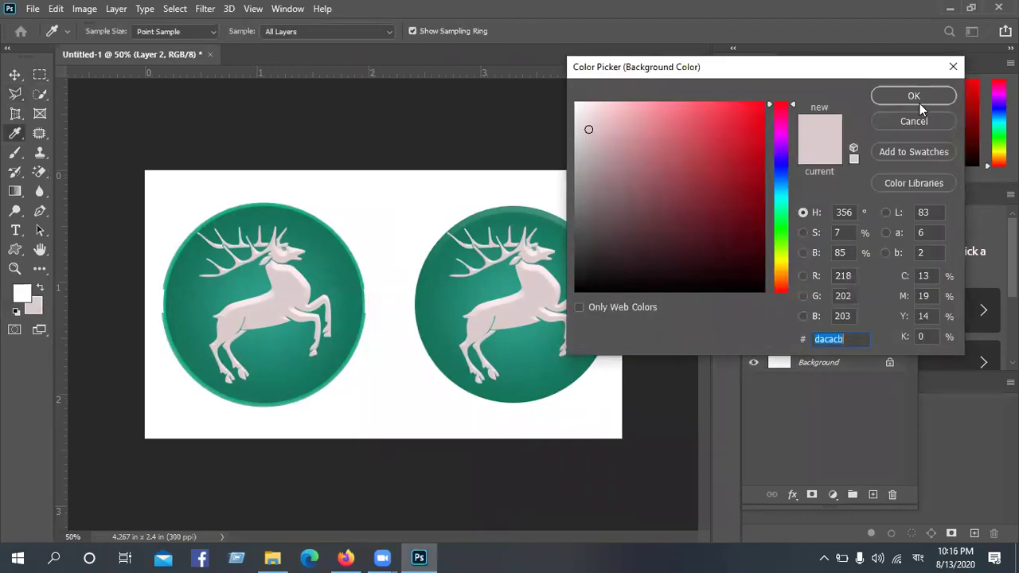
{"action": "key", "text": "Return"}
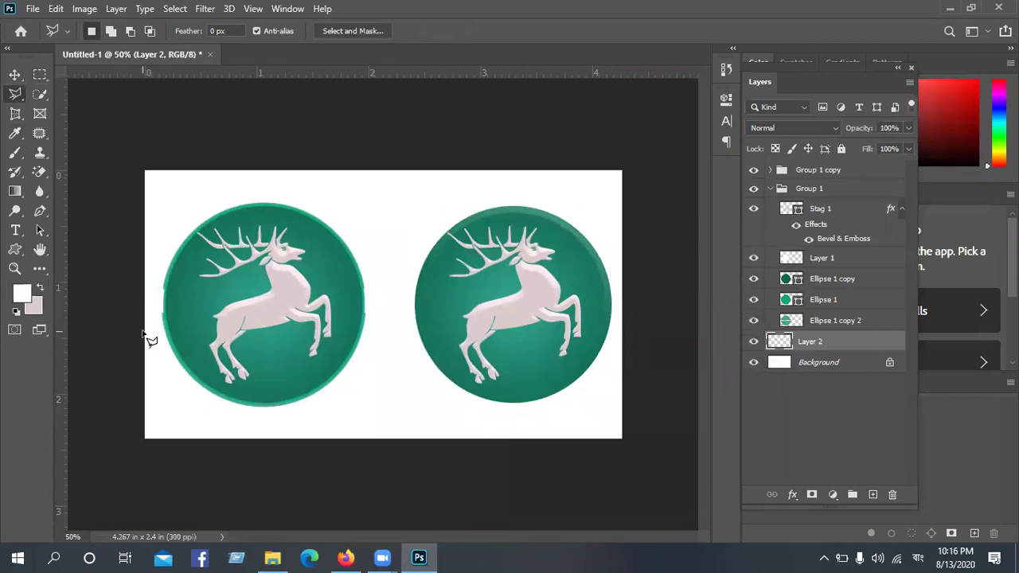
{"action": "key", "text": "ctrl+BackSpace"}
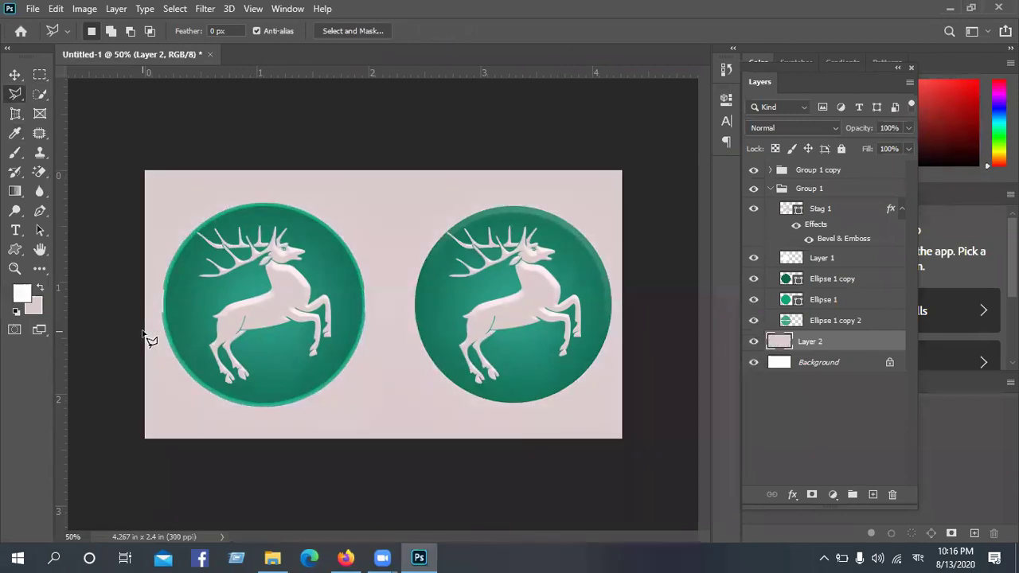
{"action": "left_click", "coordinate": [34, 307]}
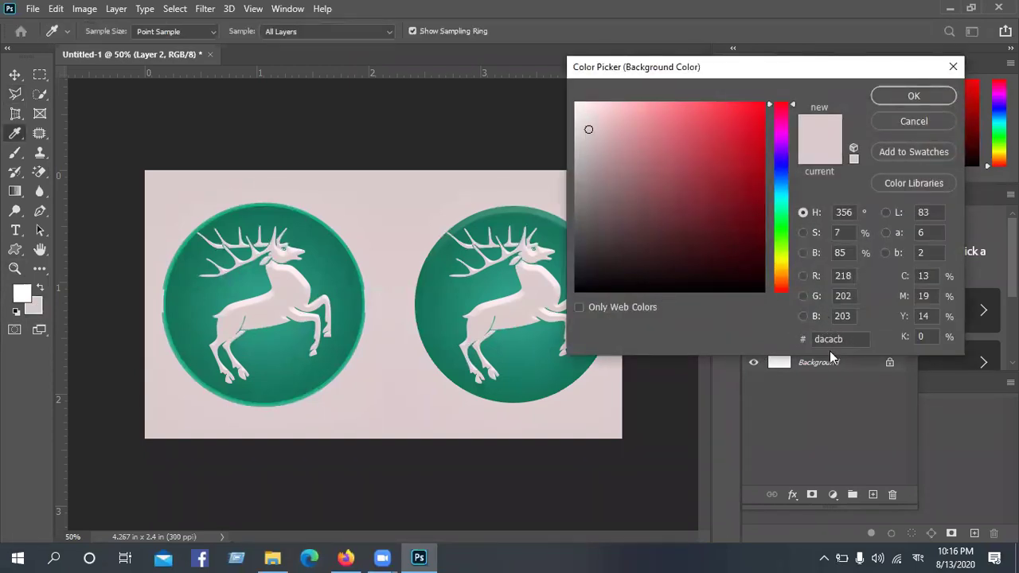
{"action": "mouse_move", "coordinate": [855, 335]}
{"action": "left_mouse_down"}
{"action": "mouse_move", "coordinate": [803, 339]}
{"action": "mouse_move", "coordinate": [867, 335]}
{"action": "left_mouse_up"}
{"action": "left_click", "coordinate": [913, 96]}
- Add a new layer above the pink fill and paint one soft white 1000 px brush spot at the canvas centre
{"action": "left_click", "coordinate": [874, 495]}
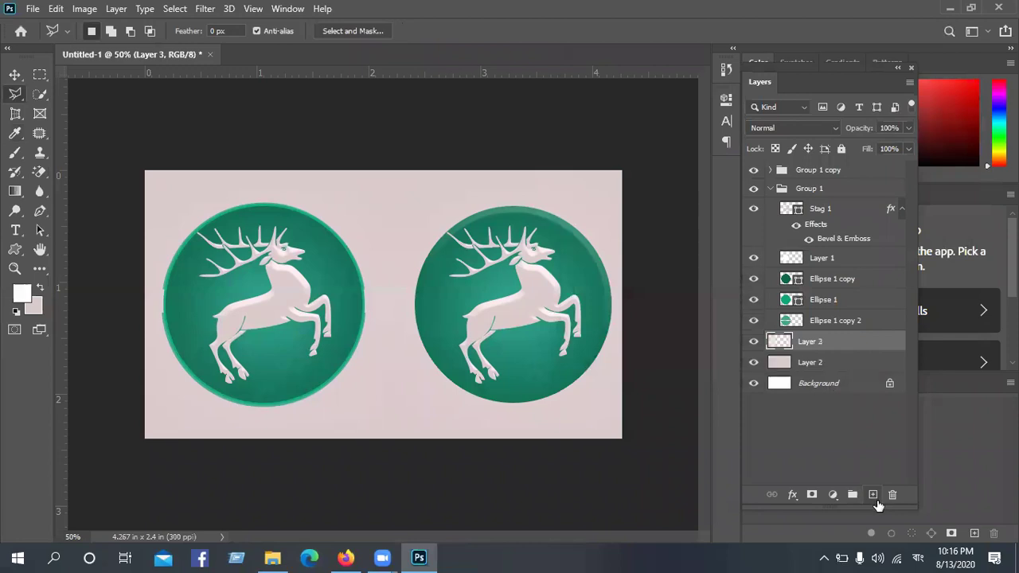
{"action": "left_click", "coordinate": [15, 153]}
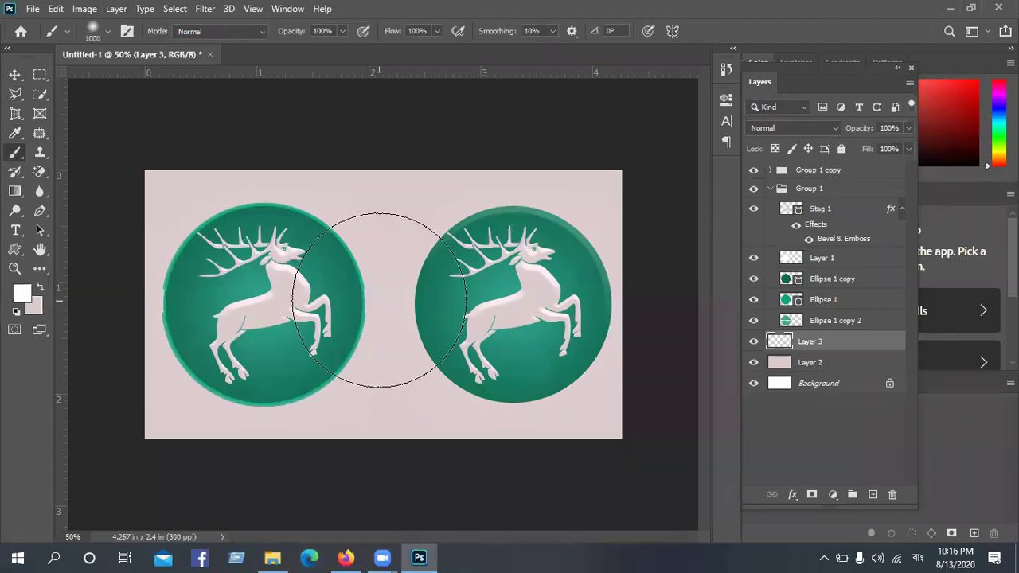
{"action": "left_click", "coordinate": [381, 304]}
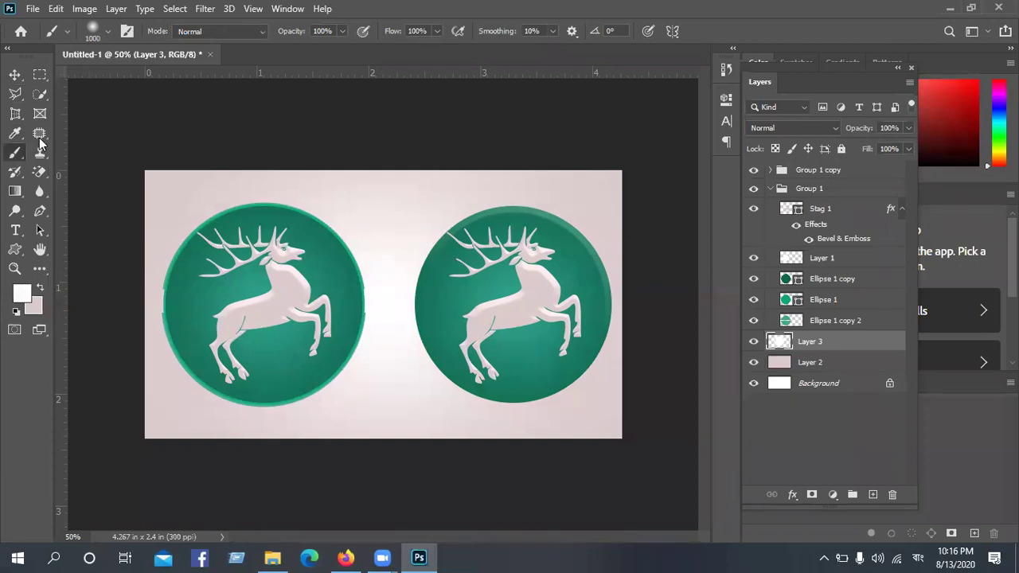
{"action": "key", "text": "v"}
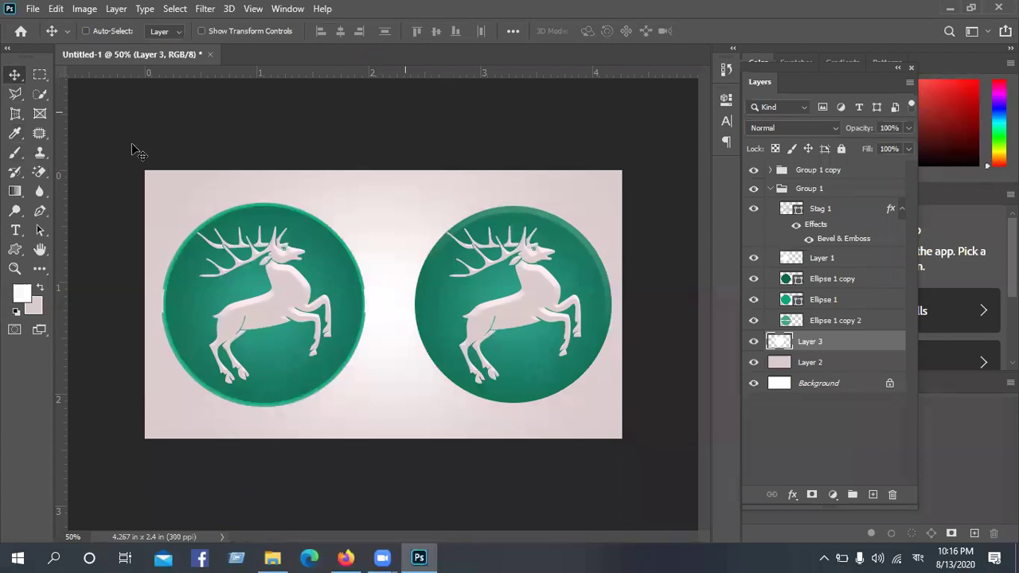
{"action": "left_click", "coordinate": [32, 8]}
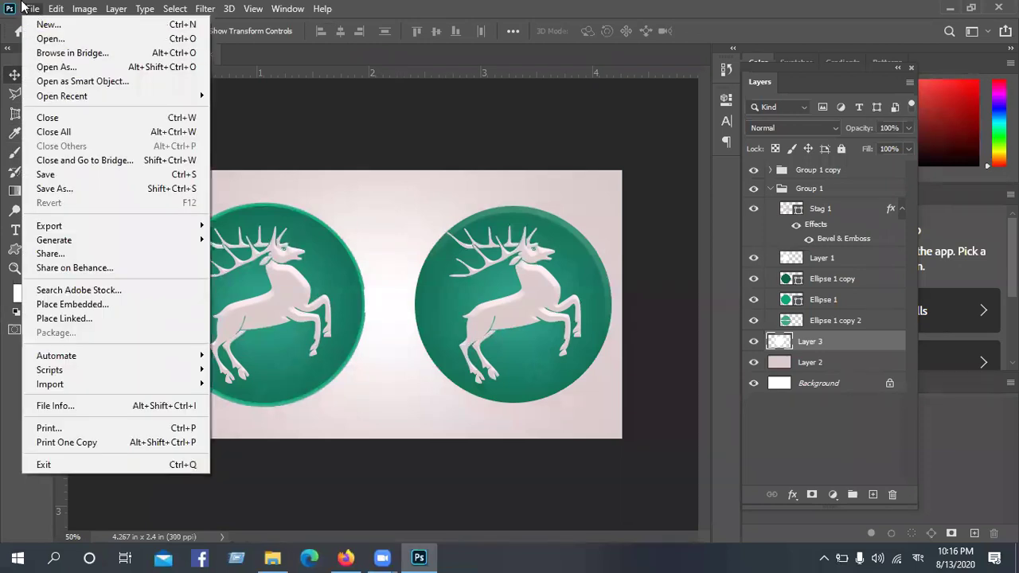
{"action": "left_click", "coordinate": [314, 104]}
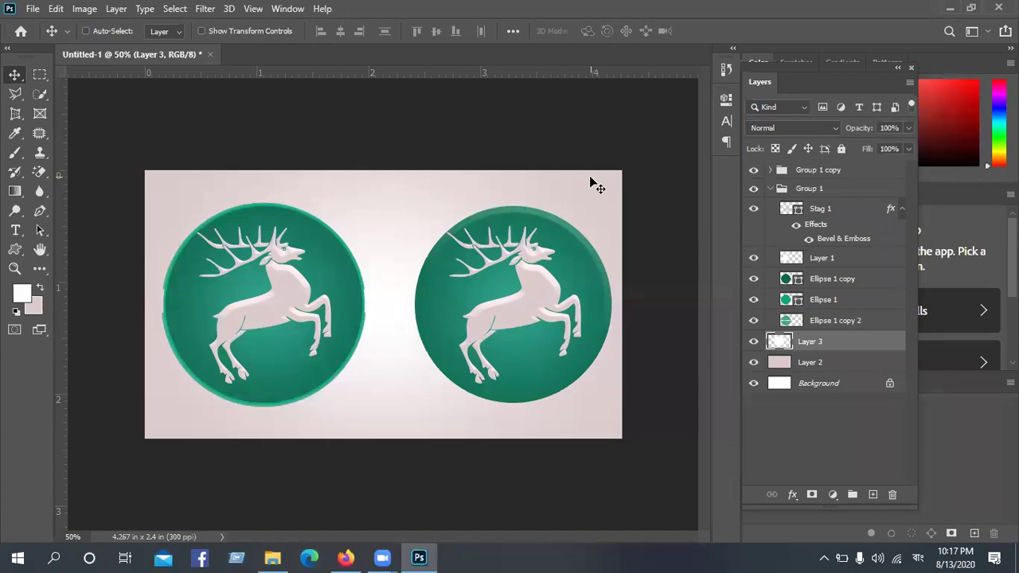
- Collapse Group 1, select both emblem groups, and nudge them left and slightly down together on the canvas
{"action": "left_click", "coordinate": [771, 189]}
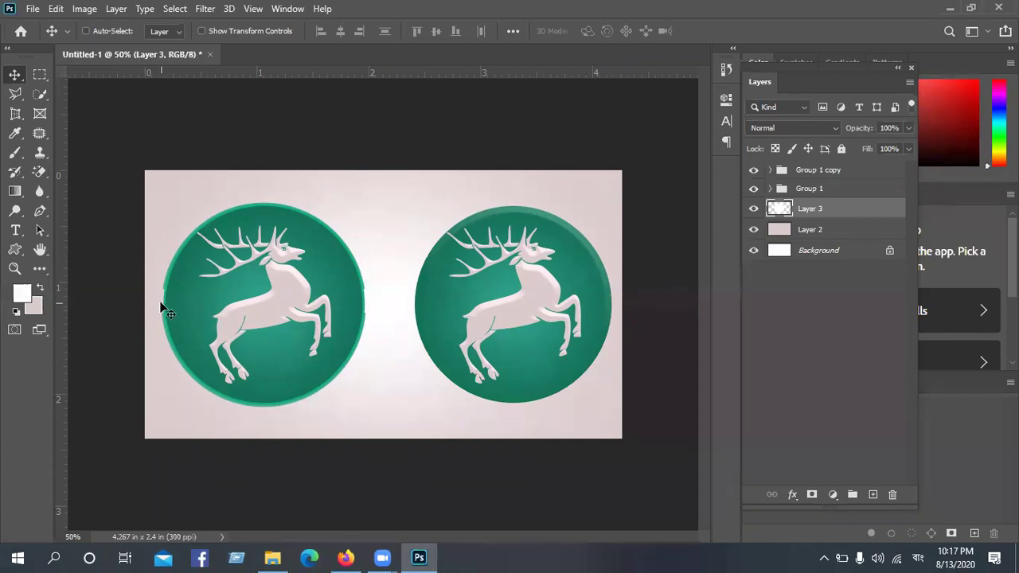
{"action": "left_click", "coordinate": [831, 191]}
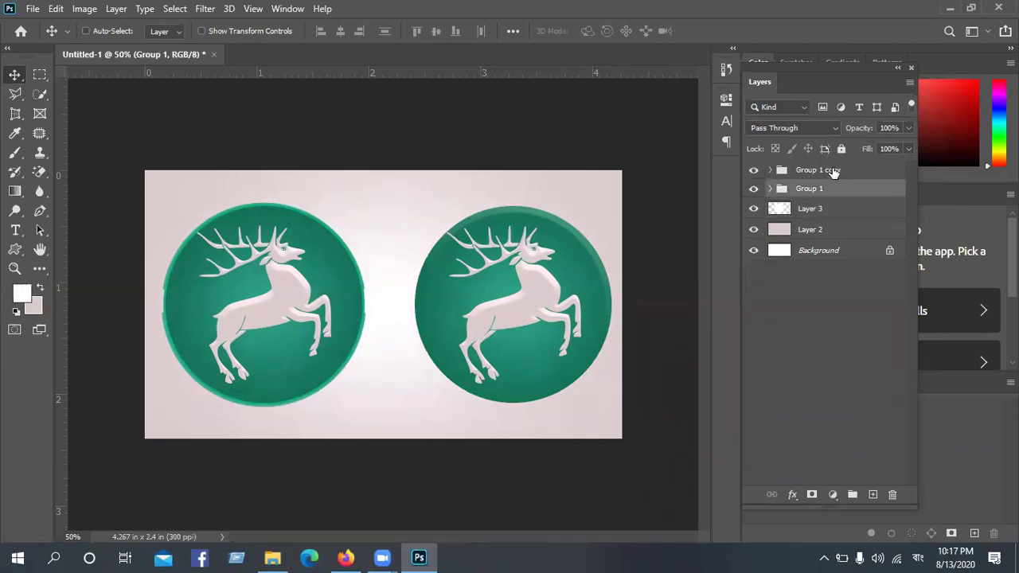
{"action": "key", "text": "ctrl"}
{"action": "left_click", "coordinate": [831, 173], "text": "ctrl"}
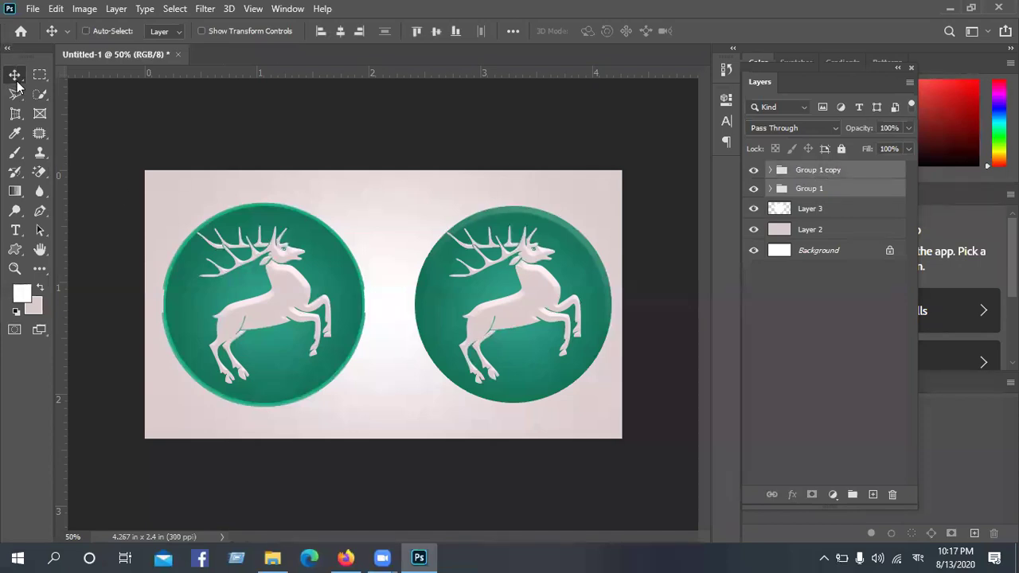
{"action": "key", "text": "Left"}
{"action": "key", "text": "Left"}
{"action": "key", "text": "Left"}
{"action": "key", "text": "Left"}
{"action": "key", "text": "Left"}
{"action": "key", "text": "Left"}
{"action": "key", "text": "Left"}
{"action": "key", "text": "Left"}
{"action": "key", "text": "Left"}
{"action": "key", "text": "Left"}
{"action": "key", "text": "Left"}
{"action": "key", "text": "Left"}
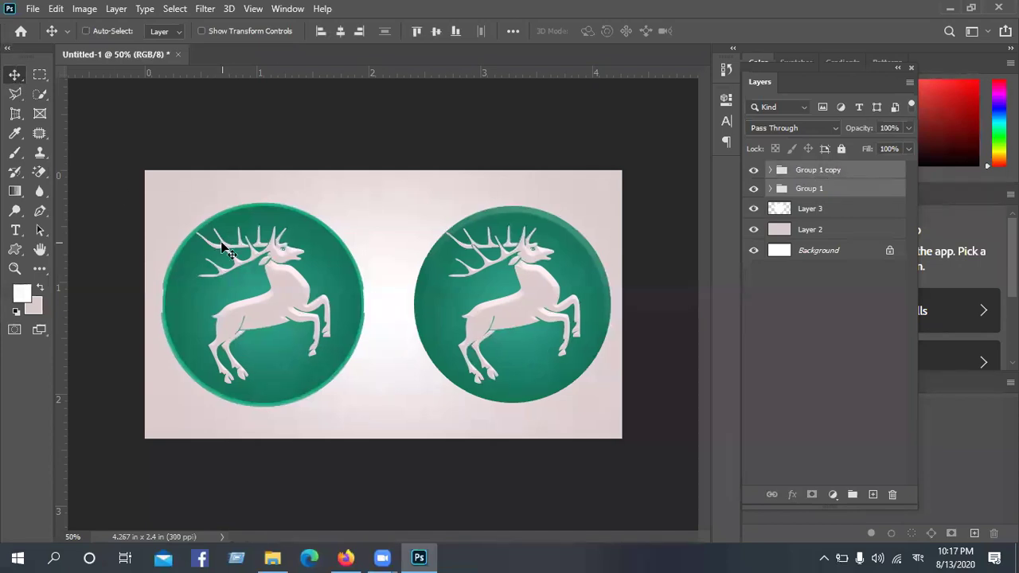
{"action": "key", "text": "Left"}
{"action": "key", "text": "Left"}
{"action": "key", "text": "Left"}
{"action": "key", "text": "Left"}
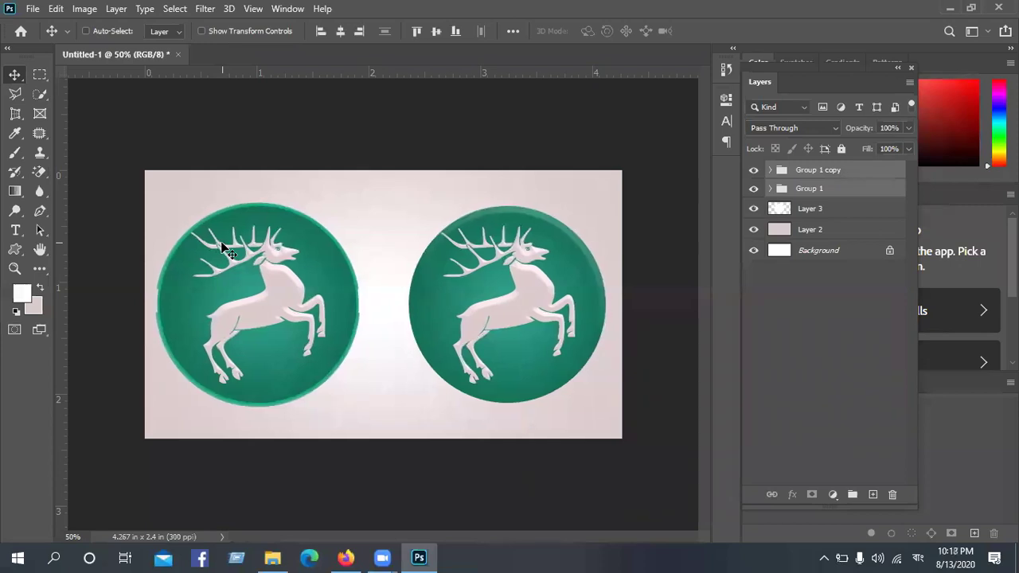
{"action": "key", "text": "Down"}
{"action": "key", "text": "Down"}
{"action": "key", "text": "Down"}
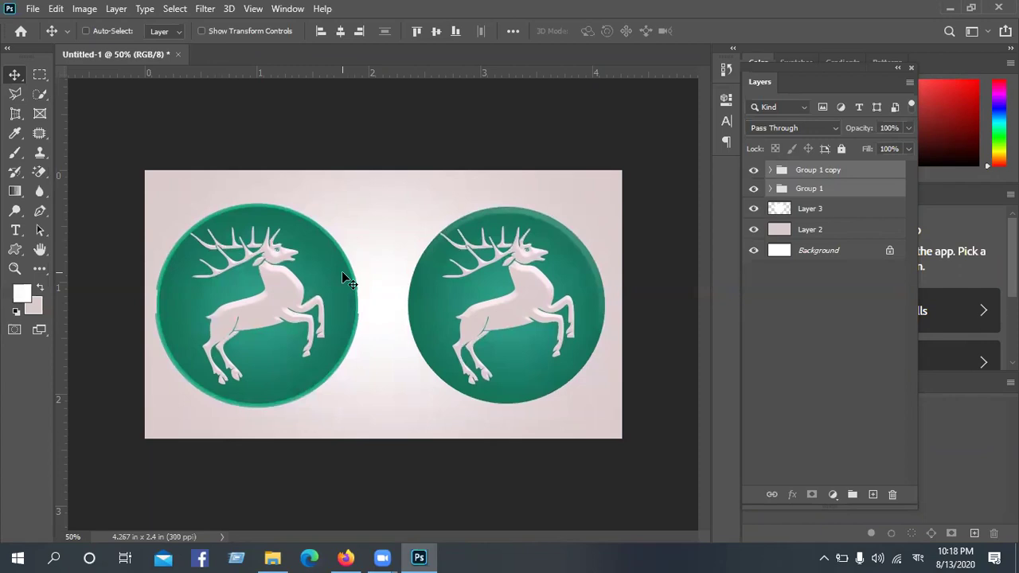
- Nudge both selected emblem groups slightly to the right on the canvas and clear the layer selection
{"action": "key", "text": "Right"}
{"action": "key", "text": "Right"}
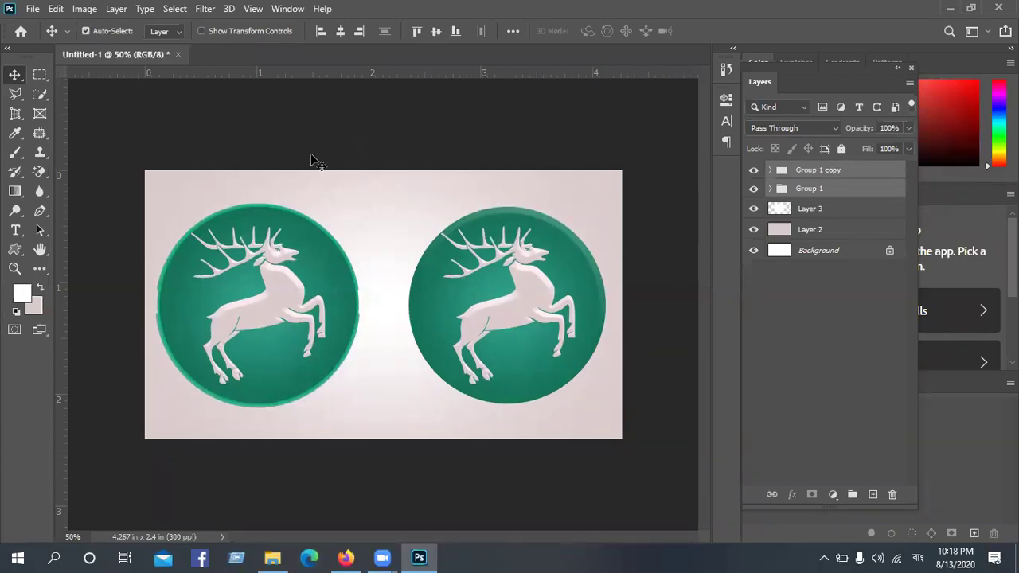
{"action": "left_click", "coordinate": [448, 200]}
{"action": "left_click", "coordinate": [457, 96]}
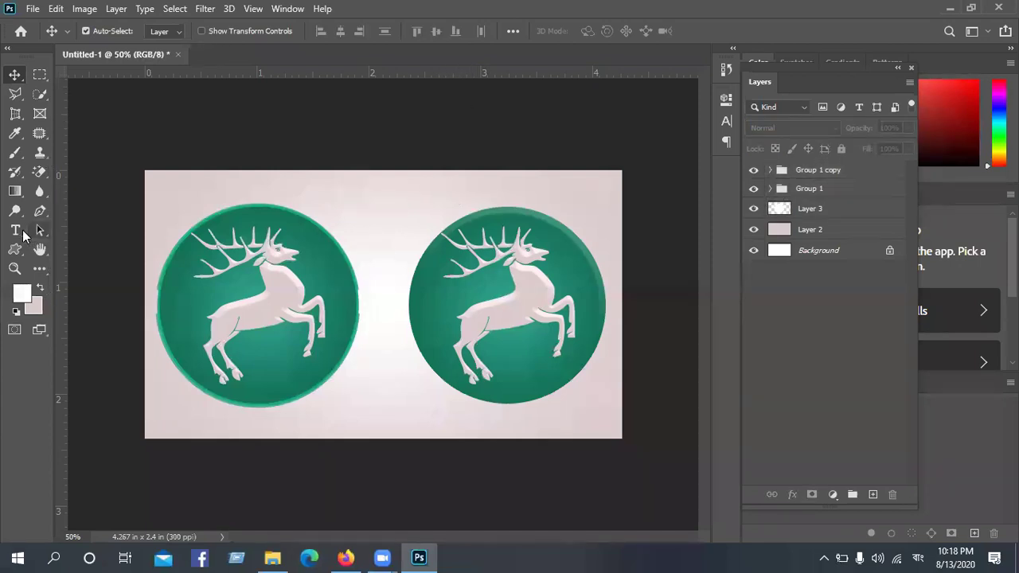
- Draw a rounded rectangle frame about 1244 by 680 px just inside the canvas edges, with no fill, a 1 px green stroke and 10 px radius
{"action": "left_click", "coordinate": [14, 249]}
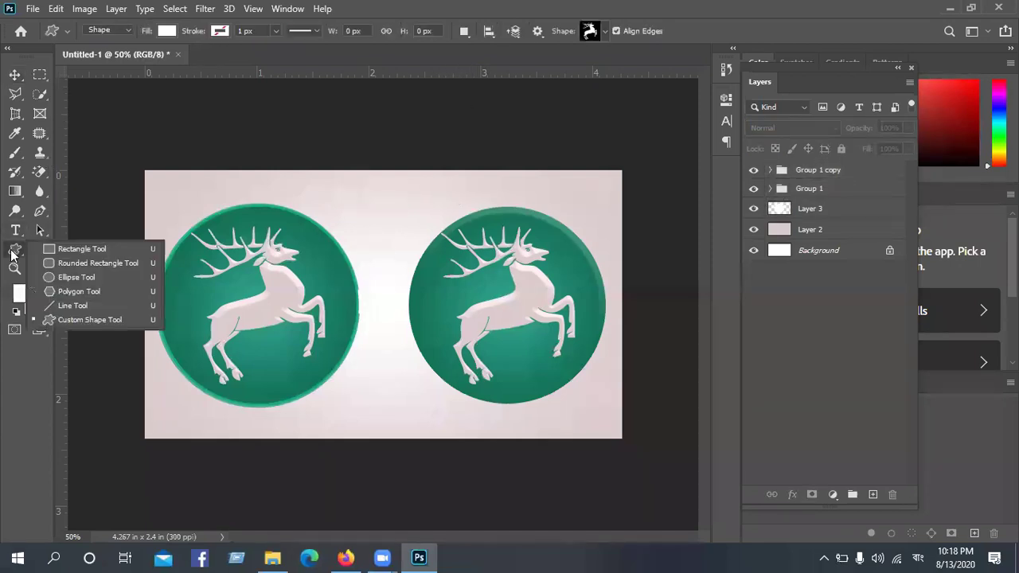
{"action": "left_click", "coordinate": [72, 265]}
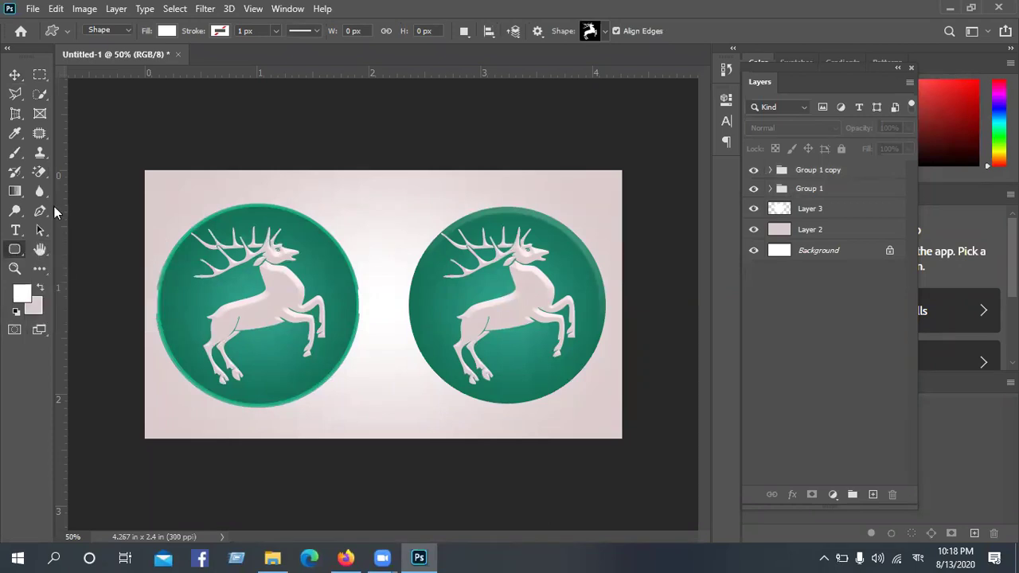
{"action": "left_click", "coordinate": [167, 30]}
{"action": "left_click", "coordinate": [84, 60]}
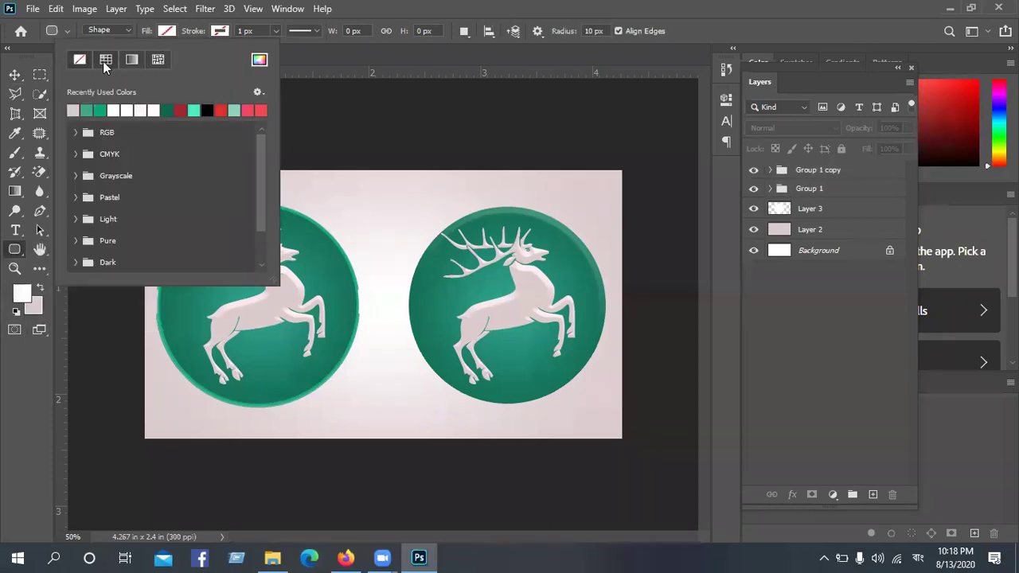
{"action": "left_click", "coordinate": [221, 31]}
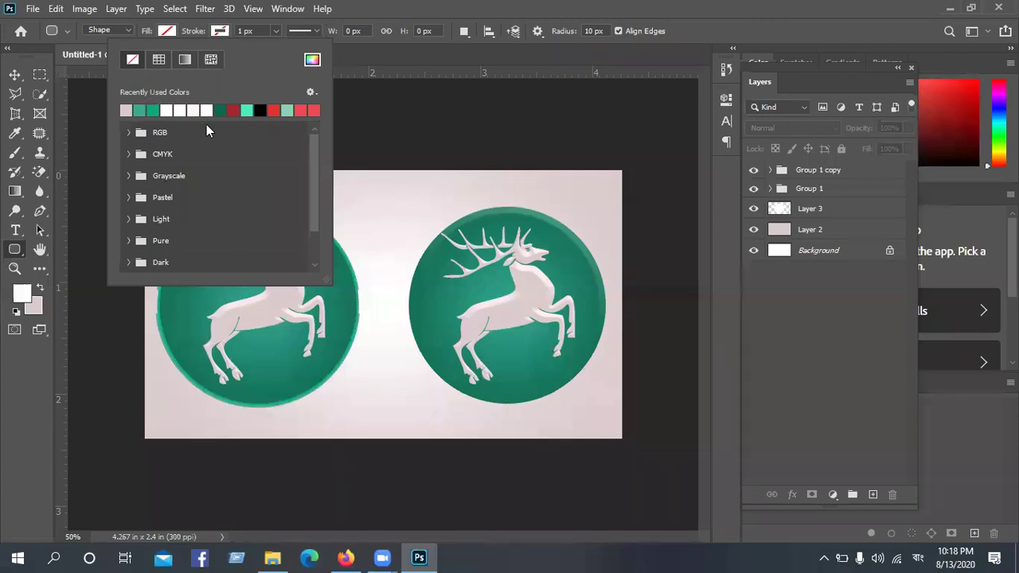
{"action": "left_click", "coordinate": [139, 109]}
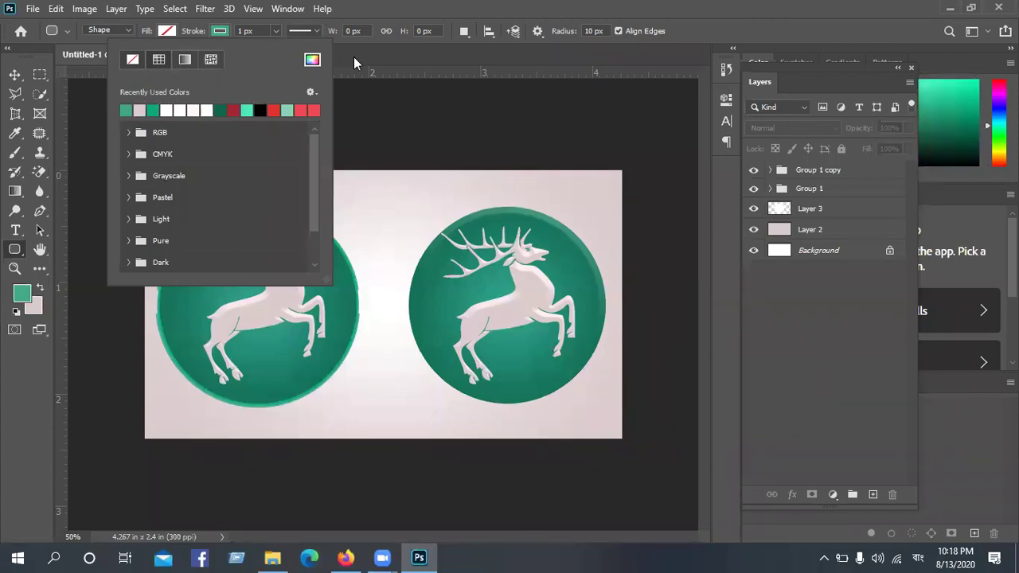
{"action": "left_click", "coordinate": [498, 53]}
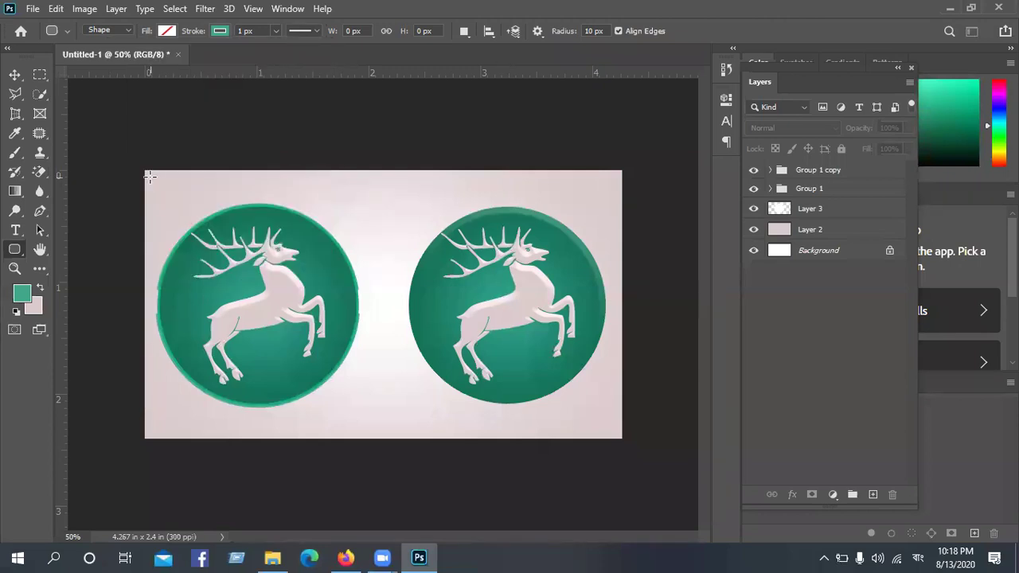
{"action": "left_click_drag", "start_coordinate": [151, 178], "coordinate": [614, 430]}
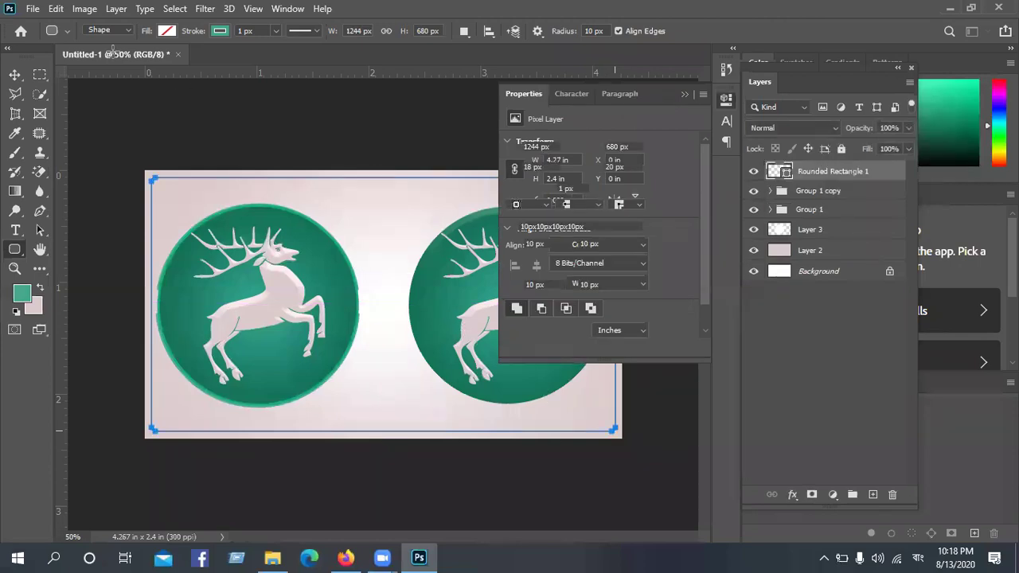
{"action": "left_click", "coordinate": [16, 74]}
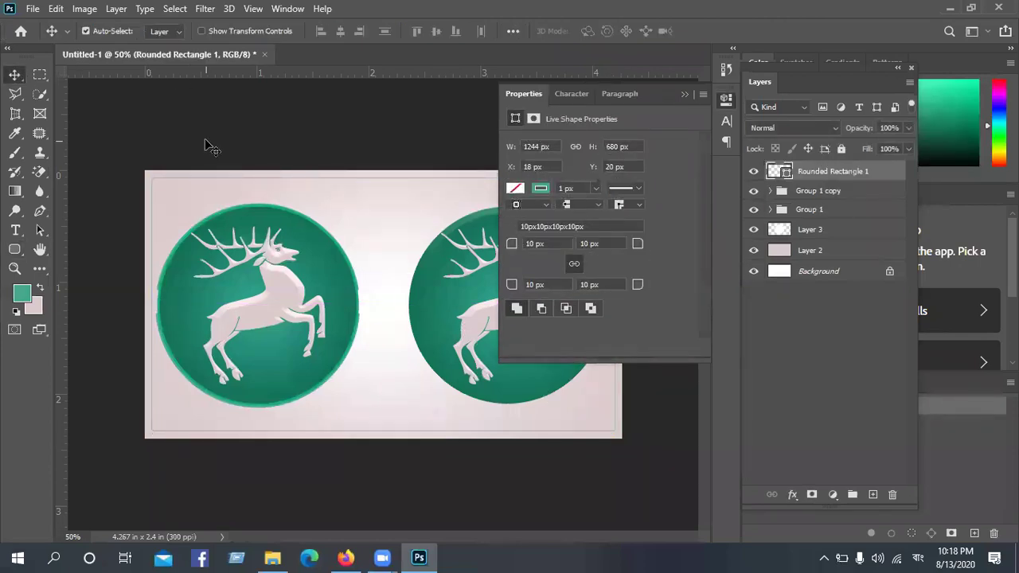
{"action": "left_click", "coordinate": [476, 428]}
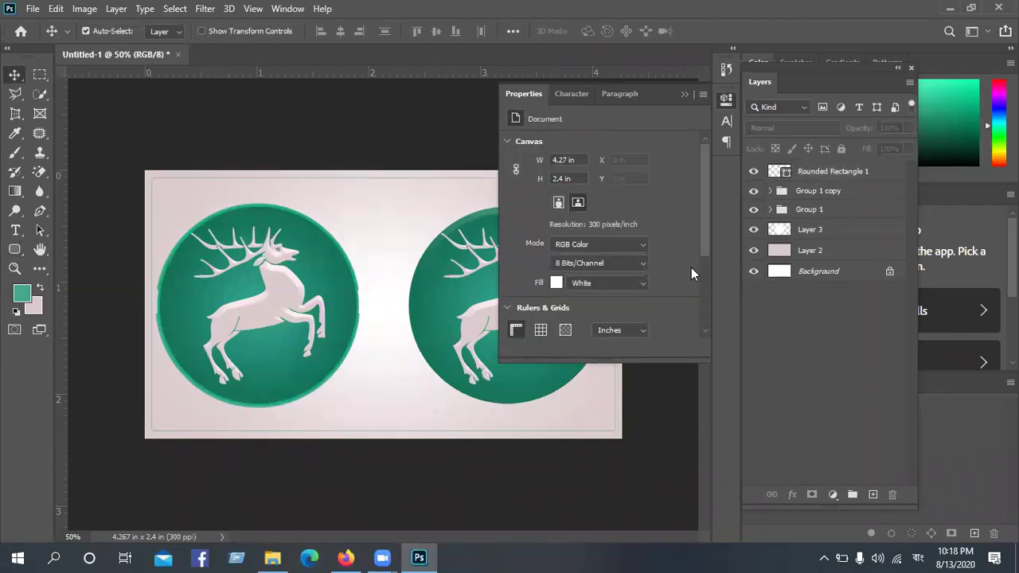
{"action": "left_click", "coordinate": [687, 97]}
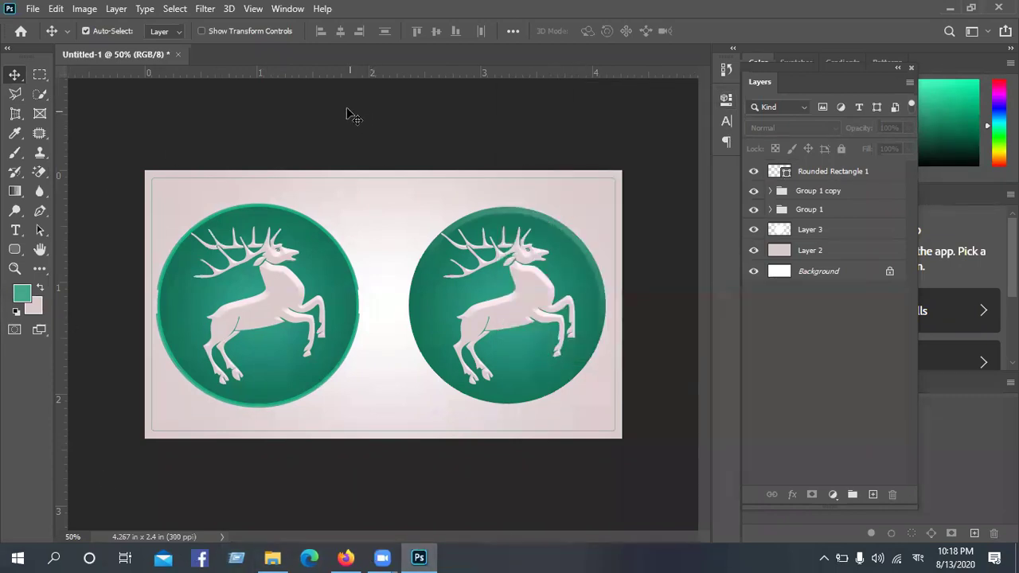
- Select the rounded rectangle frame layer and thicken its green stroke to 3.96 px
{"action": "left_click", "coordinate": [182, 183]}
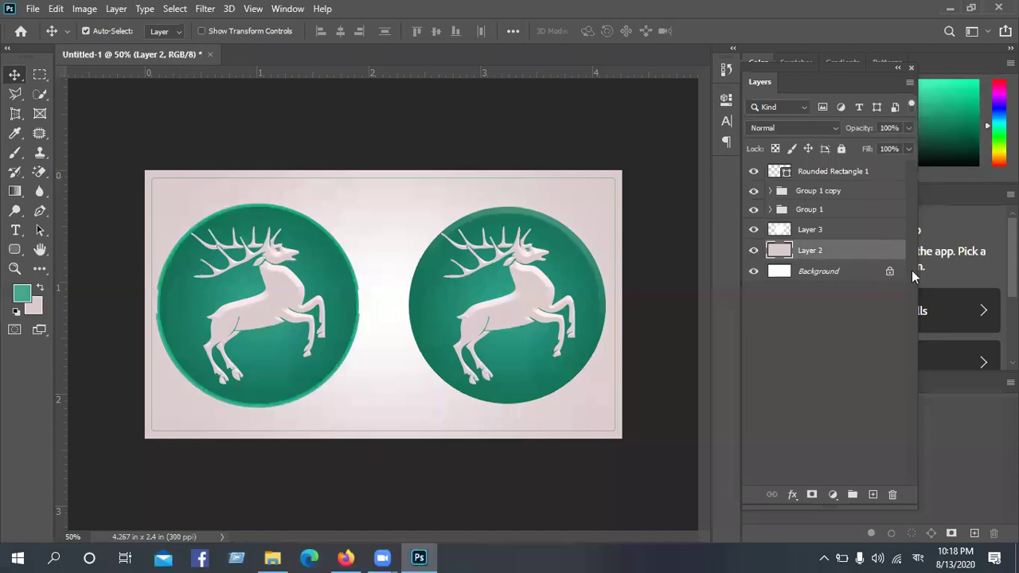
{"action": "left_click", "coordinate": [816, 235]}
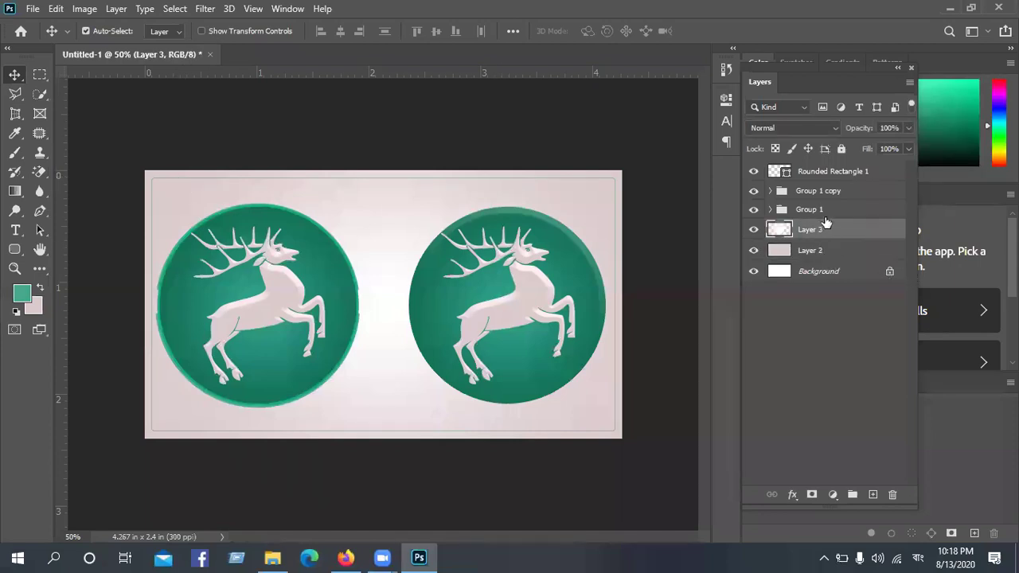
{"action": "left_click", "coordinate": [835, 172]}
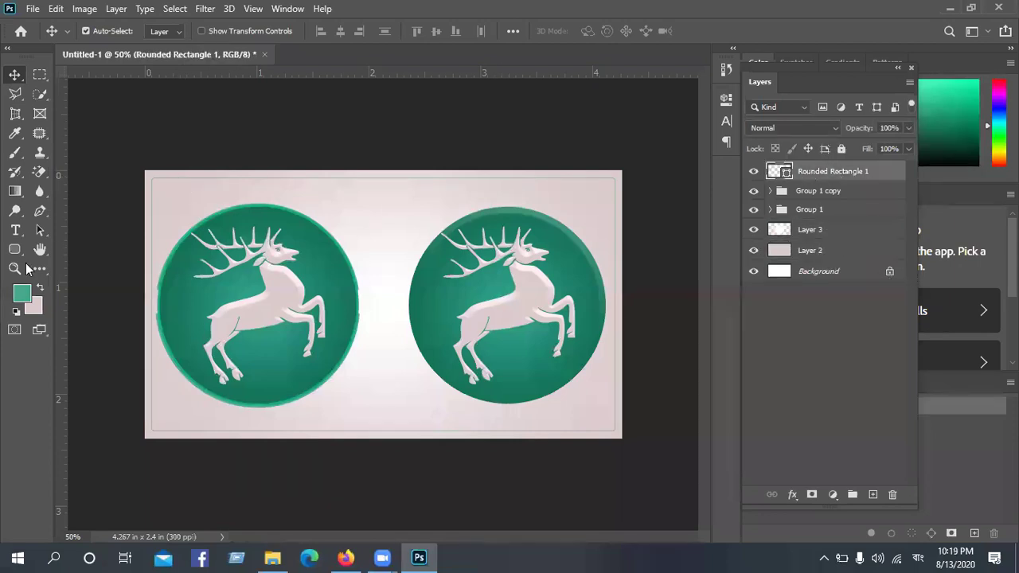
{"action": "left_click", "coordinate": [14, 253]}
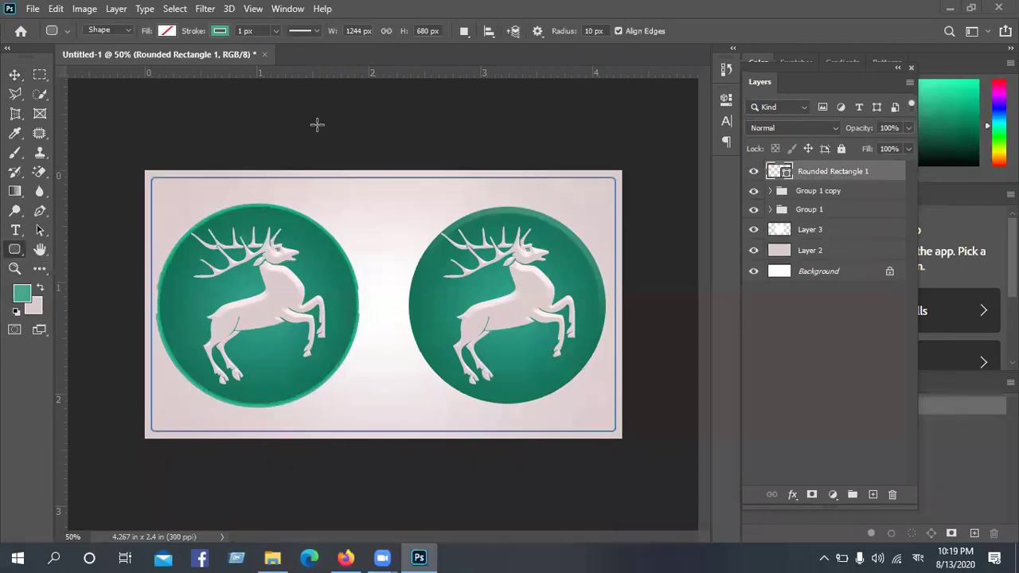
{"action": "left_click", "coordinate": [276, 32]}
{"action": "left_click_drag", "start_coordinate": [276, 50], "coordinate": [276, 51]}
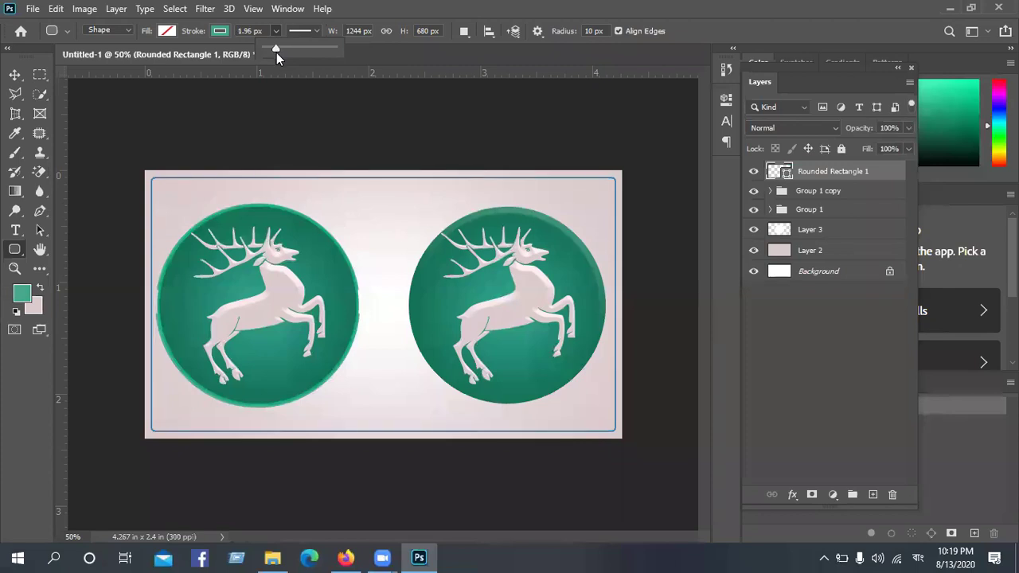
{"action": "key", "text": "Up"}
{"action": "key", "text": "Up"}
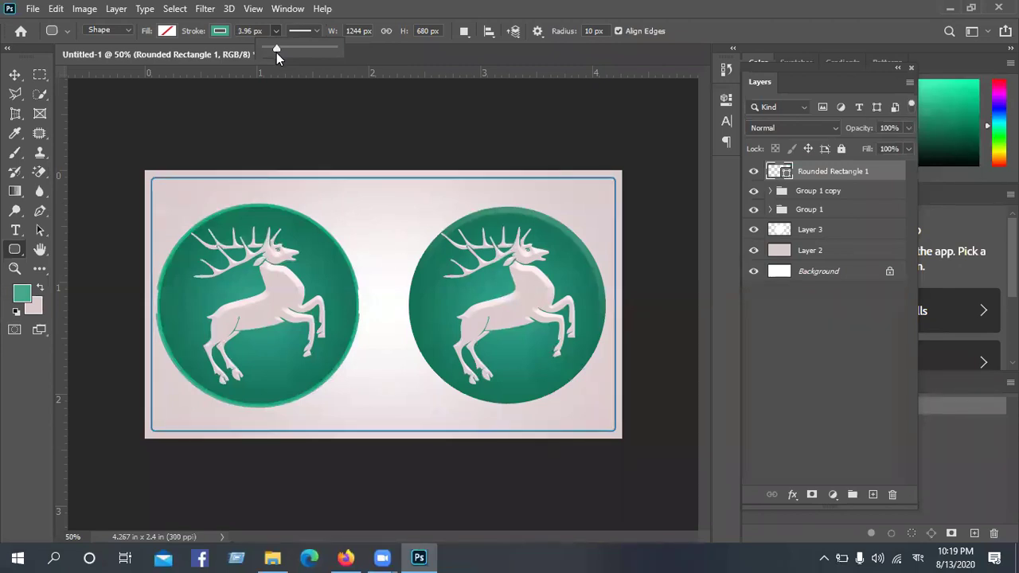
{"action": "key", "text": "Down"}
{"action": "left_click", "coordinate": [193, 32]}
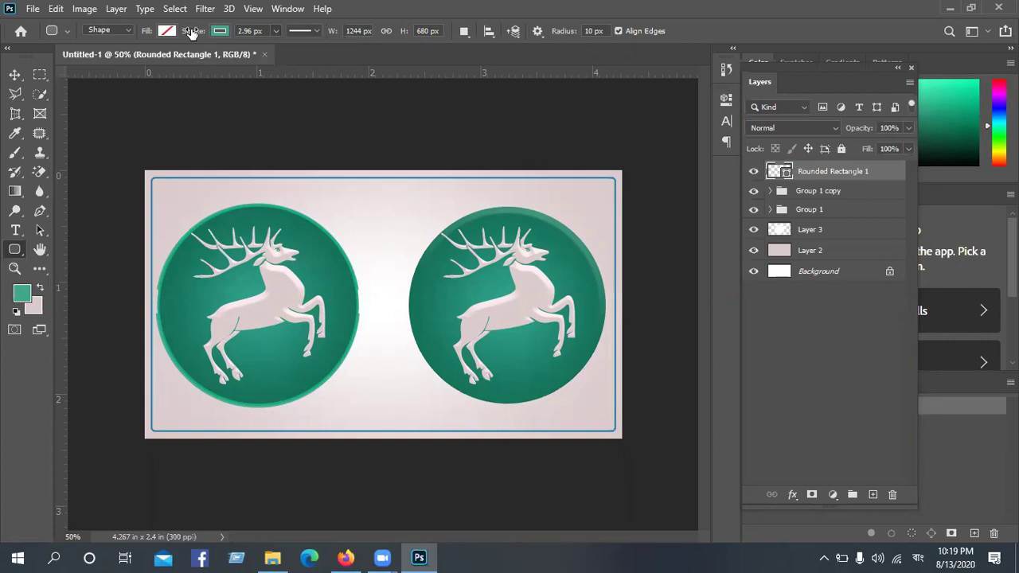
{"action": "left_click_drag", "start_coordinate": [185, 36], "coordinate": [188, 38]}
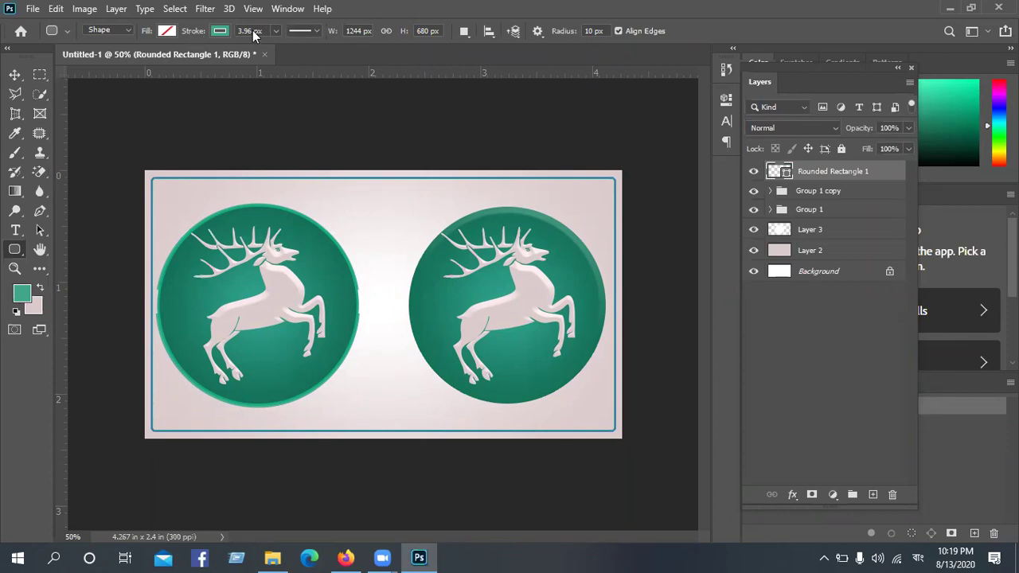
{"action": "left_click", "coordinate": [229, 30]}
{"action": "left_click", "coordinate": [228, 30]}
- Change the frame's stroke style to the dotted line and deselect the frame
{"action": "left_click", "coordinate": [311, 32]}
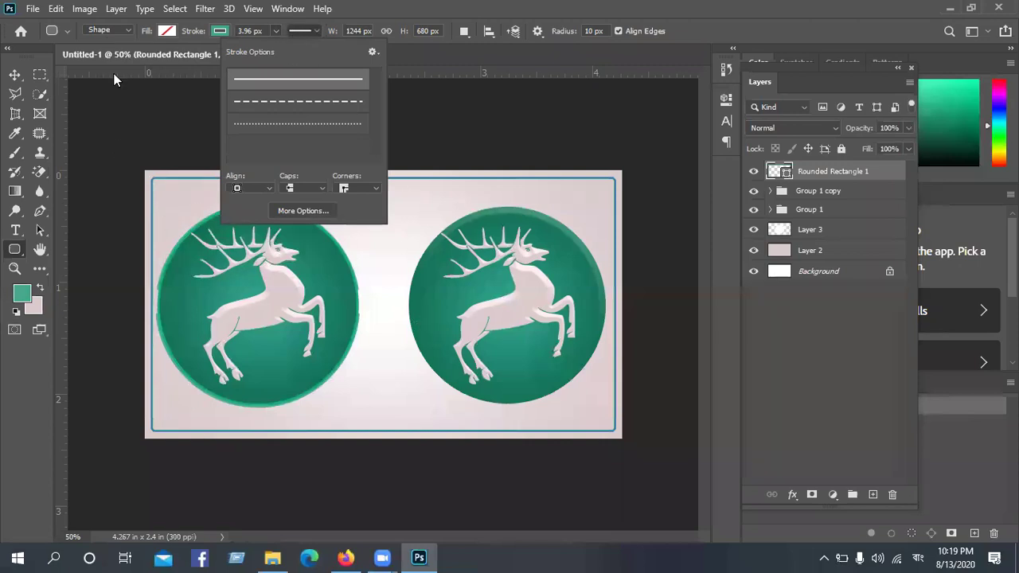
{"action": "left_click", "coordinate": [324, 129]}
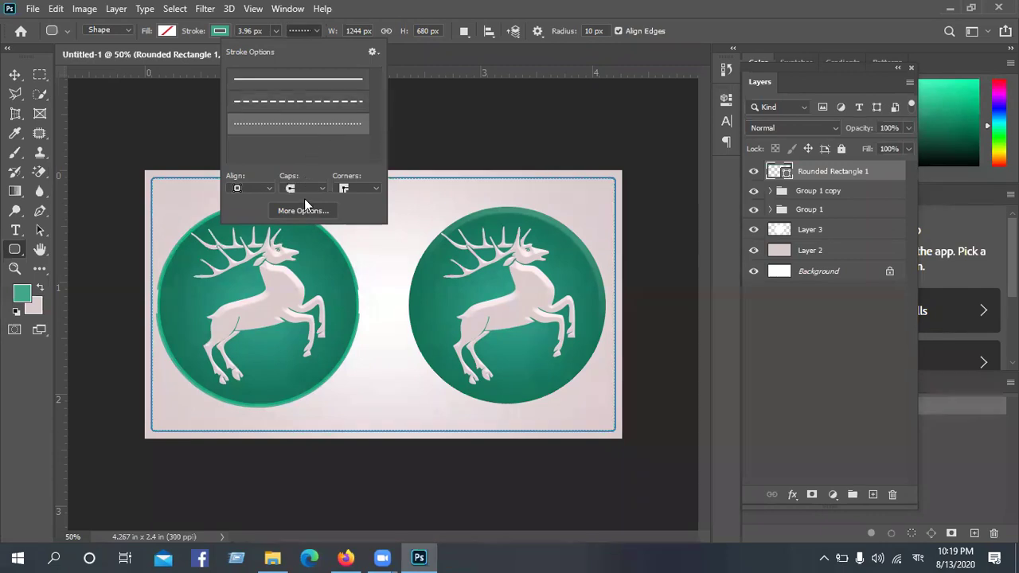
{"action": "left_click", "coordinate": [15, 74]}
{"action": "left_click", "coordinate": [127, 107]}
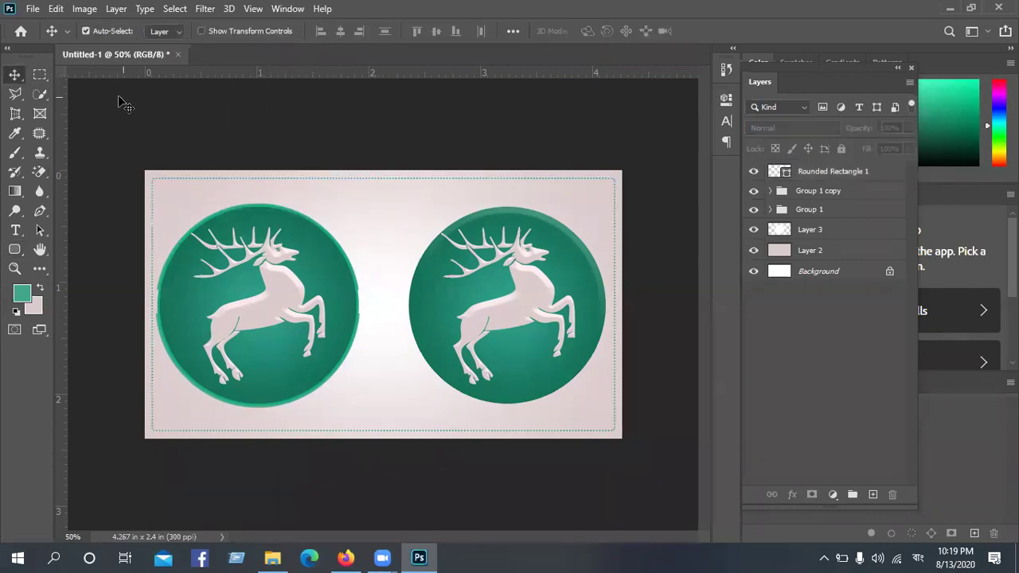
- Start saving the document under a new name and choose the Graphics Design of Mine folder on drive D as its location
{"action": "left_click", "coordinate": [34, 9]}
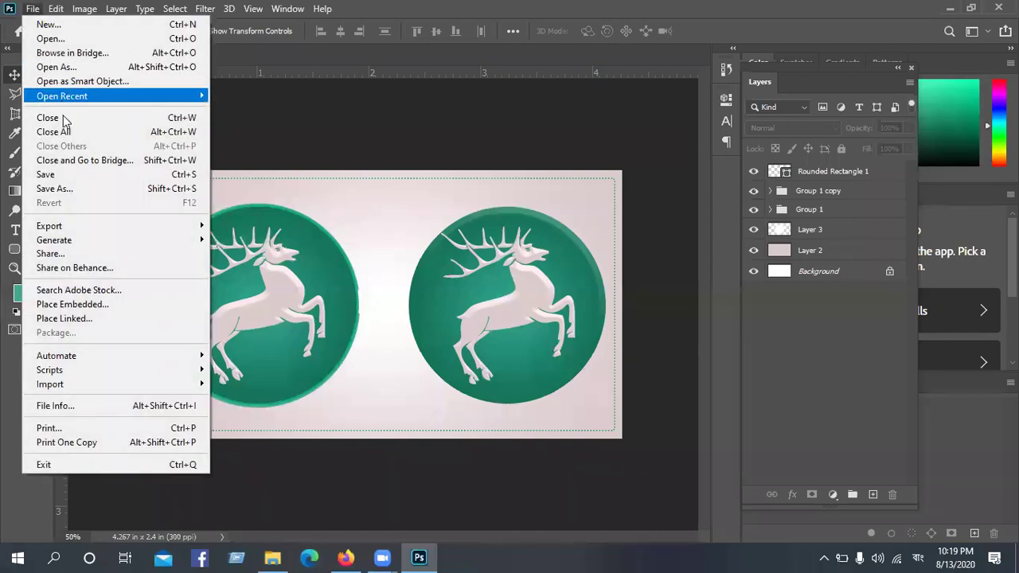
{"action": "left_click", "coordinate": [64, 190]}
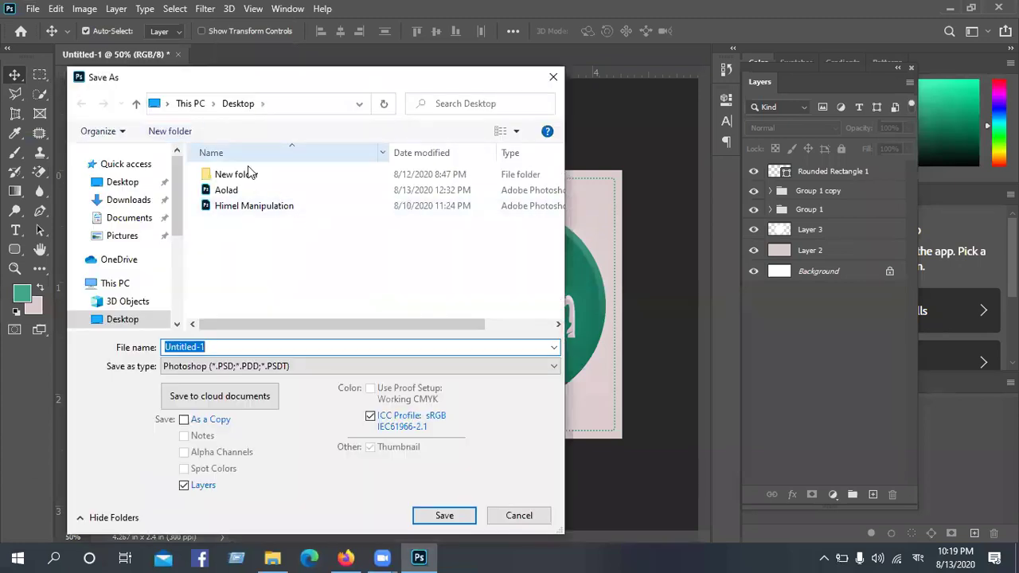
{"action": "left_click", "coordinate": [226, 347]}
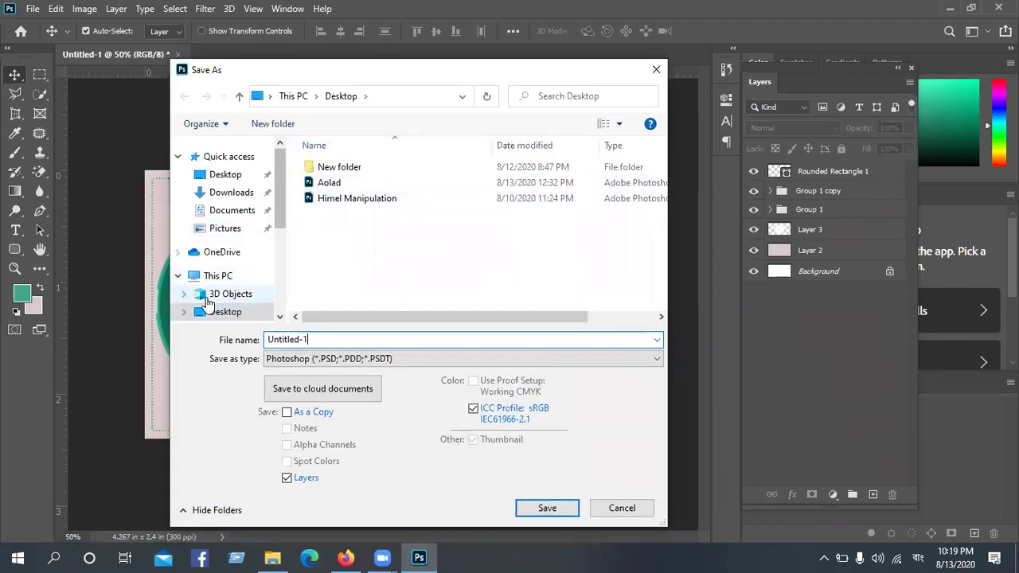
{"action": "left_click", "coordinate": [218, 277]}
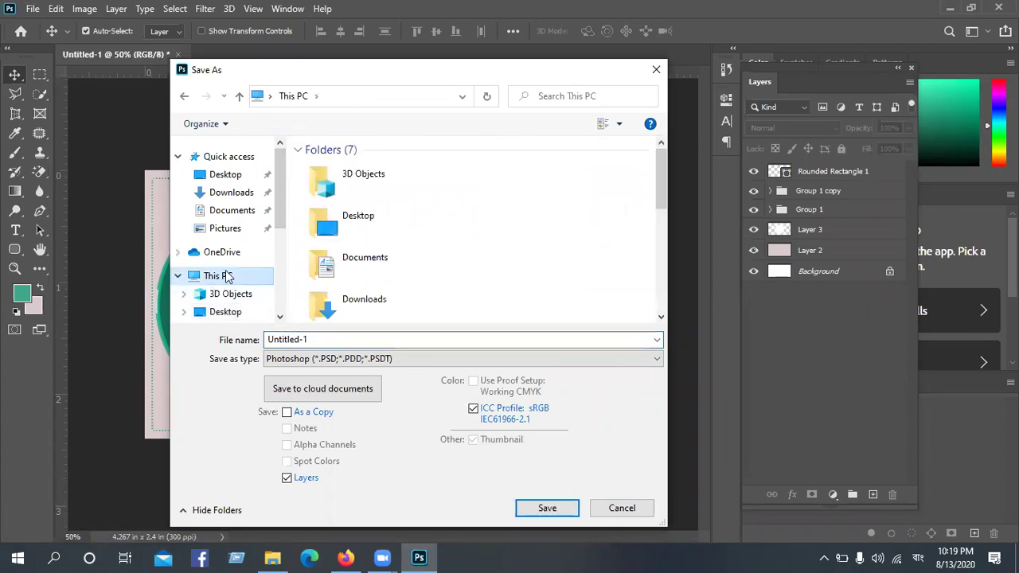
{"action": "scroll", "coordinate": [410, 226], "scroll_direction": "down", "scroll_amount": 5}
{"action": "double_click", "coordinate": [386, 220]}
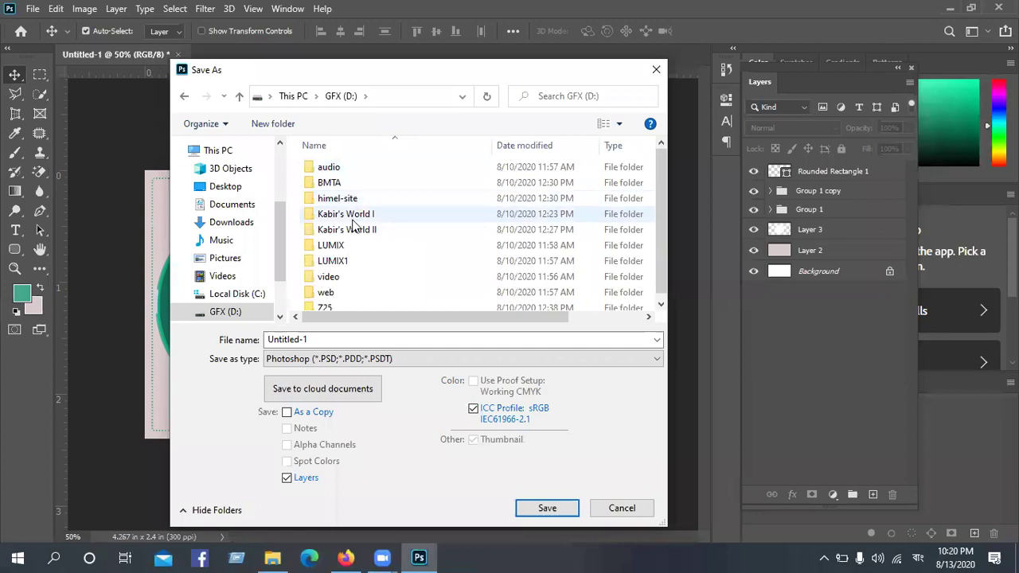
{"action": "double_click", "coordinate": [352, 215]}
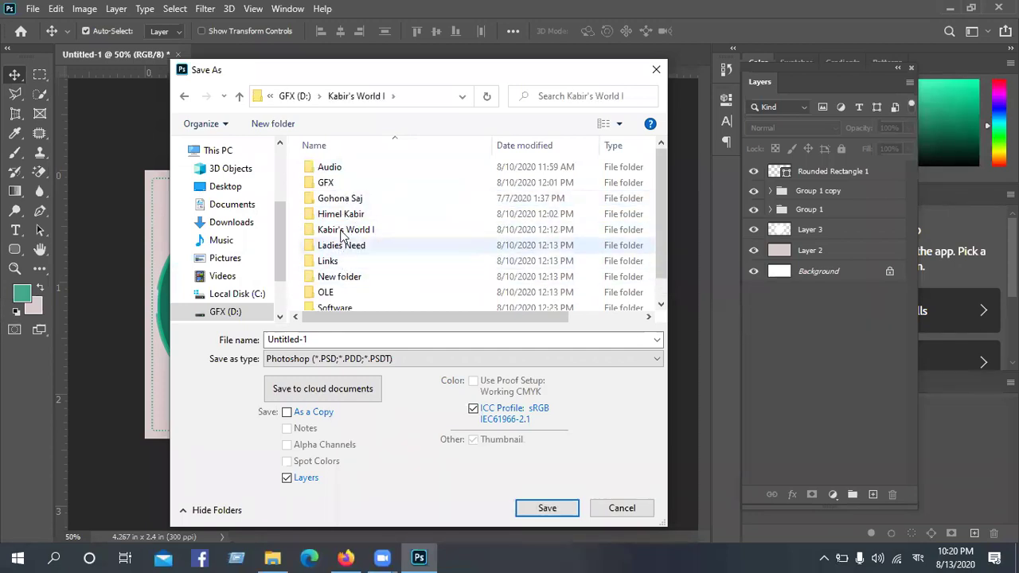
{"action": "scroll", "coordinate": [334, 263], "scroll_direction": "down", "scroll_amount": 1}
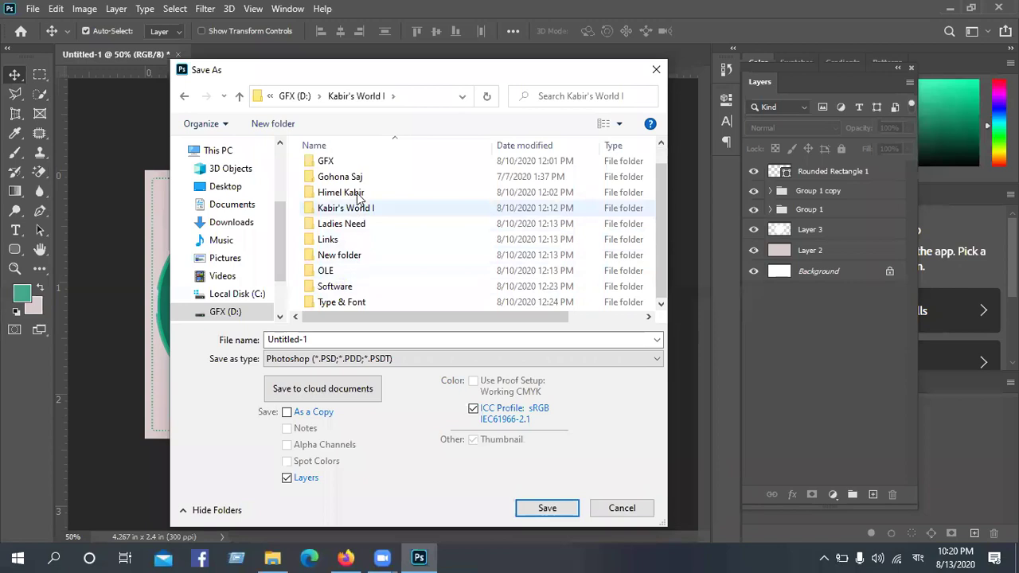
{"action": "double_click", "coordinate": [326, 161]}
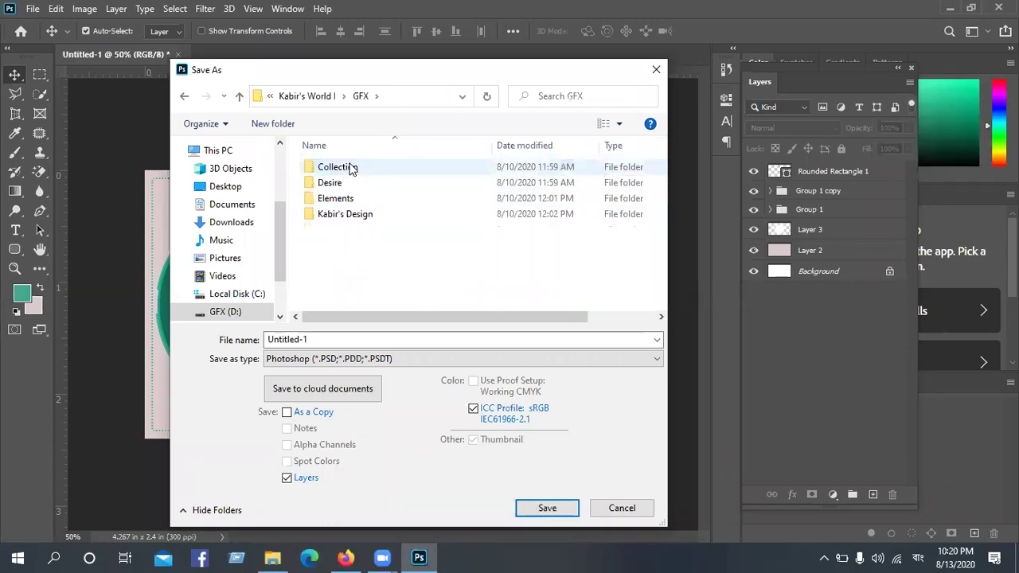
{"action": "double_click", "coordinate": [348, 219]}
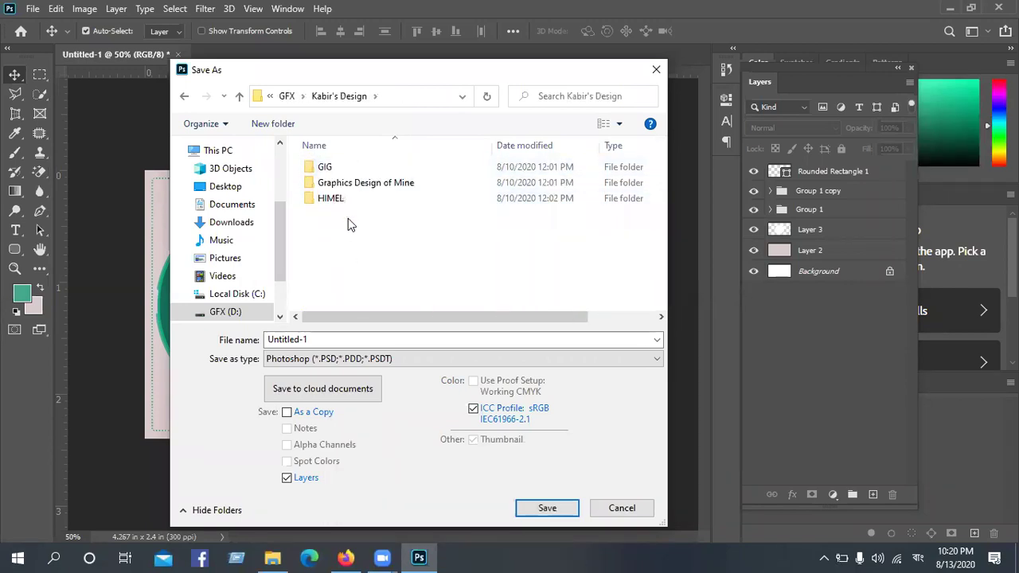
{"action": "double_click", "coordinate": [348, 183]}
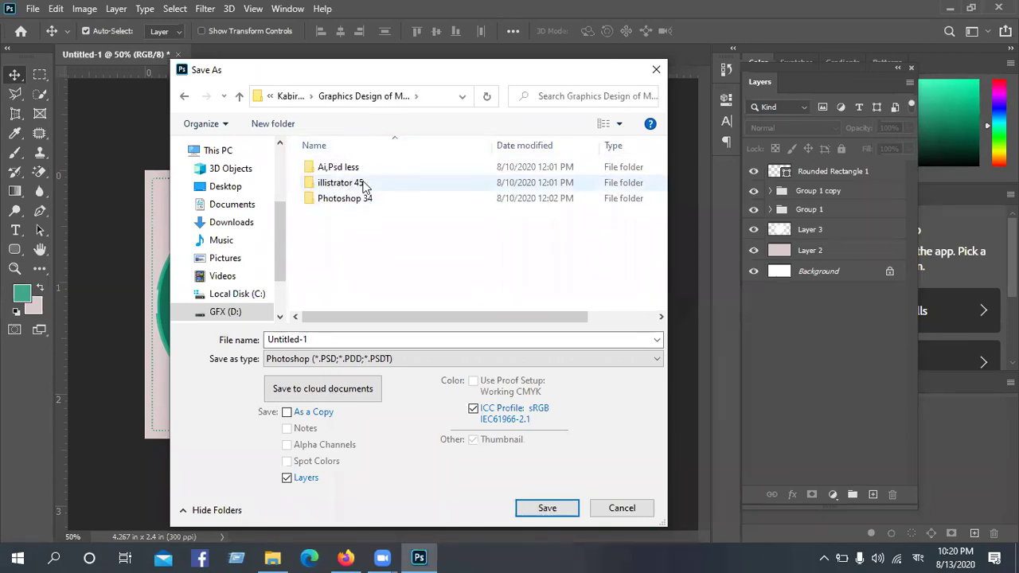
- Name the file Deer Logo, using English text input, and save it as a Photoshop document with Maximize Compatibility on
{"action": "left_click", "coordinate": [278, 343]}
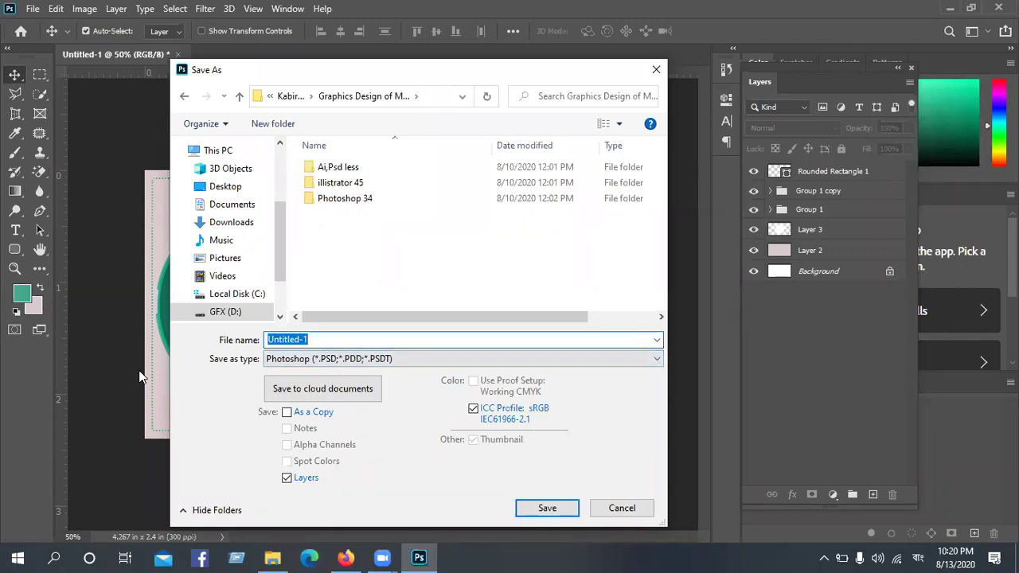
{"action": "type", "text": "অতোতি"}
{"action": "key", "text": "BackSpace"}
{"action": "key", "text": "BackSpace"}
{"action": "key", "text": "BackSpace"}
{"action": "key", "text": "BackSpace"}
{"action": "key", "text": "BackSpace"}
{"action": "left_click", "coordinate": [918, 558]}
{"action": "left_click", "coordinate": [900, 428]}
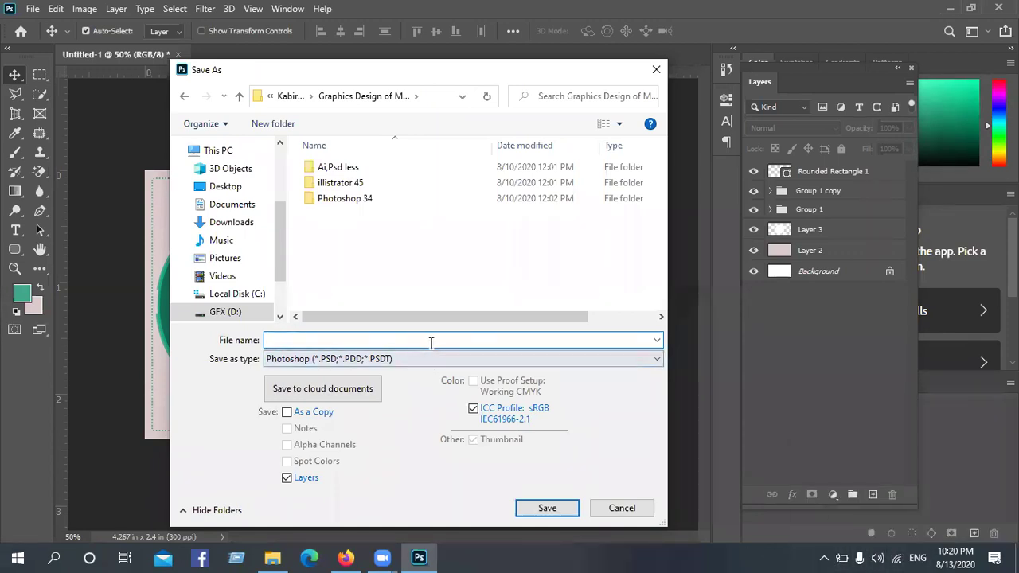
{"action": "type", "text": "Deer Logo"}
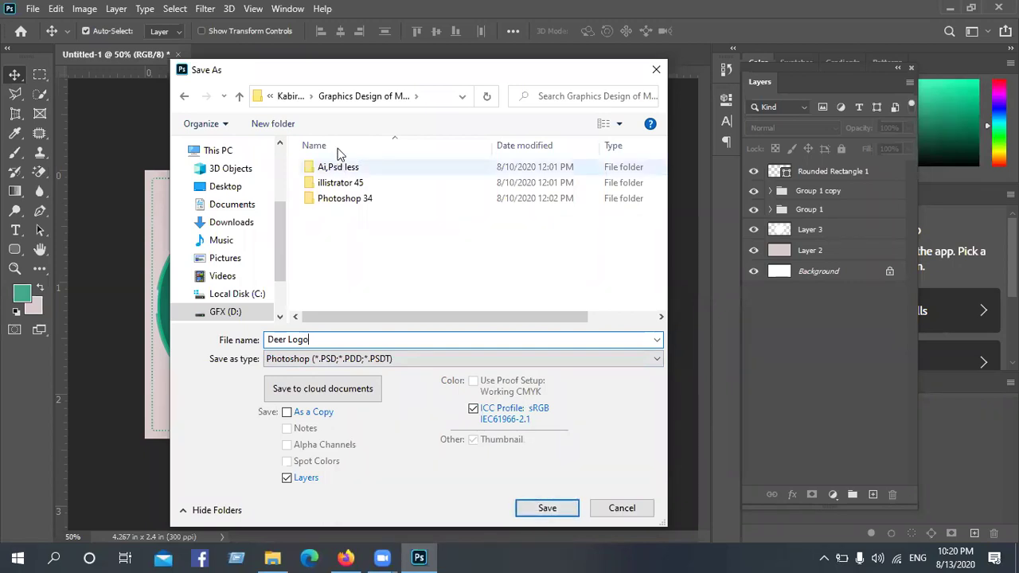
{"action": "left_click", "coordinate": [527, 511]}
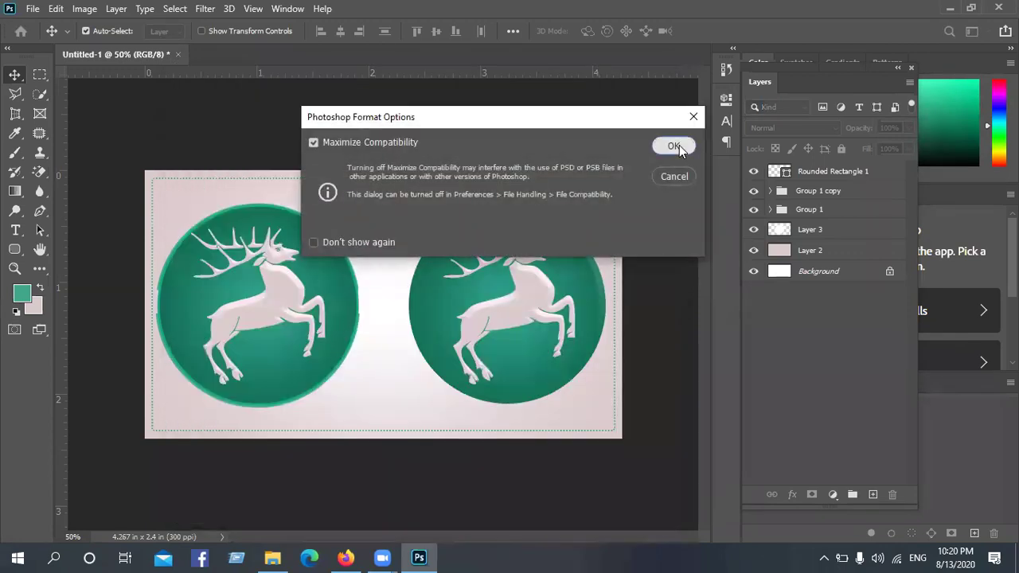
{"action": "left_click", "coordinate": [675, 146]}
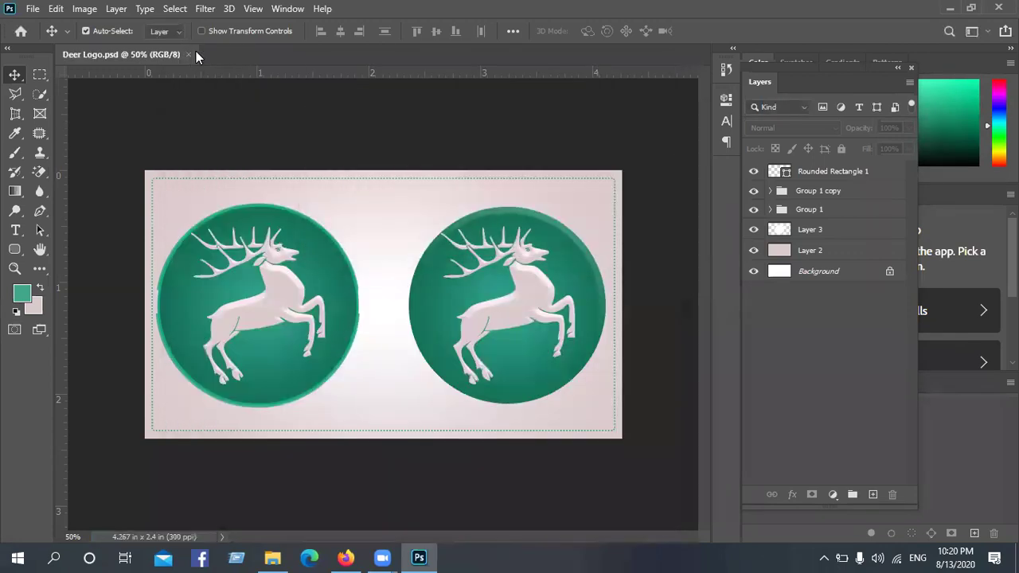
- Export the design as a 1280 x 720 px JPG at 100% quality, named Deer Logo, into the Graphics Design of Mine folder
{"action": "left_click", "coordinate": [32, 9]}
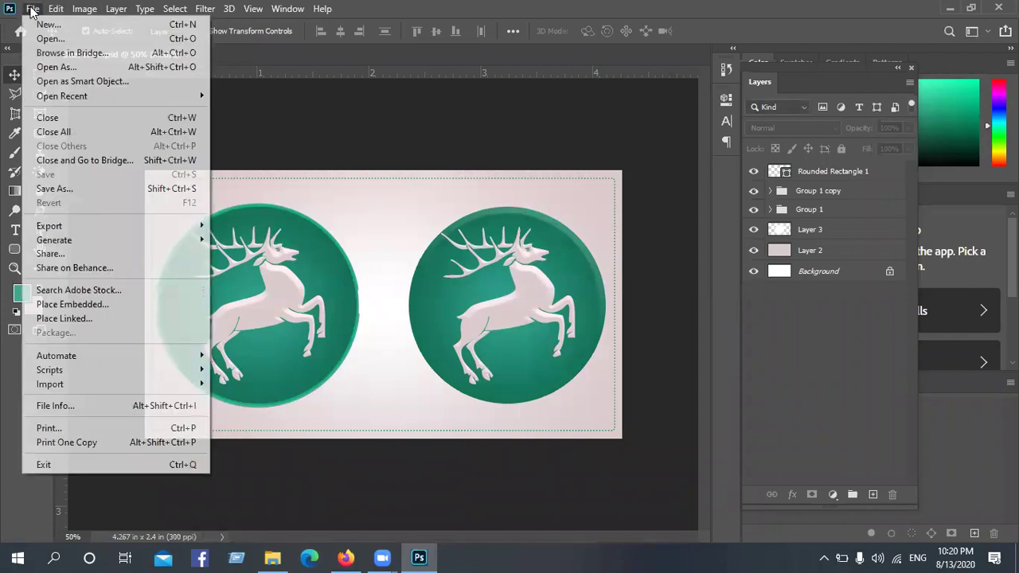
{"action": "mouse_move", "coordinate": [60, 229]}
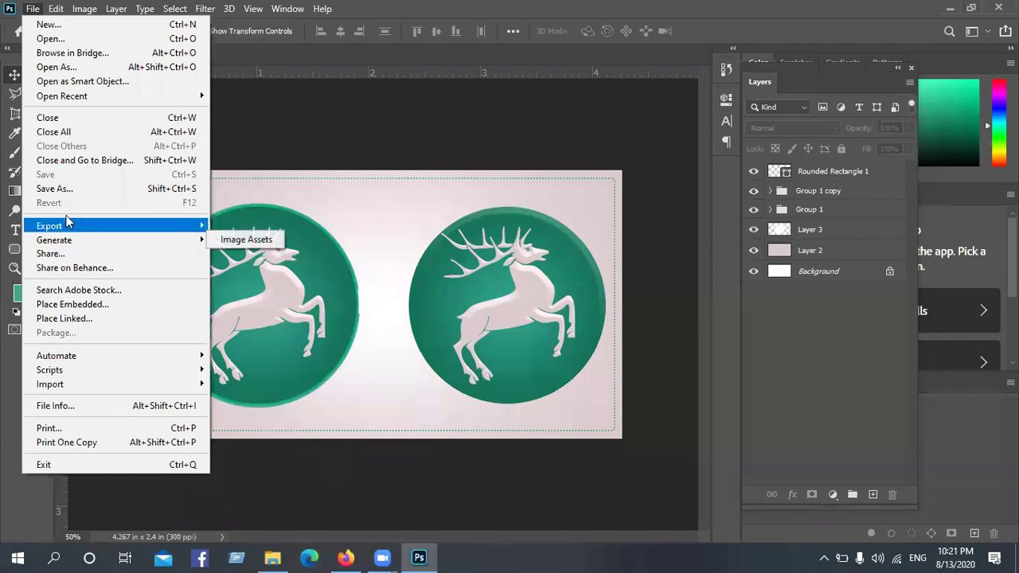
{"action": "mouse_move", "coordinate": [72, 227]}
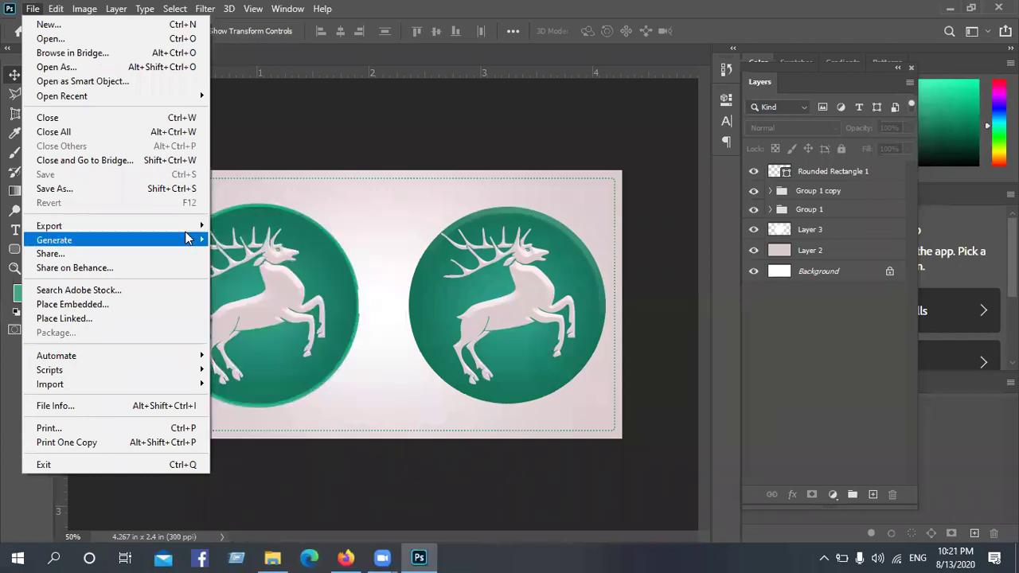
{"action": "mouse_move", "coordinate": [195, 227]}
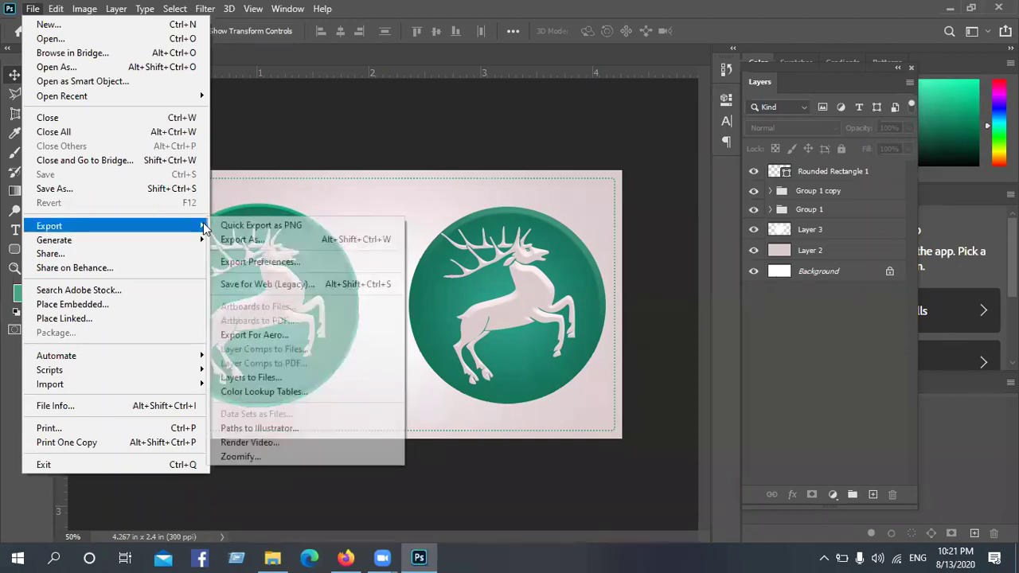
{"action": "left_click", "coordinate": [233, 246]}
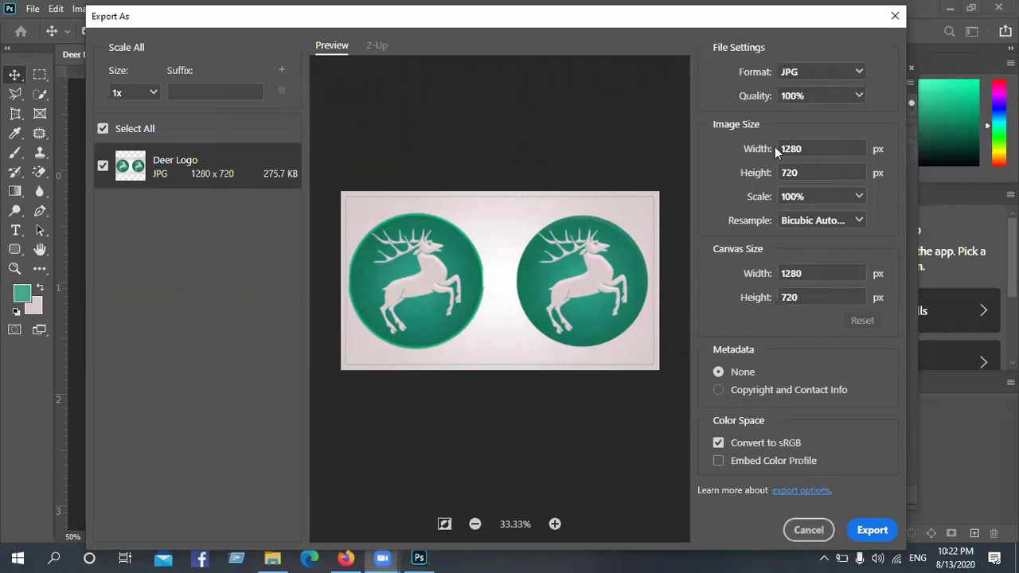
{"action": "left_click", "coordinate": [822, 71]}
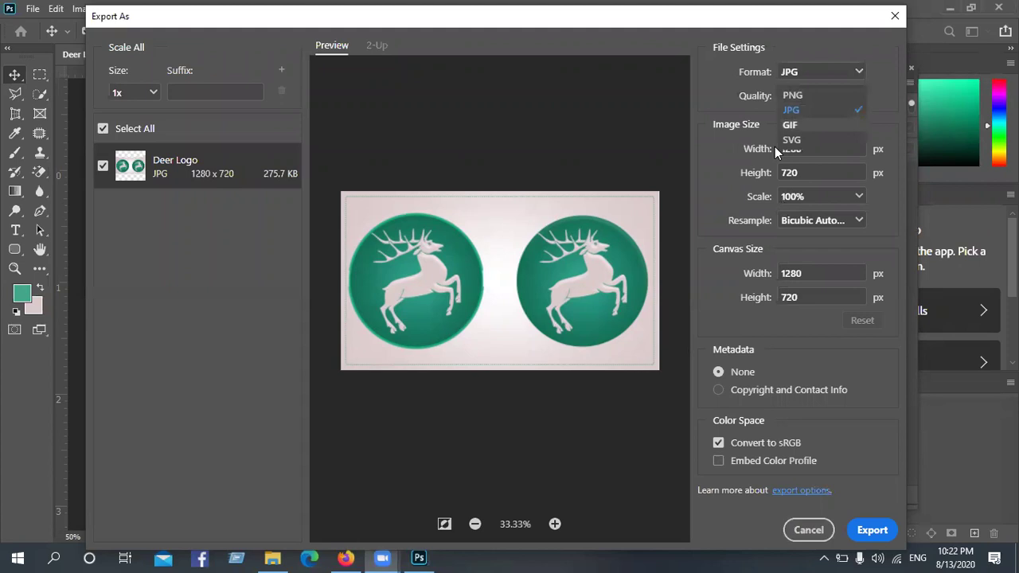
{"action": "left_click", "coordinate": [824, 116]}
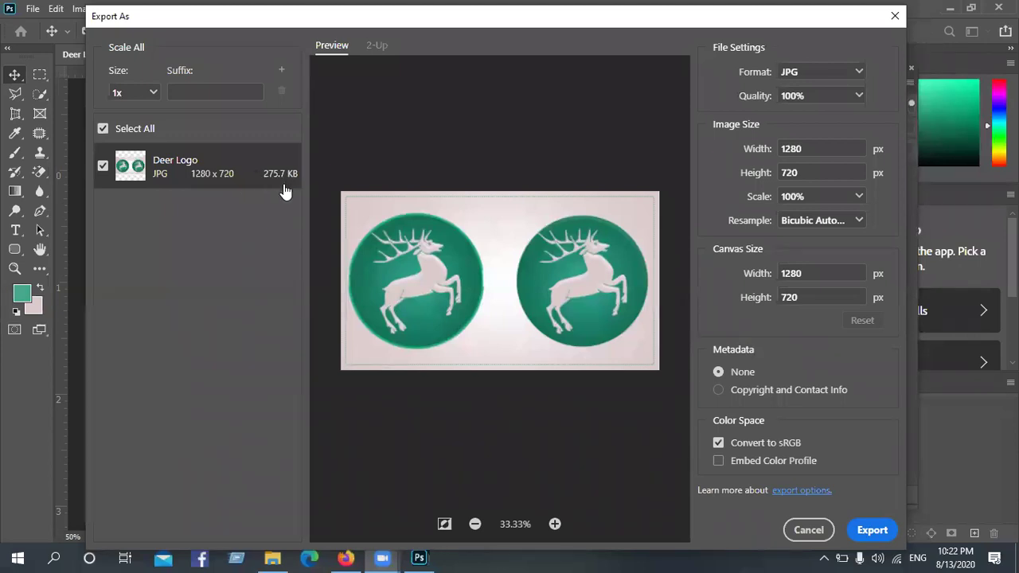
{"action": "left_click", "coordinate": [873, 531]}
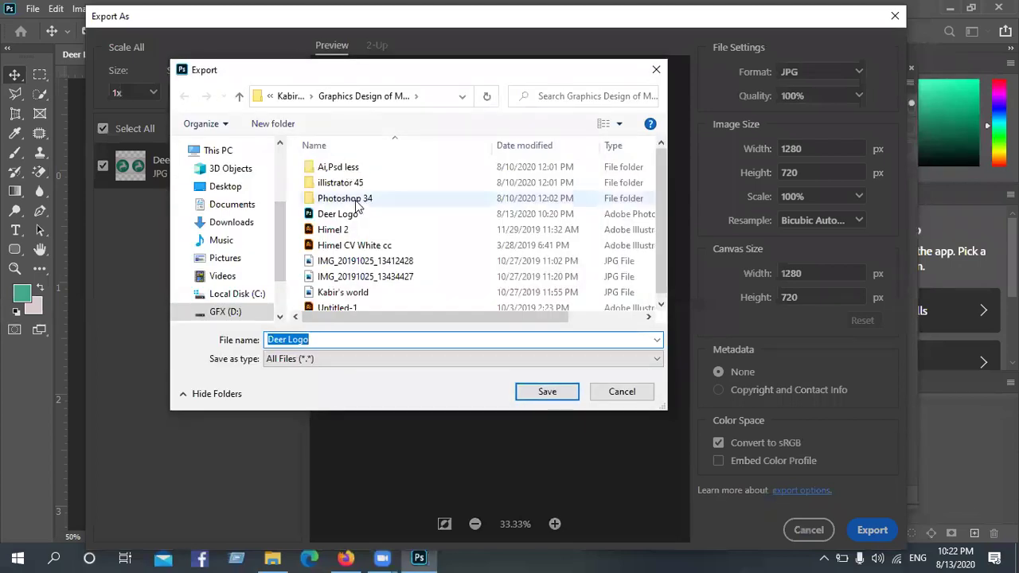
{"action": "left_click", "coordinate": [546, 393]}
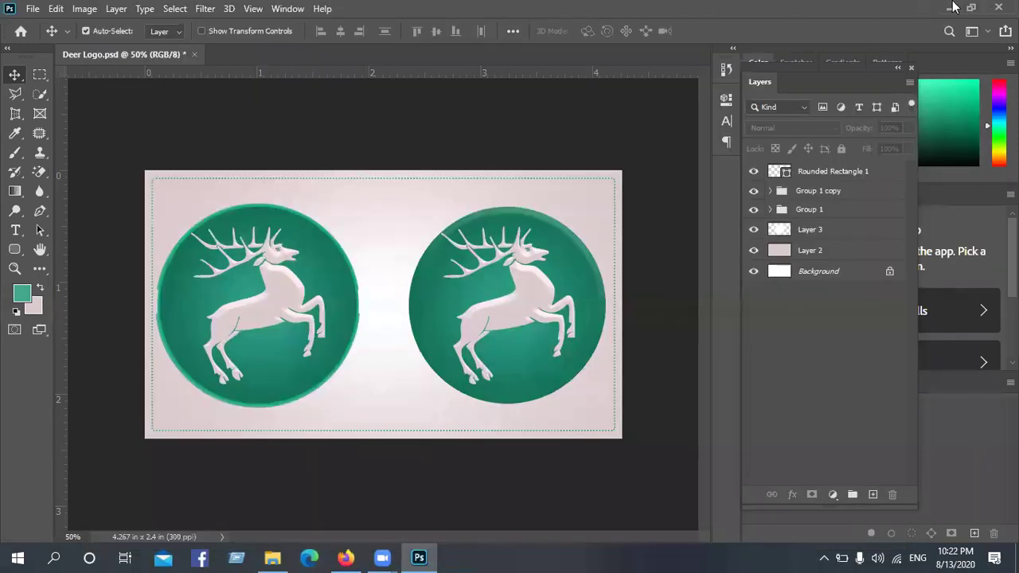
- Switch to File Explorer, view the exported Deer Logo JPG from the Graphics Design of Mine folder, and close the image viewer
{"action": "left_click", "coordinate": [950, 8]}
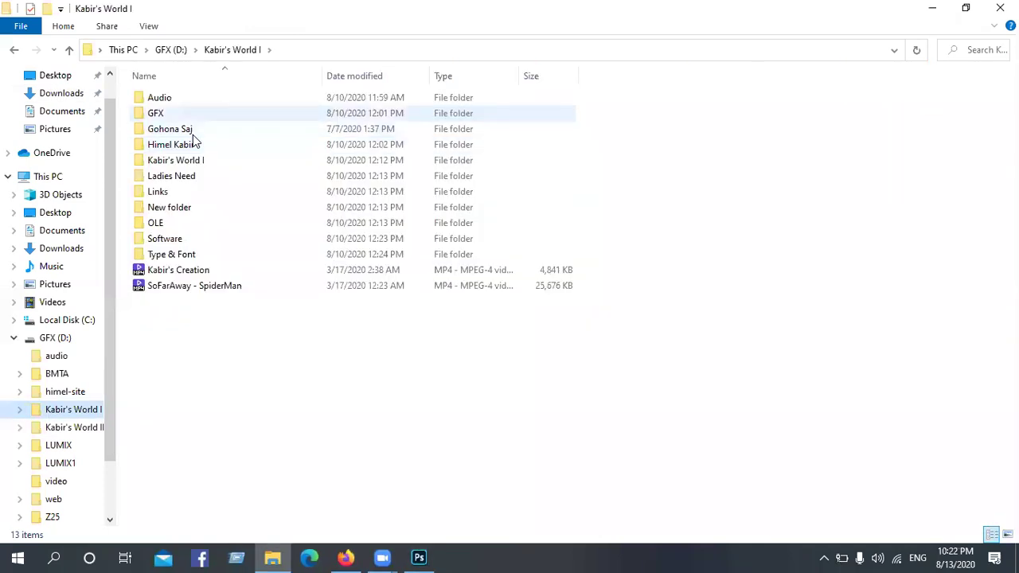
{"action": "key", "text": "Return"}
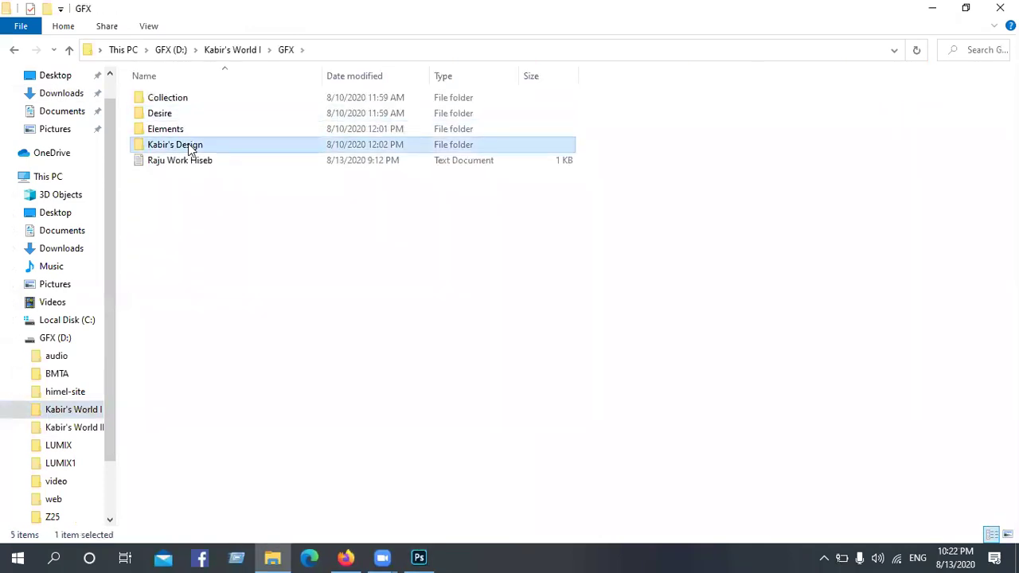
{"action": "double_click", "coordinate": [193, 143]}
{"action": "double_click", "coordinate": [189, 118]}
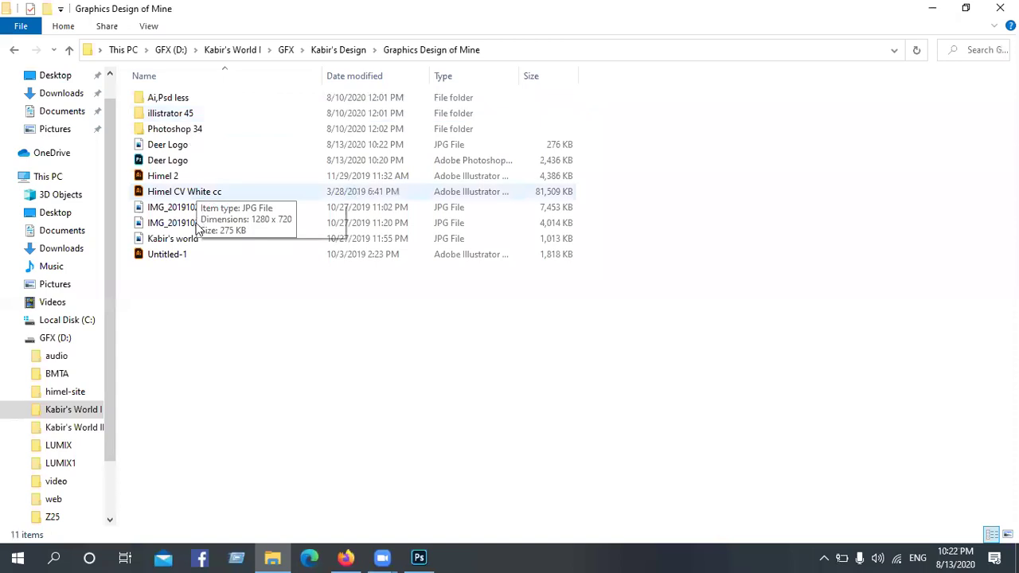
{"action": "double_click", "coordinate": [183, 146]}
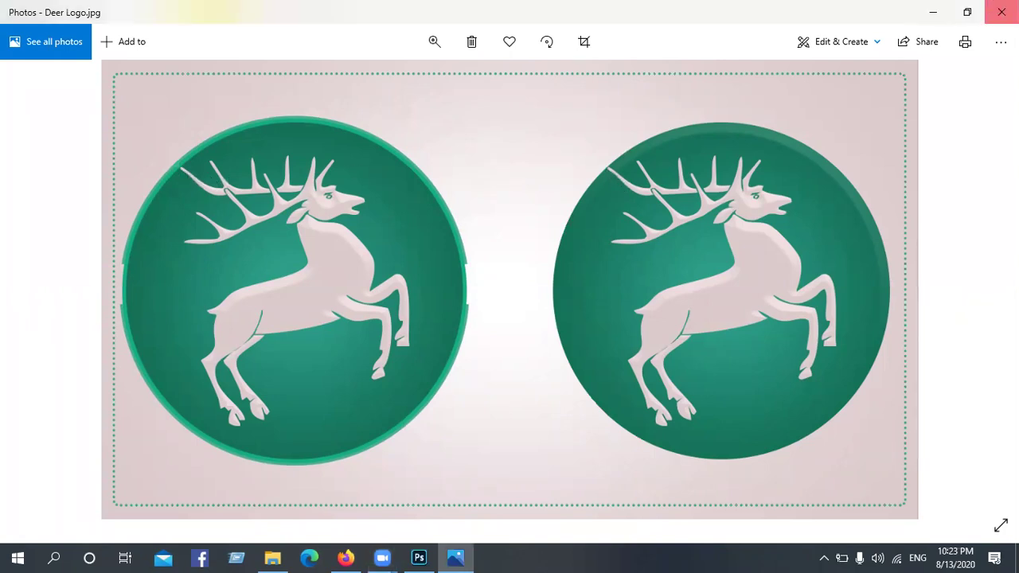
{"action": "left_click", "coordinate": [995, 9]}
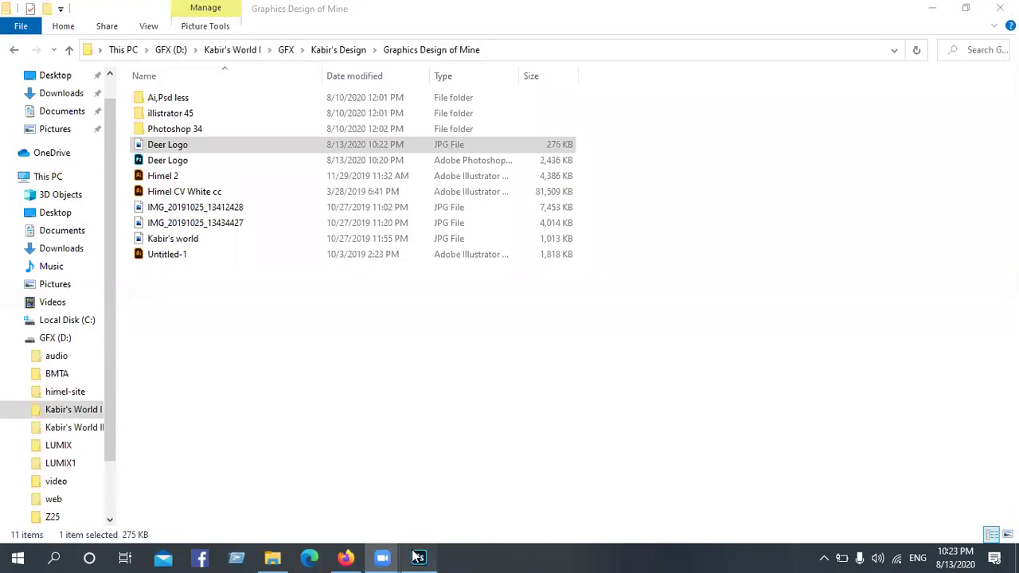
- Switch to Photoshop, select the stag in the right-hand emblem, and try the Multiply blend mode on its layer
{"action": "left_click", "coordinate": [419, 558]}
{"action": "left_click", "coordinate": [524, 294]}
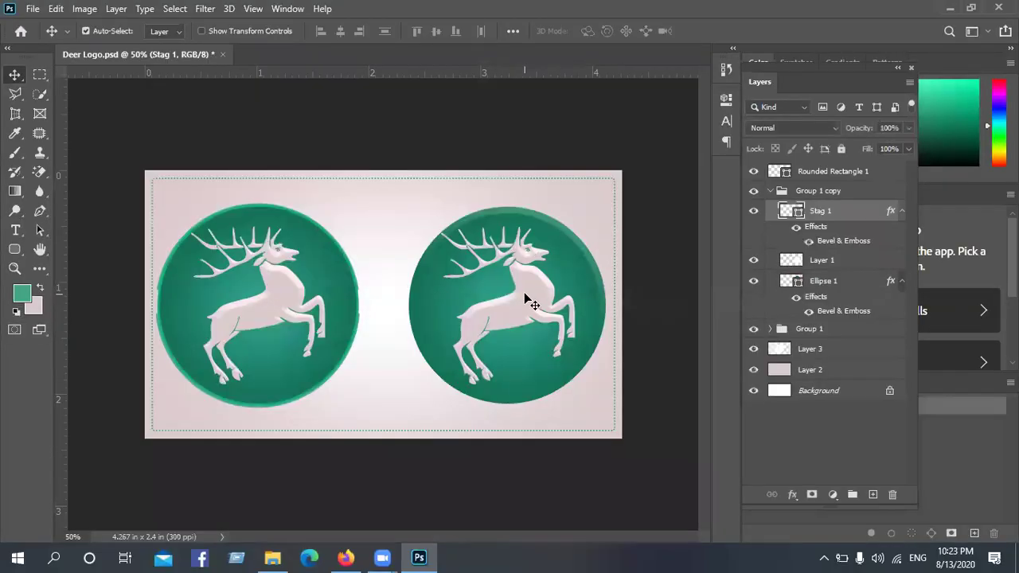
{"action": "left_click", "coordinate": [754, 211]}
{"action": "left_click", "coordinate": [753, 211]}
{"action": "left_click", "coordinate": [815, 128]}
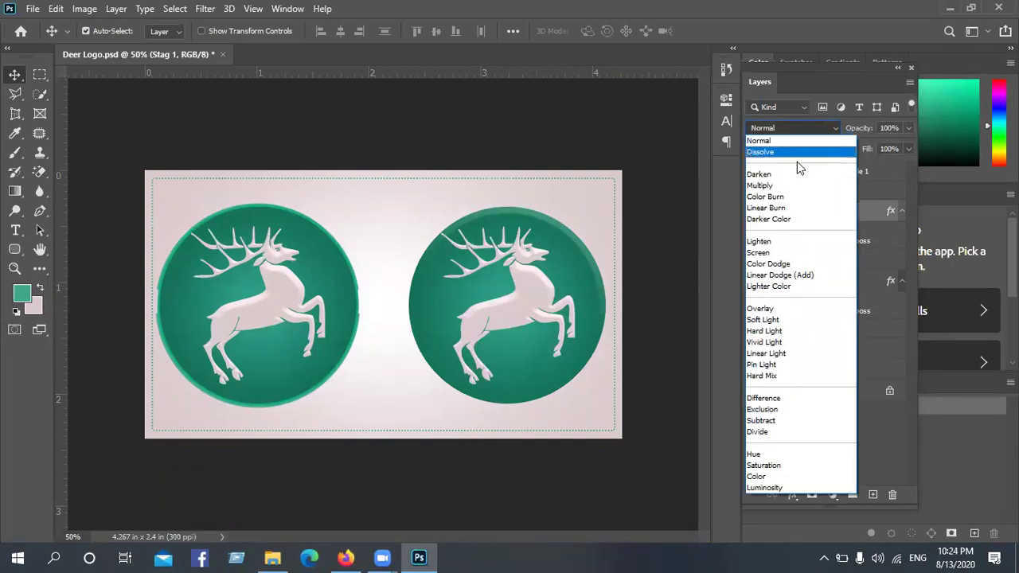
{"action": "left_click", "coordinate": [788, 187]}
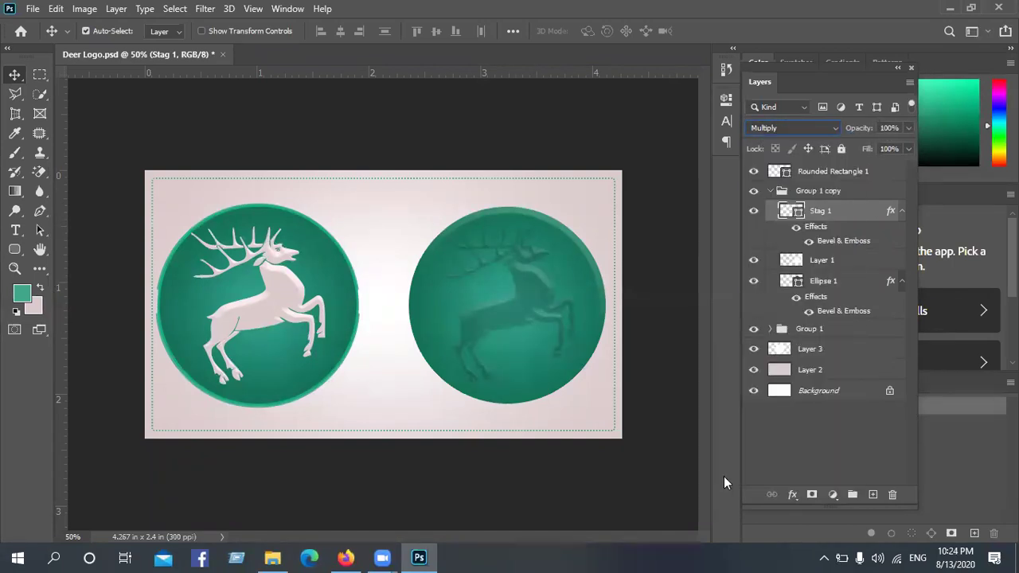
{"action": "left_click", "coordinate": [809, 127]}
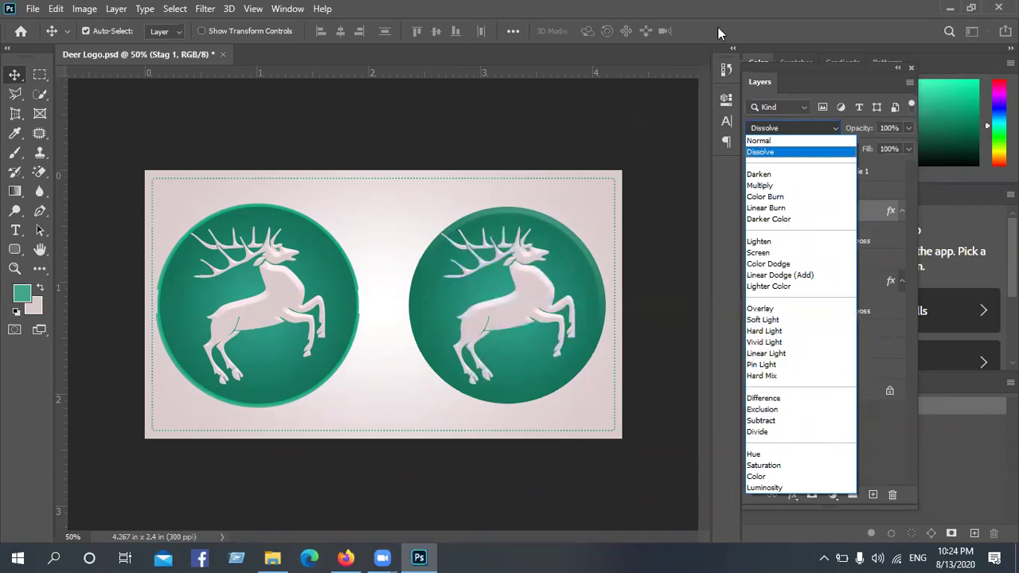
{"action": "left_click", "coordinate": [718, 27]}
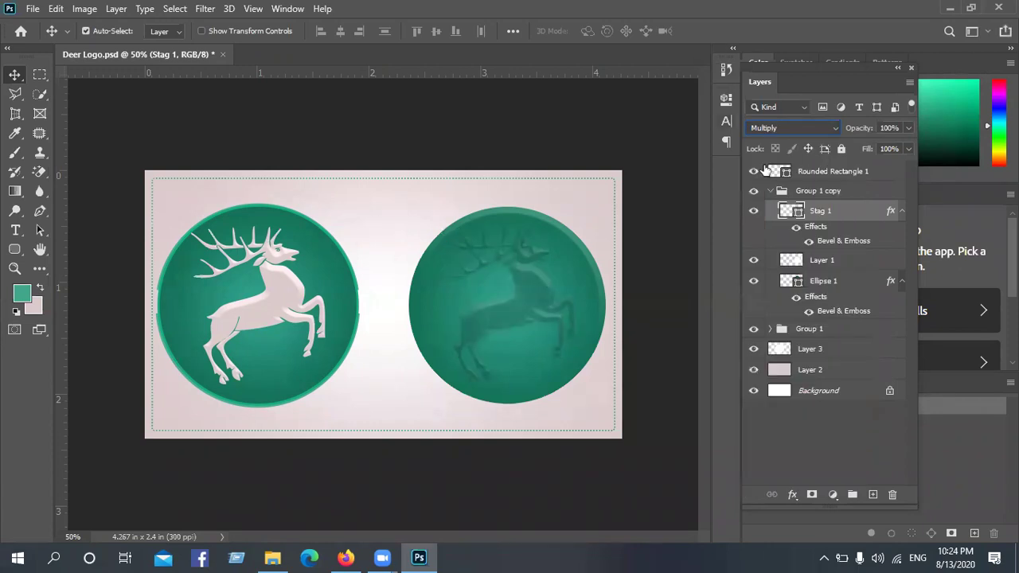
- Set the right-hand stag layer's blend mode back to Normal and deselect the layer
{"action": "left_click", "coordinate": [797, 132]}
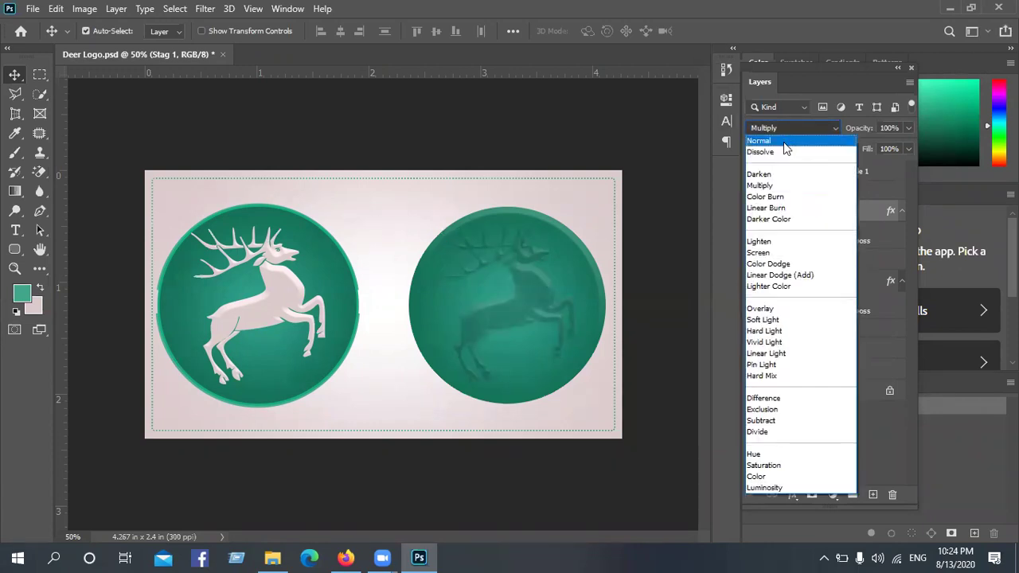
{"action": "left_click", "coordinate": [782, 141]}
{"action": "left_click", "coordinate": [596, 114]}
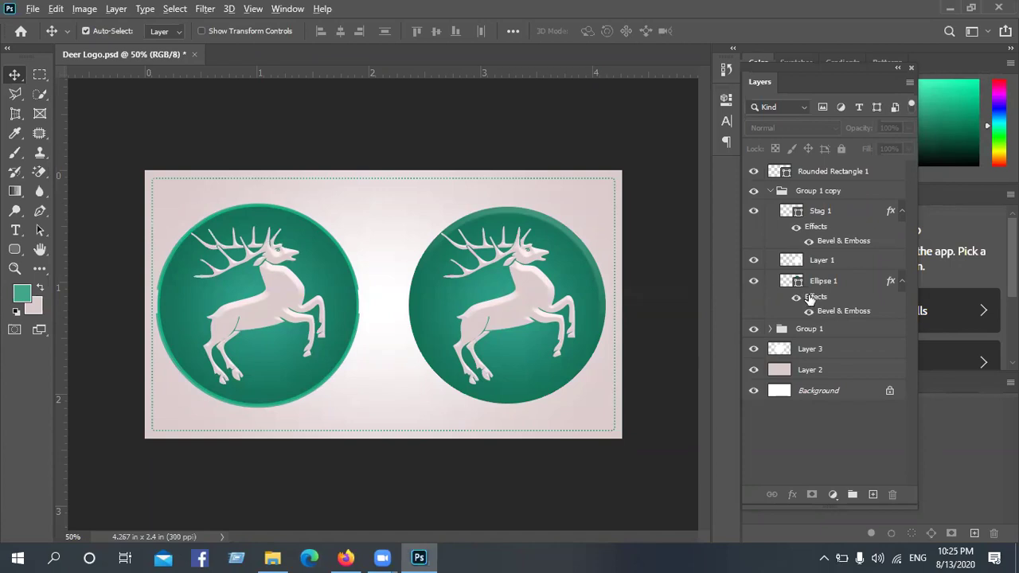
- Copy the Bevel & Emboss effect from the Ellipse 1 layer to the pink background, Layer 2, and check the canvas edges
{"action": "left_click_drag", "start_coordinate": [813, 299], "coordinate": [825, 375]}
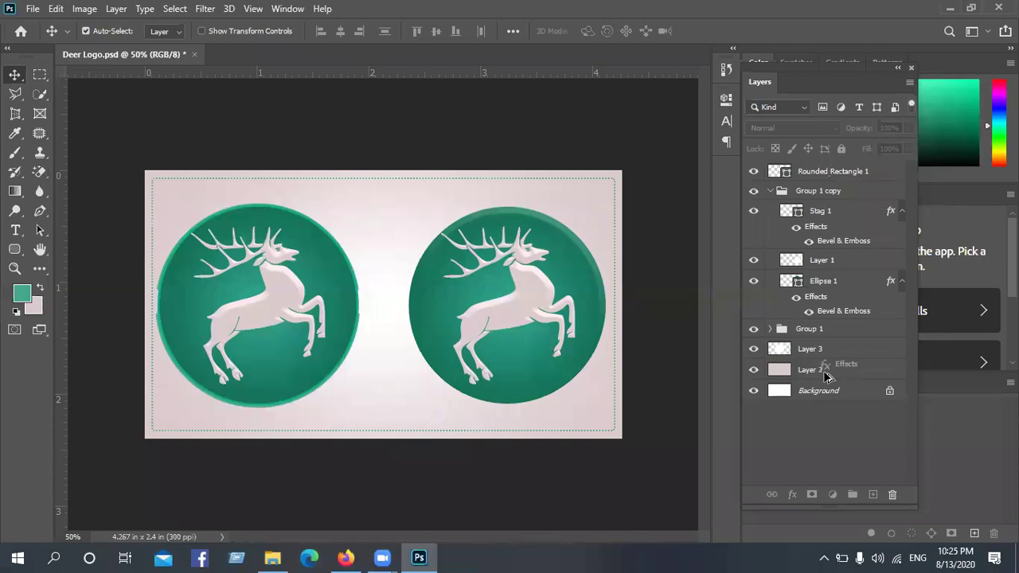
{"action": "left_click_drag", "start_coordinate": [824, 376], "coordinate": [824, 375]}
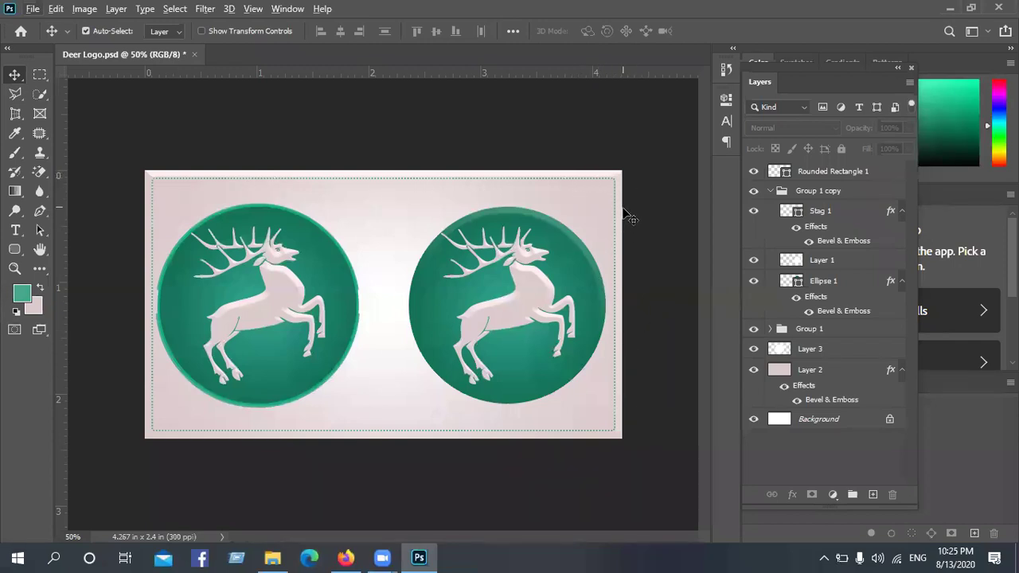
{"action": "scroll", "coordinate": [625, 216], "scroll_direction": "up", "scroll_amount": 4}
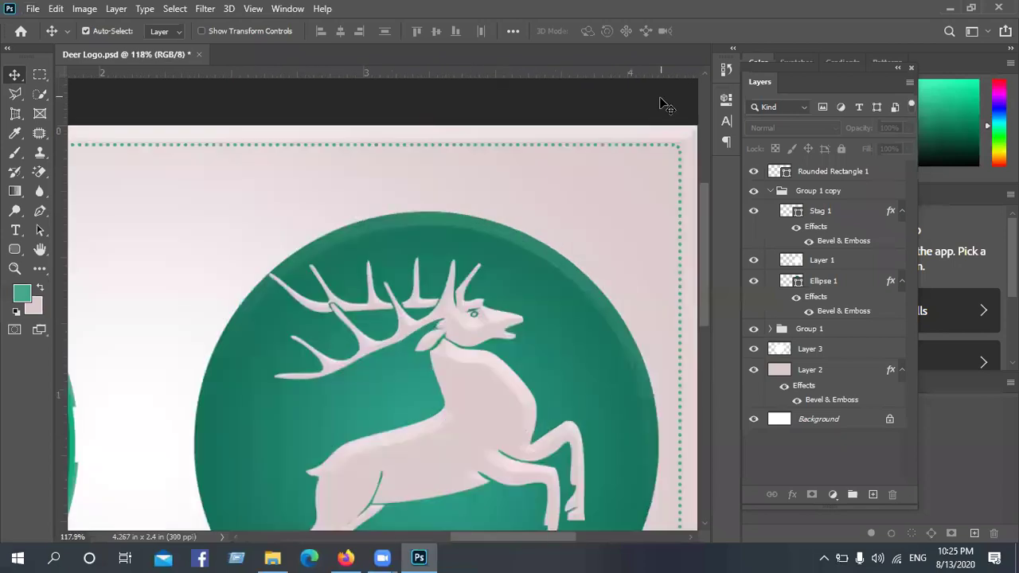
{"action": "scroll", "coordinate": [661, 102], "scroll_direction": "up", "scroll_amount": 2}
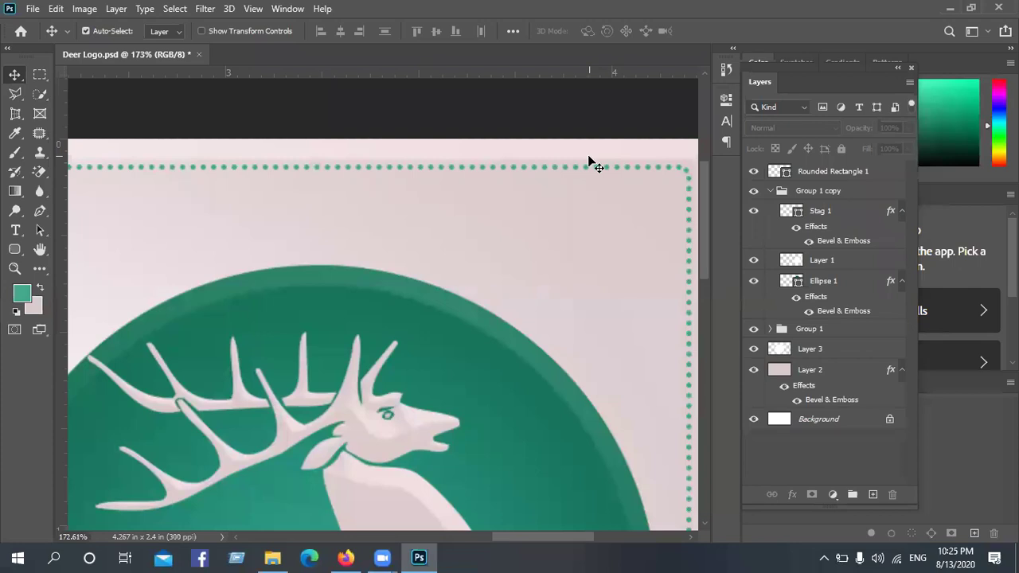
{"action": "scroll", "coordinate": [593, 165], "scroll_direction": "down", "scroll_amount": 6}
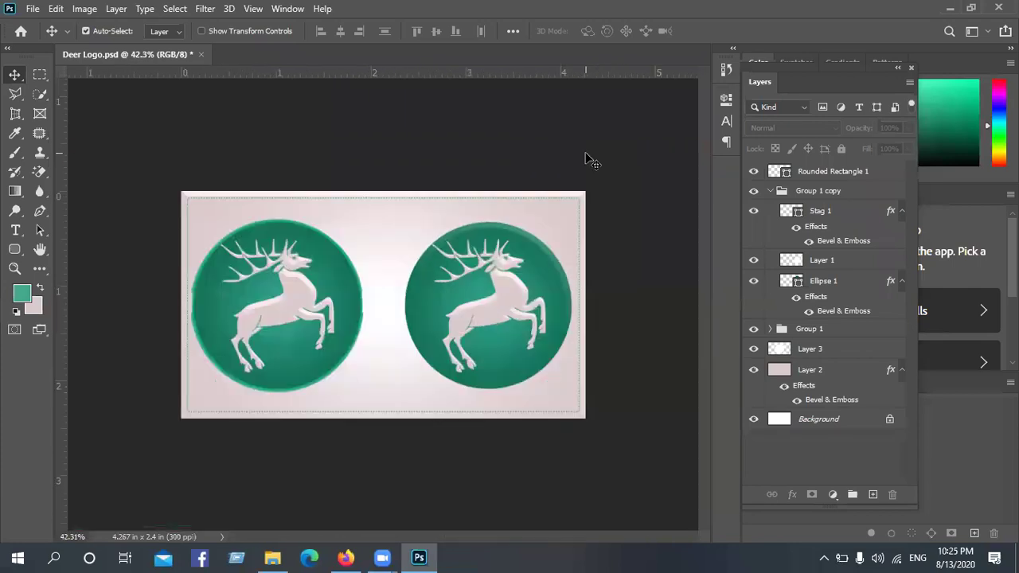
{"action": "scroll", "coordinate": [589, 159], "scroll_direction": "up", "scroll_amount": 3}
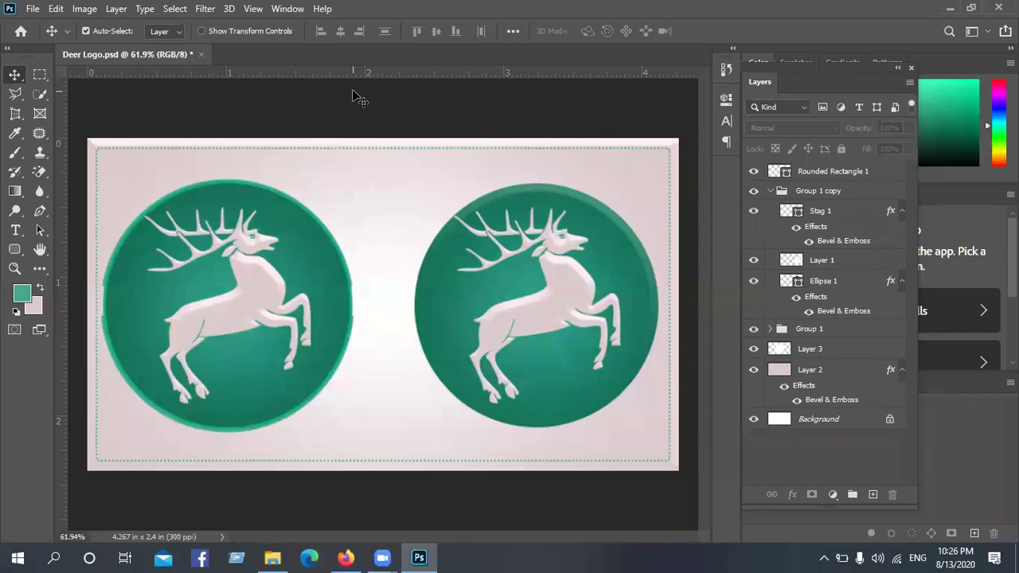
- Switch to Firefox and look through the Photoshop class topics and homework in Graphic-Design-Outline.pdf
{"action": "left_click", "coordinate": [357, 557]}
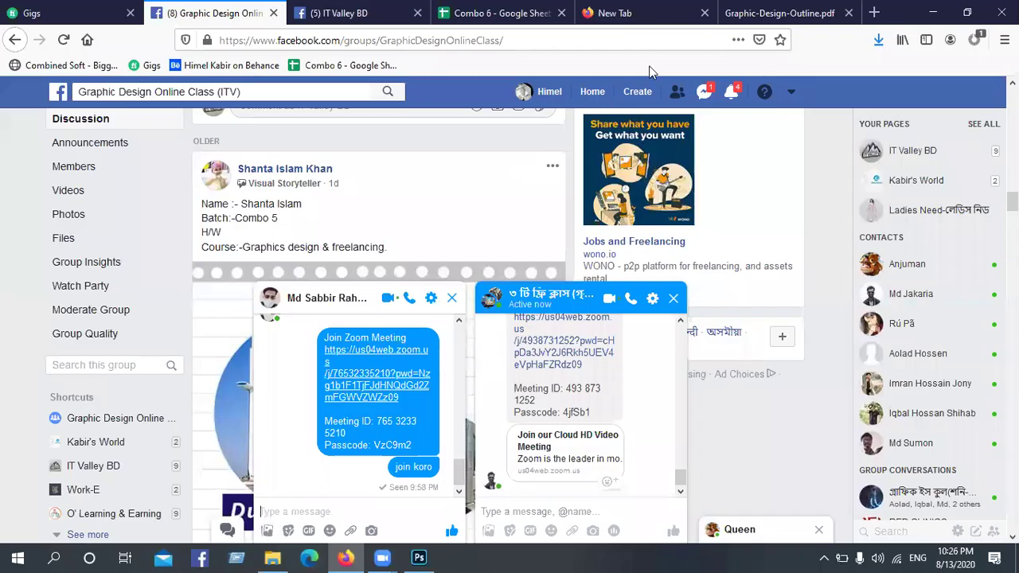
{"action": "left_click", "coordinate": [778, 13]}
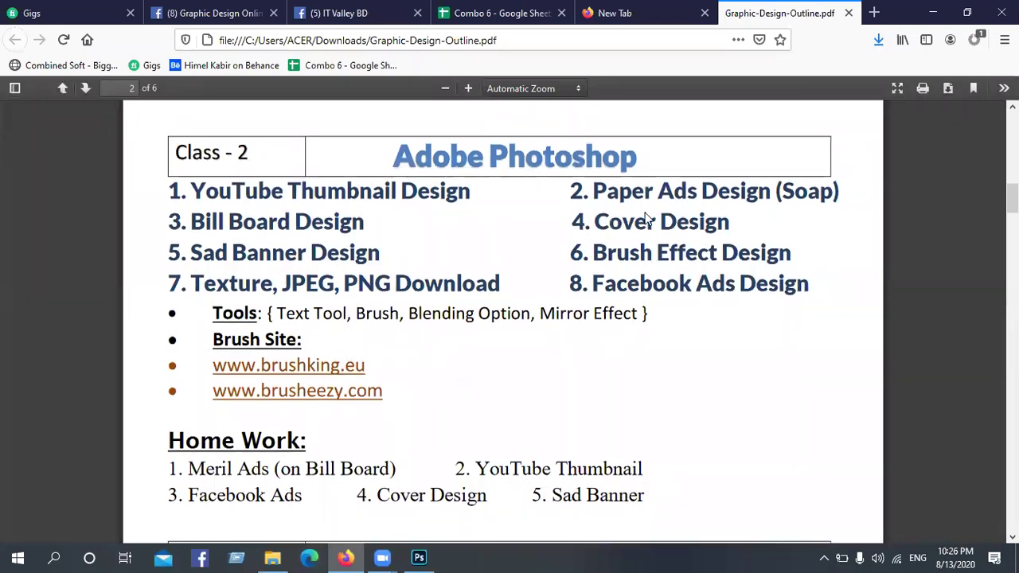
{"action": "scroll", "coordinate": [255, 226], "scroll_direction": "down", "scroll_amount": 1}
{"action": "scroll", "coordinate": [726, 227], "scroll_direction": "up", "scroll_amount": 4}
{"action": "scroll", "coordinate": [725, 227], "scroll_direction": "down", "scroll_amount": 3}
{"action": "scroll", "coordinate": [725, 227], "scroll_direction": "down", "scroll_amount": 8}
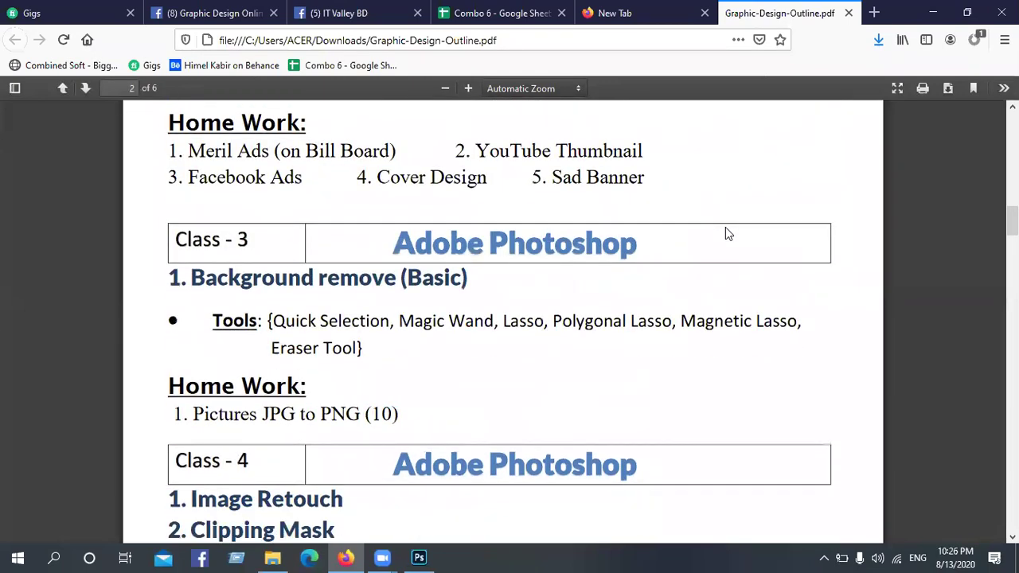
- Skim the Class 3 to Class 6 topics in the outline and return to the Class 1 tools and homework
{"action": "scroll", "coordinate": [725, 227], "scroll_direction": "down", "scroll_amount": 8}
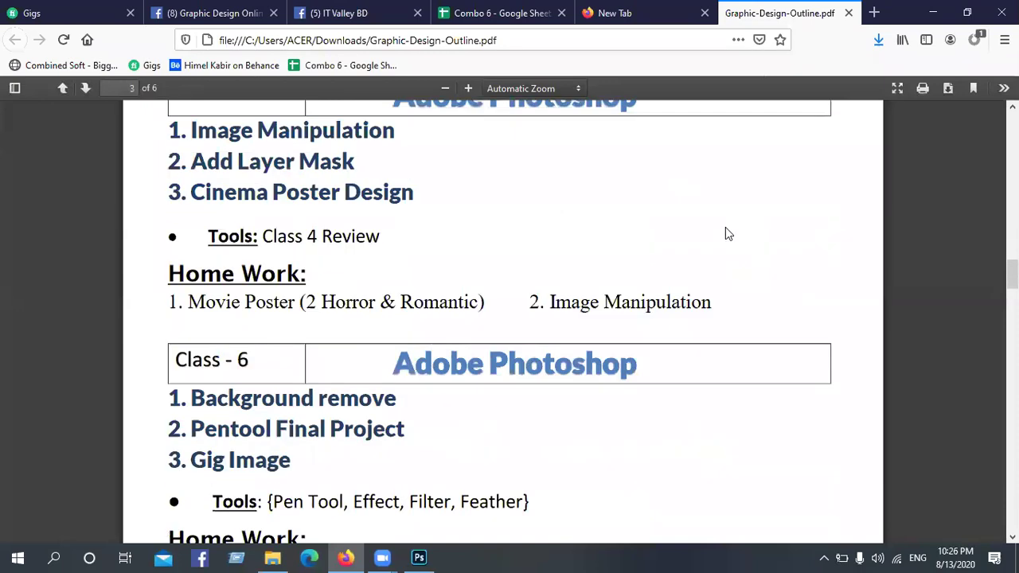
{"action": "scroll", "coordinate": [725, 227], "scroll_direction": "down", "scroll_amount": 2}
{"action": "scroll", "coordinate": [723, 231], "scroll_direction": "up", "scroll_amount": 3}
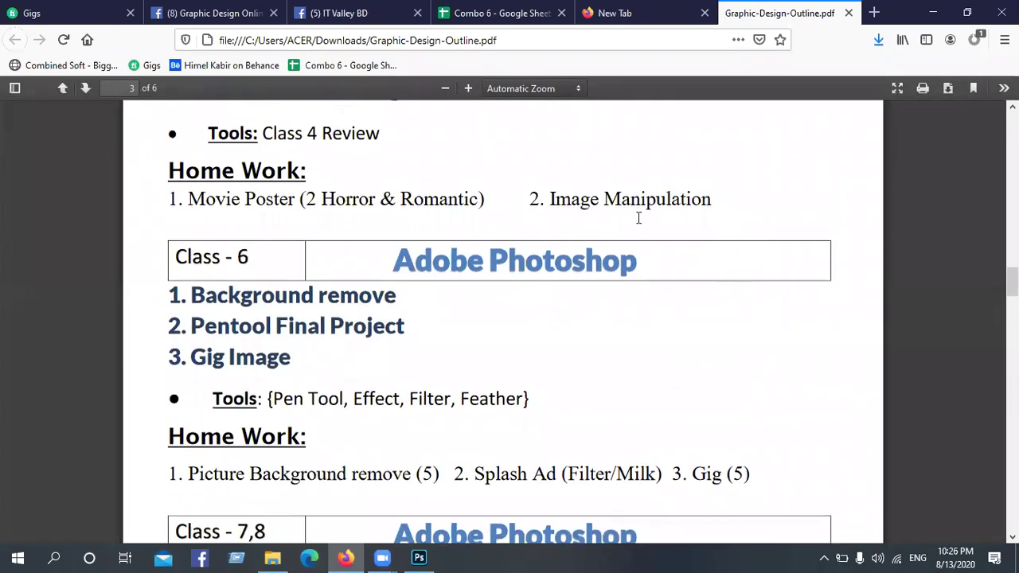
{"action": "scroll", "coordinate": [532, 302], "scroll_direction": "up", "scroll_amount": 6}
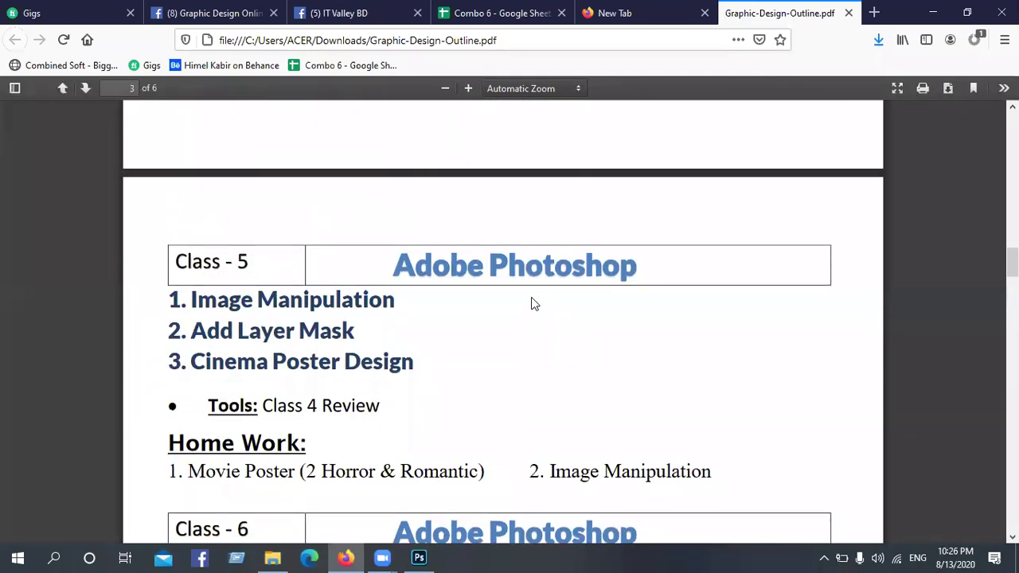
{"action": "scroll", "coordinate": [533, 304], "scroll_direction": "up", "scroll_amount": 7}
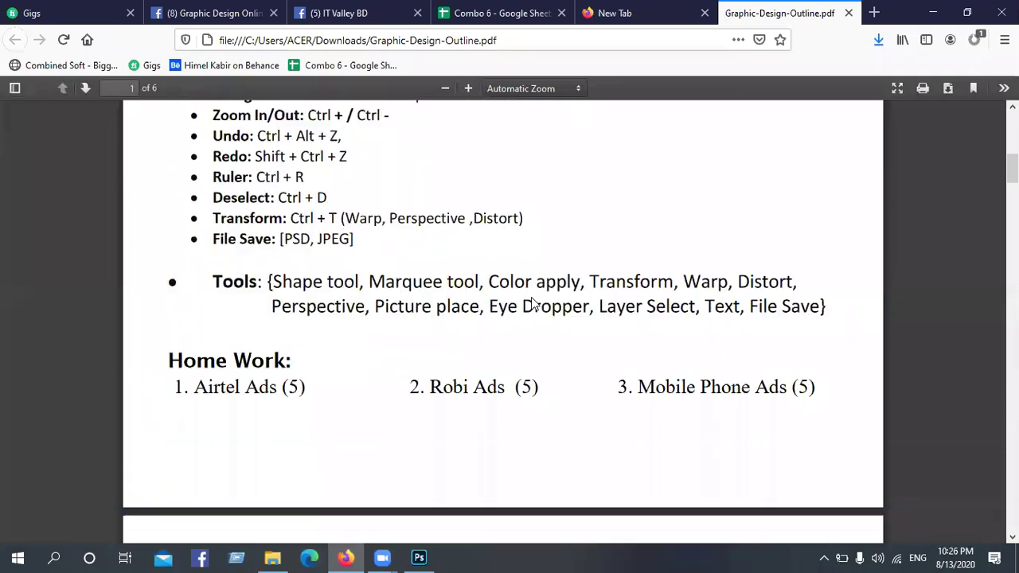
- Review the Class 2 to Class 6 Photoshop topics, tools and homework in the outline
{"action": "scroll", "coordinate": [628, 341], "scroll_direction": "down", "scroll_amount": 3}
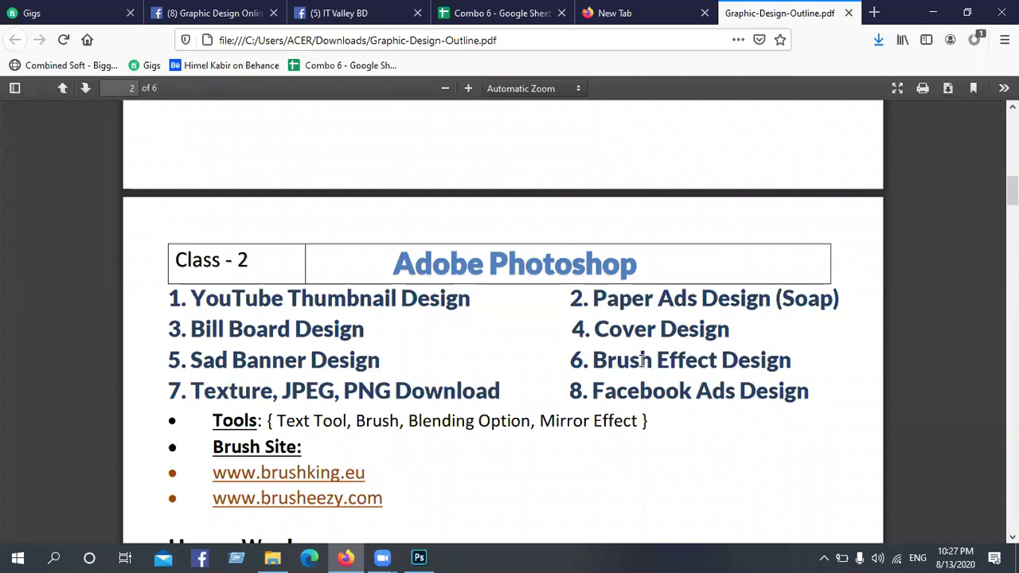
{"action": "scroll", "coordinate": [280, 263], "scroll_direction": "down", "scroll_amount": 5}
{"action": "scroll", "coordinate": [334, 263], "scroll_direction": "down", "scroll_amount": 5}
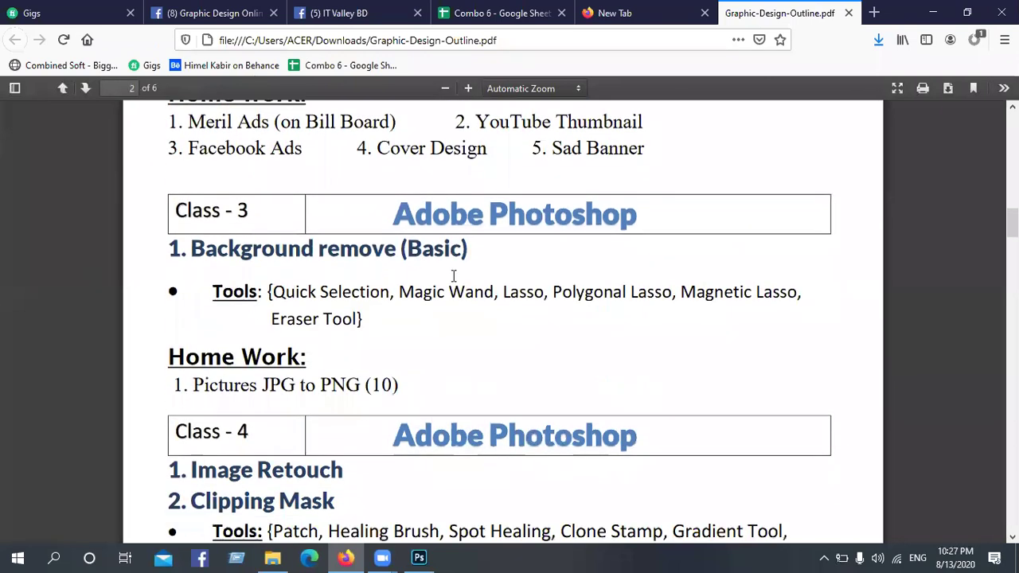
{"action": "scroll", "coordinate": [450, 276], "scroll_direction": "down", "scroll_amount": 1}
{"action": "scroll", "coordinate": [449, 275], "scroll_direction": "down", "scroll_amount": 3}
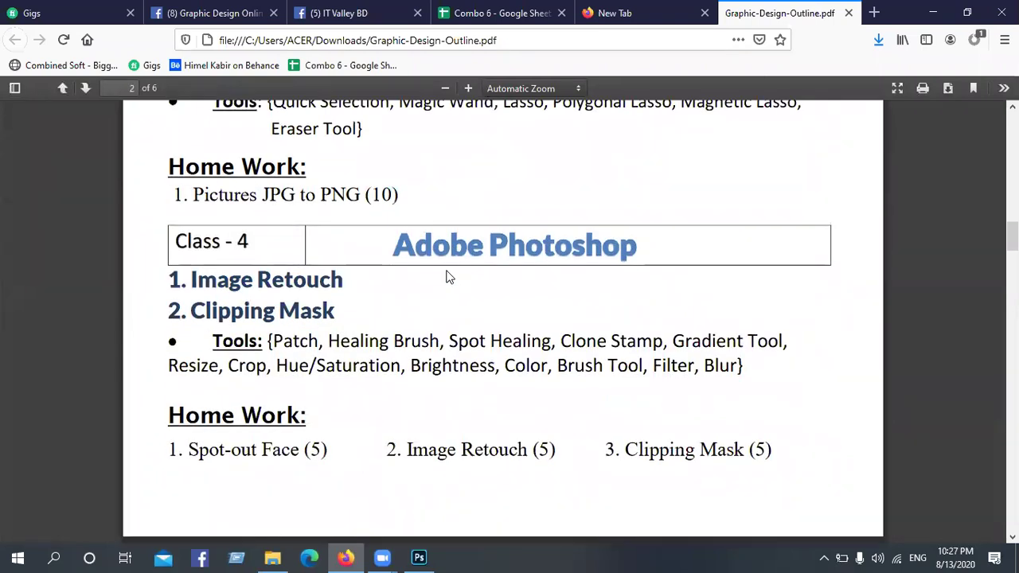
{"action": "scroll", "coordinate": [446, 276], "scroll_direction": "up", "scroll_amount": 1}
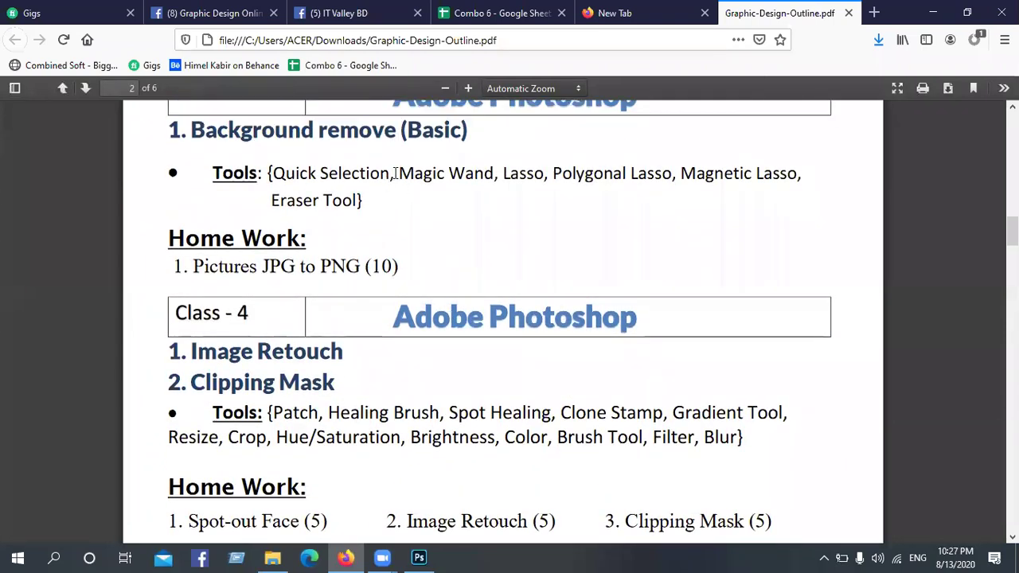
{"action": "scroll", "coordinate": [393, 173], "scroll_direction": "down", "scroll_amount": 1}
{"action": "scroll", "coordinate": [391, 175], "scroll_direction": "up", "scroll_amount": 1}
{"action": "scroll", "coordinate": [470, 293], "scroll_direction": "down", "scroll_amount": 5}
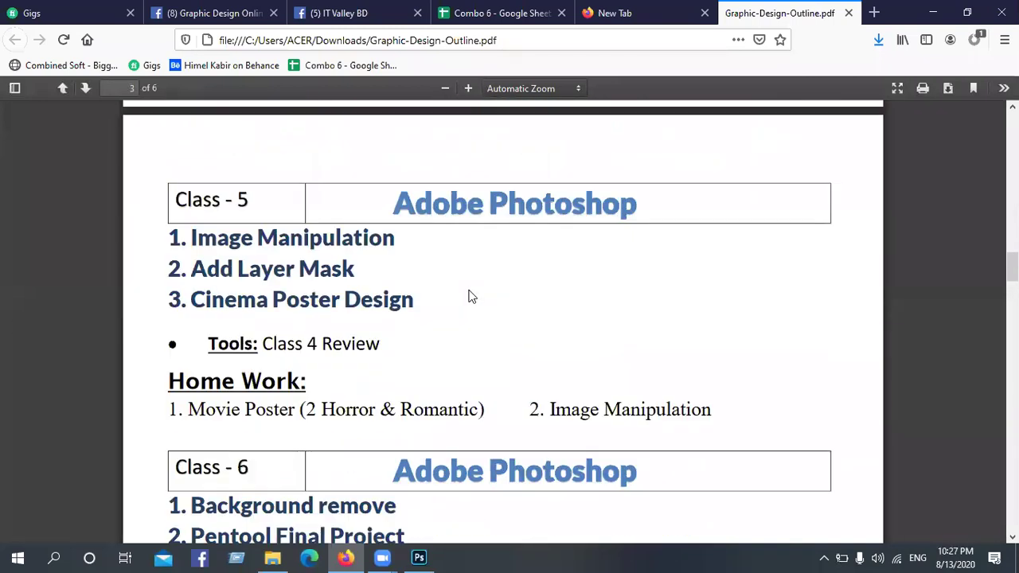
{"action": "scroll", "coordinate": [470, 296], "scroll_direction": "up", "scroll_amount": 1}
{"action": "scroll", "coordinate": [470, 296], "scroll_direction": "up", "scroll_amount": 3}
{"action": "scroll", "coordinate": [378, 255], "scroll_direction": "down", "scroll_amount": 2}
{"action": "scroll", "coordinate": [377, 255], "scroll_direction": "down", "scroll_amount": 5}
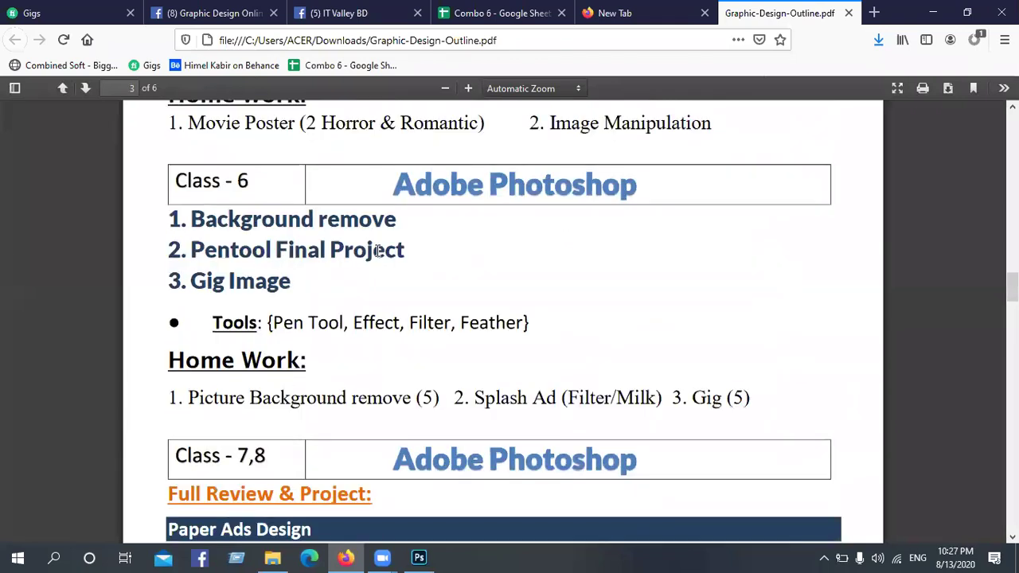
- Go back to the outline's first page and examine the Class 1 shortcuts and the total class hours
{"action": "scroll", "coordinate": [593, 292], "scroll_direction": "up", "scroll_amount": 7}
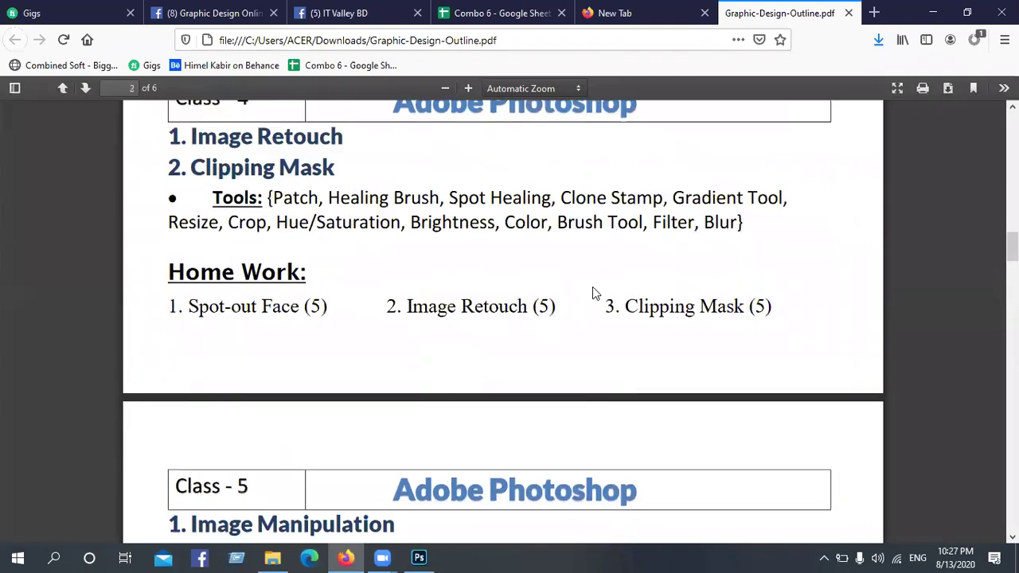
{"action": "scroll", "coordinate": [593, 293], "scroll_direction": "up", "scroll_amount": 3}
{"action": "scroll", "coordinate": [592, 294], "scroll_direction": "up", "scroll_amount": 3}
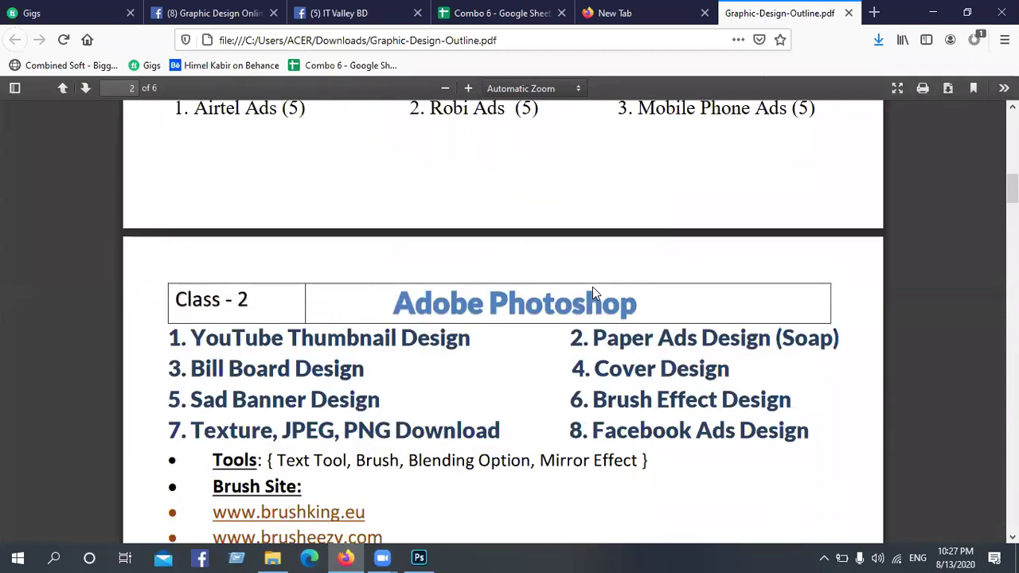
{"action": "scroll", "coordinate": [594, 288], "scroll_direction": "up", "scroll_amount": 4}
{"action": "scroll", "coordinate": [595, 285], "scroll_direction": "up", "scroll_amount": 6}
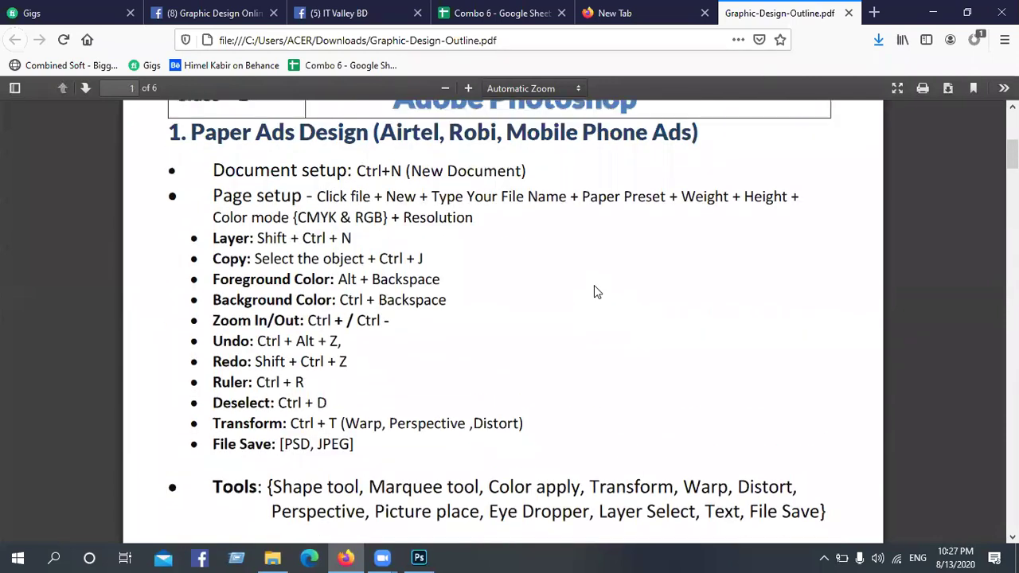
{"action": "scroll", "coordinate": [594, 291], "scroll_direction": "down", "scroll_amount": 2}
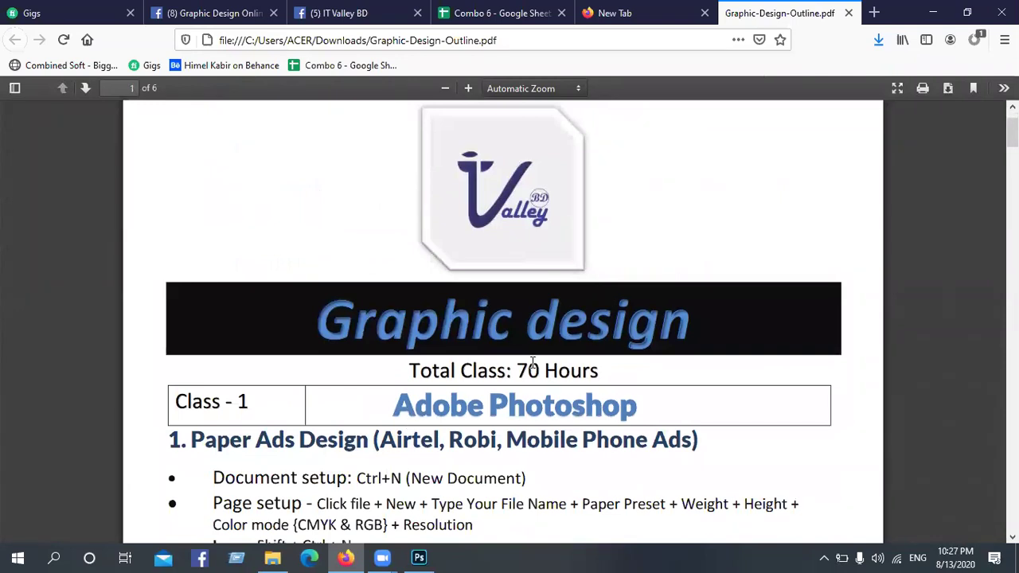
{"action": "left_click_drag", "start_coordinate": [540, 368], "coordinate": [534, 369]}
- Read on to the Class 4 tools list, highlight Gradient Tool in it and clear the highlight
{"action": "scroll", "coordinate": [473, 338], "scroll_direction": "down", "scroll_amount": 5}
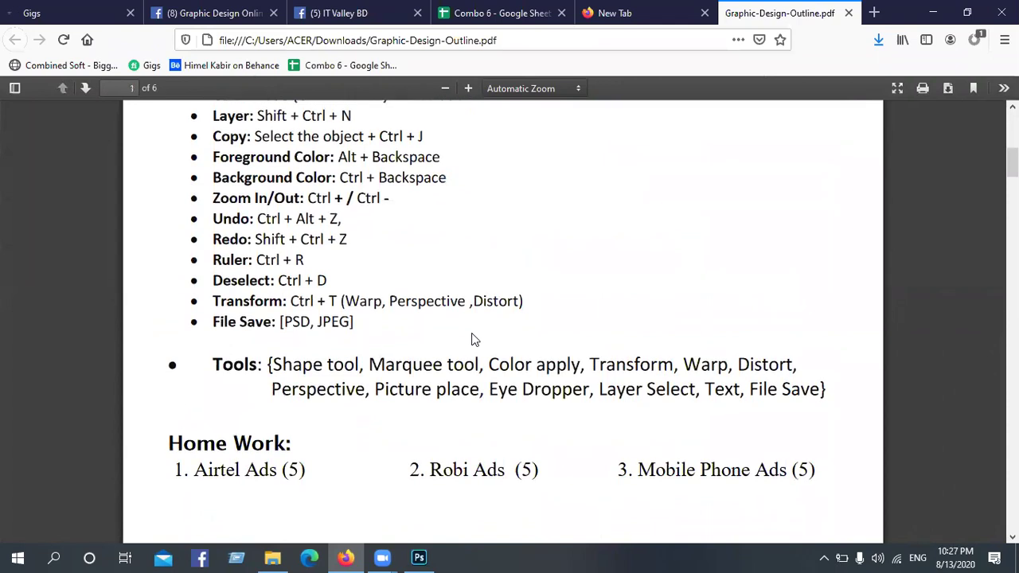
{"action": "scroll", "coordinate": [473, 338], "scroll_direction": "down", "scroll_amount": 5}
{"action": "scroll", "coordinate": [473, 335], "scroll_direction": "down", "scroll_amount": 5}
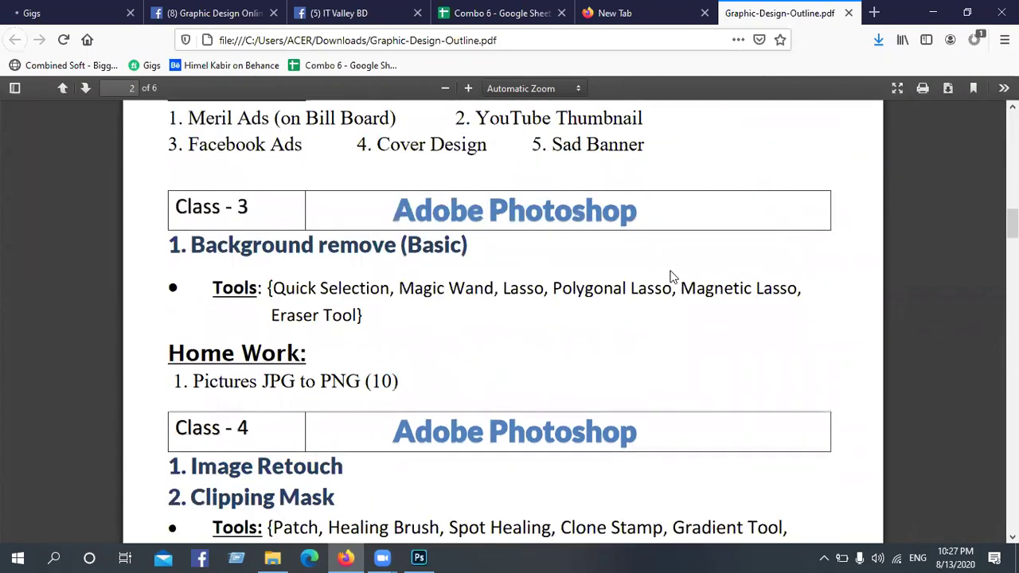
{"action": "scroll", "coordinate": [307, 340], "scroll_direction": "down", "scroll_amount": 1}
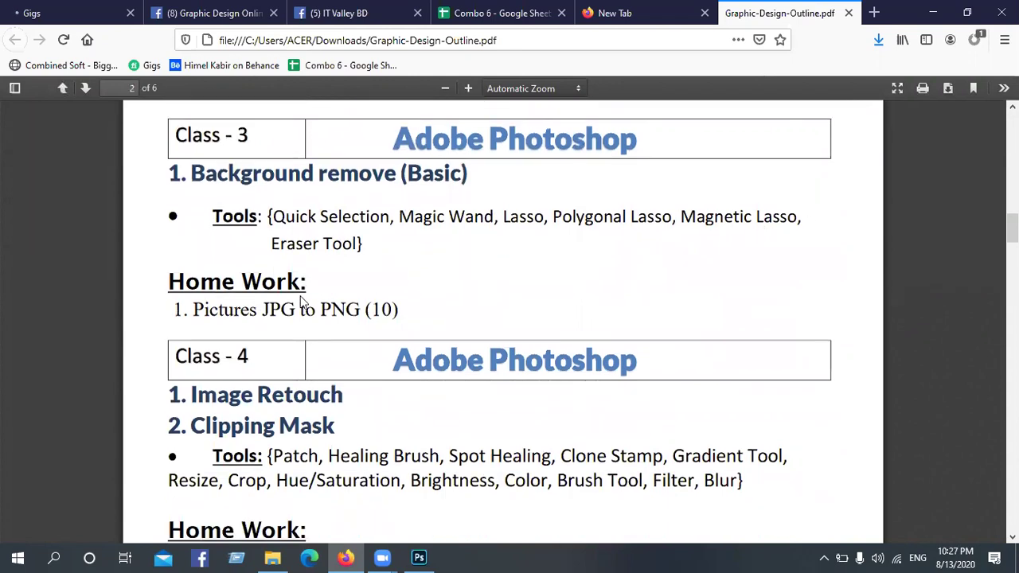
{"action": "scroll", "coordinate": [301, 301], "scroll_direction": "down", "scroll_amount": 2}
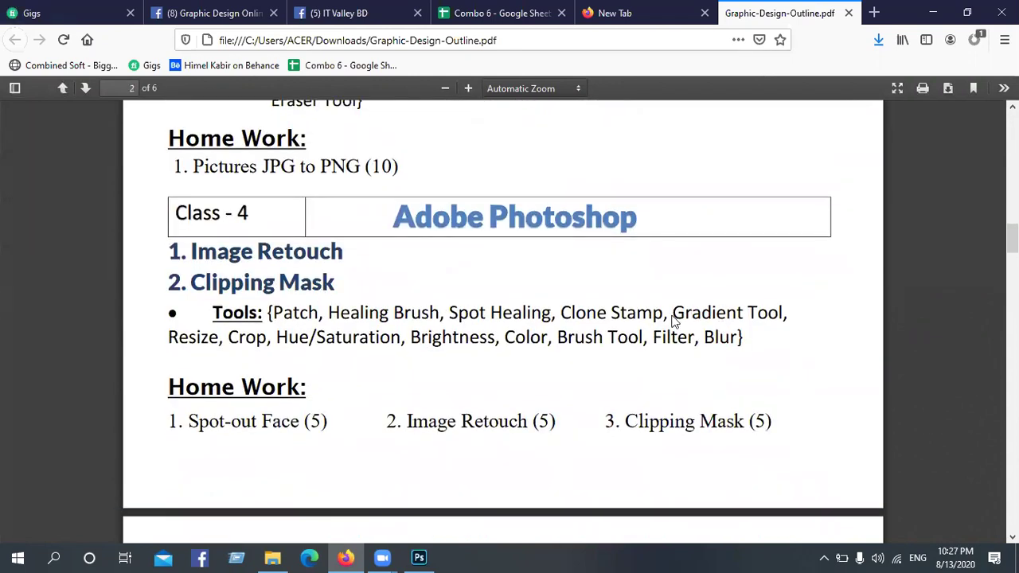
{"action": "left_click_drag", "start_coordinate": [673, 317], "coordinate": [786, 313]}
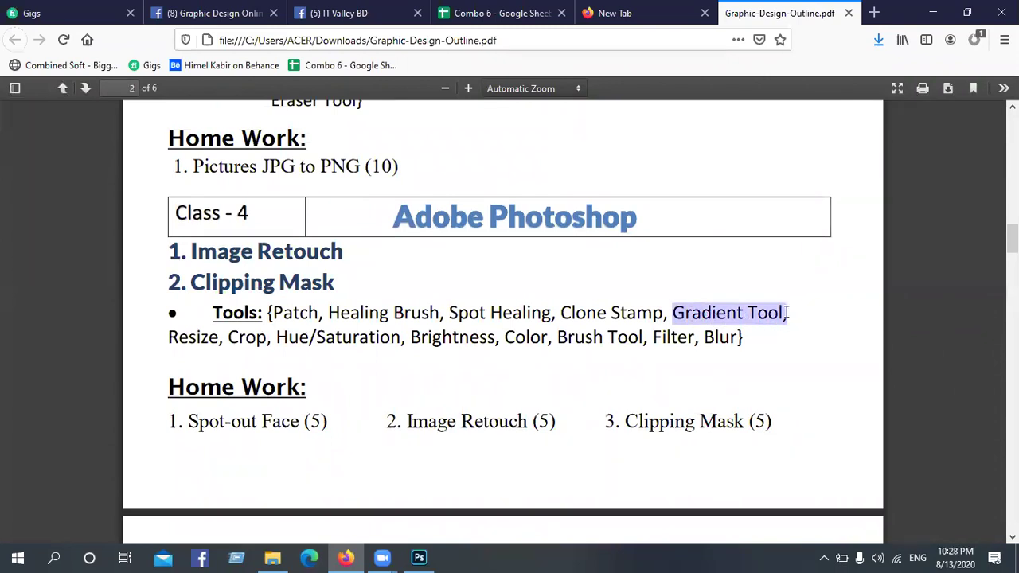
{"action": "left_click", "coordinate": [760, 312]}
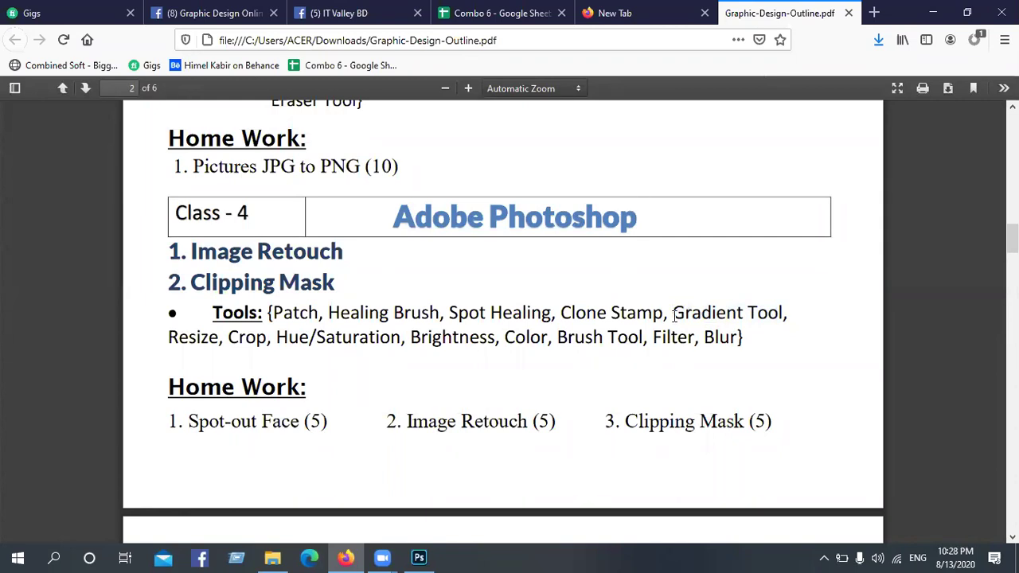
- Look back over the Class 3 and Class 2 sections up to the outline's title page
{"action": "scroll", "coordinate": [573, 313], "scroll_direction": "up", "scroll_amount": 2}
{"action": "scroll", "coordinate": [573, 314], "scroll_direction": "up", "scroll_amount": 4}
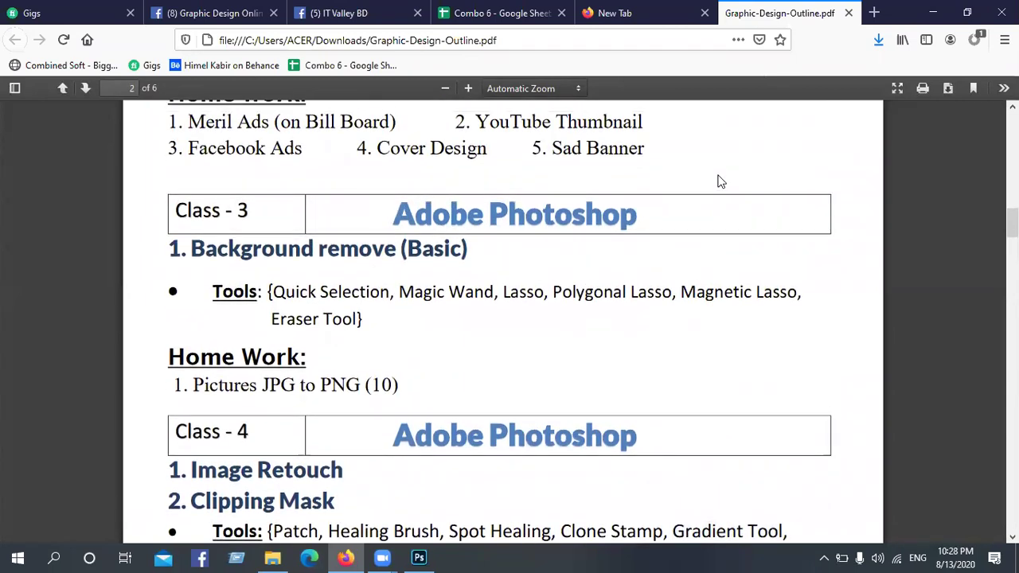
{"action": "scroll", "coordinate": [720, 177], "scroll_direction": "up", "scroll_amount": 4}
{"action": "scroll", "coordinate": [632, 293], "scroll_direction": "up", "scroll_amount": 5}
{"action": "scroll", "coordinate": [632, 293], "scroll_direction": "up", "scroll_amount": 18}
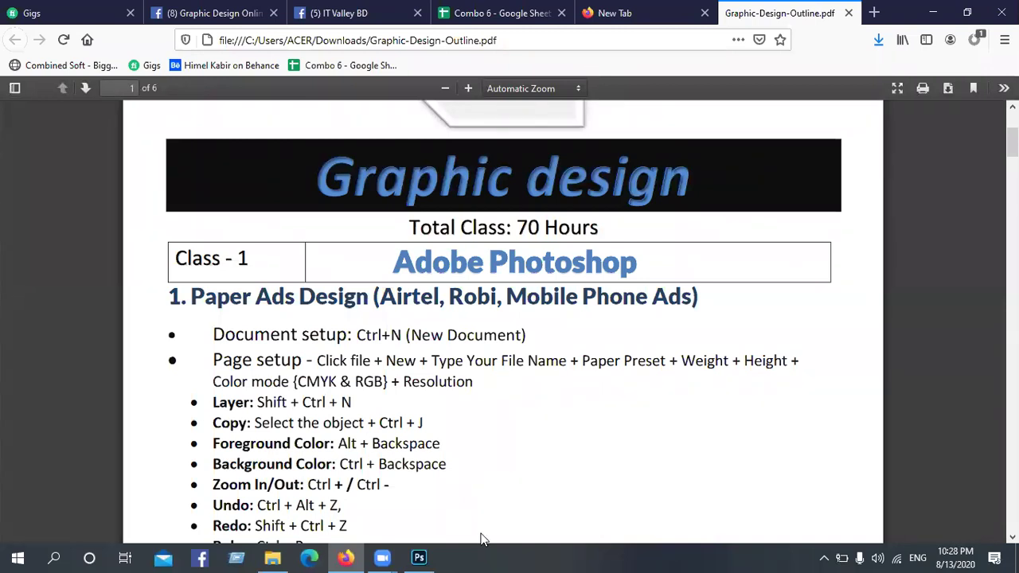
- Switch to Photoshop, inspect the Bevel & Emboss settings of the pink background, Layer 2, without changing them, and deselect the layer
{"action": "left_click", "coordinate": [419, 558]}
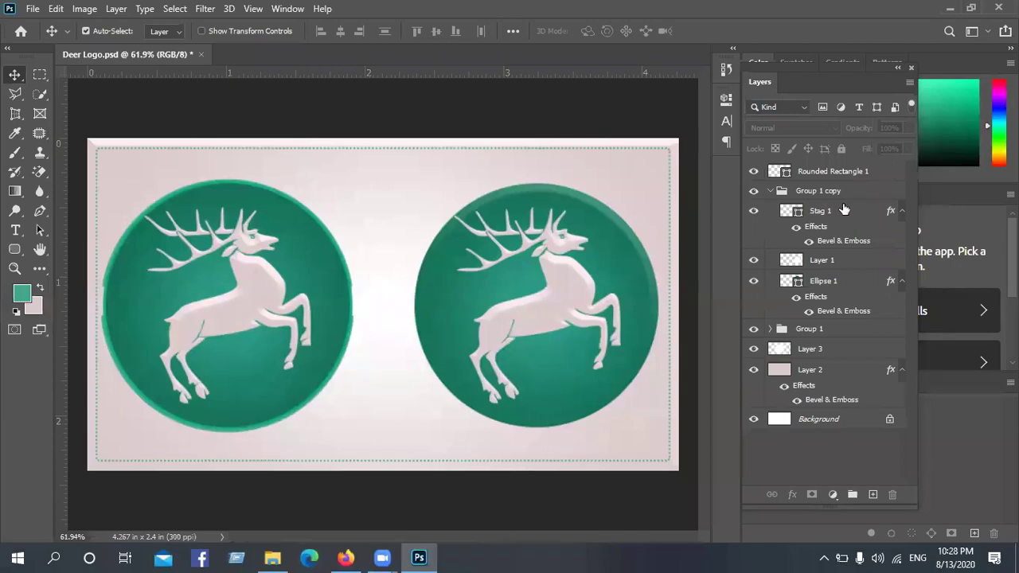
{"action": "left_click", "coordinate": [810, 372]}
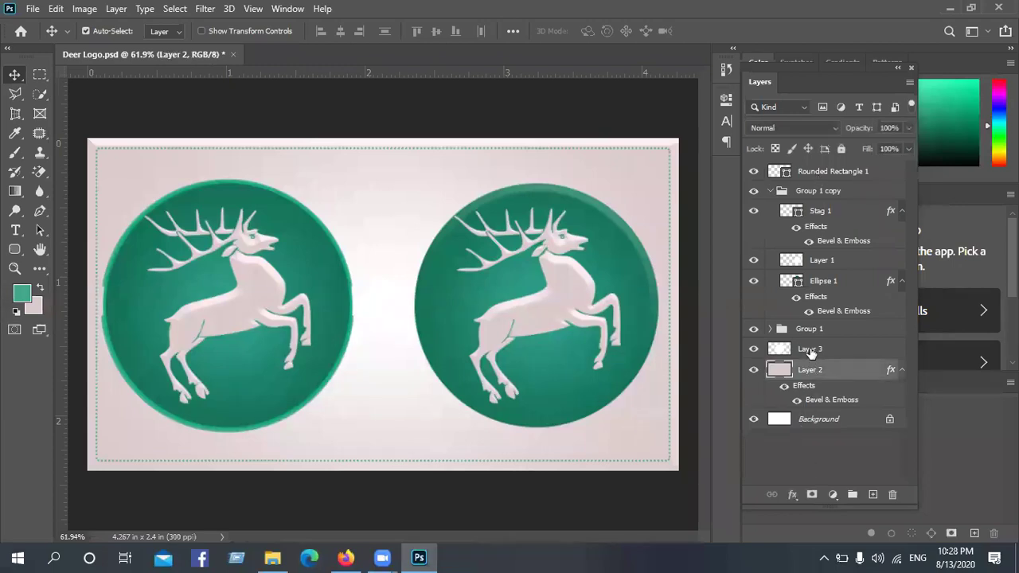
{"action": "right_click", "coordinate": [813, 372]}
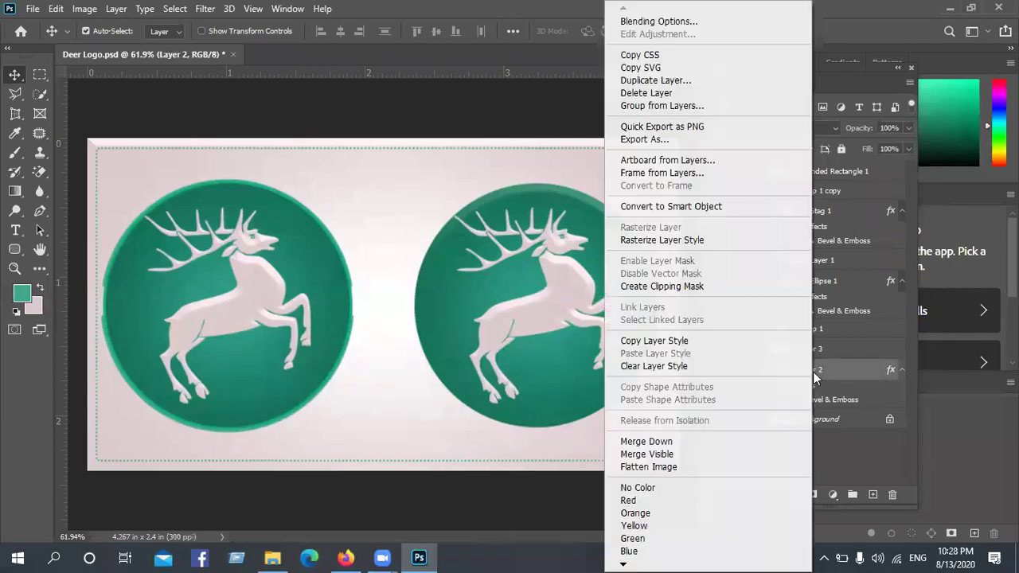
{"action": "left_click", "coordinate": [629, 23]}
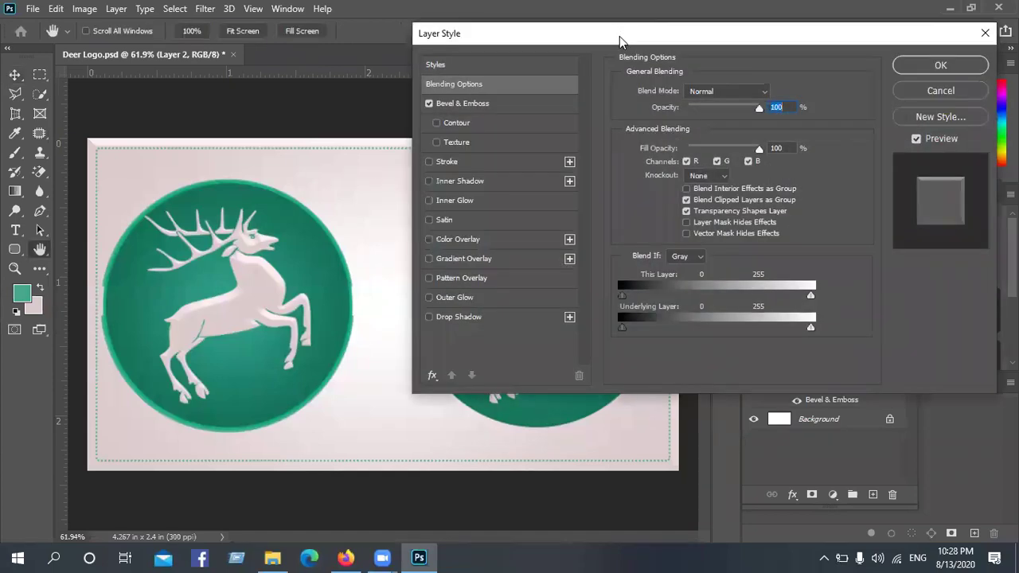
{"action": "left_click_drag", "start_coordinate": [619, 36], "coordinate": [522, 73]}
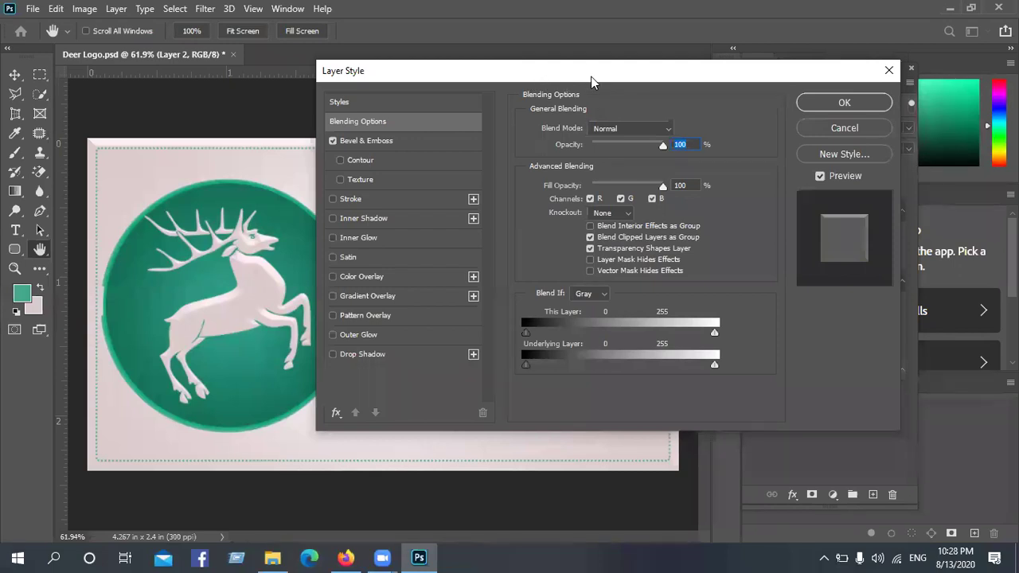
{"action": "left_click_drag", "start_coordinate": [591, 76], "coordinate": [589, 94]}
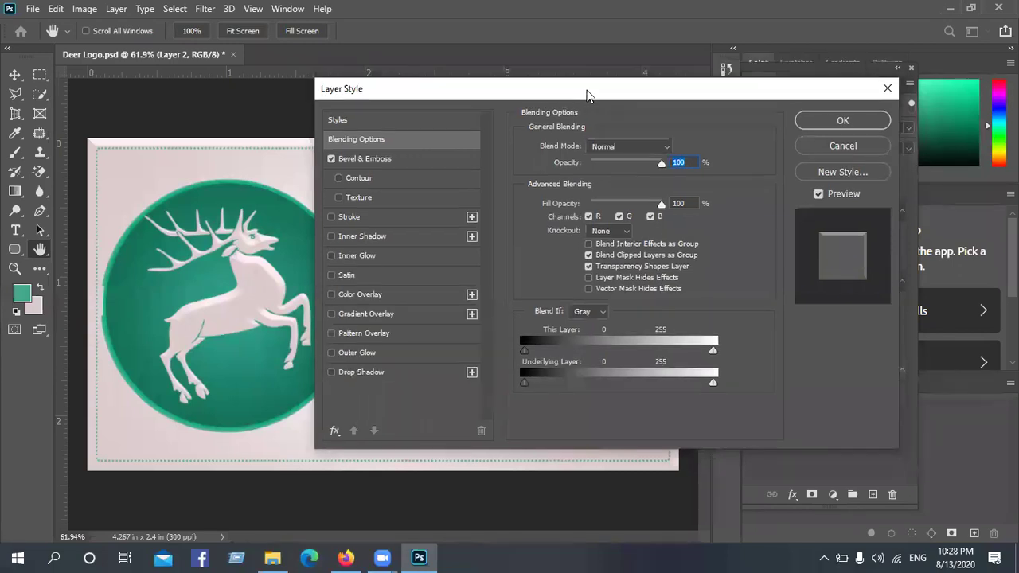
{"action": "left_click", "coordinate": [350, 159]}
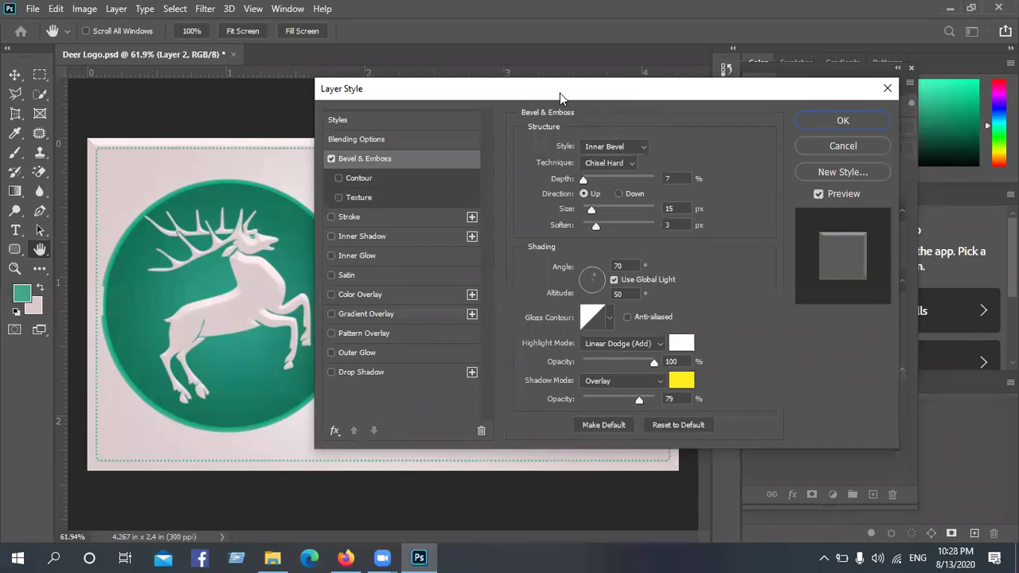
{"action": "left_click_drag", "start_coordinate": [560, 92], "coordinate": [631, 55]}
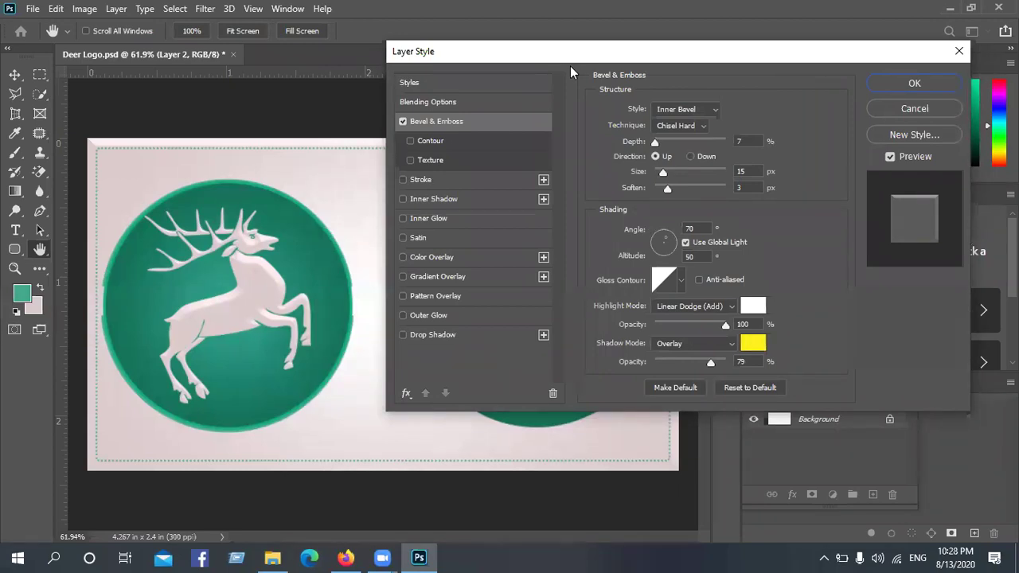
{"action": "left_click_drag", "start_coordinate": [593, 52], "coordinate": [418, 72]}
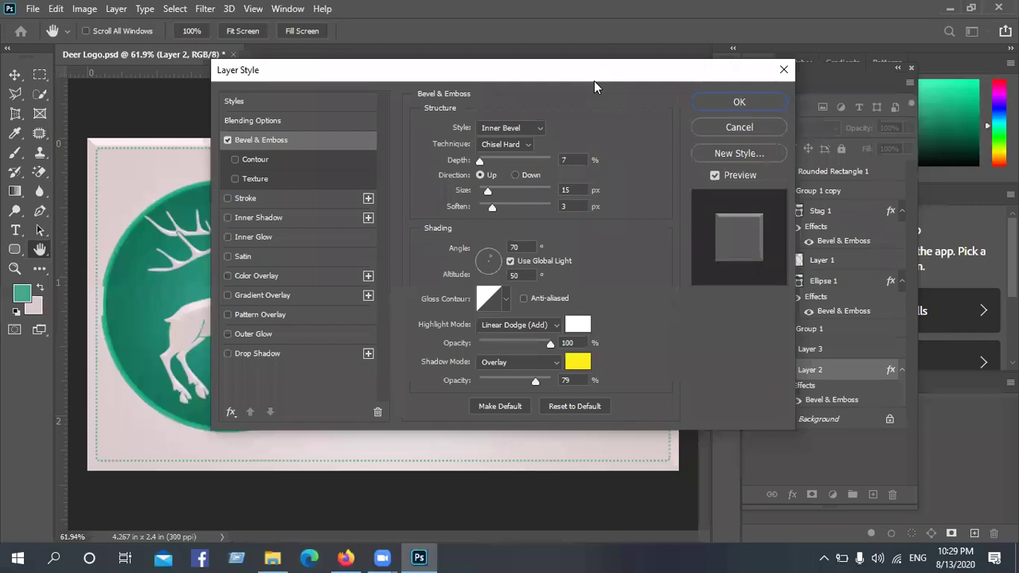
{"action": "left_click_drag", "start_coordinate": [594, 81], "coordinate": [696, 89]}
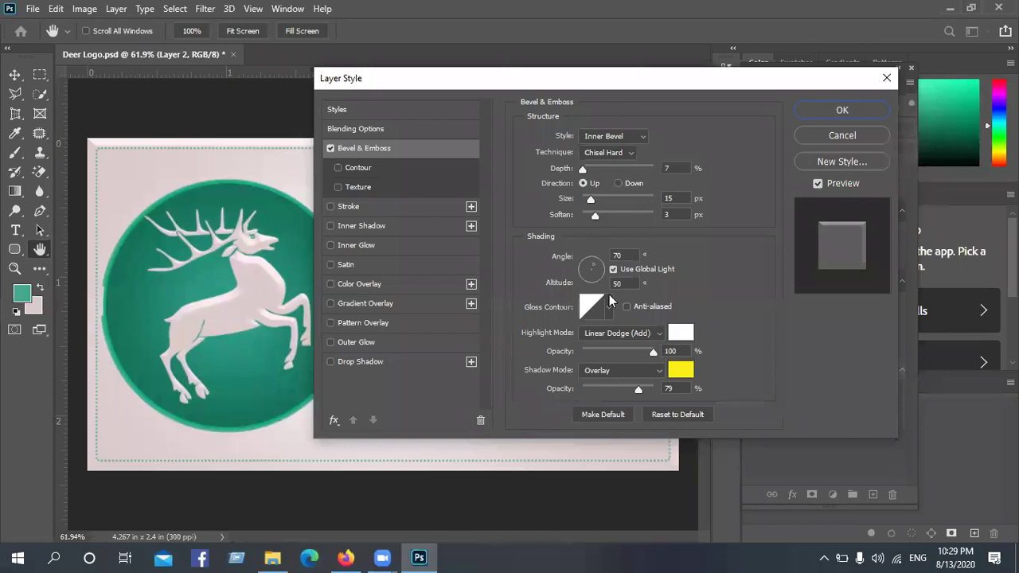
{"action": "left_click", "coordinate": [829, 135]}
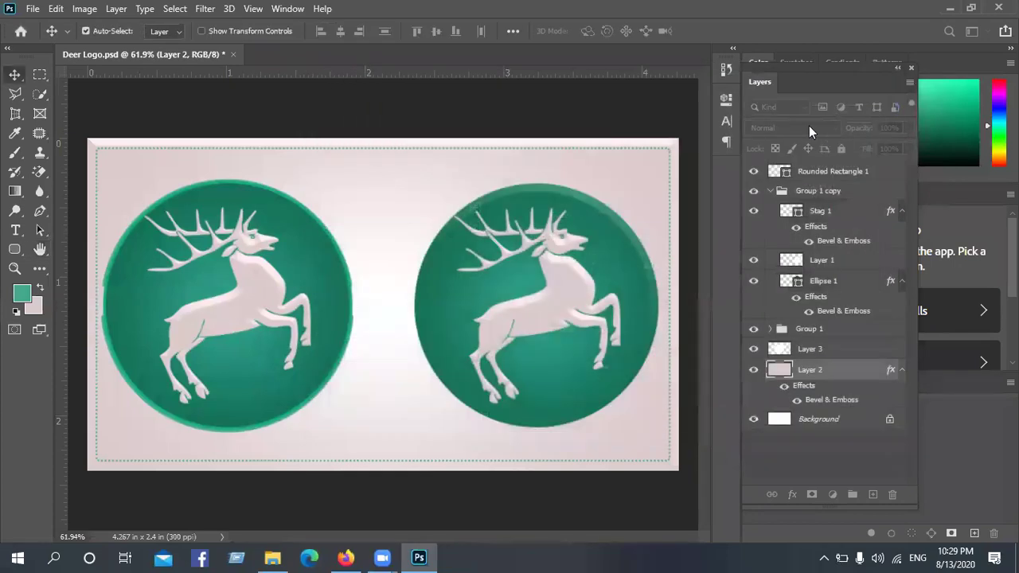
{"action": "left_click", "coordinate": [456, 116]}
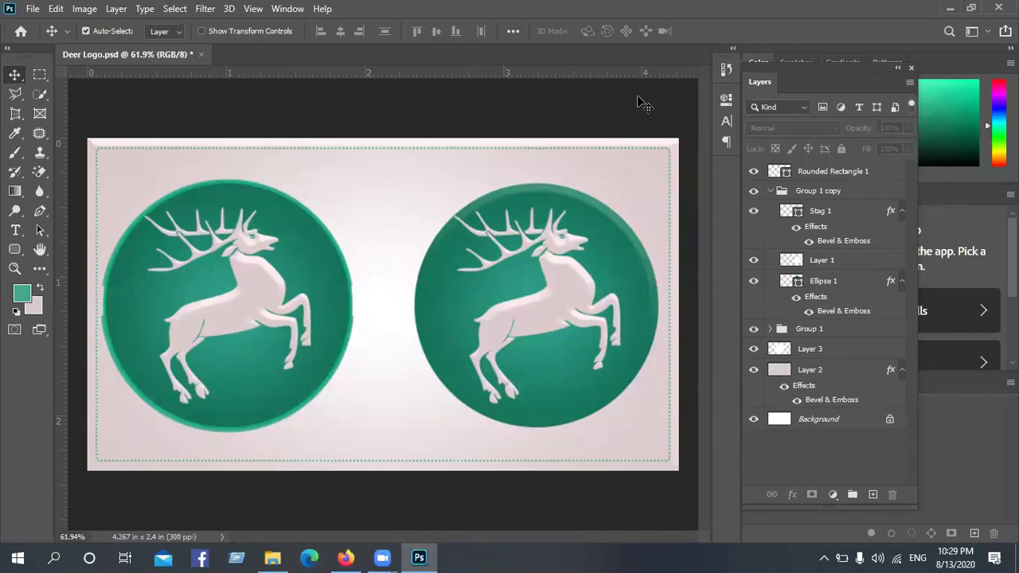